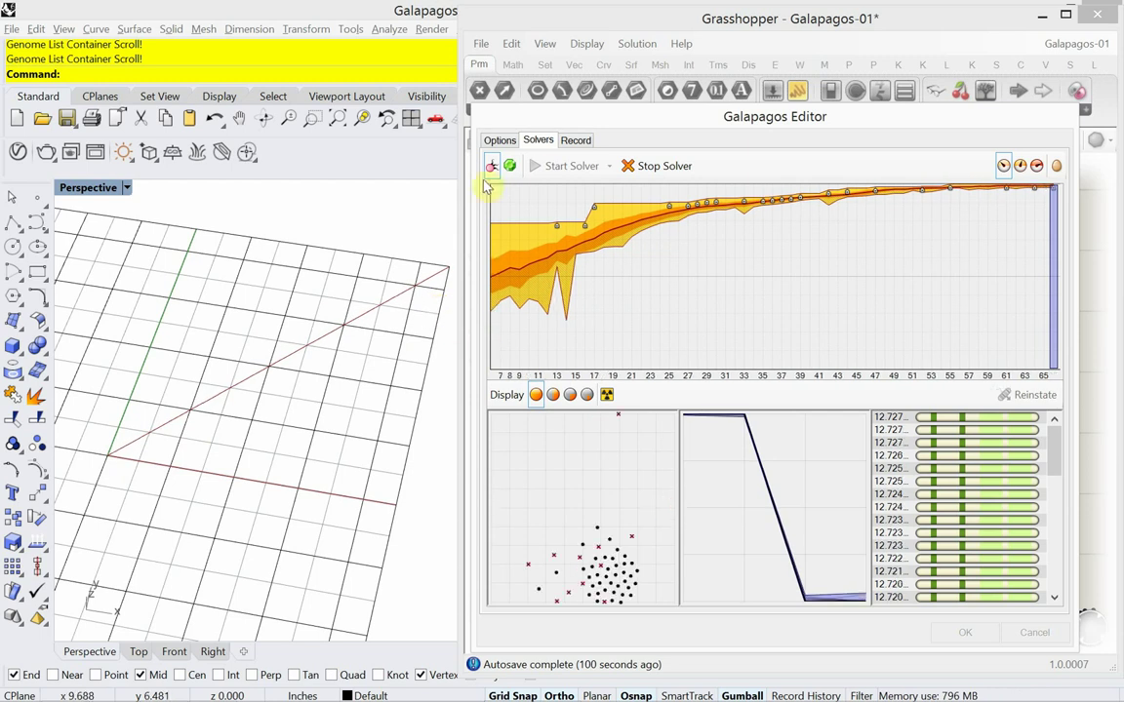
- Stop the Galapagos solver and step through its results from generation 9 via 23 and 57 to the last one
{"action": "left_click", "coordinate": [657, 168]}
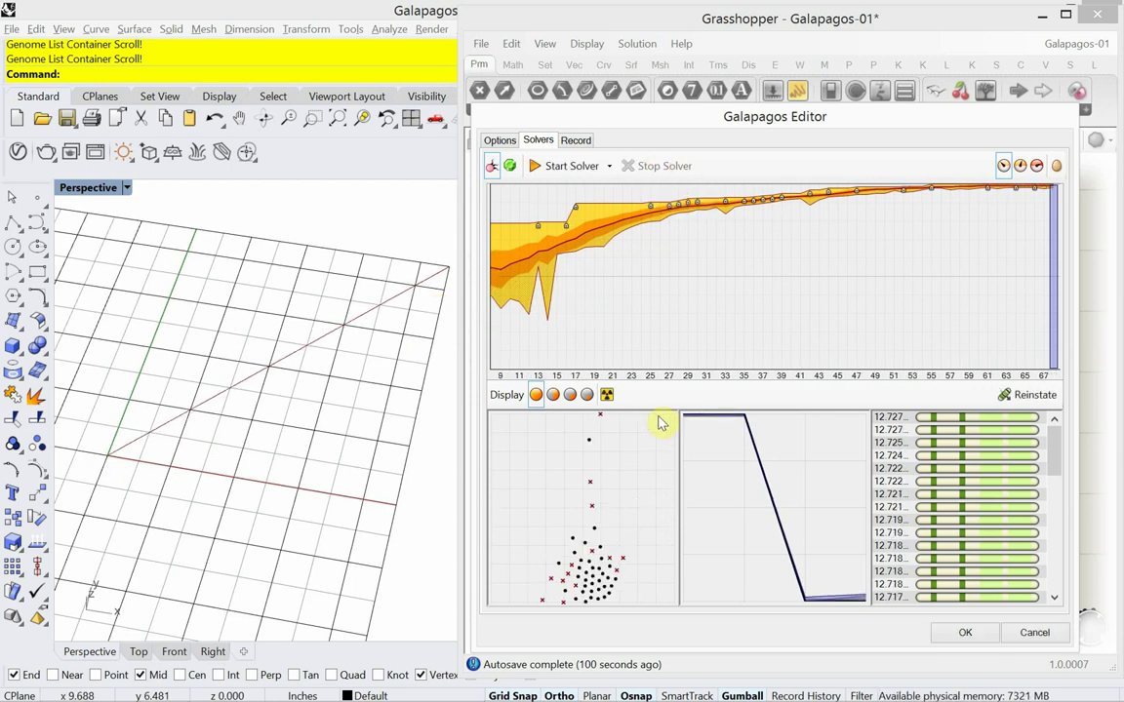
{"action": "left_click", "coordinate": [500, 379]}
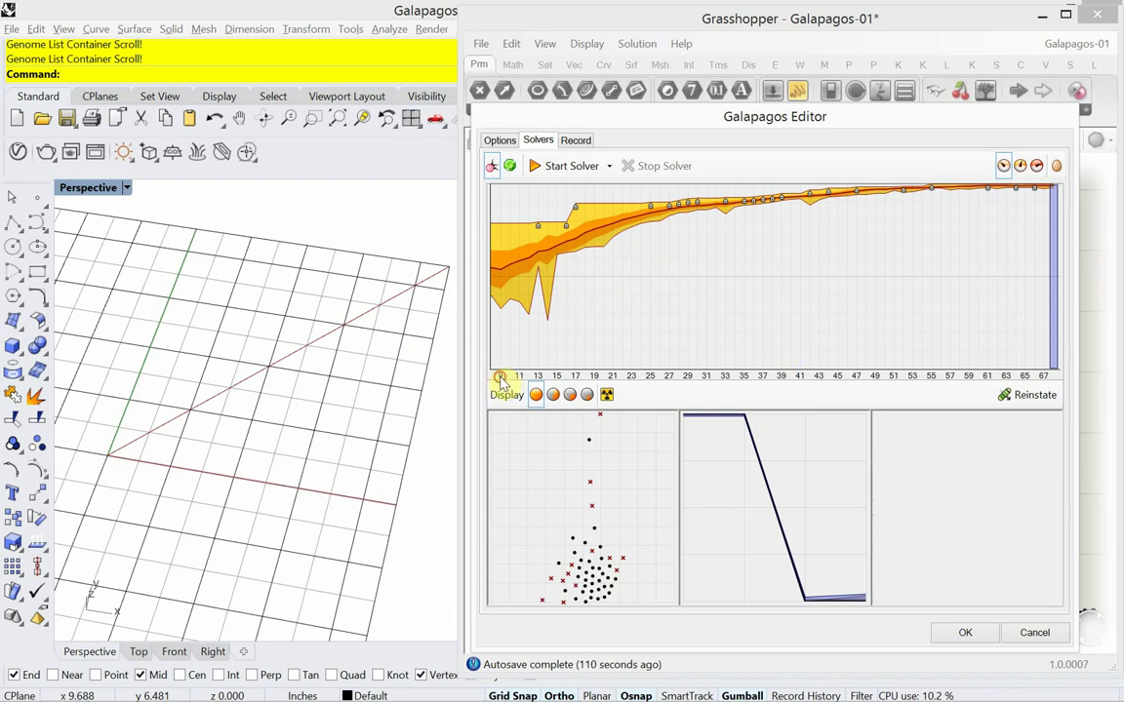
{"action": "left_click", "coordinate": [501, 353]}
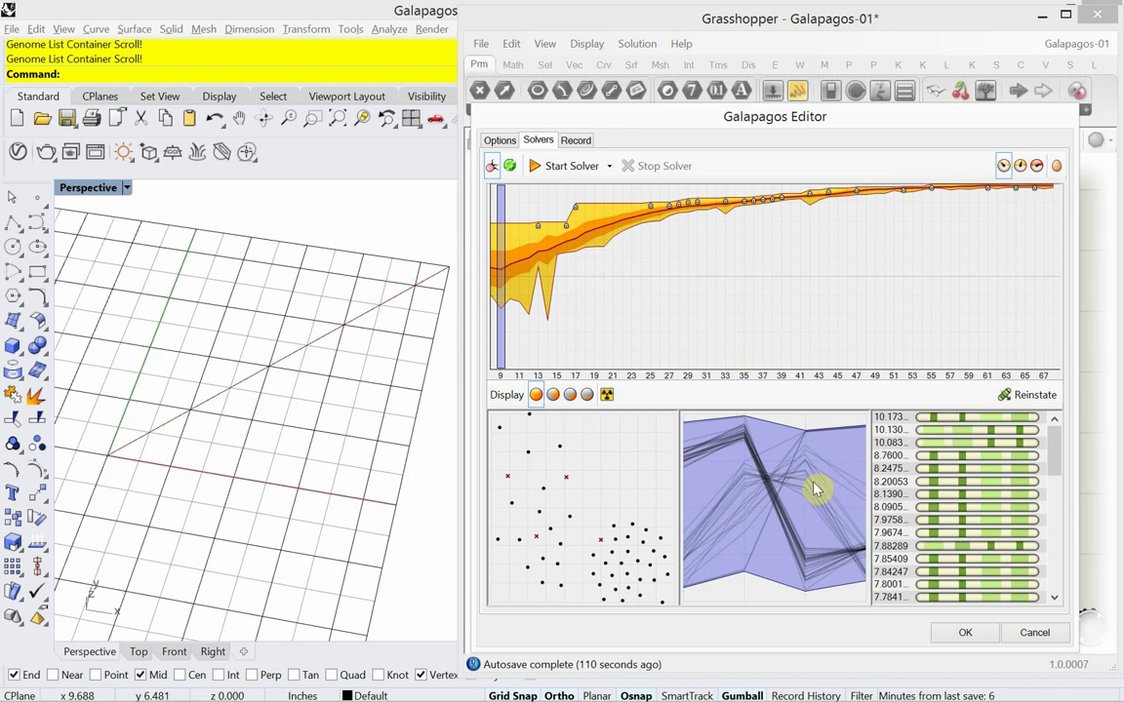
{"action": "left_click", "coordinate": [537, 346]}
{"action": "left_click", "coordinate": [583, 336]}
{"action": "left_click", "coordinate": [634, 326]}
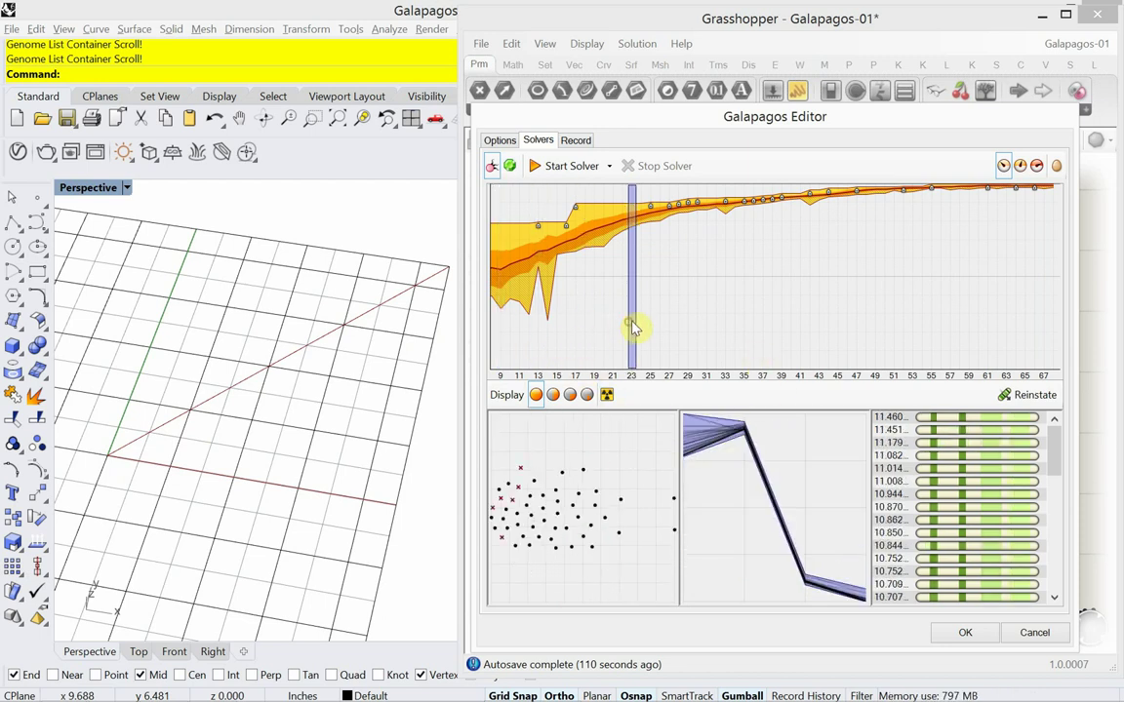
{"action": "left_click", "coordinate": [790, 295]}
{"action": "left_click", "coordinate": [896, 273]}
{"action": "left_click", "coordinate": [952, 265]}
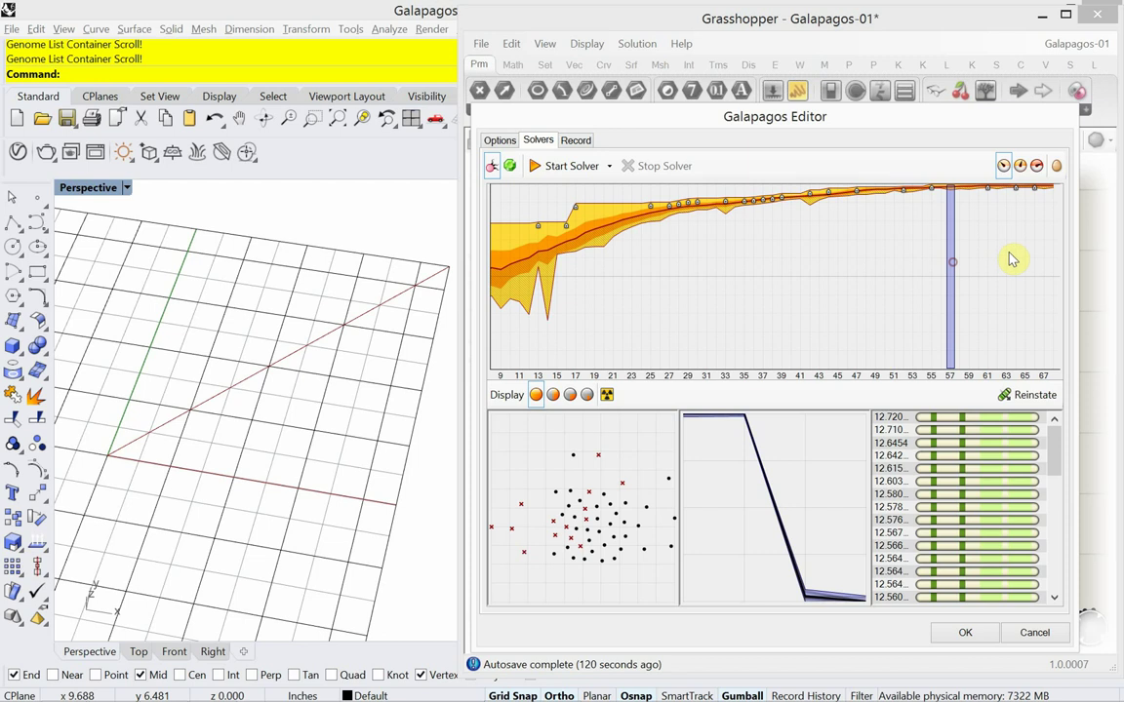
{"action": "left_click", "coordinate": [1015, 259]}
{"action": "left_click", "coordinate": [1055, 255]}
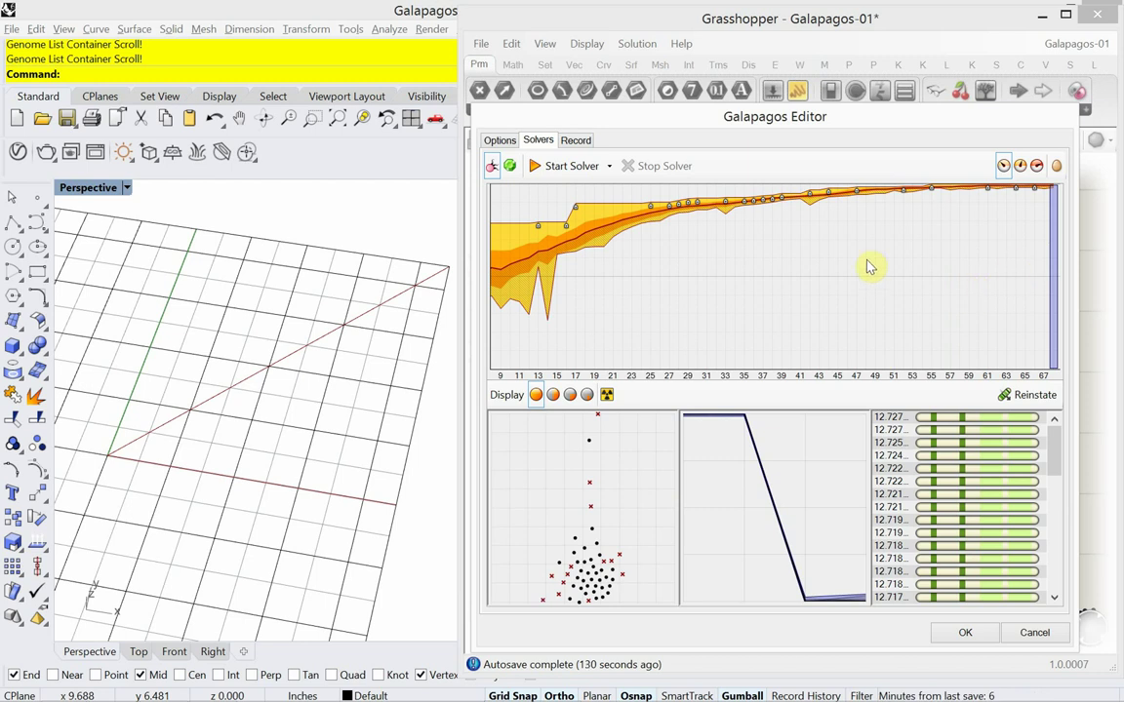
- Compare the genome results of early, middle and late generations, including 33, 20, 67, 14, 29 and 26
{"action": "left_click", "coordinate": [801, 304]}
{"action": "left_click", "coordinate": [726, 310]}
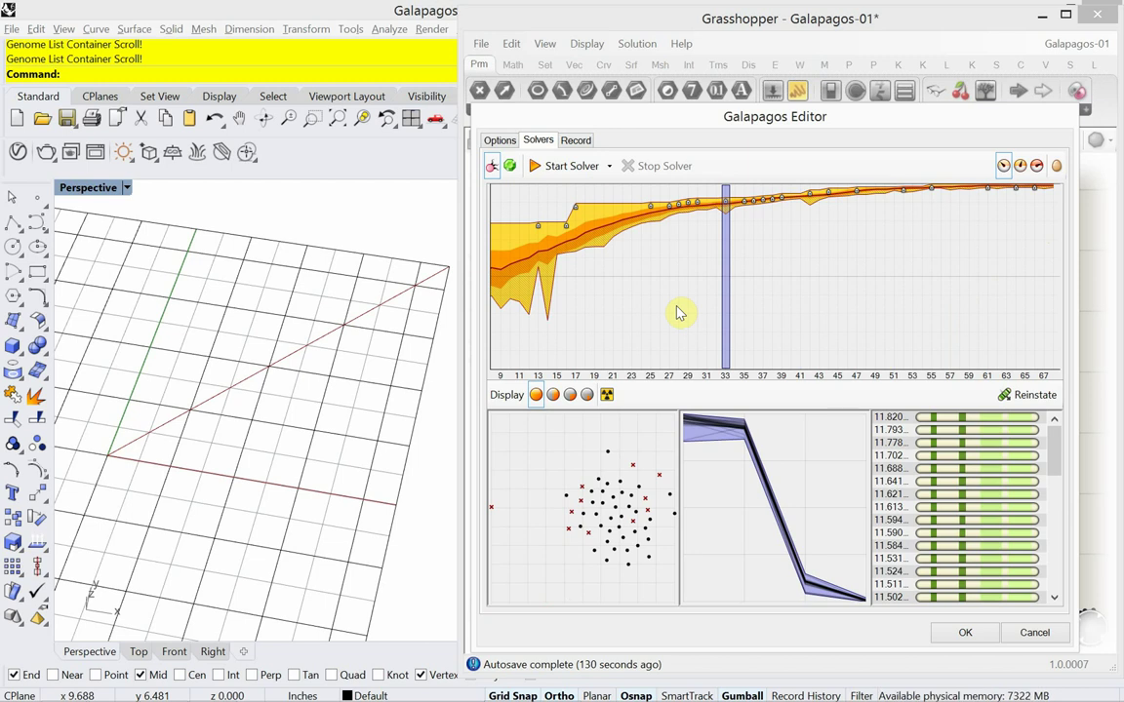
{"action": "left_click", "coordinate": [606, 301]}
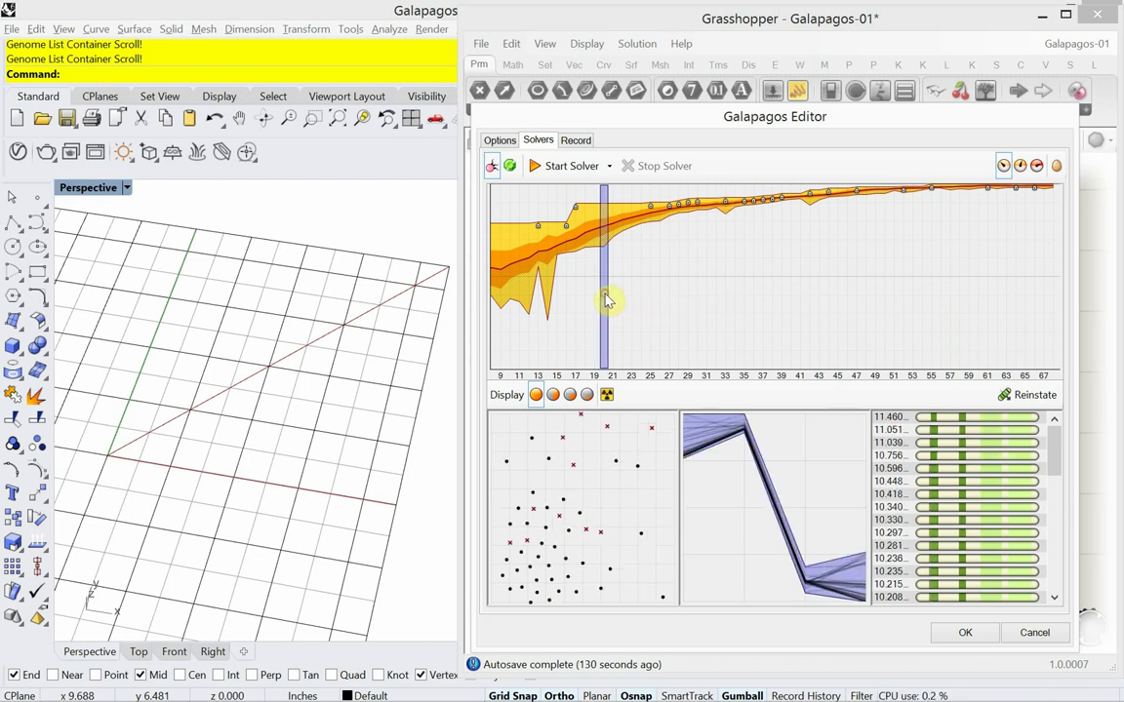
{"action": "left_click", "coordinate": [1042, 242]}
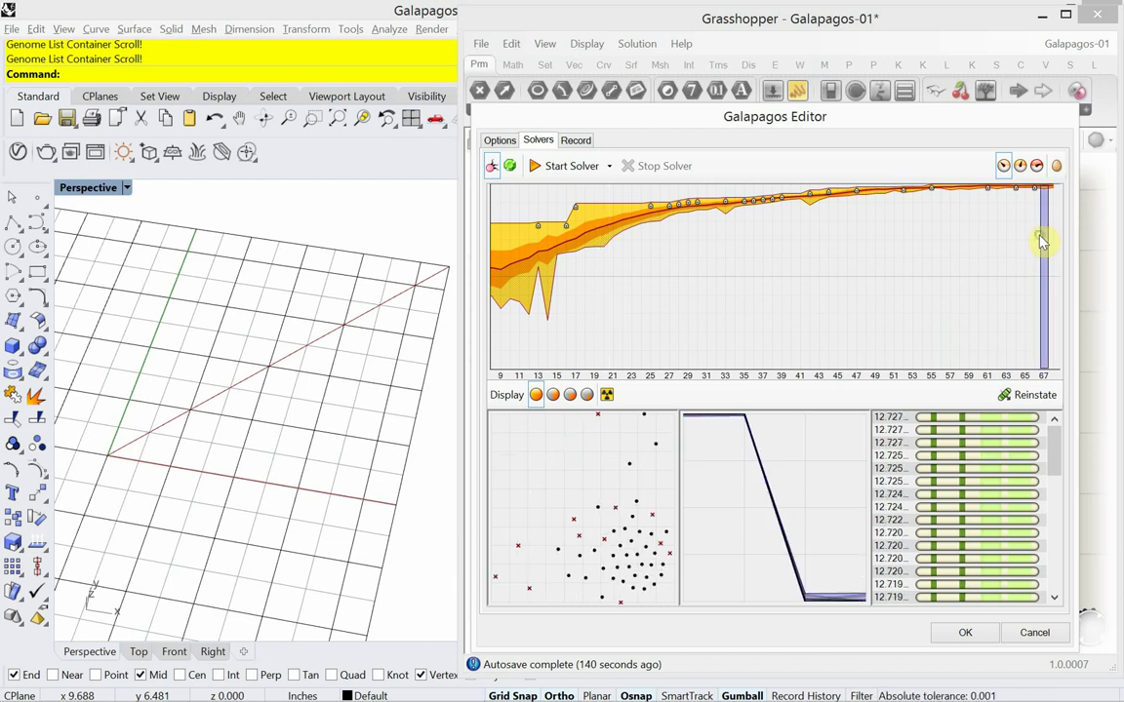
{"action": "left_click", "coordinate": [551, 284]}
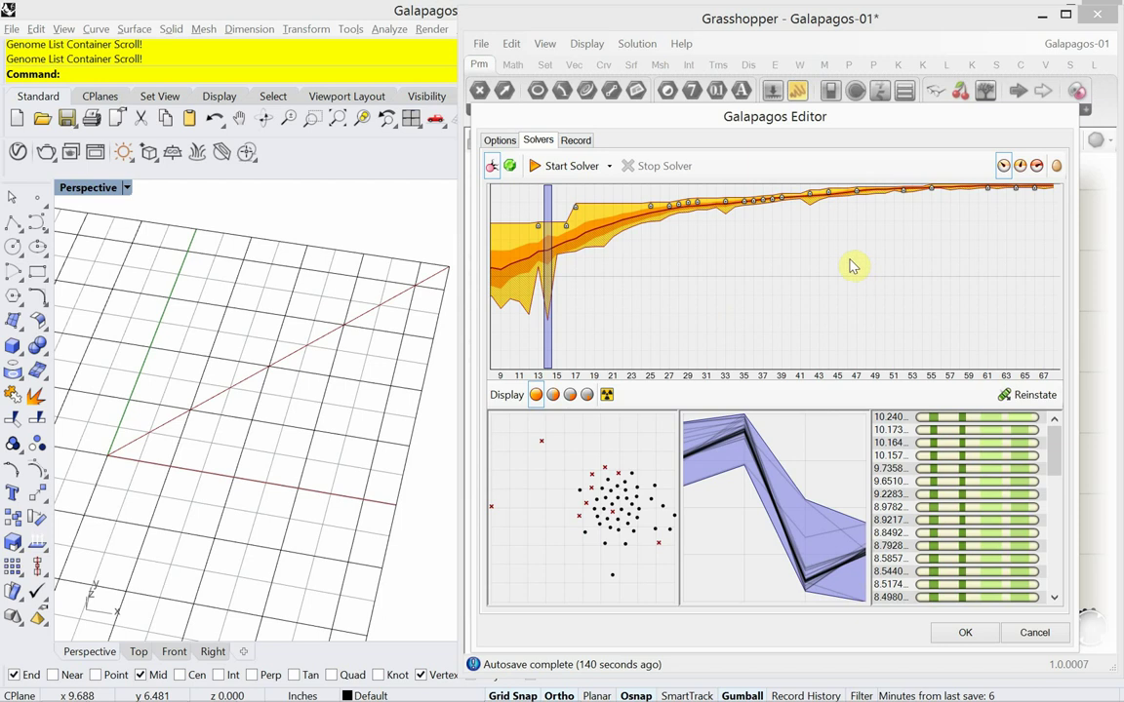
{"action": "left_click", "coordinate": [688, 280]}
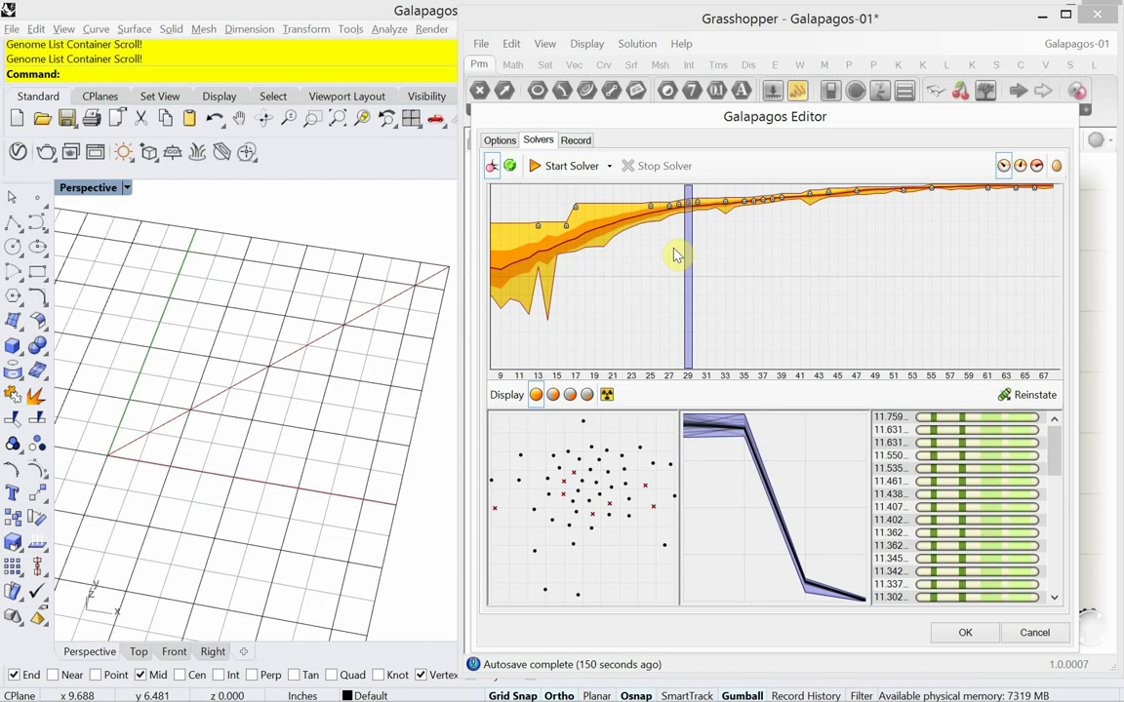
{"action": "left_click", "coordinate": [661, 262]}
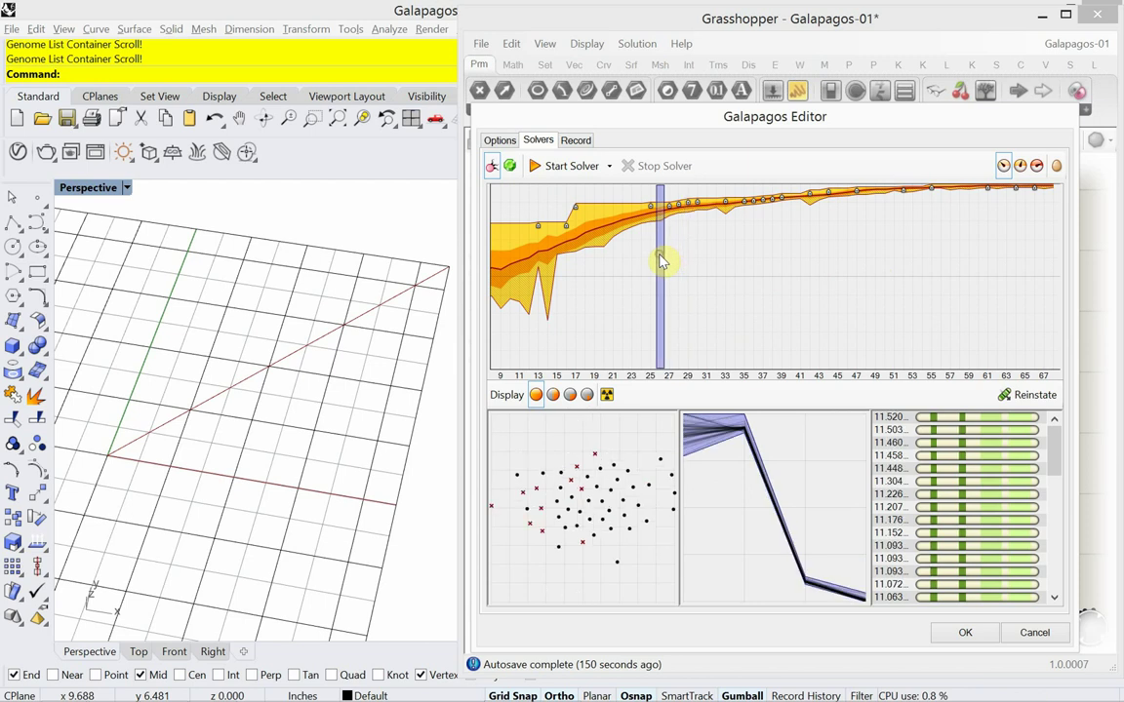
- Reinstate the fourth-ranked genome of generation 25, with fitness 11.434, in the Grasshopper definition
{"action": "left_click", "coordinate": [653, 261]}
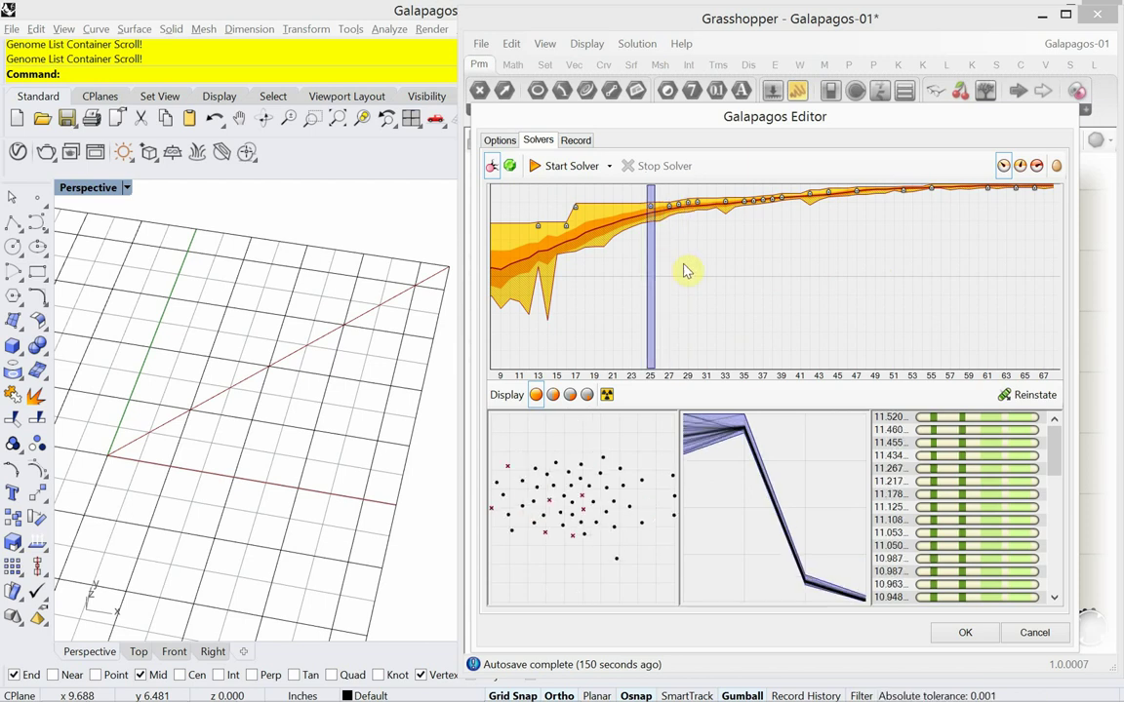
{"action": "left_click_drag", "start_coordinate": [1059, 455], "coordinate": [1053, 517]}
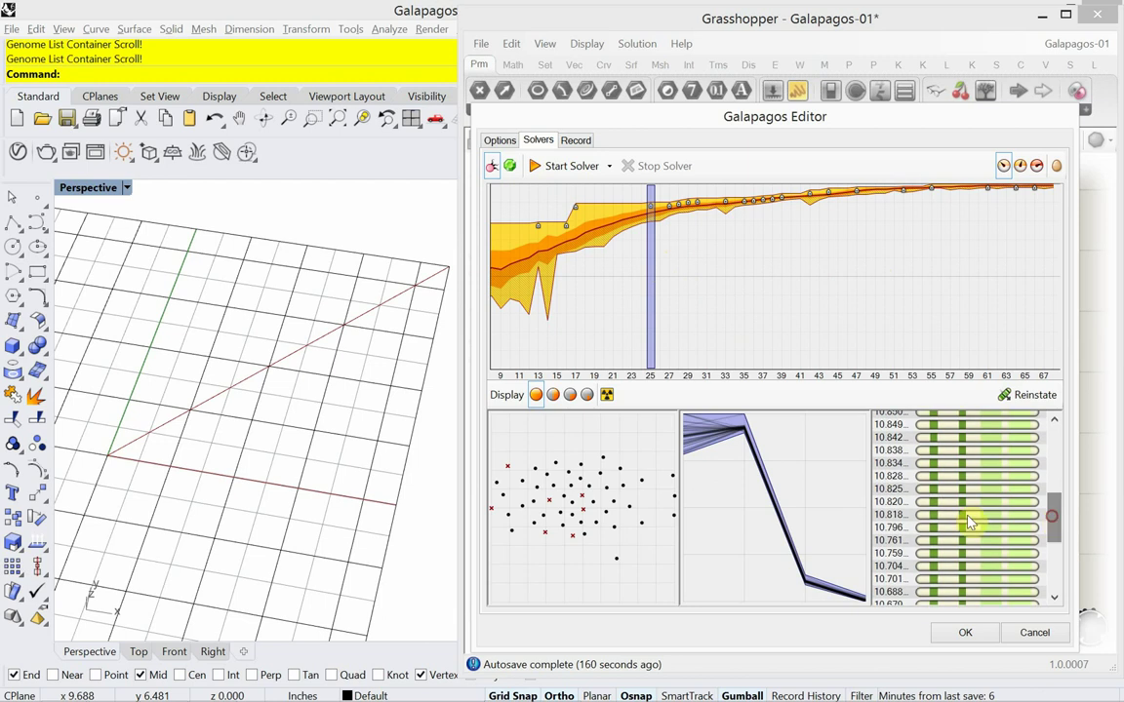
{"action": "scroll", "coordinate": [926, 492], "scroll_direction": "up", "scroll_amount": 6}
{"action": "left_click", "coordinate": [892, 457]}
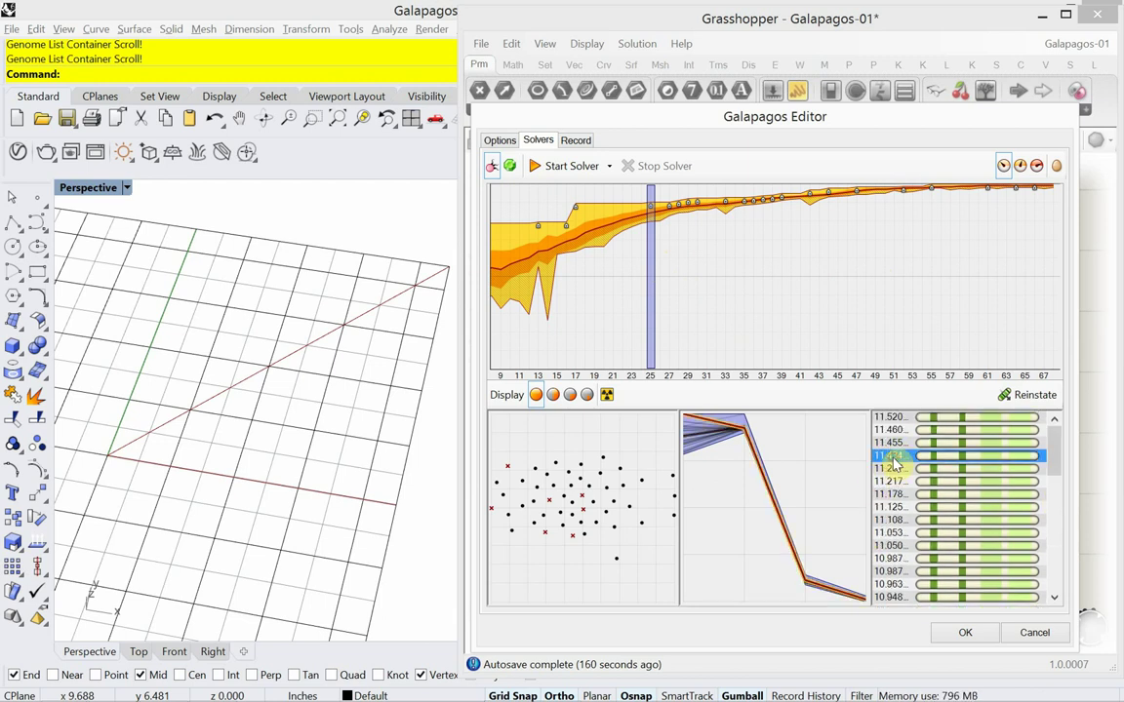
{"action": "left_click", "coordinate": [1029, 402]}
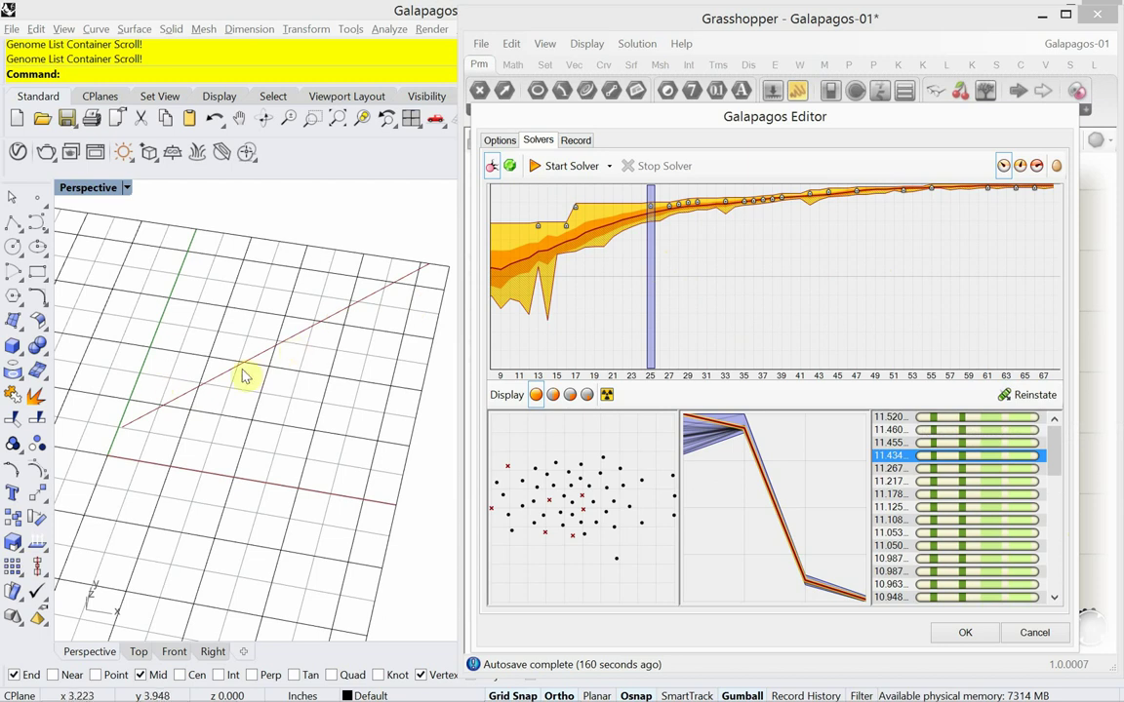
- Reinstate the genome with fitness 7.98591 from generation 10 and check the resulting line in the Perspective viewport
{"action": "left_click", "coordinate": [510, 285]}
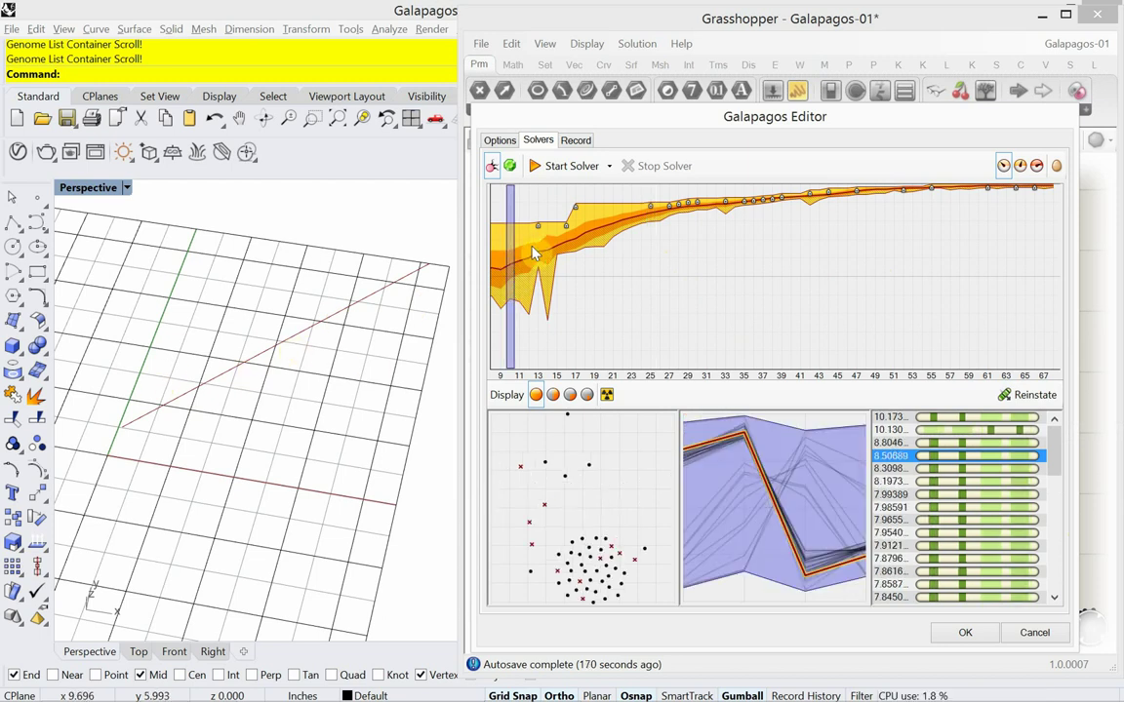
{"action": "left_click", "coordinate": [951, 508]}
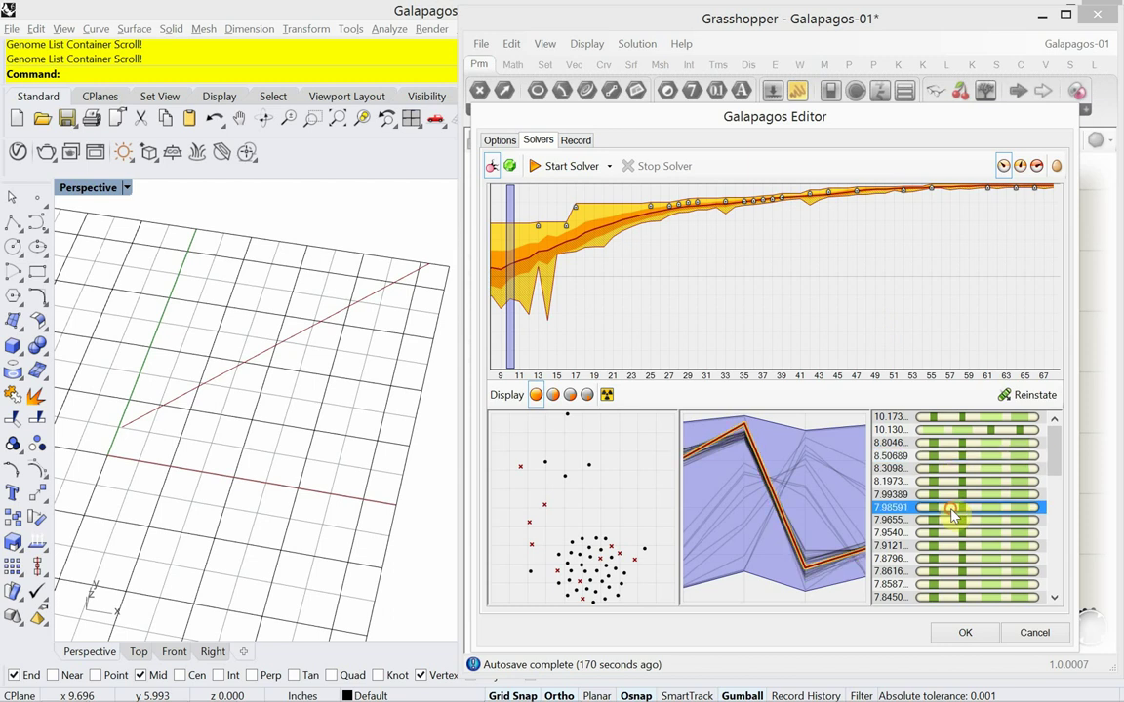
{"action": "left_click", "coordinate": [1019, 395]}
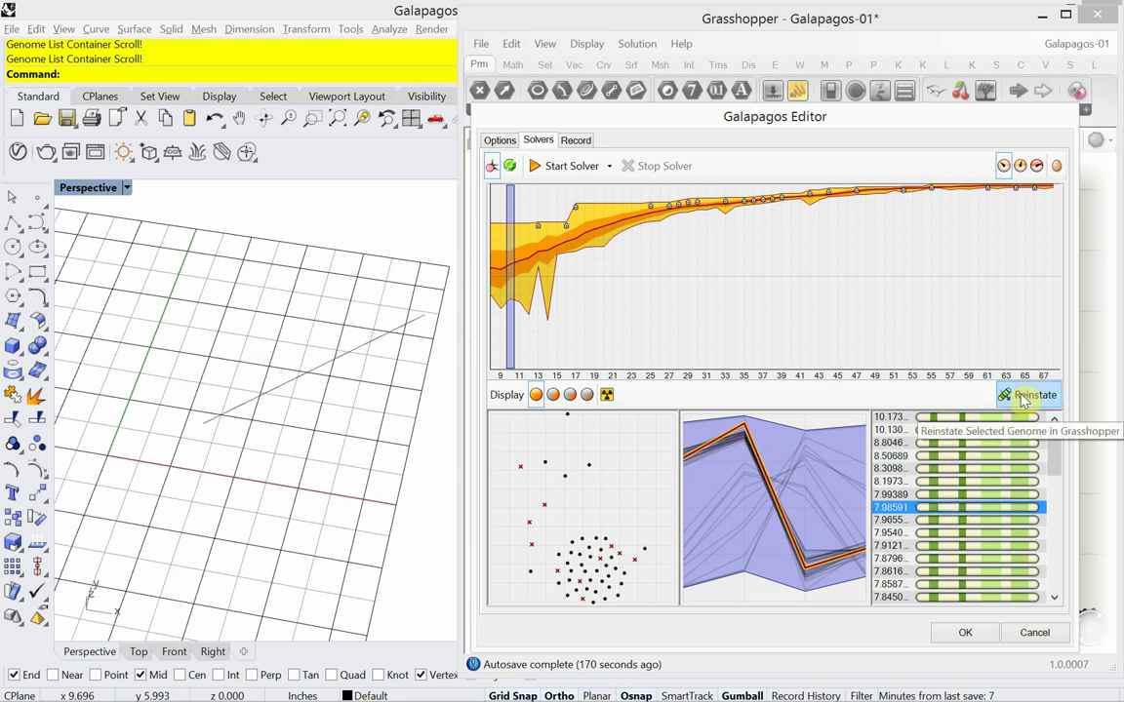
{"action": "left_click", "coordinate": [263, 401]}
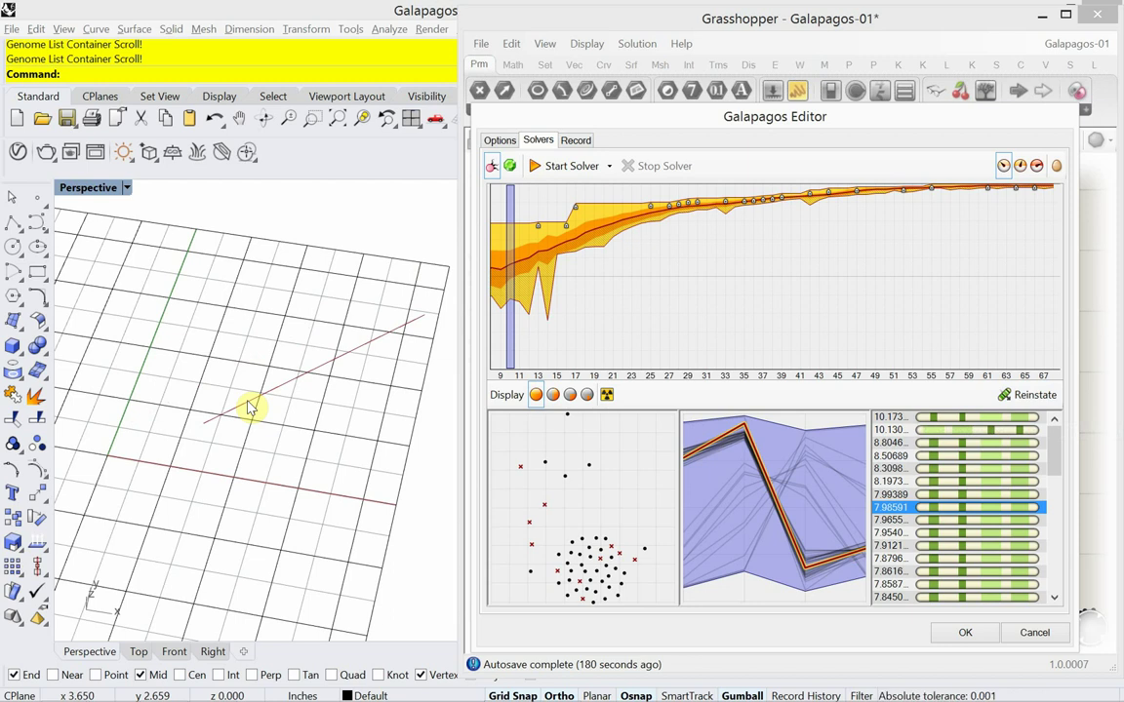
{"action": "left_click", "coordinate": [246, 418]}
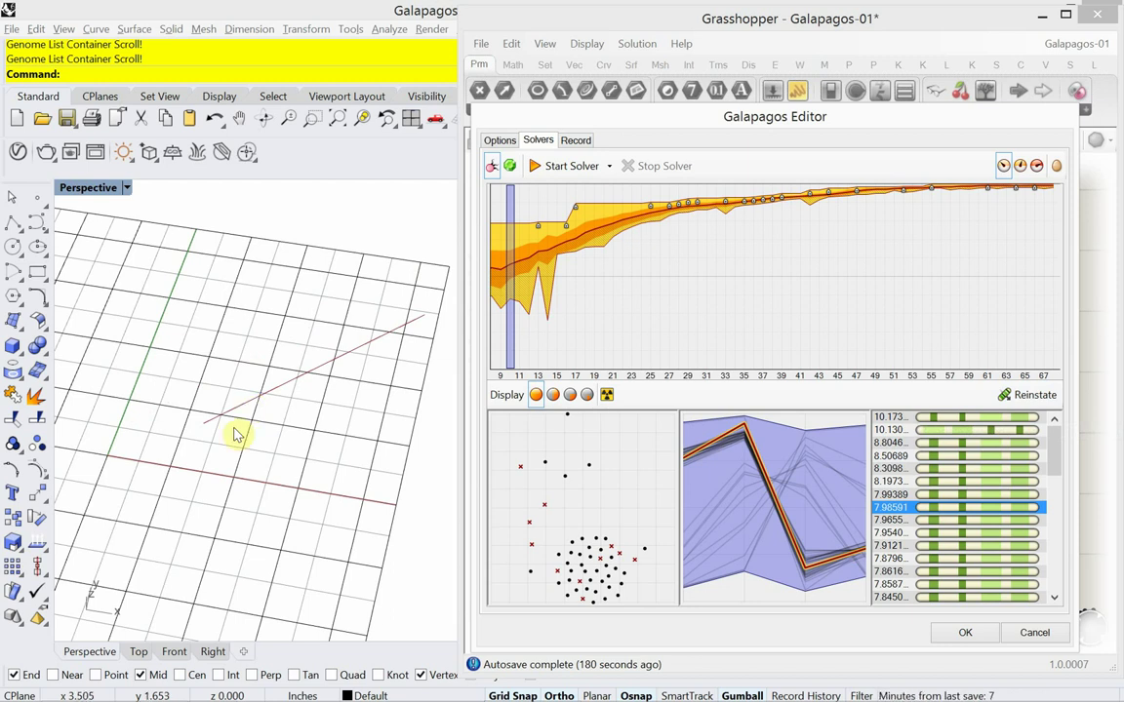
- Switch to the YouTube channel in the browser, subscribe to it and set its notifications to All
{"action": "key", "text": "alt+Tab"}
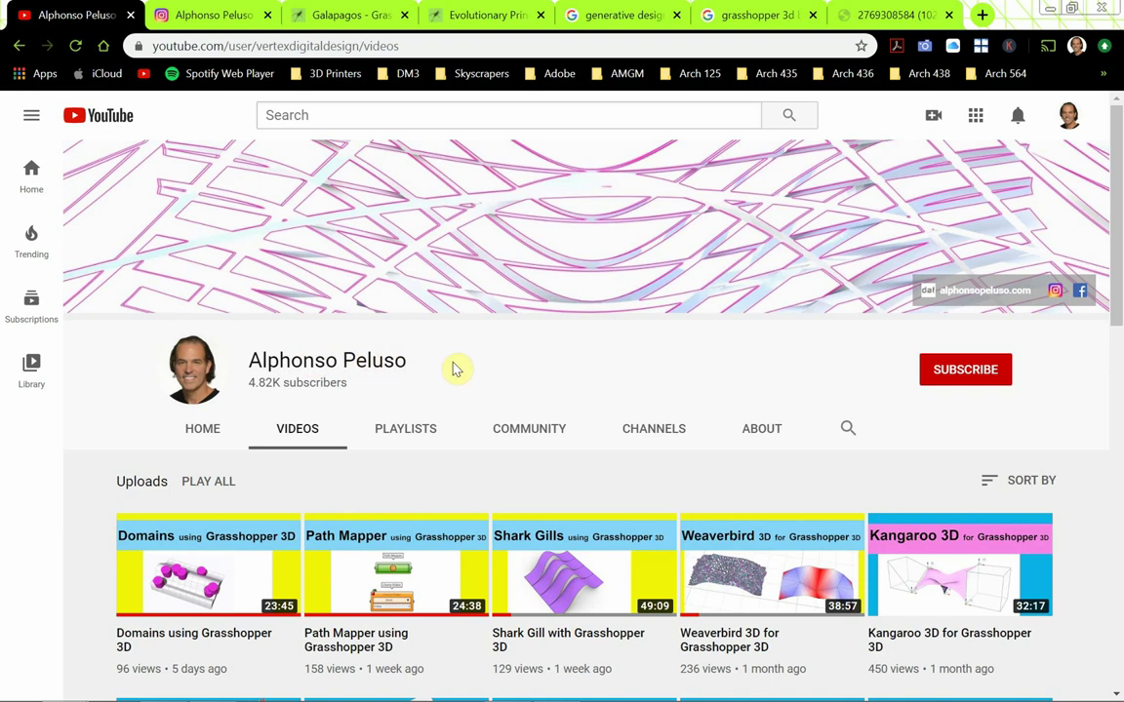
{"action": "left_click", "coordinate": [978, 377]}
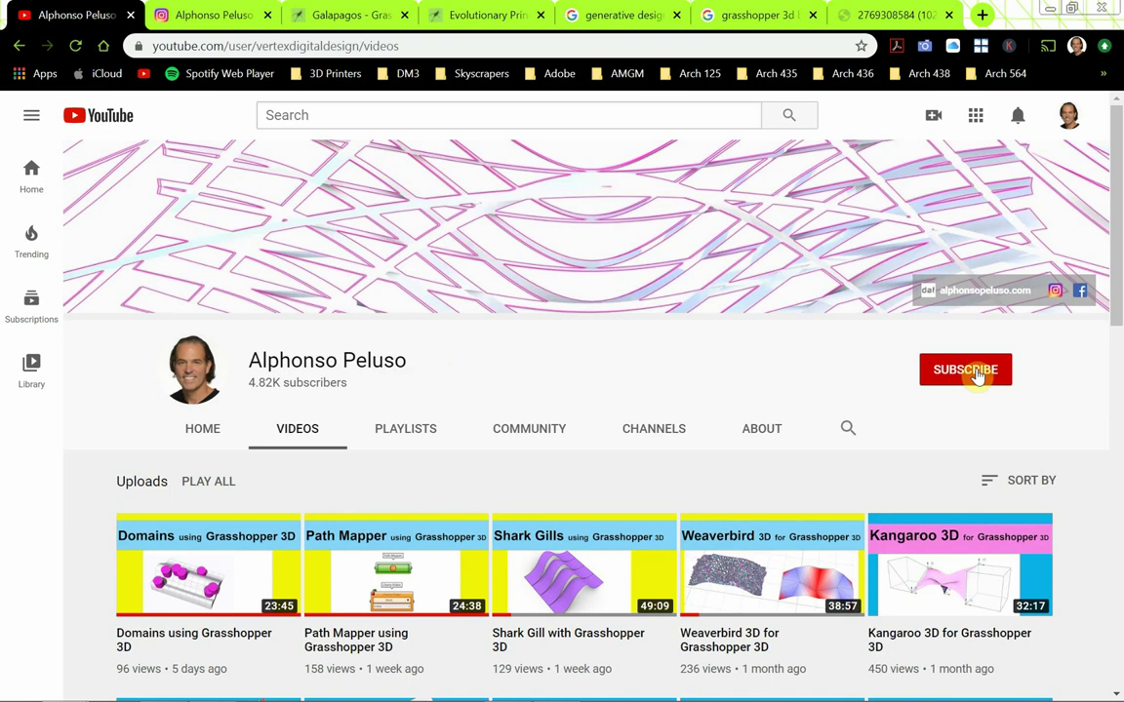
{"action": "left_click", "coordinate": [1000, 370]}
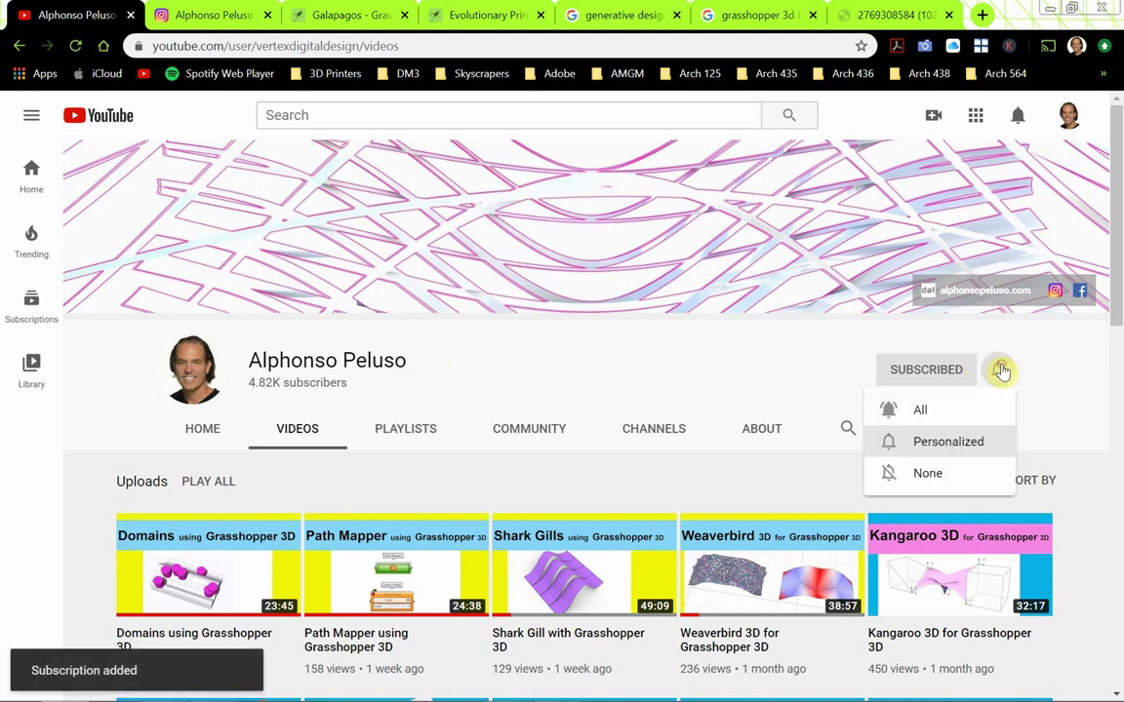
{"action": "left_click", "coordinate": [962, 417]}
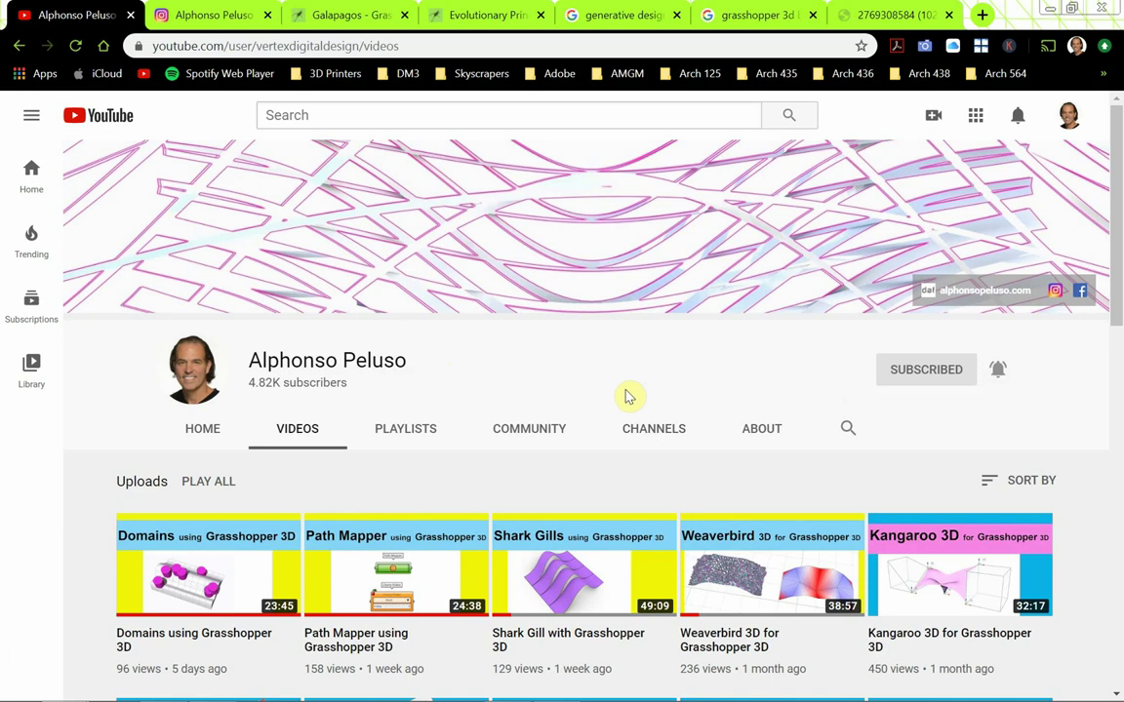
- Browse the channel's uploaded videos and return to the start of the page
{"action": "scroll", "coordinate": [627, 396], "scroll_direction": "down", "scroll_amount": 3}
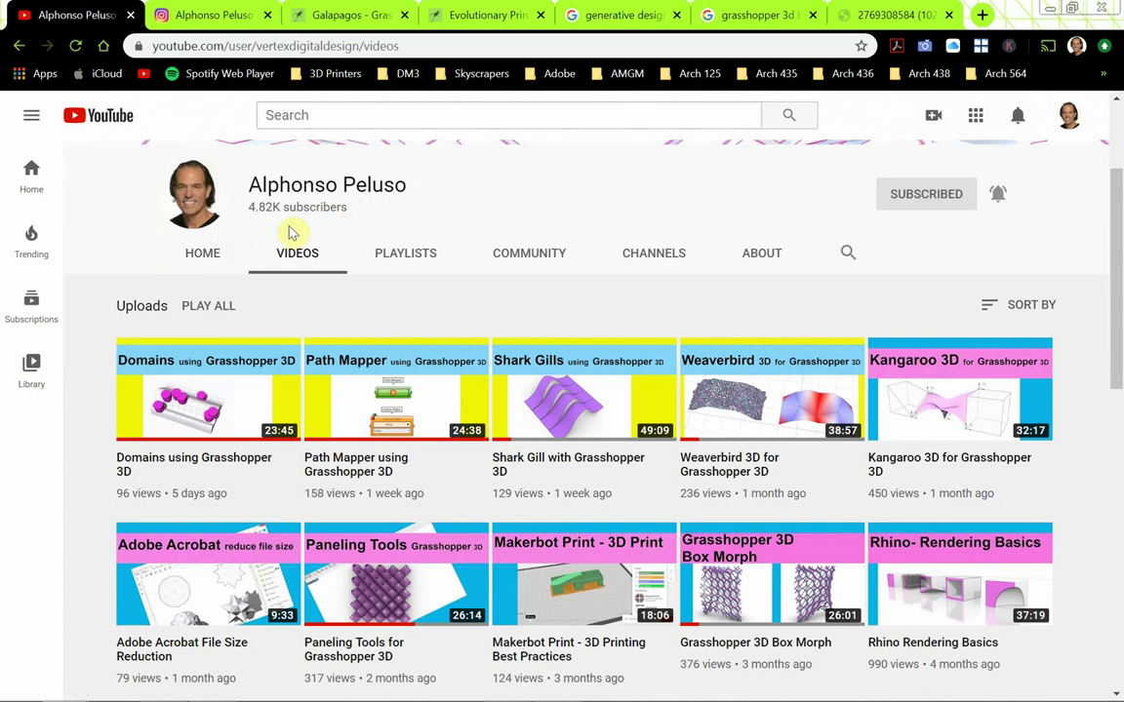
{"action": "scroll", "coordinate": [363, 462], "scroll_direction": "down", "scroll_amount": 3}
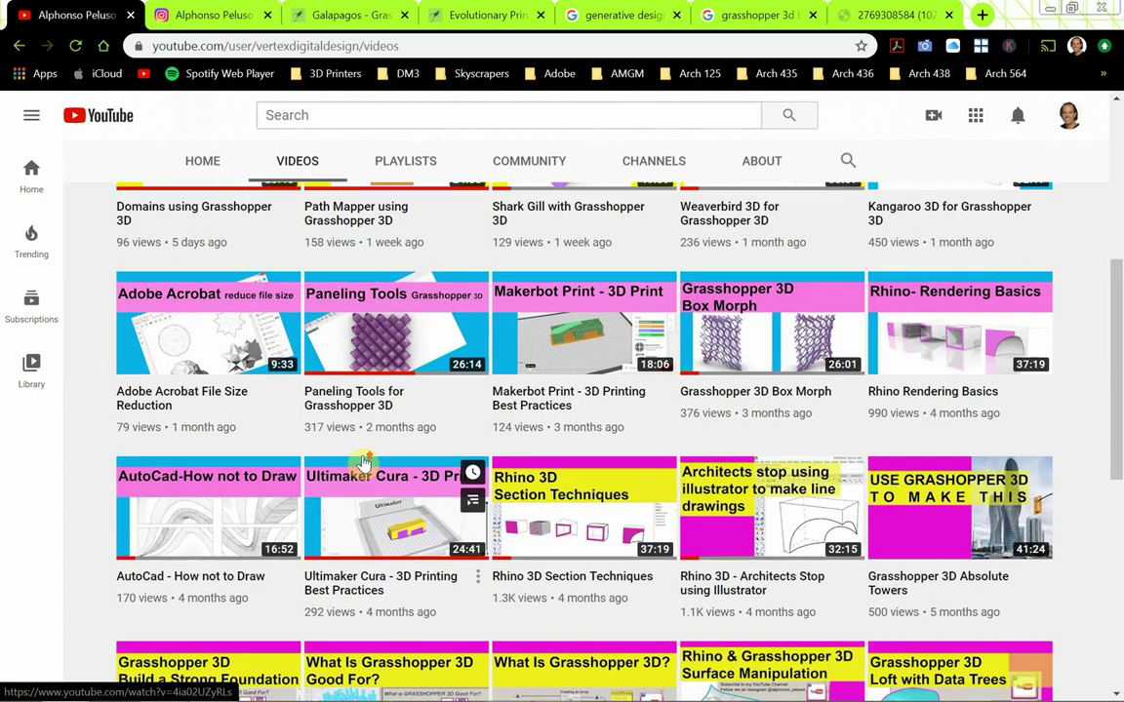
{"action": "scroll", "coordinate": [363, 462], "scroll_direction": "up", "scroll_amount": 1}
{"action": "scroll", "coordinate": [362, 464], "scroll_direction": "down", "scroll_amount": 4}
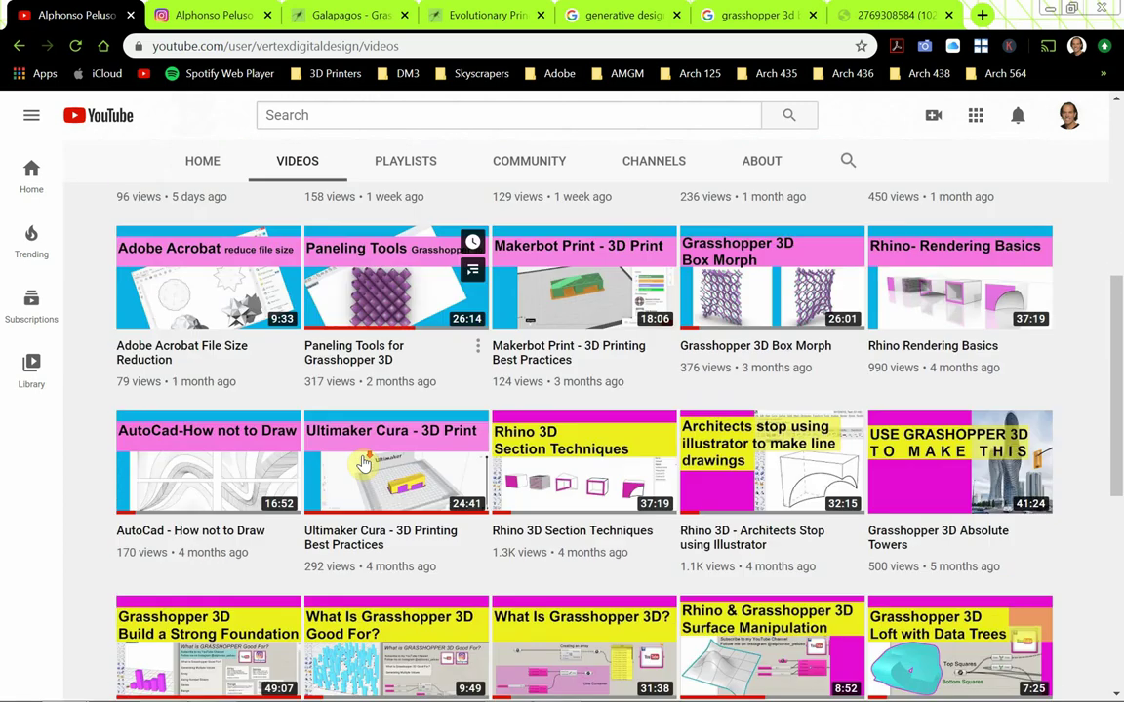
{"action": "scroll", "coordinate": [363, 463], "scroll_direction": "up", "scroll_amount": 6}
{"action": "scroll", "coordinate": [363, 463], "scroll_direction": "up", "scroll_amount": 2}
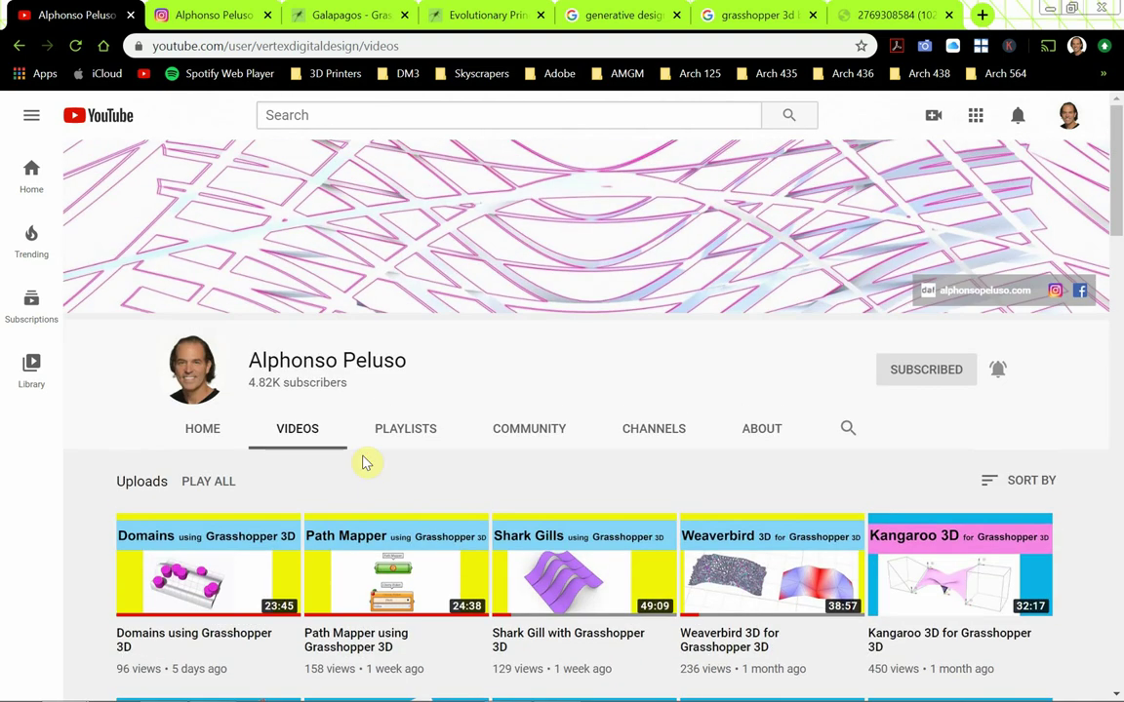
- Open the channel owner's Instagram profile and look through its posts
{"action": "left_click", "coordinate": [213, 15]}
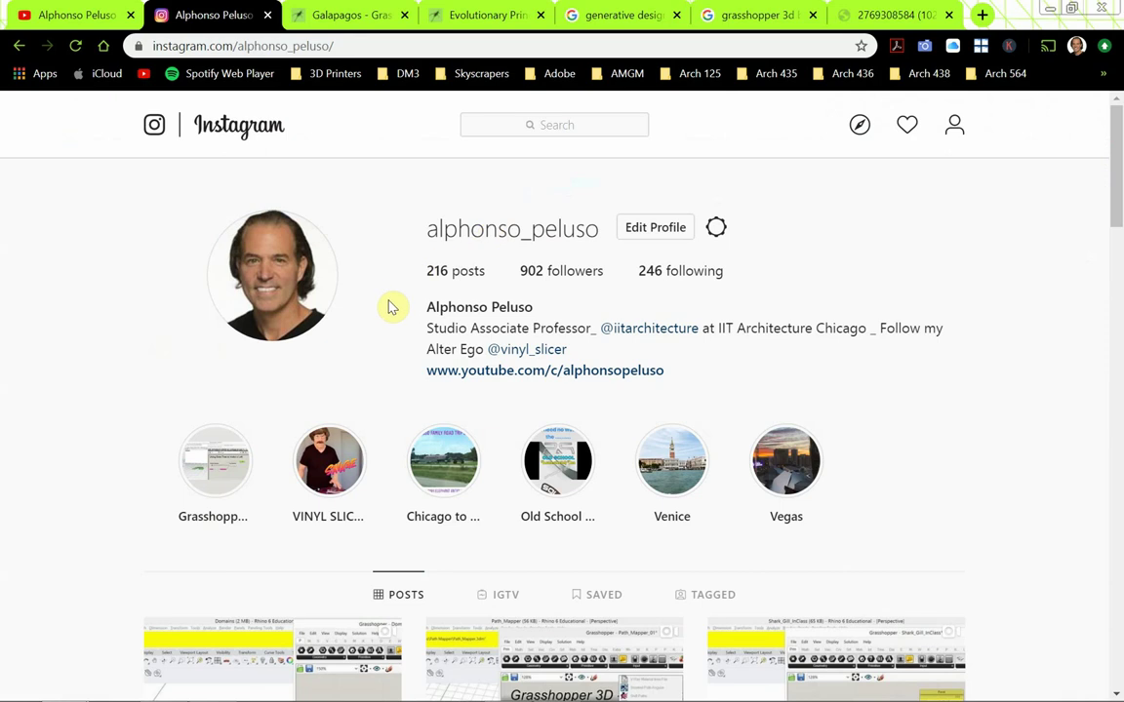
{"action": "scroll", "coordinate": [388, 308], "scroll_direction": "down", "scroll_amount": 2}
{"action": "scroll", "coordinate": [388, 314], "scroll_direction": "down", "scroll_amount": 1}
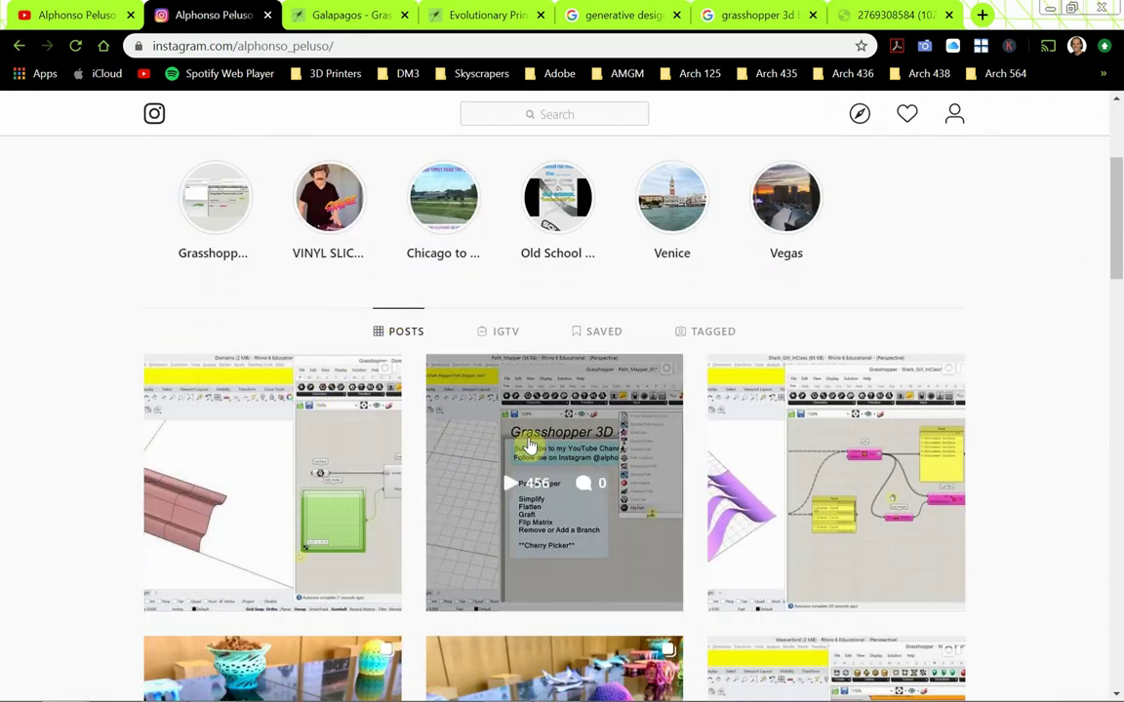
{"action": "scroll", "coordinate": [410, 468], "scroll_direction": "down", "scroll_amount": 4}
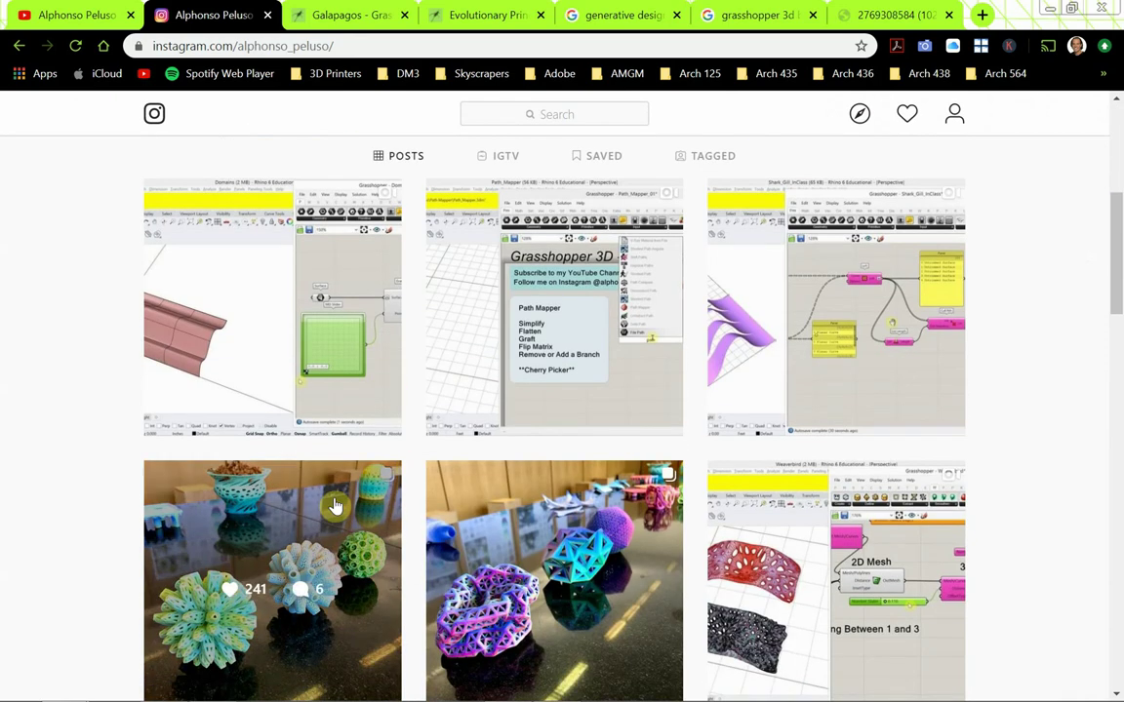
{"action": "scroll", "coordinate": [276, 483], "scroll_direction": "down", "scroll_amount": 3}
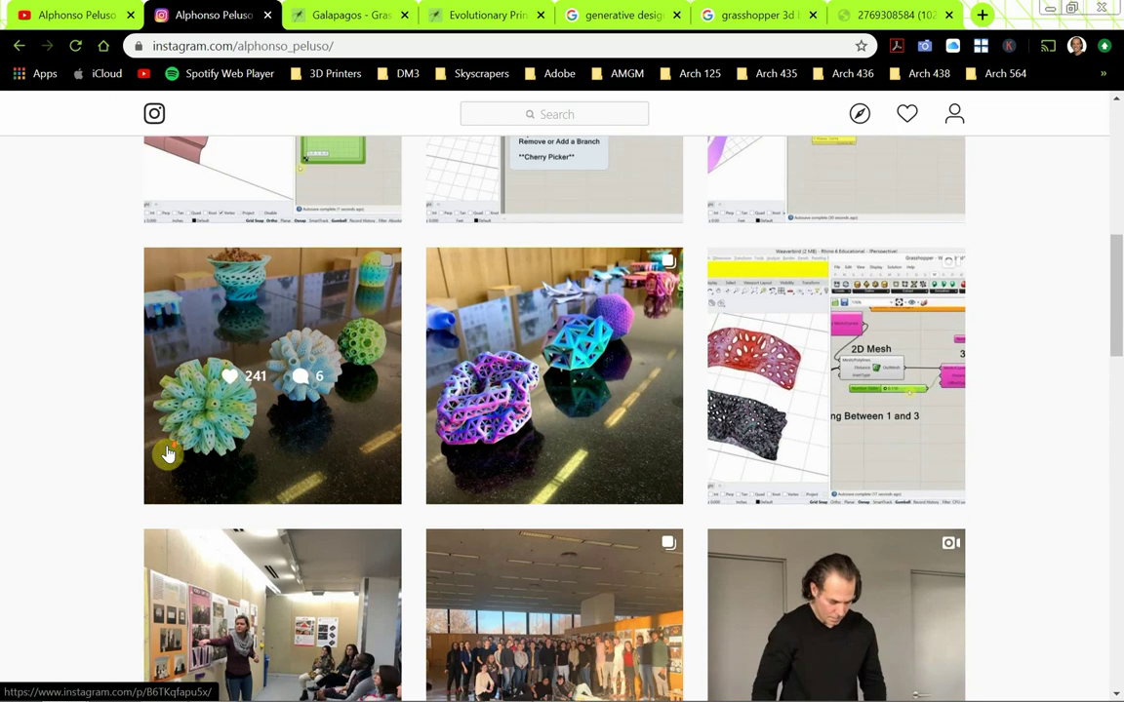
{"action": "scroll", "coordinate": [97, 425], "scroll_direction": "down", "scroll_amount": 5}
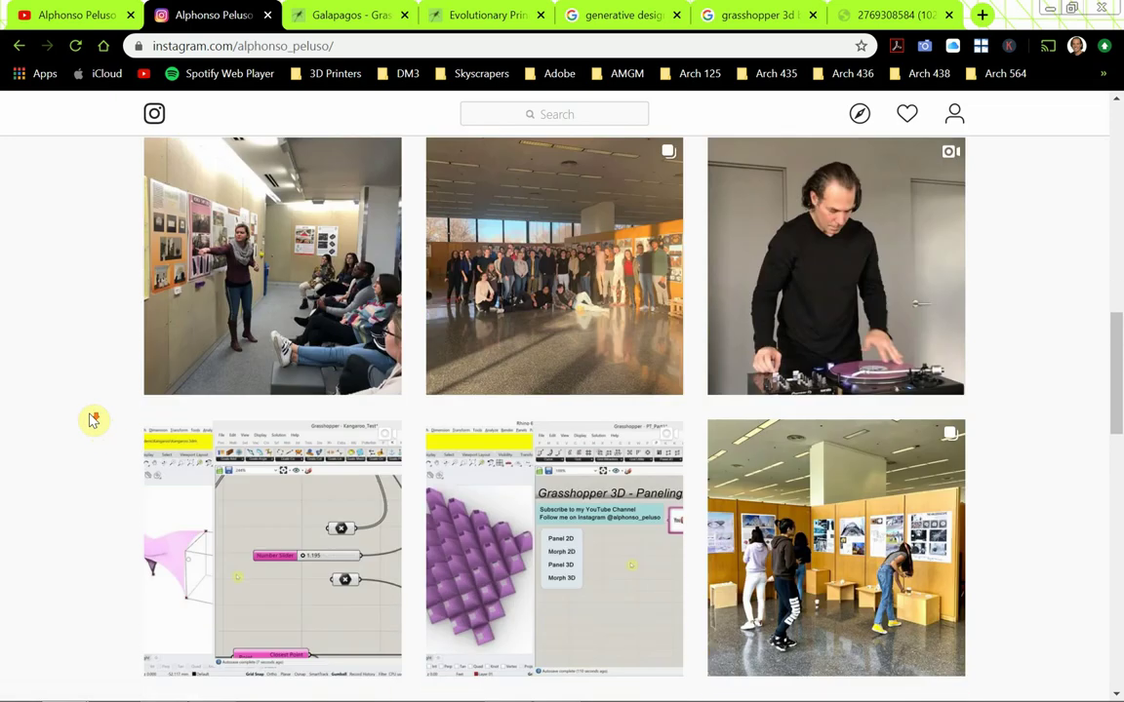
{"action": "scroll", "coordinate": [92, 419], "scroll_direction": "down", "scroll_amount": 3}
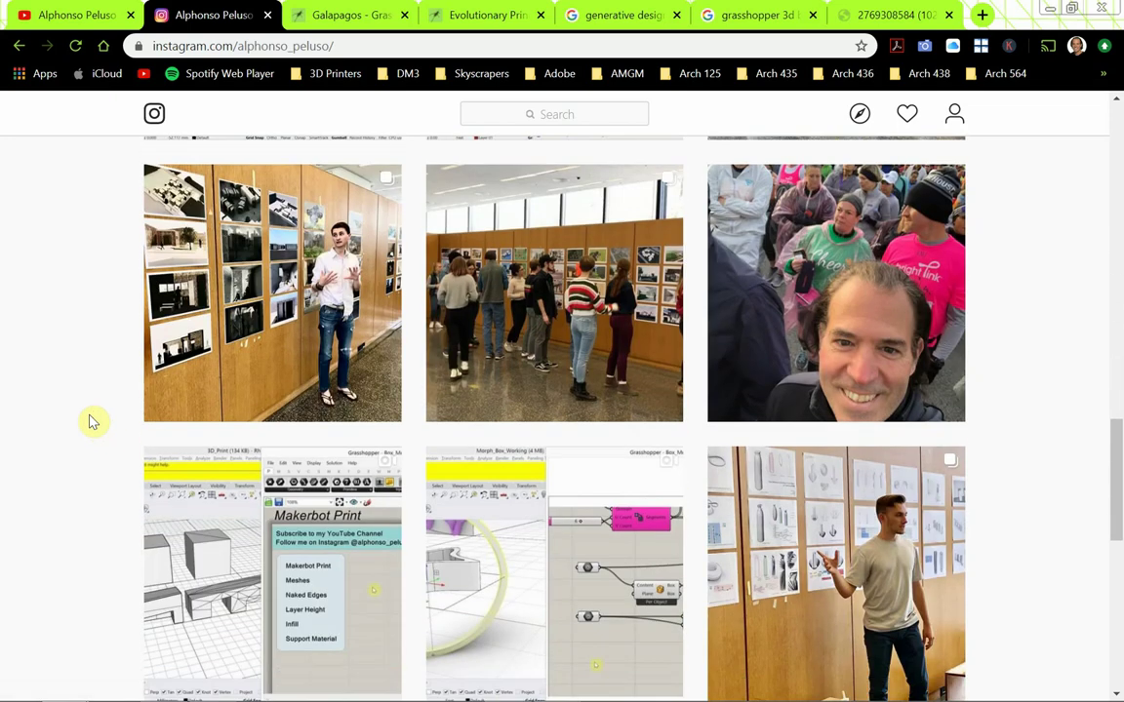
- Finish viewing the Instagram profile, then look through the Galapagos group page on grasshopper3d.com
{"action": "scroll", "coordinate": [93, 419], "scroll_direction": "up", "scroll_amount": 10}
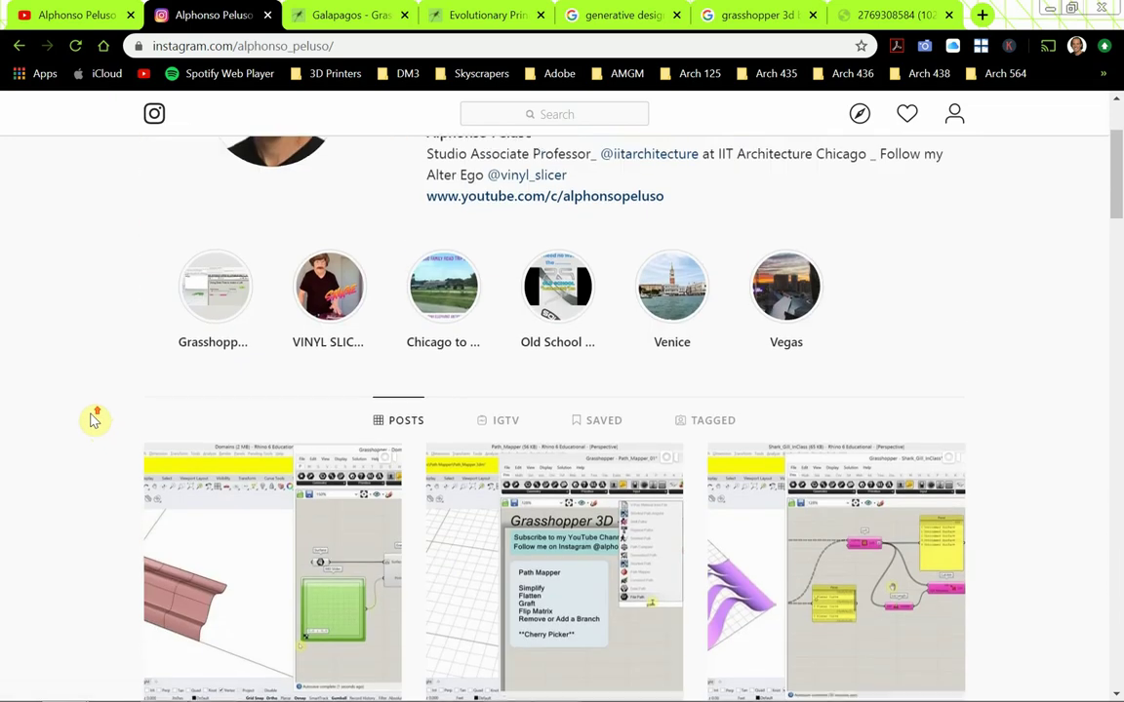
{"action": "left_click", "coordinate": [325, 15]}
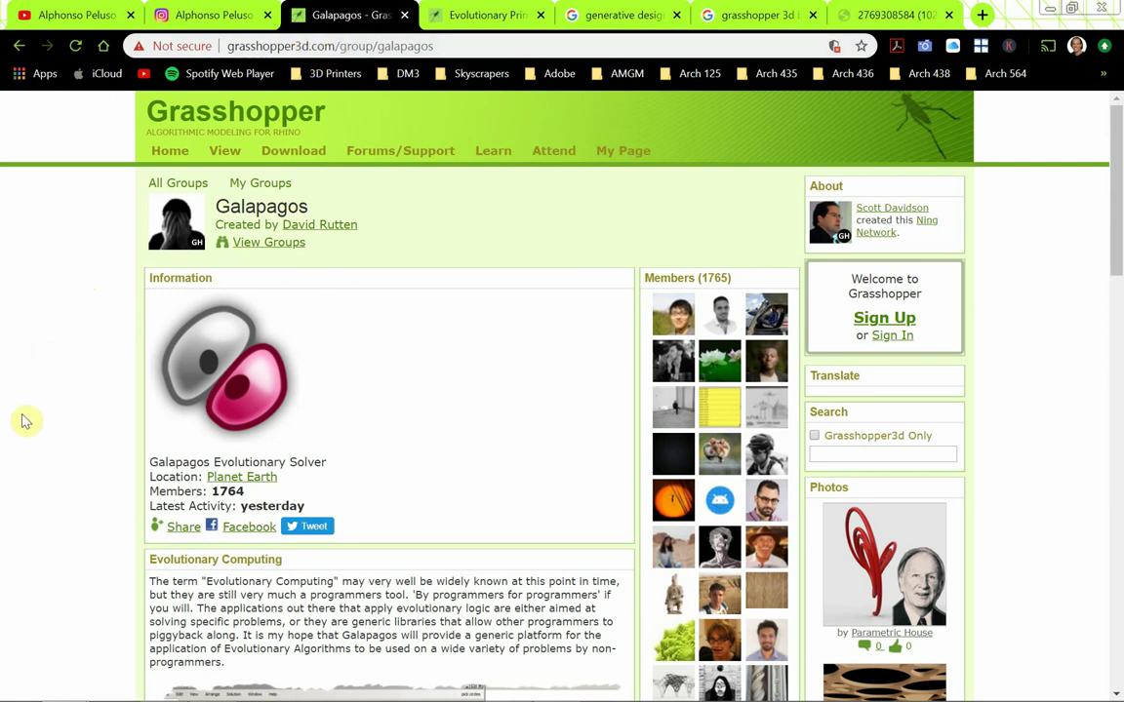
{"action": "scroll", "coordinate": [25, 422], "scroll_direction": "down", "scroll_amount": 6}
{"action": "scroll", "coordinate": [25, 421], "scroll_direction": "down", "scroll_amount": 3}
{"action": "scroll", "coordinate": [26, 421], "scroll_direction": "up", "scroll_amount": 9}
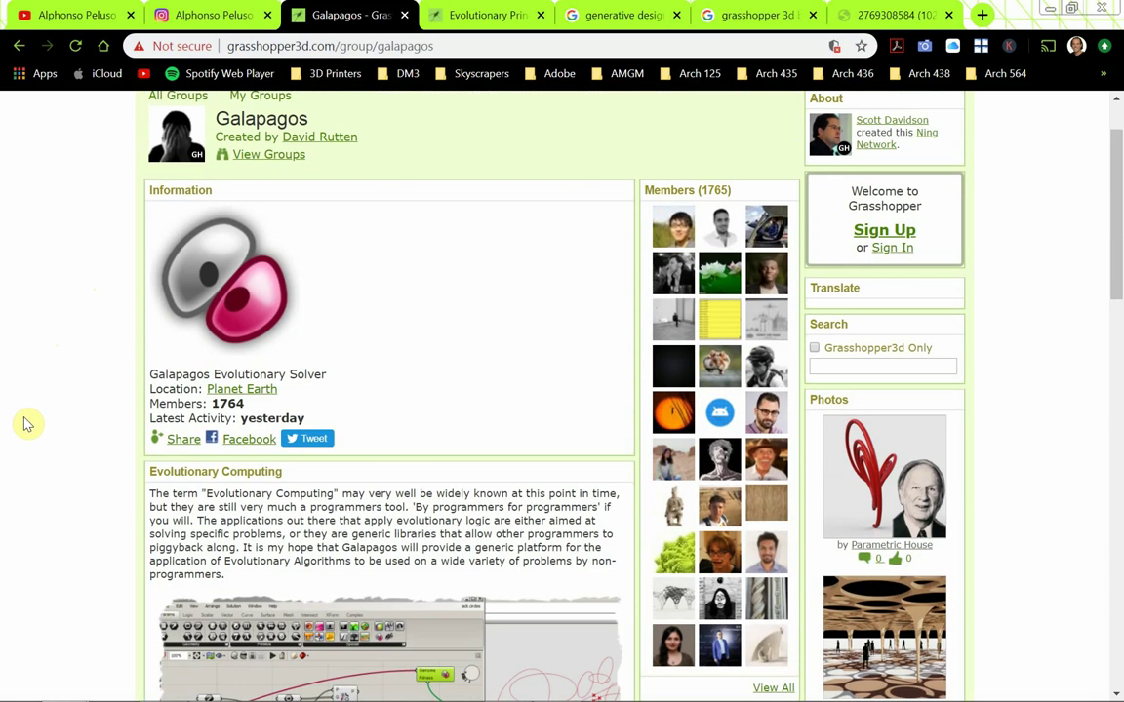
- Open the "Evolutionary Principles applied to Problem Solving" blog post and look over its introduction
{"action": "left_click", "coordinate": [479, 17]}
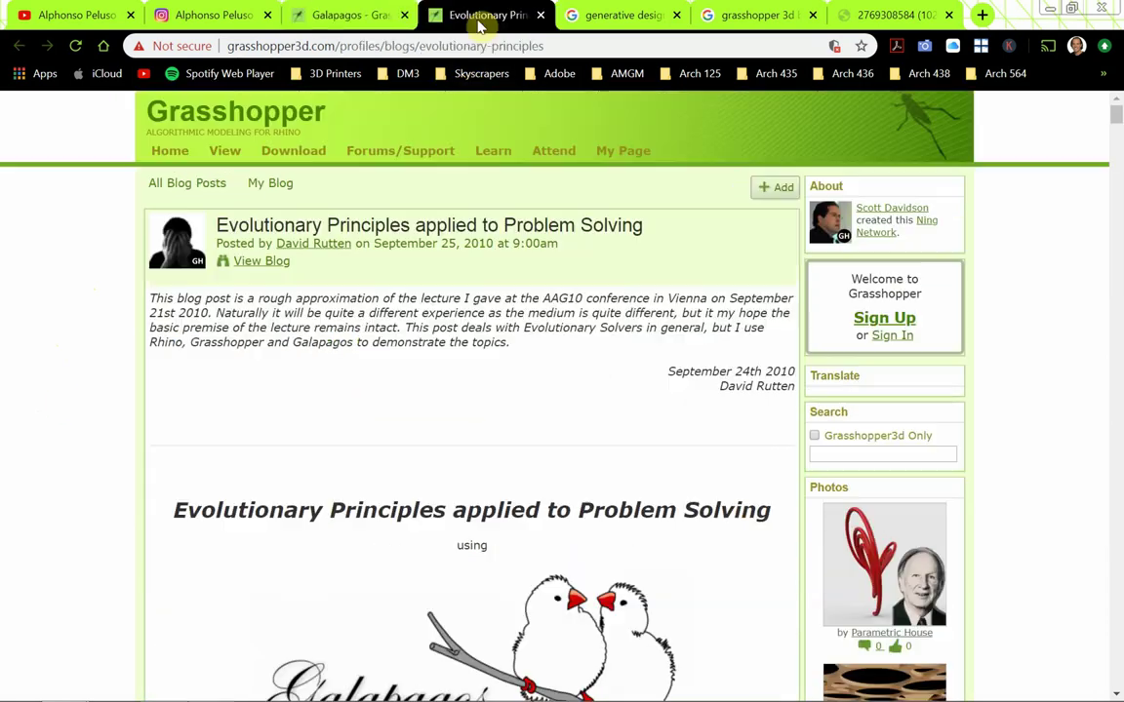
{"action": "scroll", "coordinate": [166, 463], "scroll_direction": "down", "scroll_amount": 3}
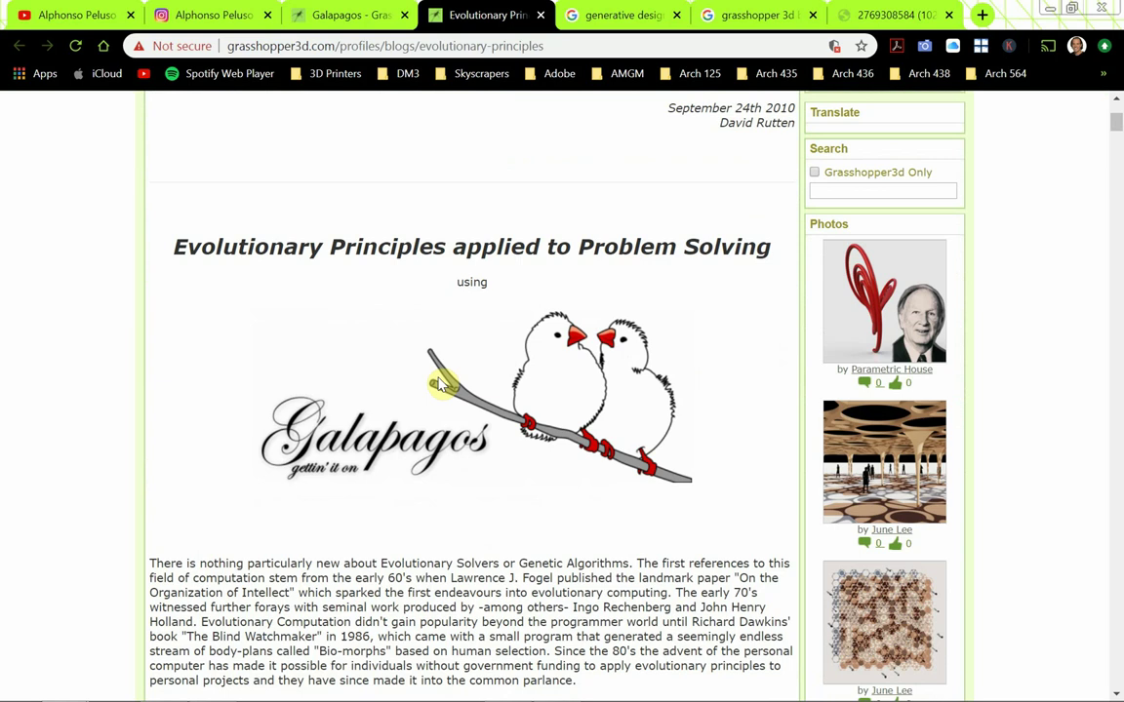
{"action": "scroll", "coordinate": [394, 417], "scroll_direction": "up", "scroll_amount": 2}
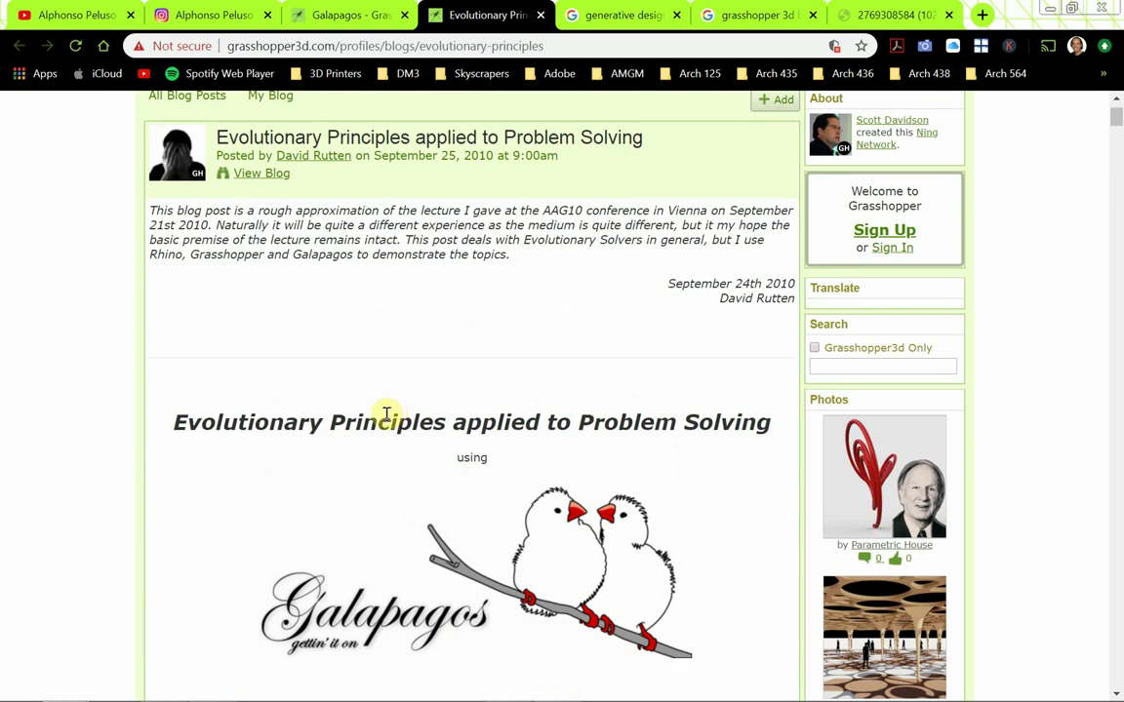
{"action": "scroll", "coordinate": [381, 413], "scroll_direction": "down", "scroll_amount": 2}
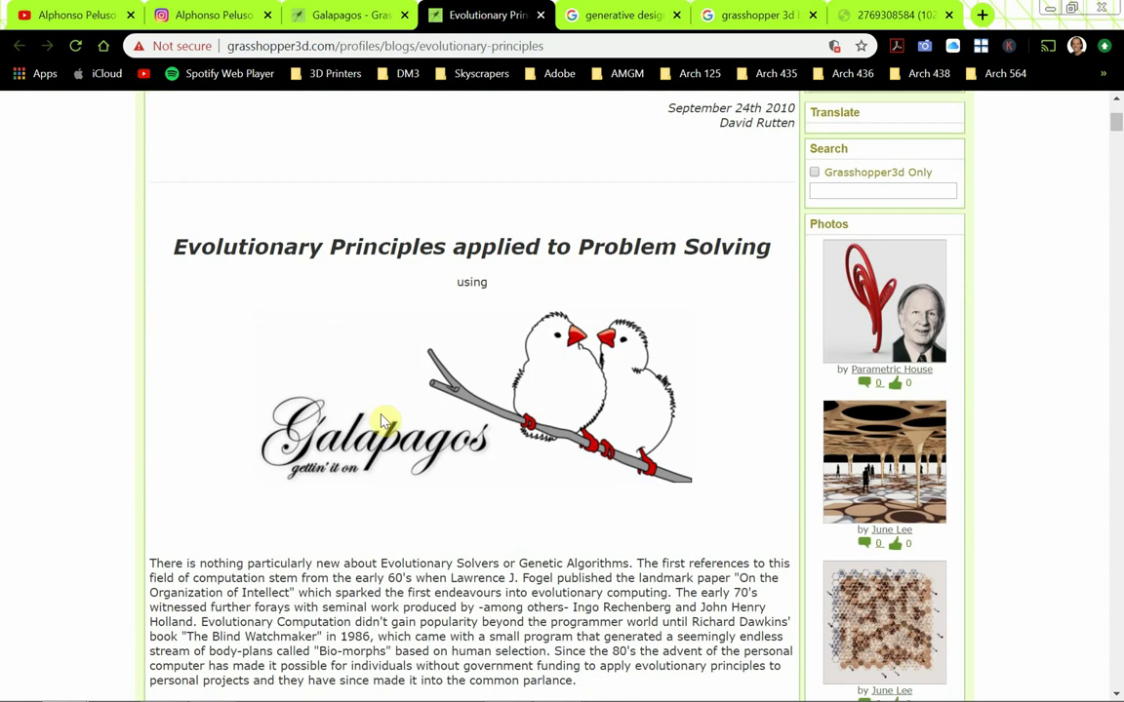
{"action": "scroll", "coordinate": [493, 394], "scroll_direction": "up", "scroll_amount": 3}
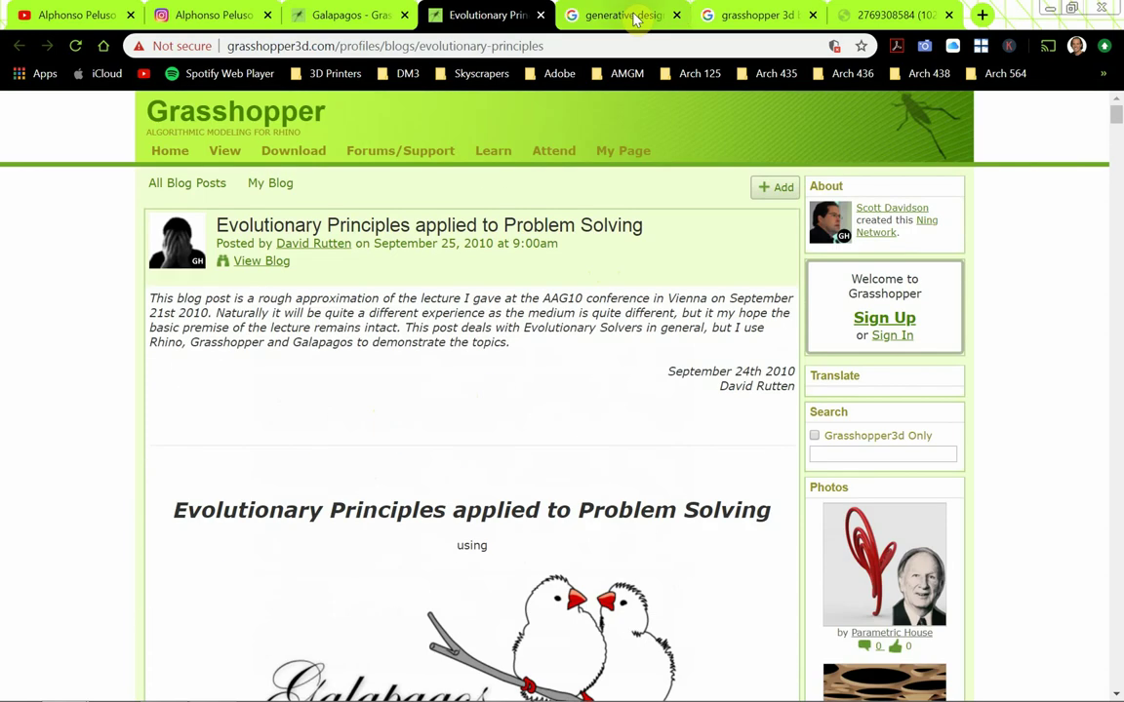
- Examine the Google image results for "generative design" and return to the start of the results
{"action": "left_click", "coordinate": [568, 15]}
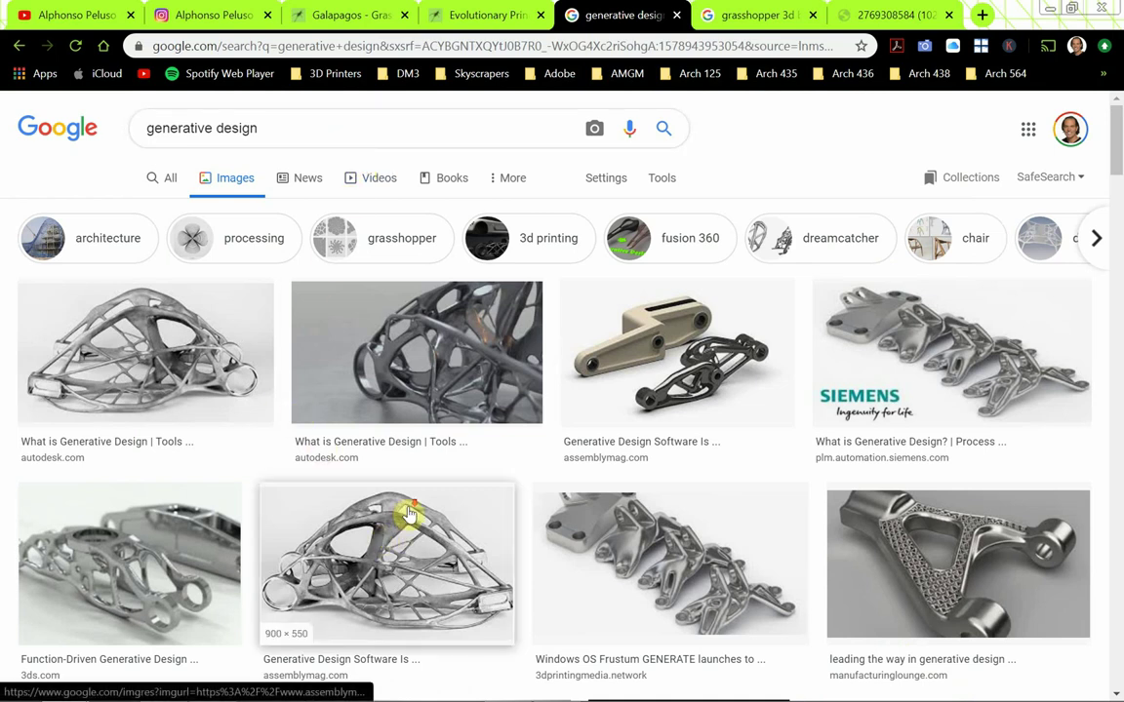
{"action": "scroll", "coordinate": [406, 515], "scroll_direction": "down", "scroll_amount": 4}
{"action": "scroll", "coordinate": [407, 515], "scroll_direction": "down", "scroll_amount": 2}
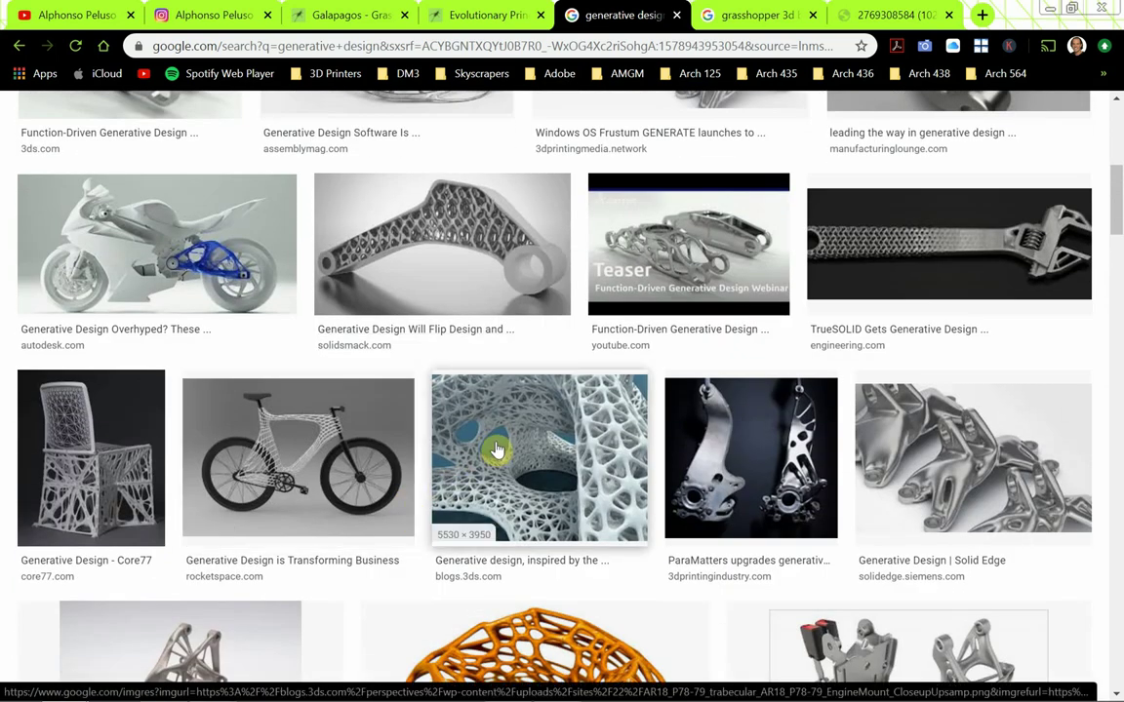
{"action": "scroll", "coordinate": [498, 449], "scroll_direction": "down", "scroll_amount": 2}
{"action": "scroll", "coordinate": [497, 448], "scroll_direction": "down", "scroll_amount": 2}
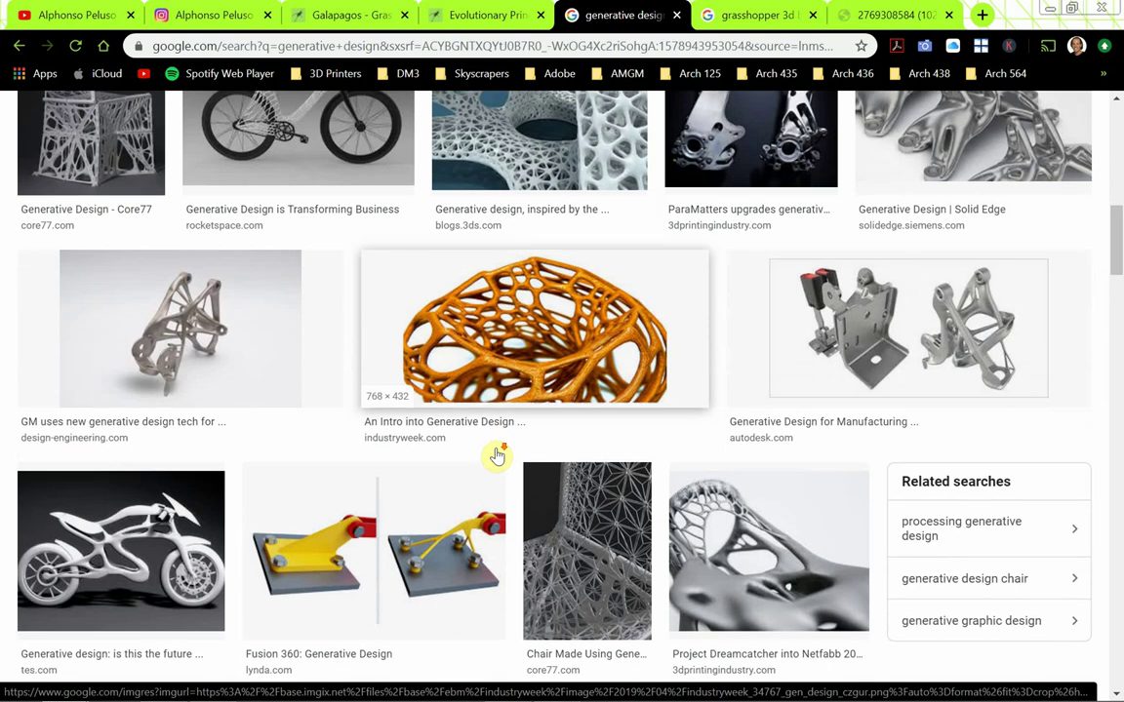
{"action": "scroll", "coordinate": [497, 453], "scroll_direction": "down", "scroll_amount": 2}
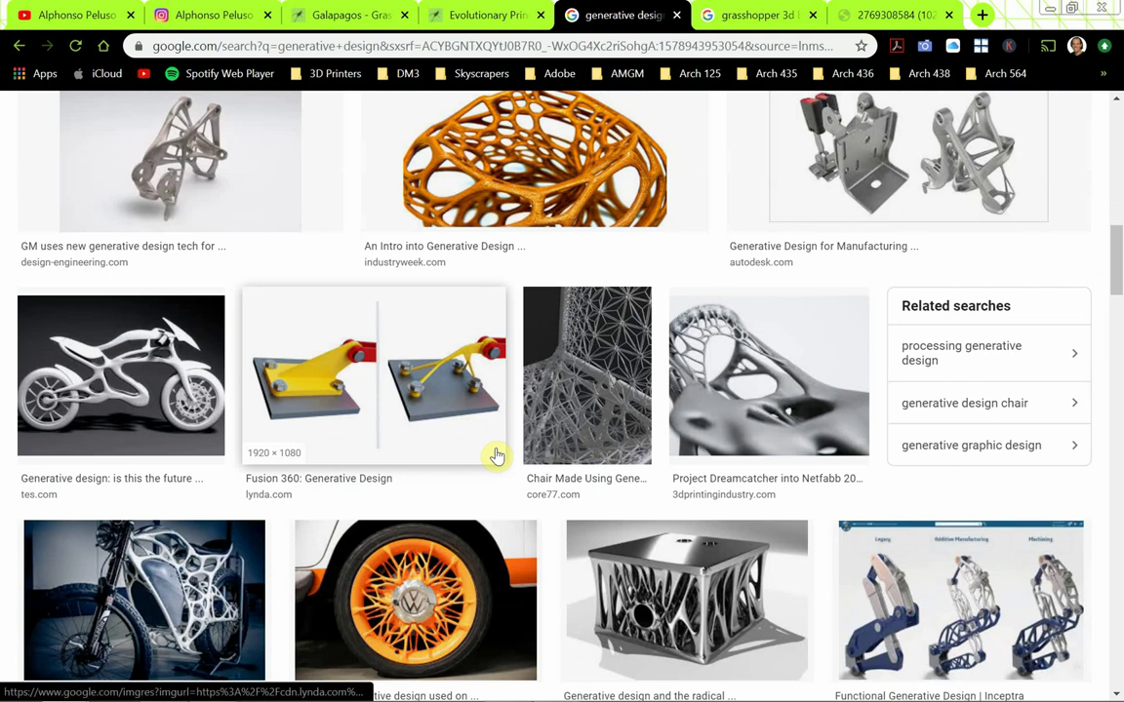
{"action": "scroll", "coordinate": [497, 455], "scroll_direction": "down", "scroll_amount": 3}
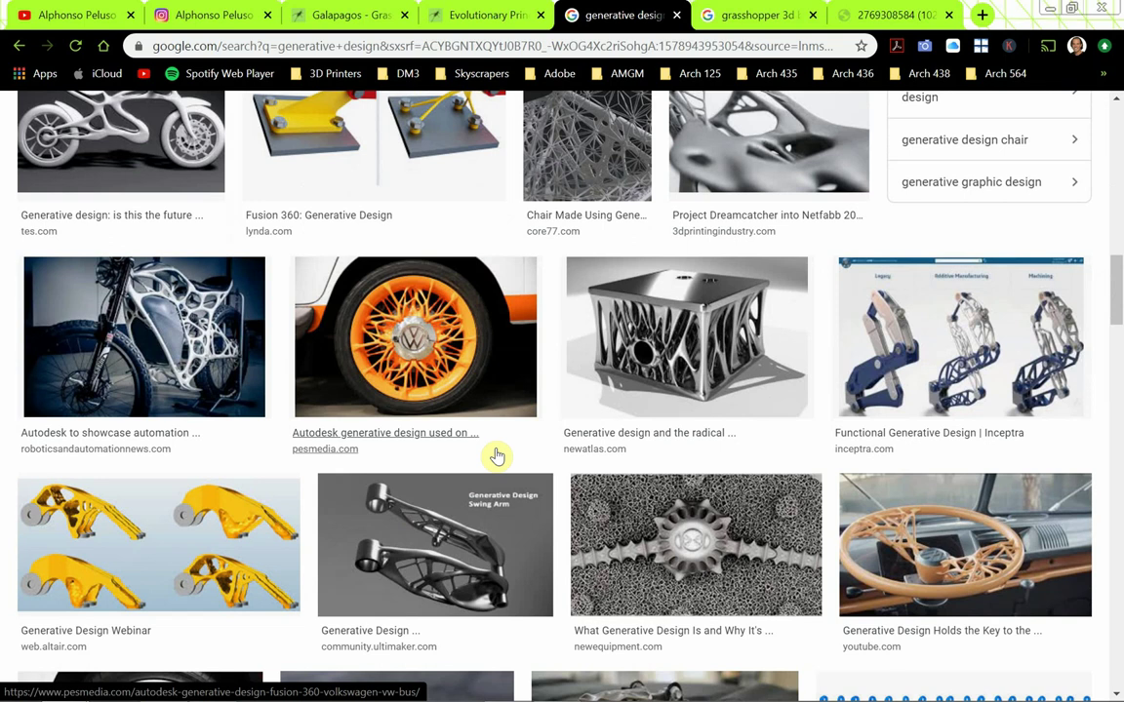
{"action": "scroll", "coordinate": [497, 455], "scroll_direction": "down", "scroll_amount": 2}
{"action": "scroll", "coordinate": [496, 455], "scroll_direction": "down", "scroll_amount": 2}
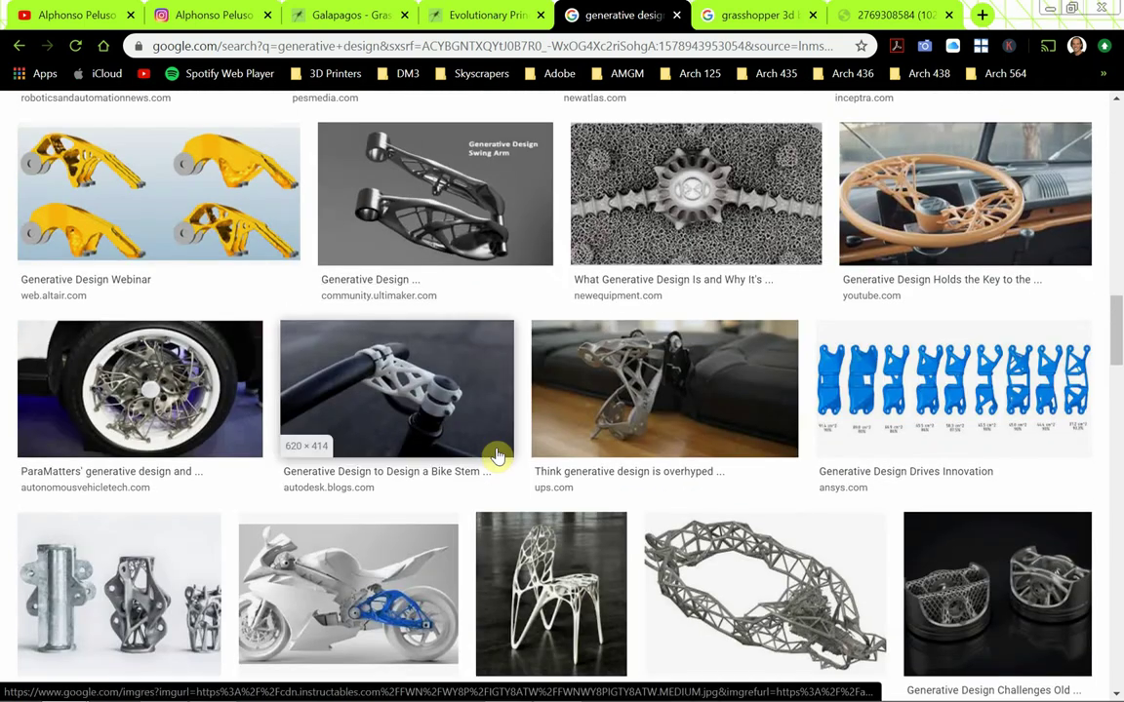
{"action": "scroll", "coordinate": [497, 456], "scroll_direction": "down", "scroll_amount": 2}
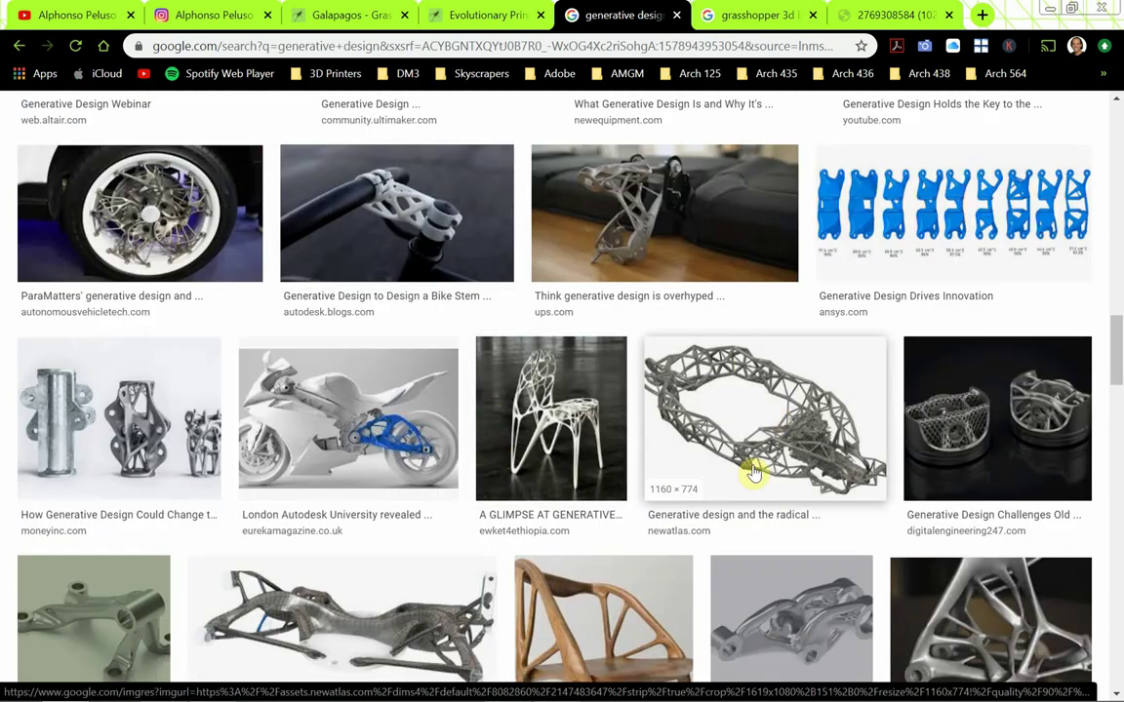
{"action": "scroll", "coordinate": [753, 472], "scroll_direction": "up", "scroll_amount": 10}
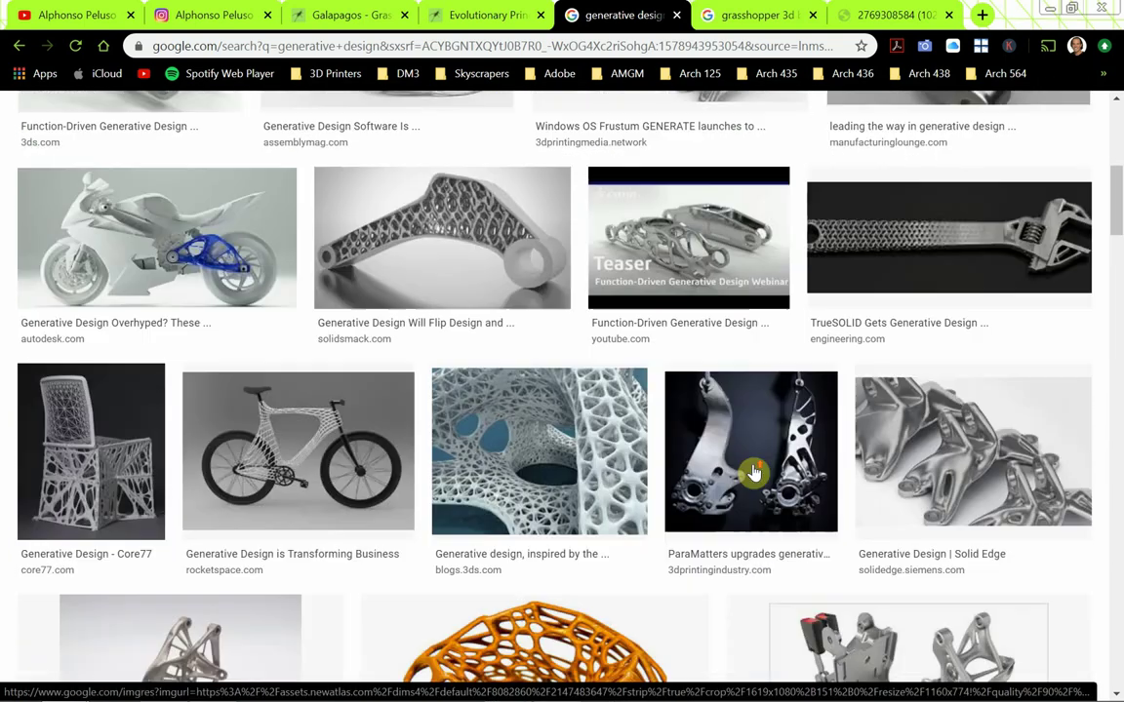
{"action": "scroll", "coordinate": [753, 472], "scroll_direction": "up", "scroll_amount": 4}
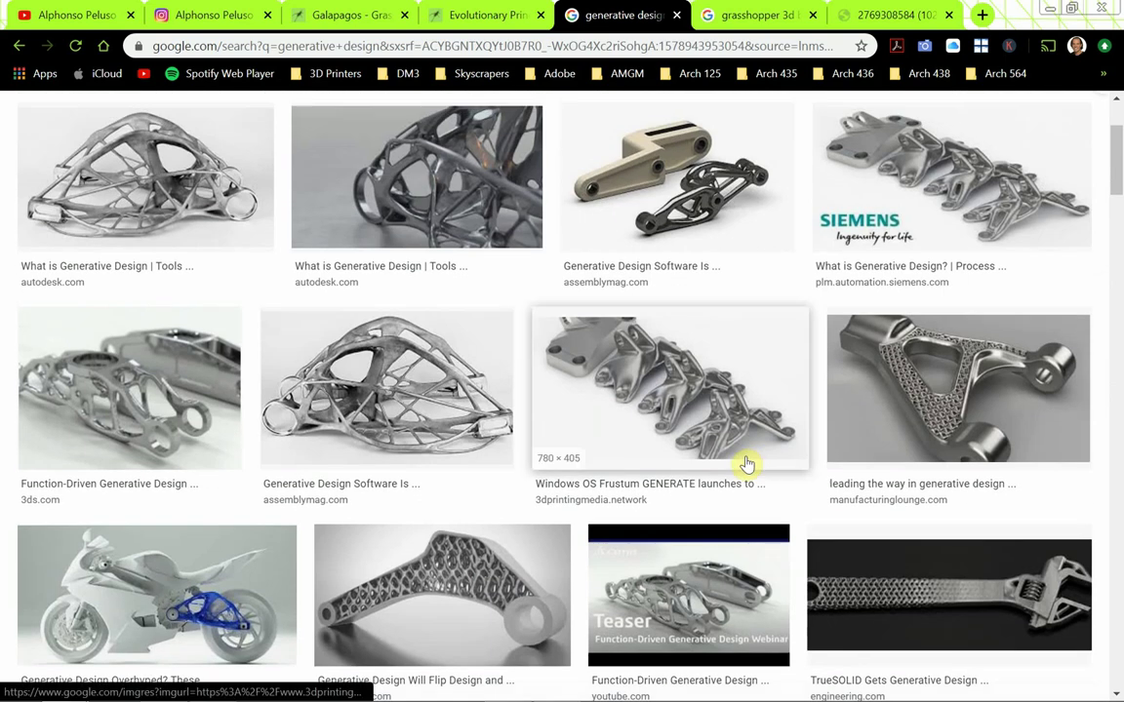
{"action": "scroll", "coordinate": [741, 461], "scroll_direction": "up", "scroll_amount": 2}
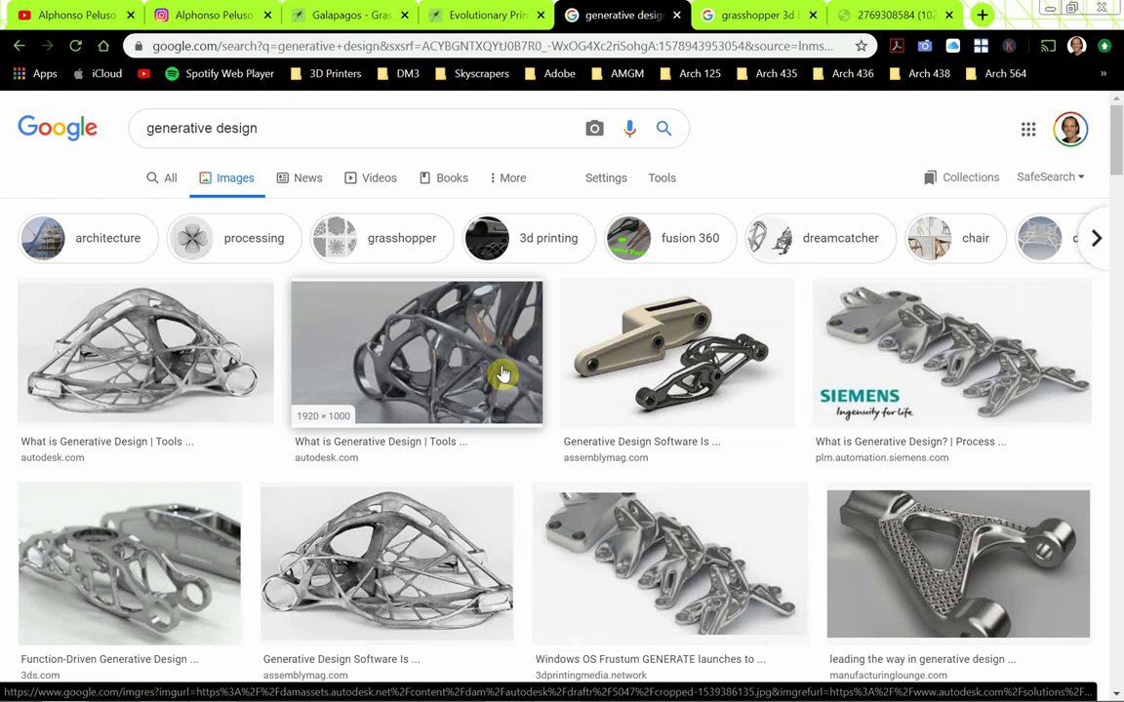
- Show the "grasshopper 3d biomorpher" image search, highlight the word "biomorpher", and view the full-size image of the Biomorpher design generations
{"action": "left_click", "coordinate": [751, 15]}
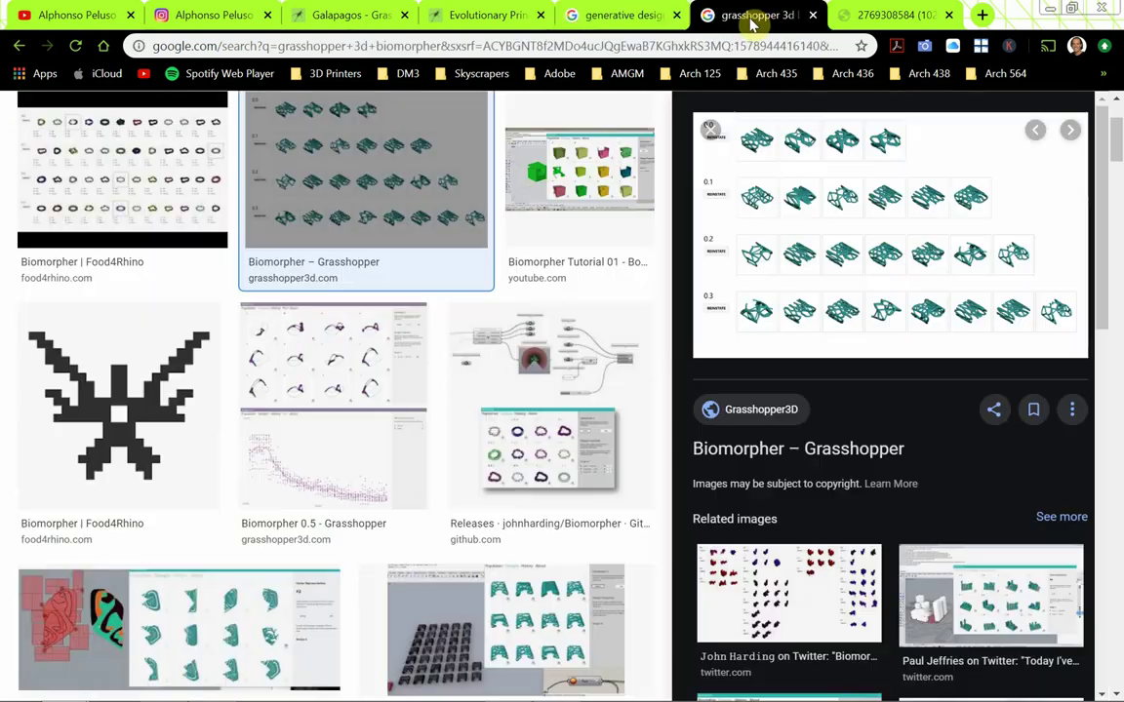
{"action": "scroll", "coordinate": [522, 317], "scroll_direction": "up", "scroll_amount": 2}
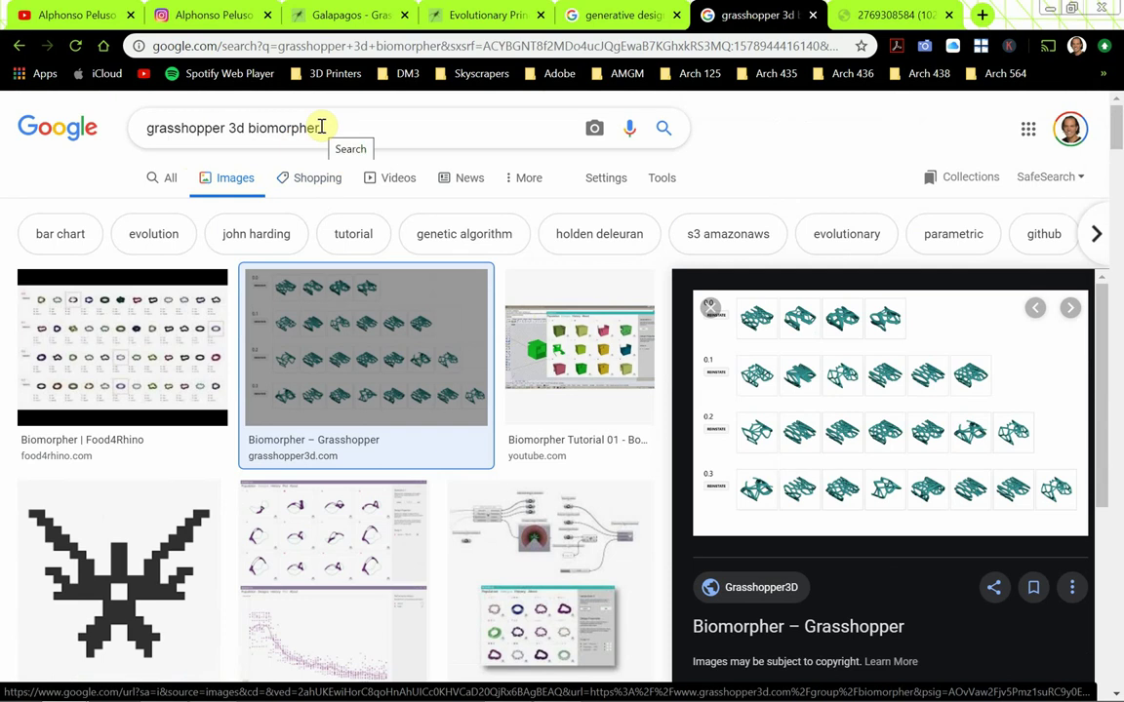
{"action": "left_click_drag", "start_coordinate": [321, 127], "coordinate": [251, 137]}
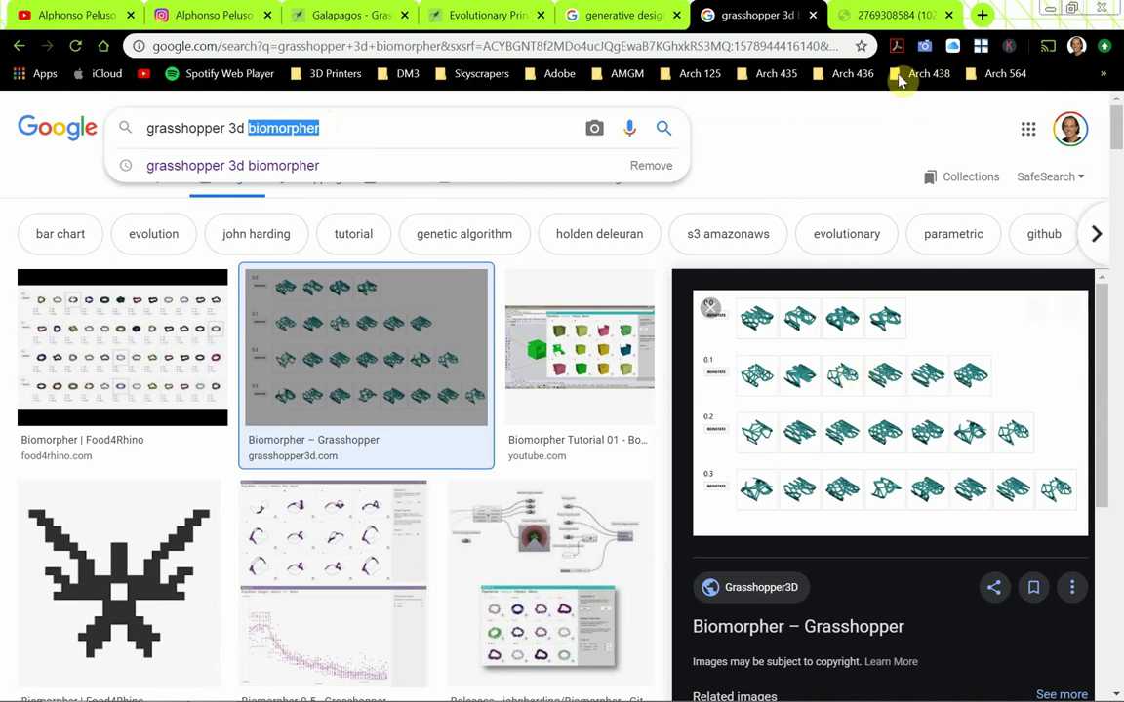
{"action": "left_click", "coordinate": [883, 14]}
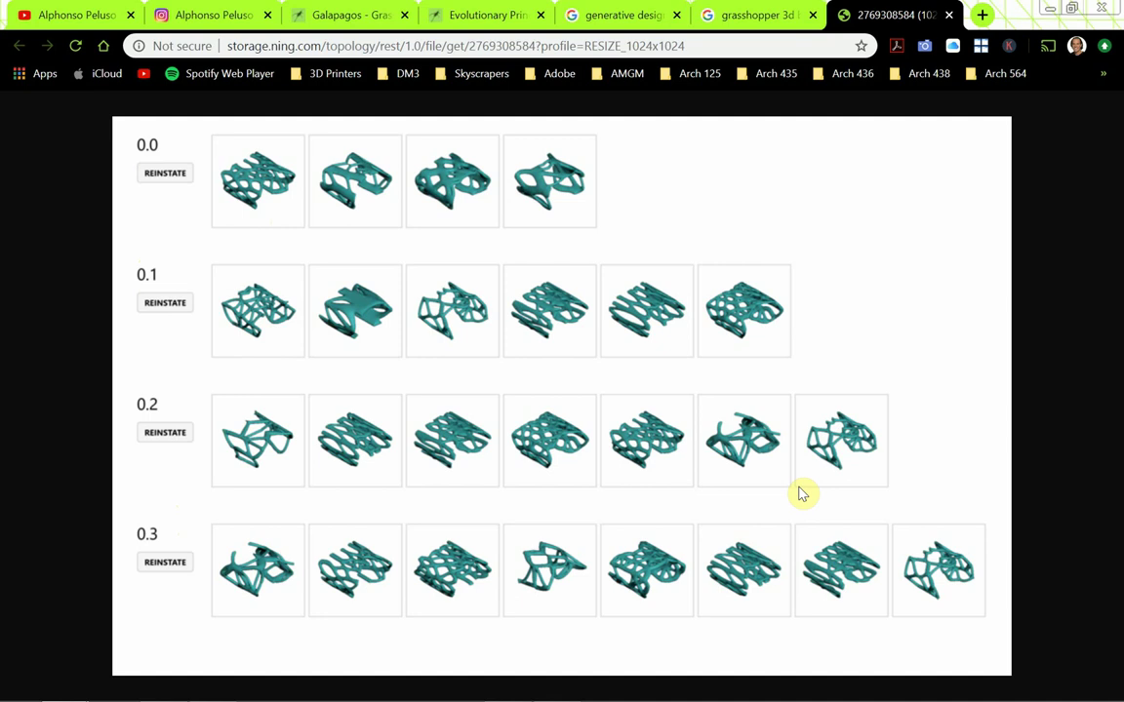
- Switch back to Grasshopper, dismiss the Galapagos Editor without accepting, and bring up the Galapagos-01_Video definition
{"action": "key", "text": "alt+Tab"}
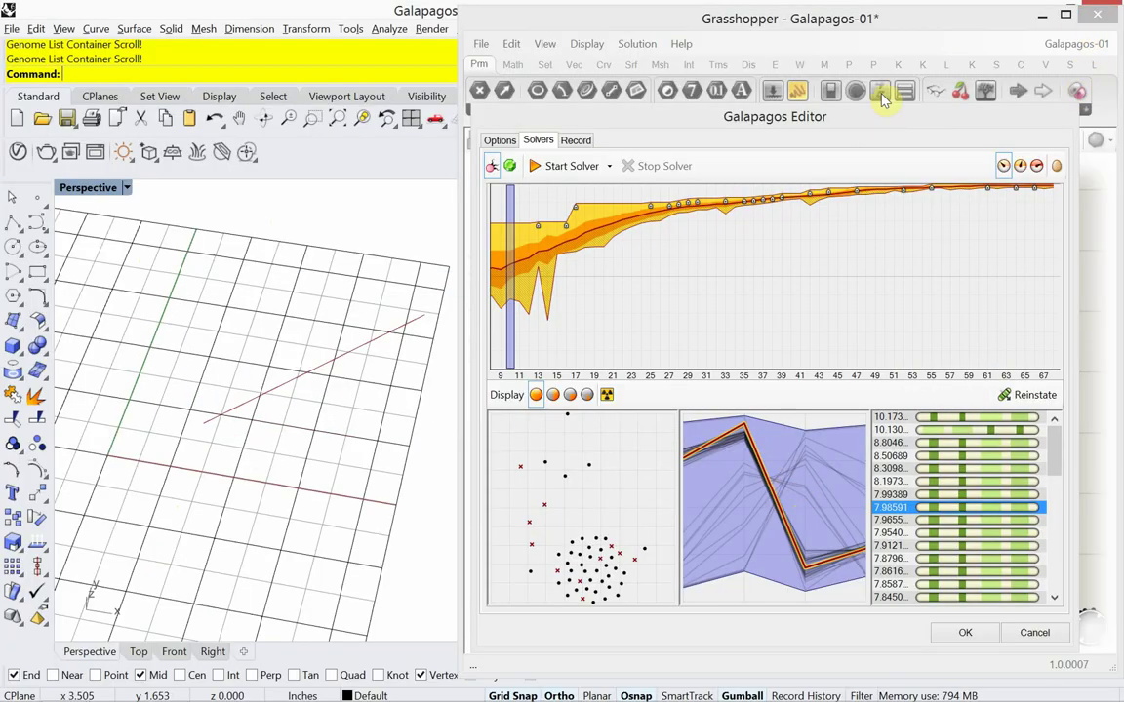
{"action": "left_click", "coordinate": [1032, 633]}
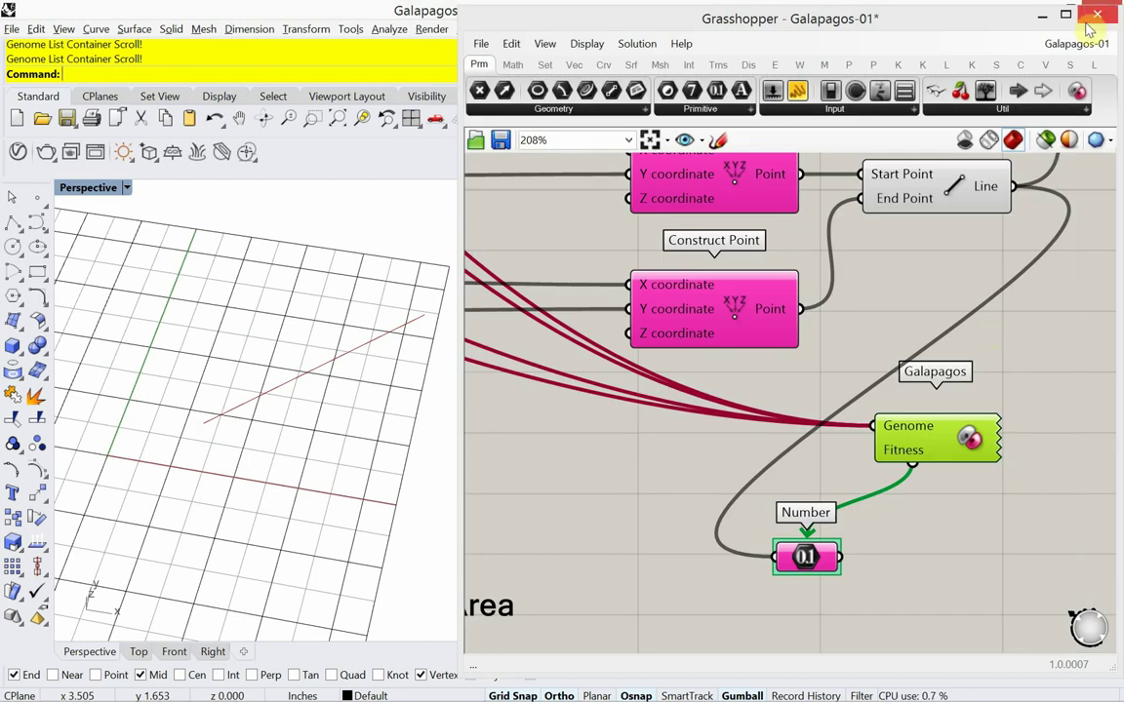
{"action": "mouse_move", "coordinate": [1085, 50]}
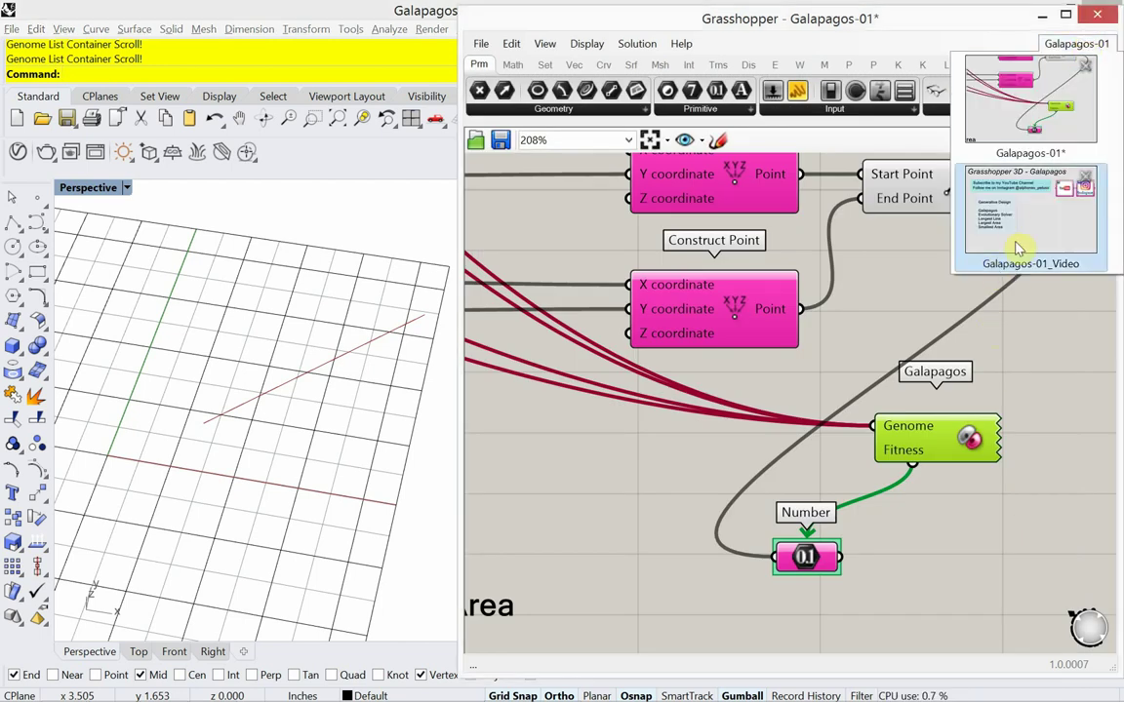
{"action": "left_click", "coordinate": [1017, 249]}
- Add a Construct Point component to the canvas and position it below the Generative Design topic list
{"action": "right_click_drag", "start_coordinate": [718, 506], "coordinate": [720, 453]}
{"action": "double_click", "coordinate": [671, 576]}
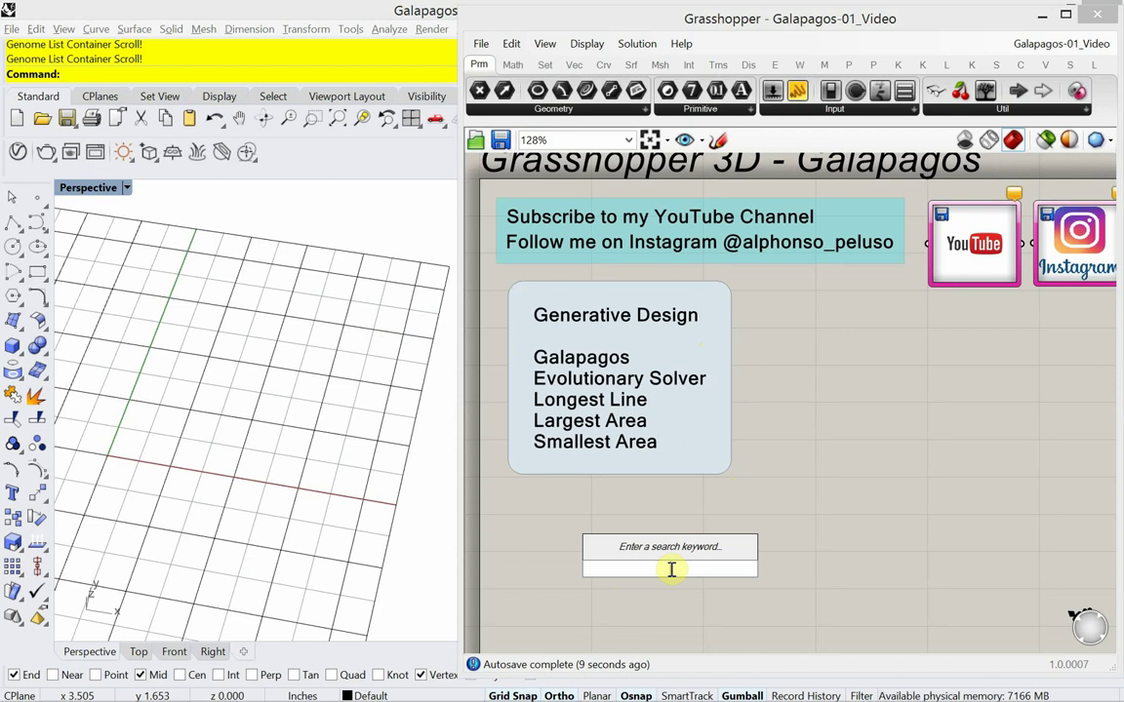
{"action": "type", "text": "xyz"}
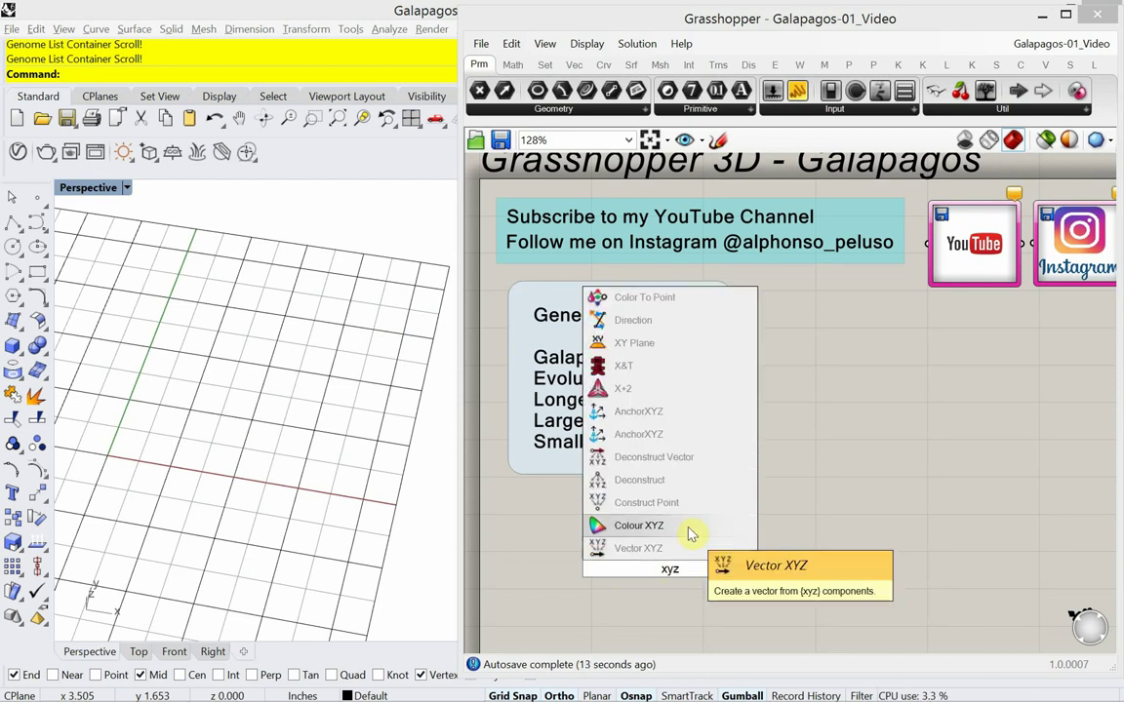
{"action": "left_click", "coordinate": [602, 501]}
{"action": "left_click_drag", "start_coordinate": [657, 575], "coordinate": [723, 541]}
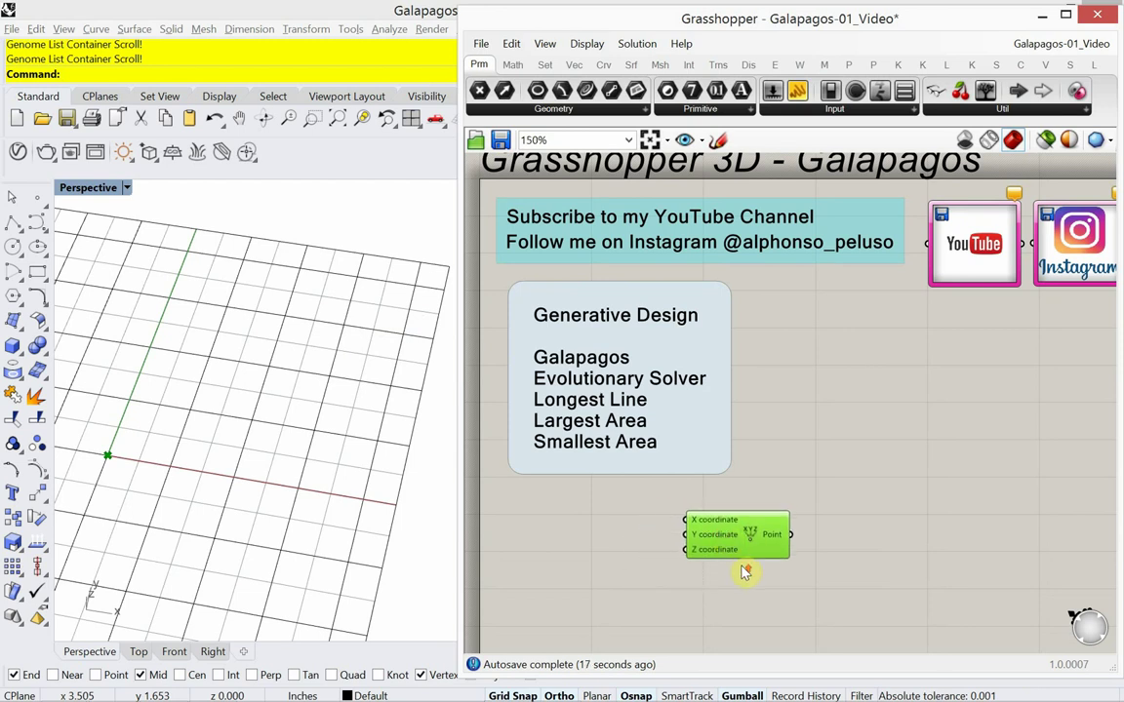
{"action": "scroll", "coordinate": [747, 568], "scroll_direction": "up", "scroll_amount": 1}
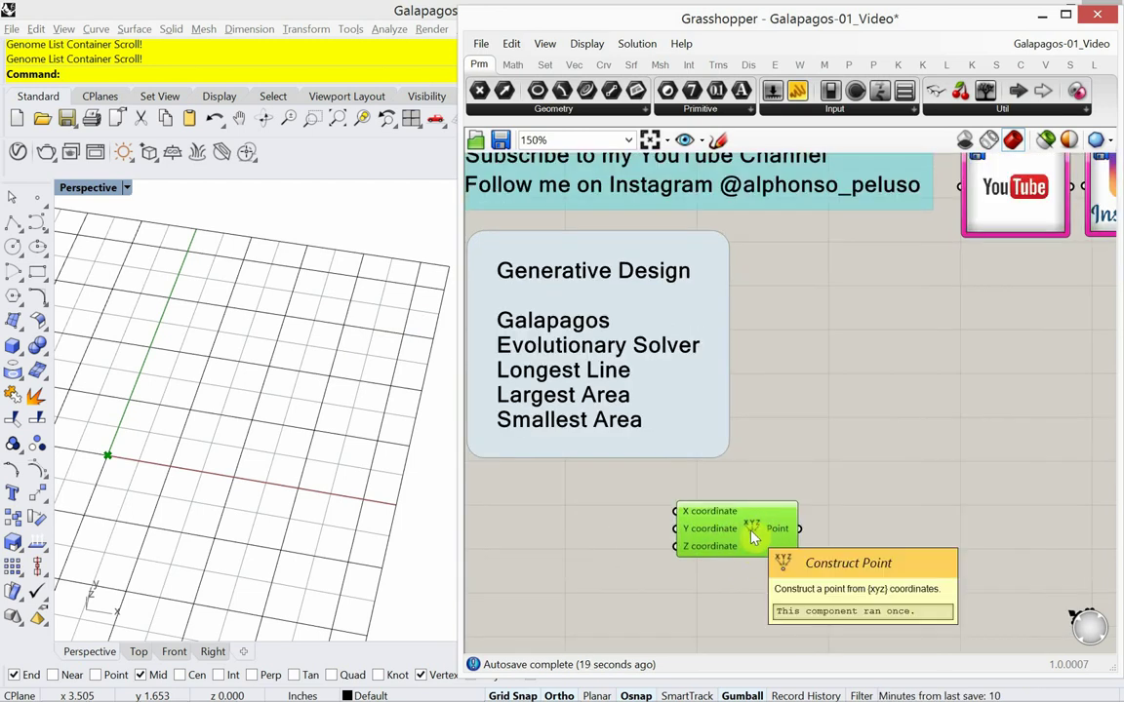
{"action": "left_click_drag", "start_coordinate": [745, 529], "coordinate": [722, 579]}
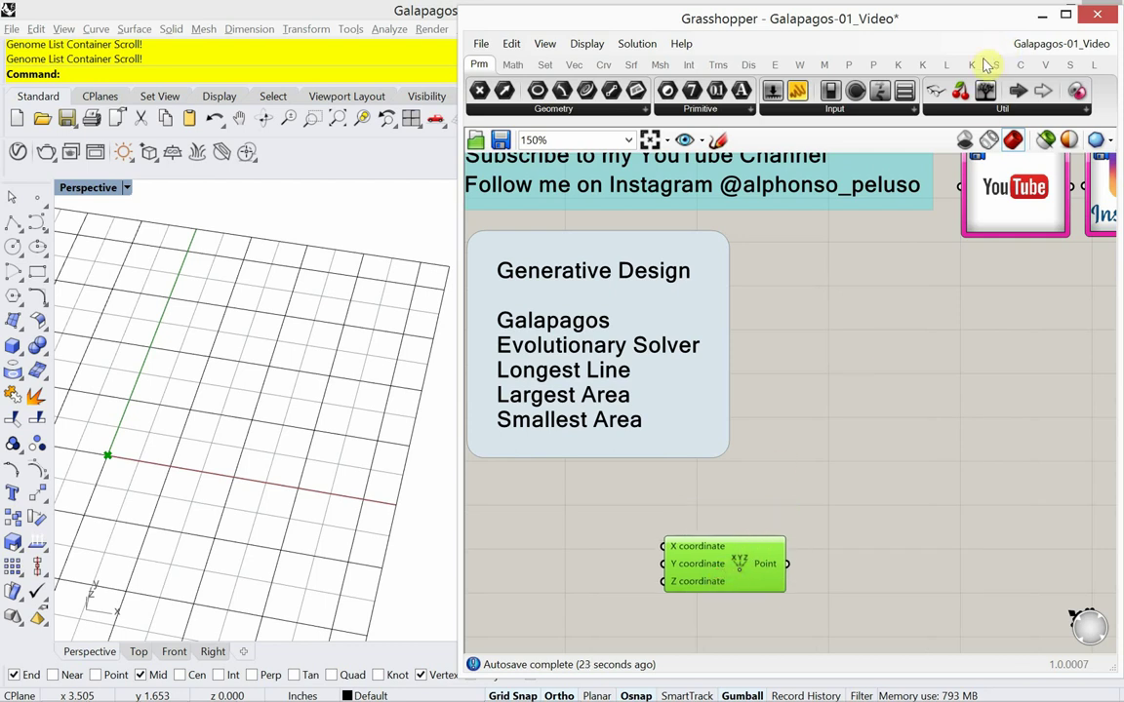
- Place the Bifocals labelling component beside the Generative Design topic list and shift the Construct Point component slightly upward
{"action": "left_click_drag", "start_coordinate": [936, 93], "coordinate": [828, 253]}
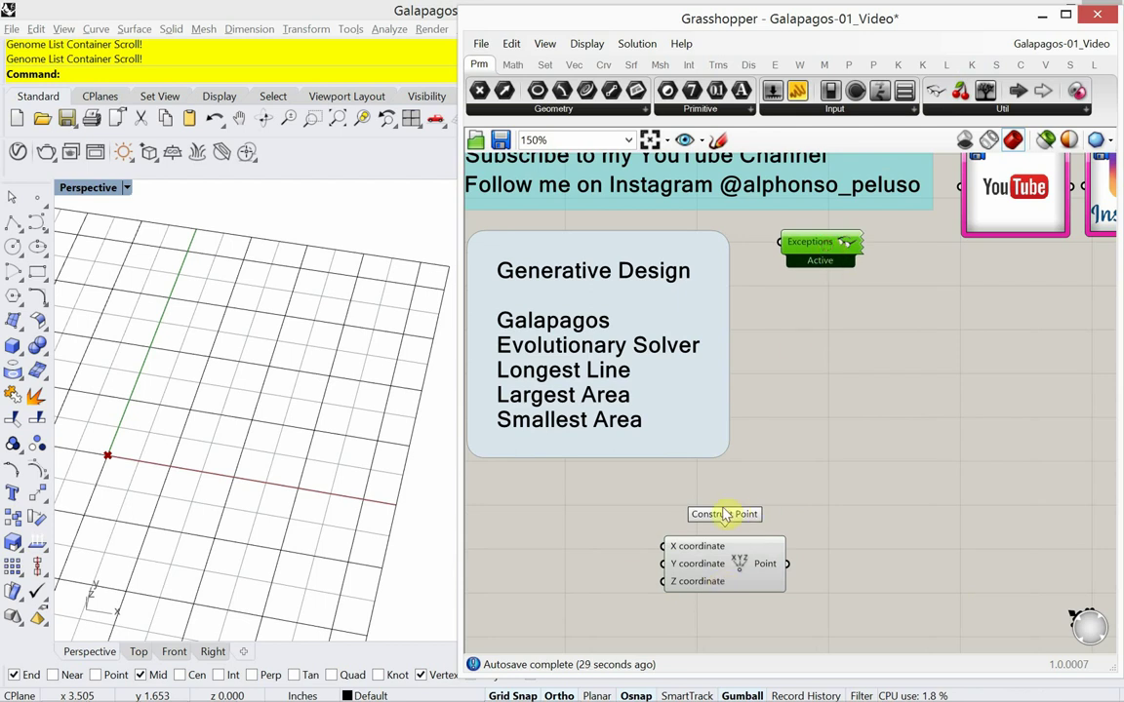
{"action": "left_click_drag", "start_coordinate": [715, 575], "coordinate": [739, 547]}
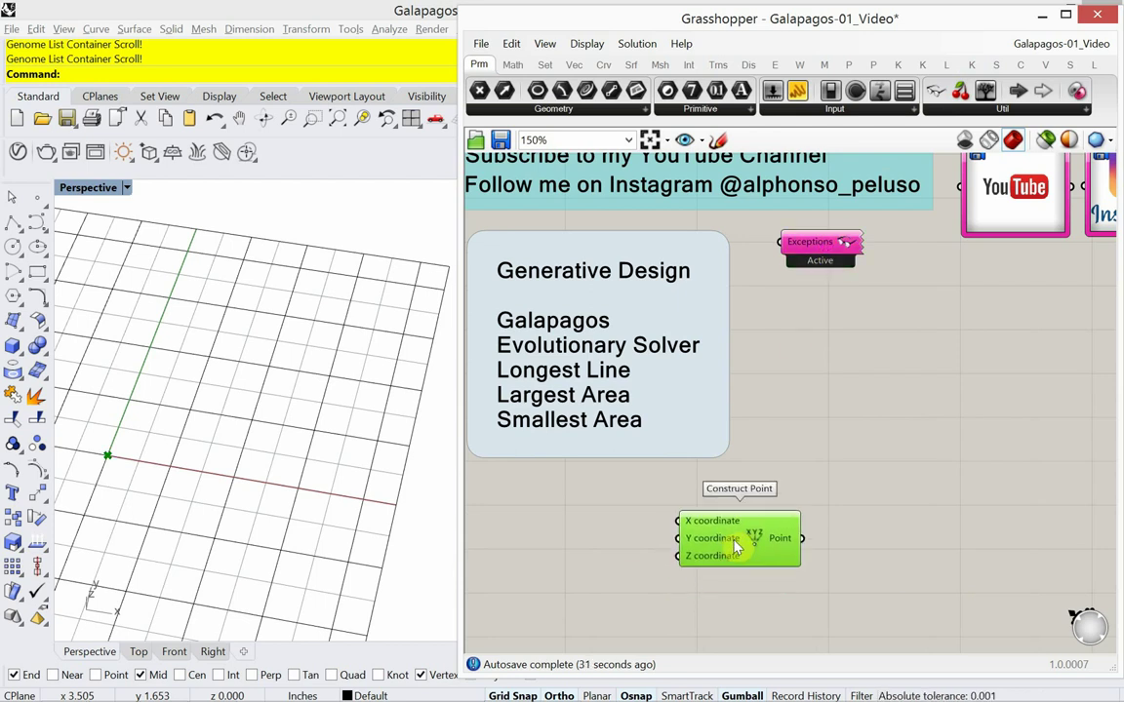
- Add a number slider ranging from 0.000 to 9.000 beside Construct Point and connect it to the X coordinate input
{"action": "right_click_drag", "start_coordinate": [656, 552], "coordinate": [690, 536]}
{"action": "scroll", "coordinate": [689, 535], "scroll_direction": "down", "scroll_amount": 2}
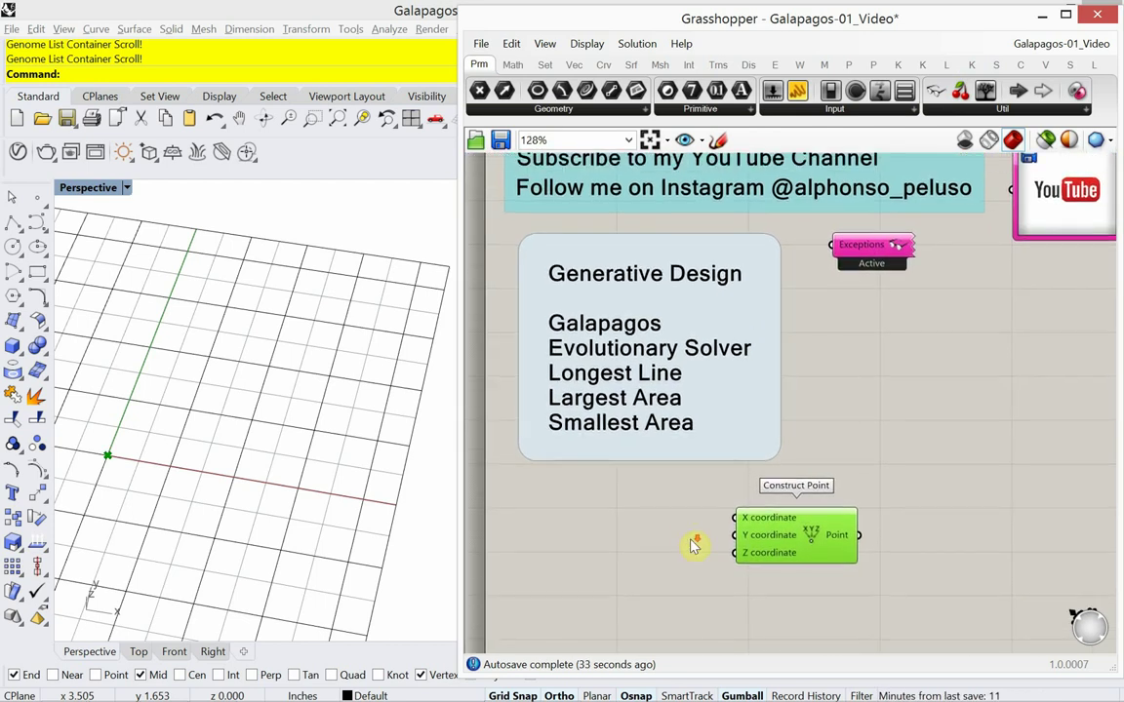
{"action": "double_click", "coordinate": [615, 542]}
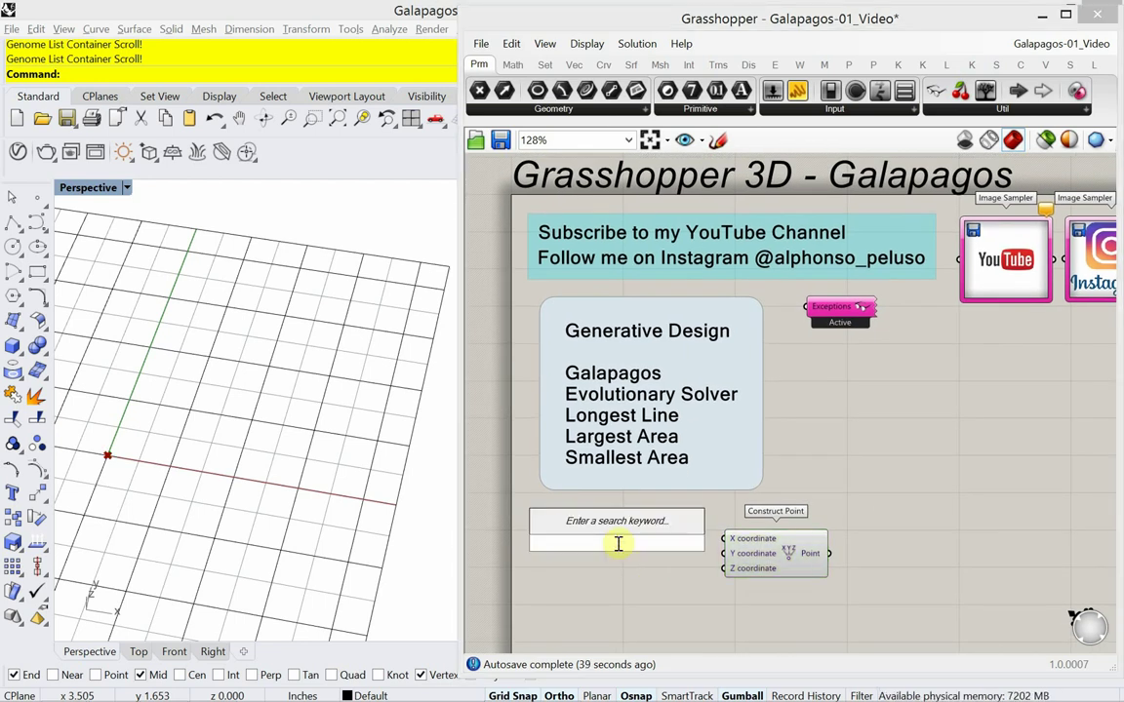
{"action": "type", "text": "o"}
{"action": "key", "text": "BackSpace"}
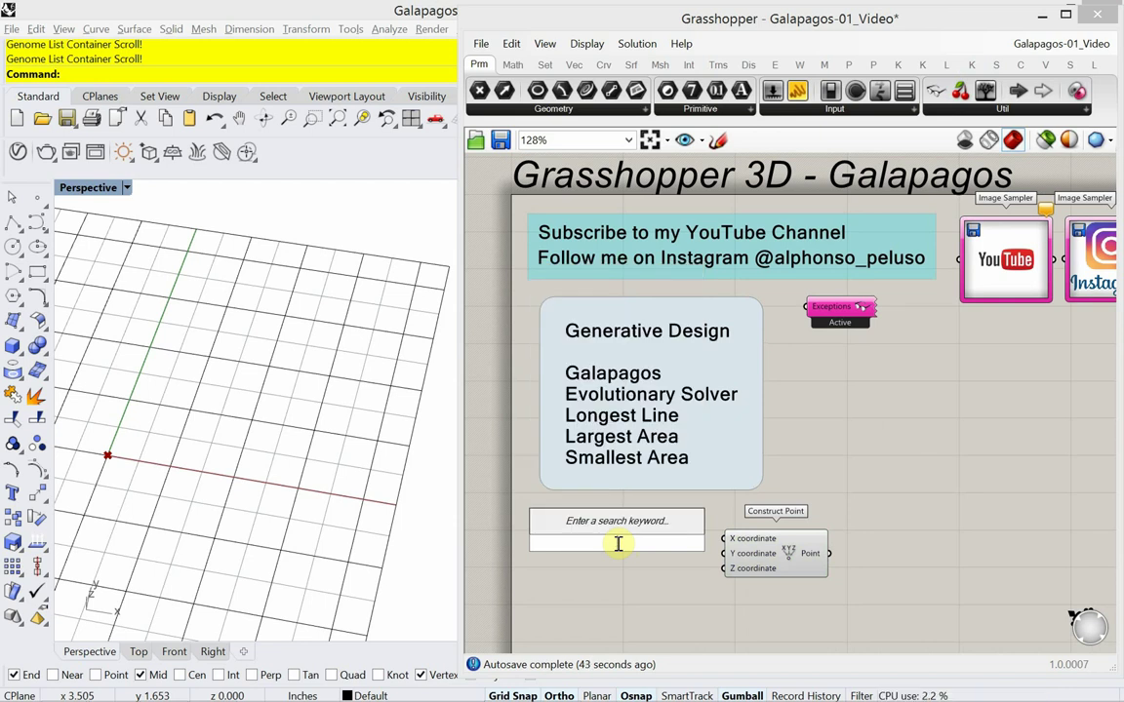
{"action": "type", "text": "0"}
{"action": "key", "text": "Return"}
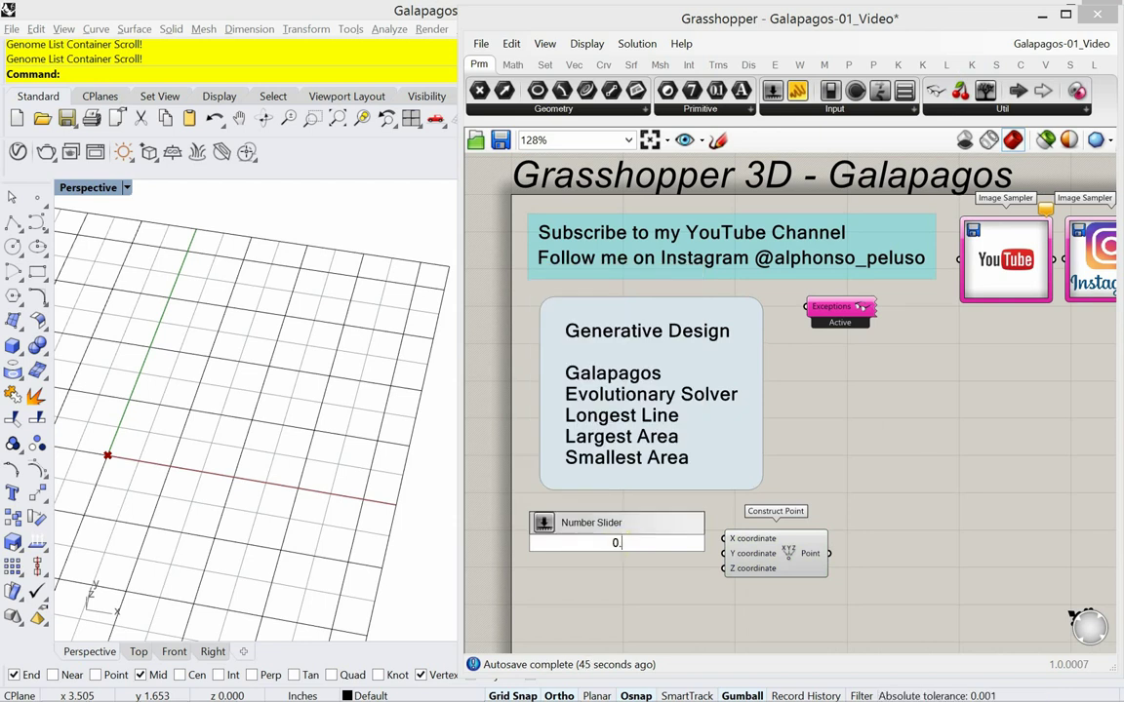
{"action": "type", "text": "000"}
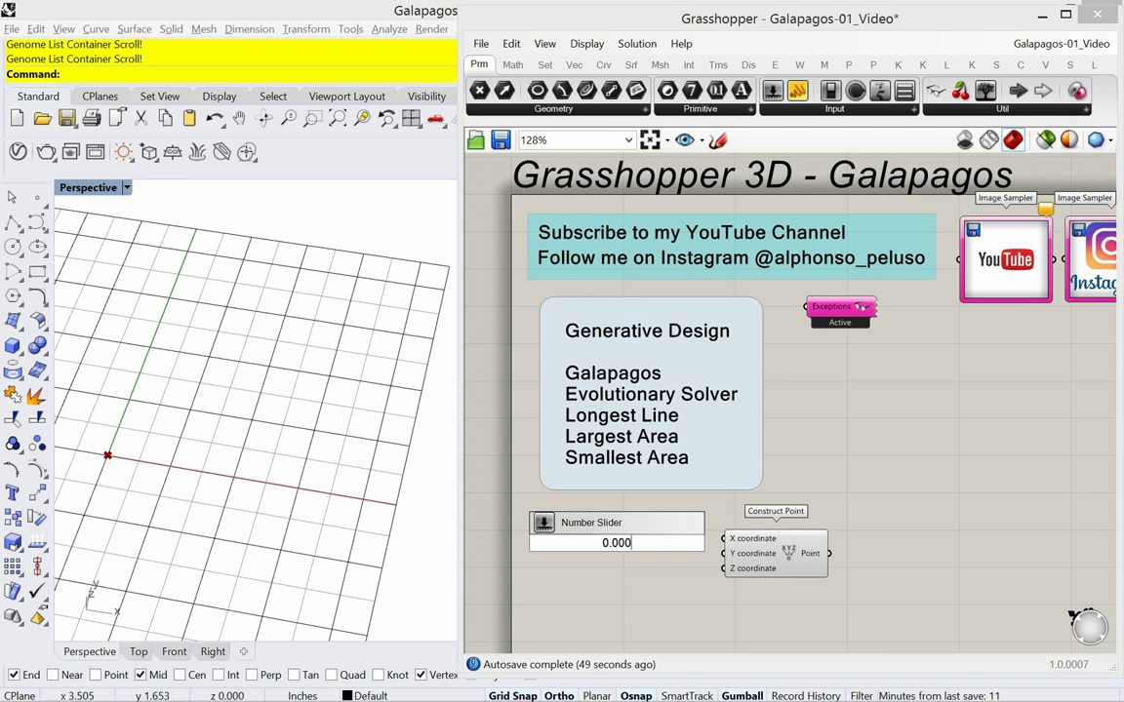
{"action": "type", "text": "<9"}
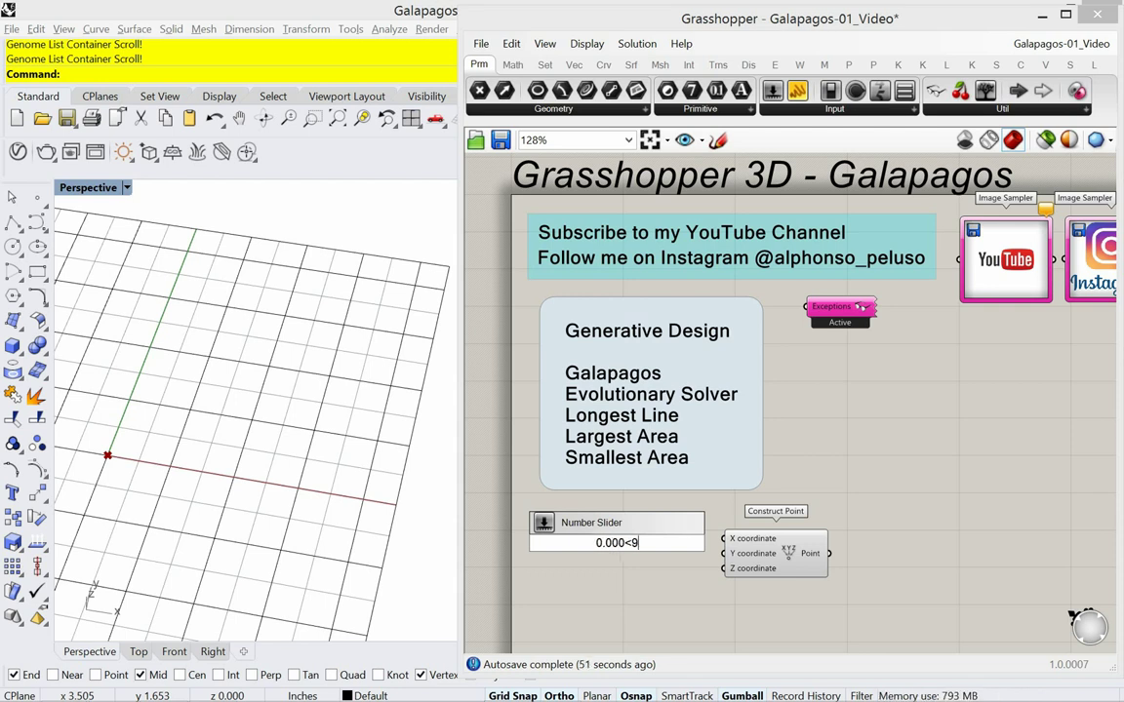
{"action": "type", "text": ".000"}
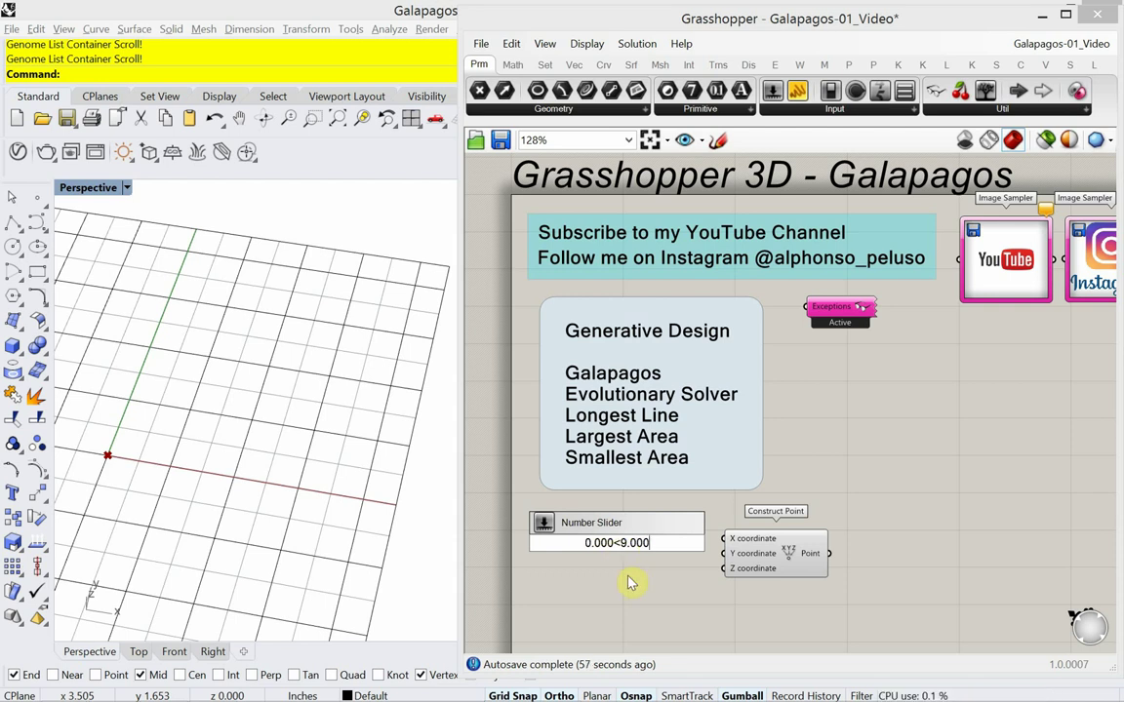
{"action": "key", "text": "Return"}
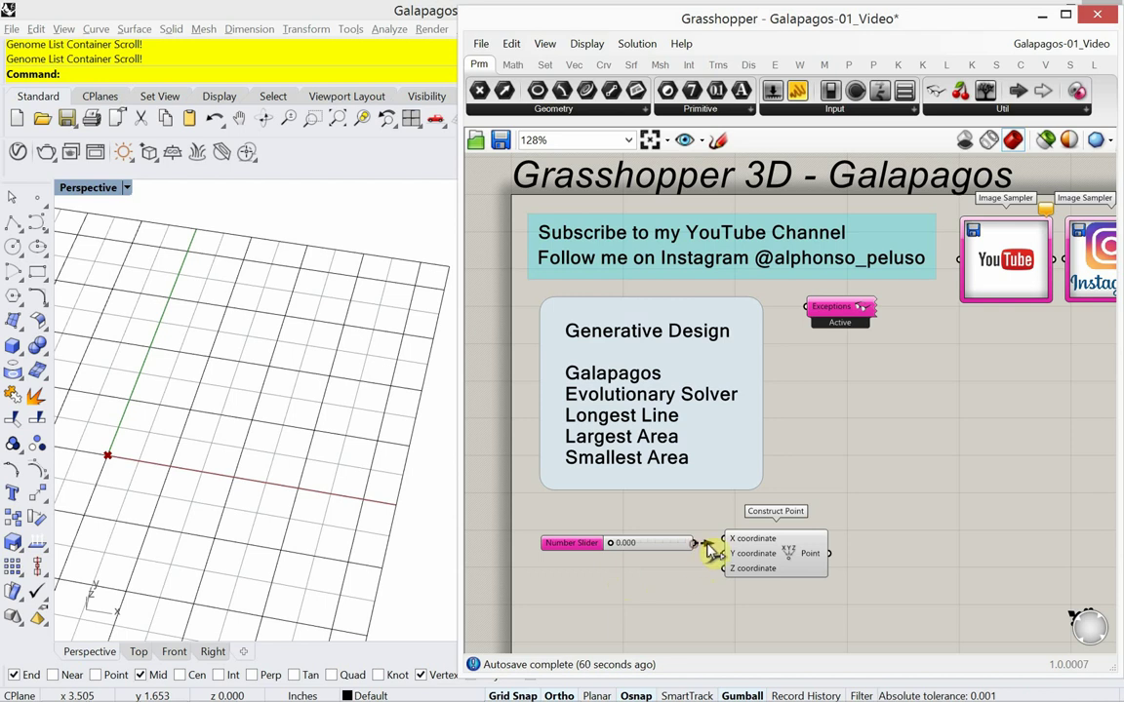
{"action": "left_click", "coordinate": [667, 552]}
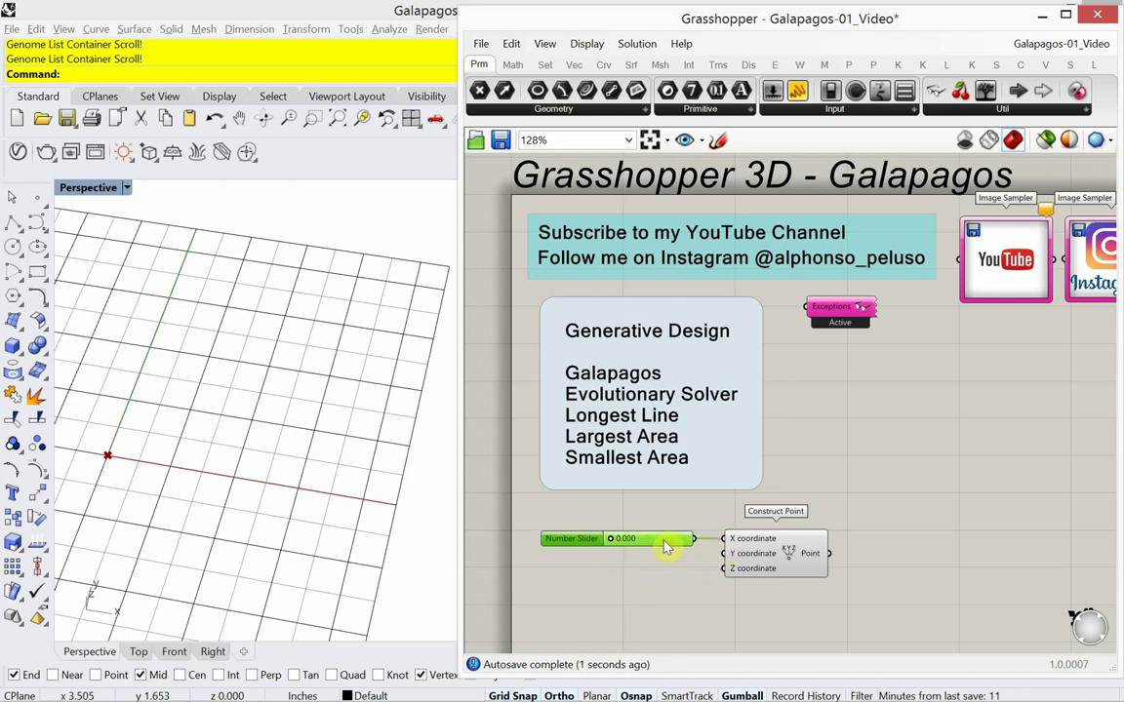
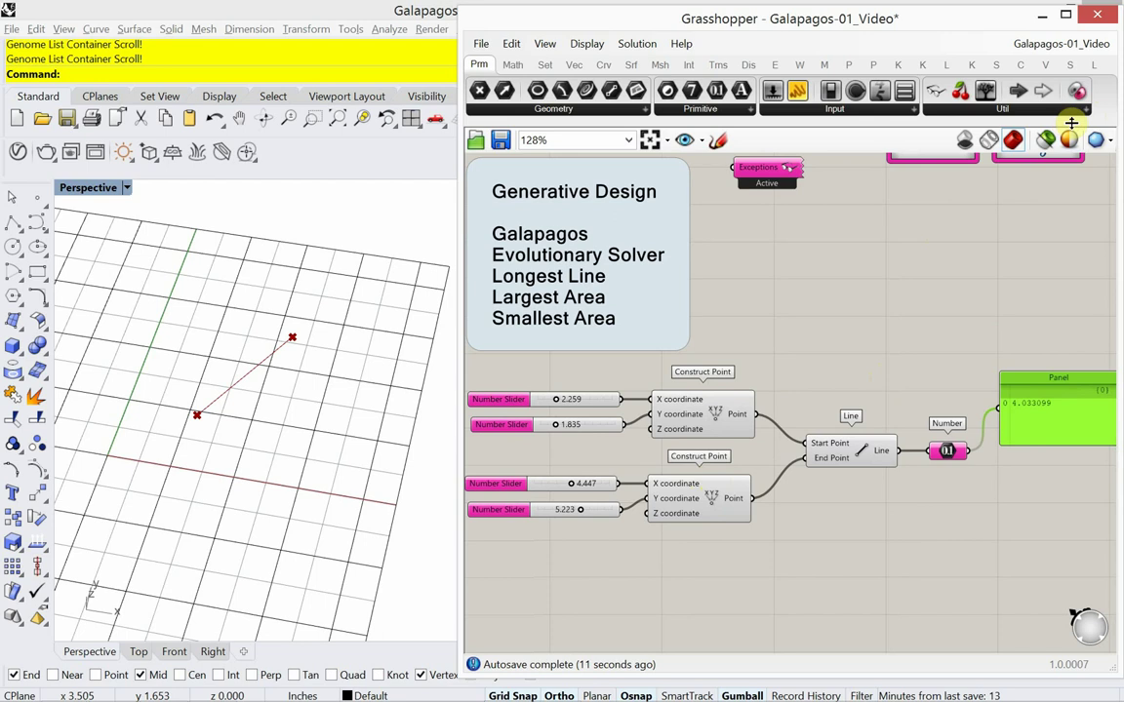
- Add the Galapagos evolutionary solver component and place it on the canvas below the Number parameter
{"action": "left_click", "coordinate": [1083, 115]}
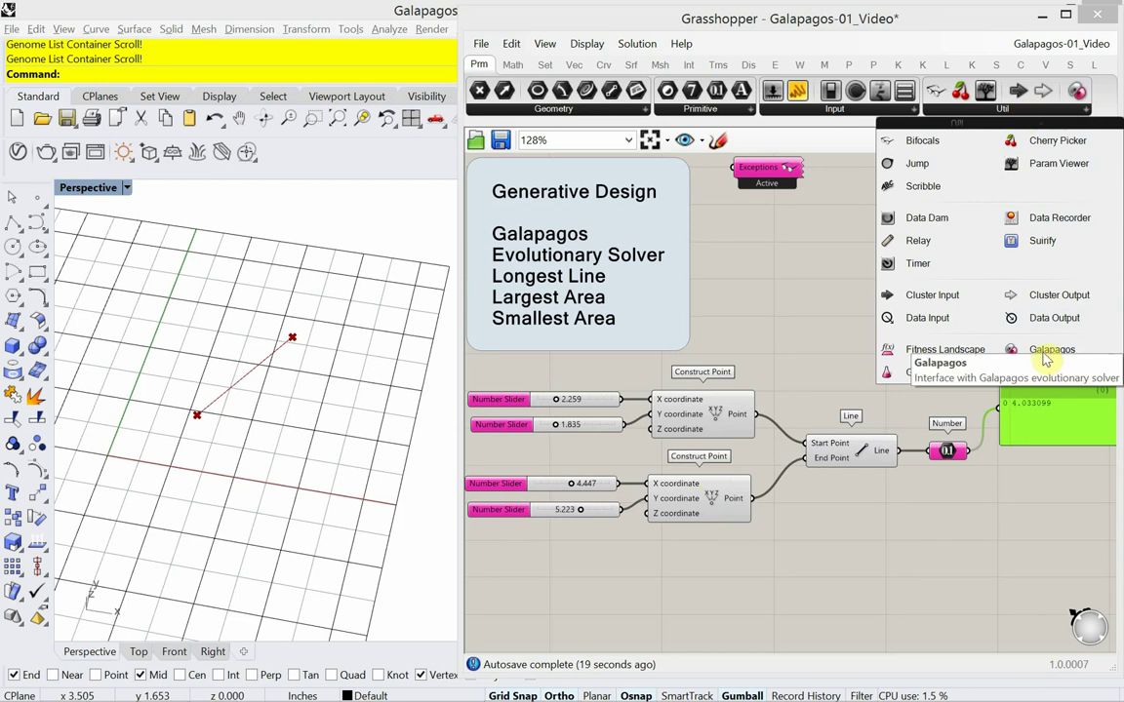
{"action": "left_click_drag", "start_coordinate": [1020, 353], "coordinate": [892, 576]}
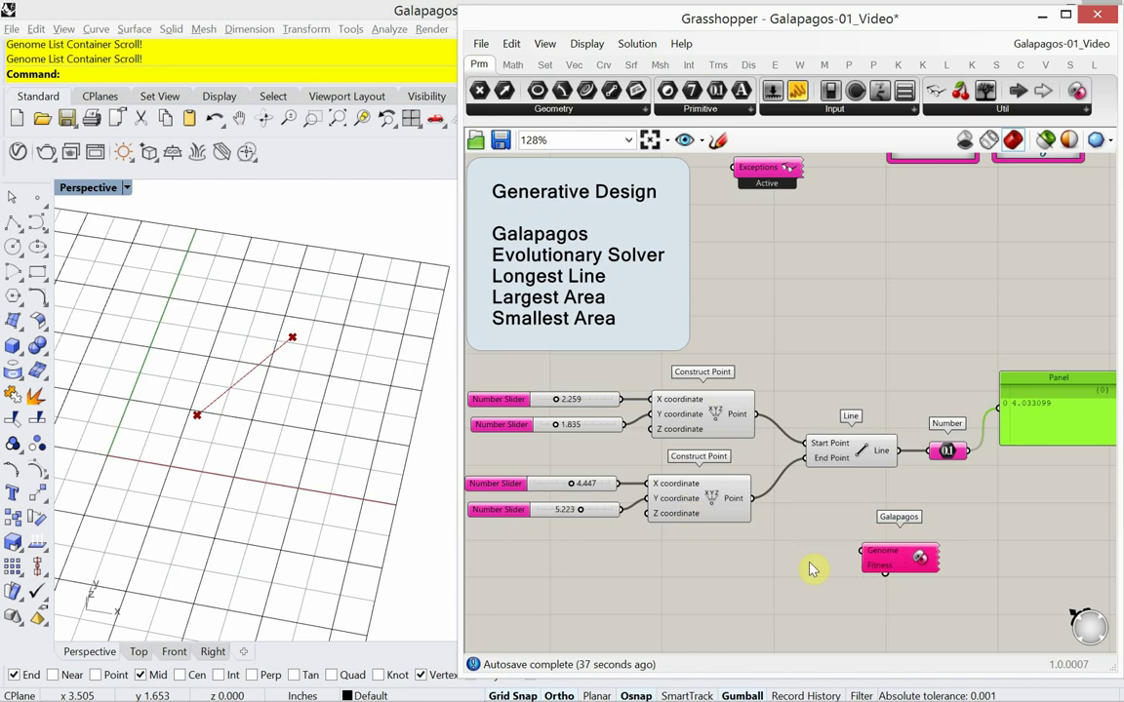
{"action": "left_click_drag", "start_coordinate": [885, 564], "coordinate": [923, 562]}
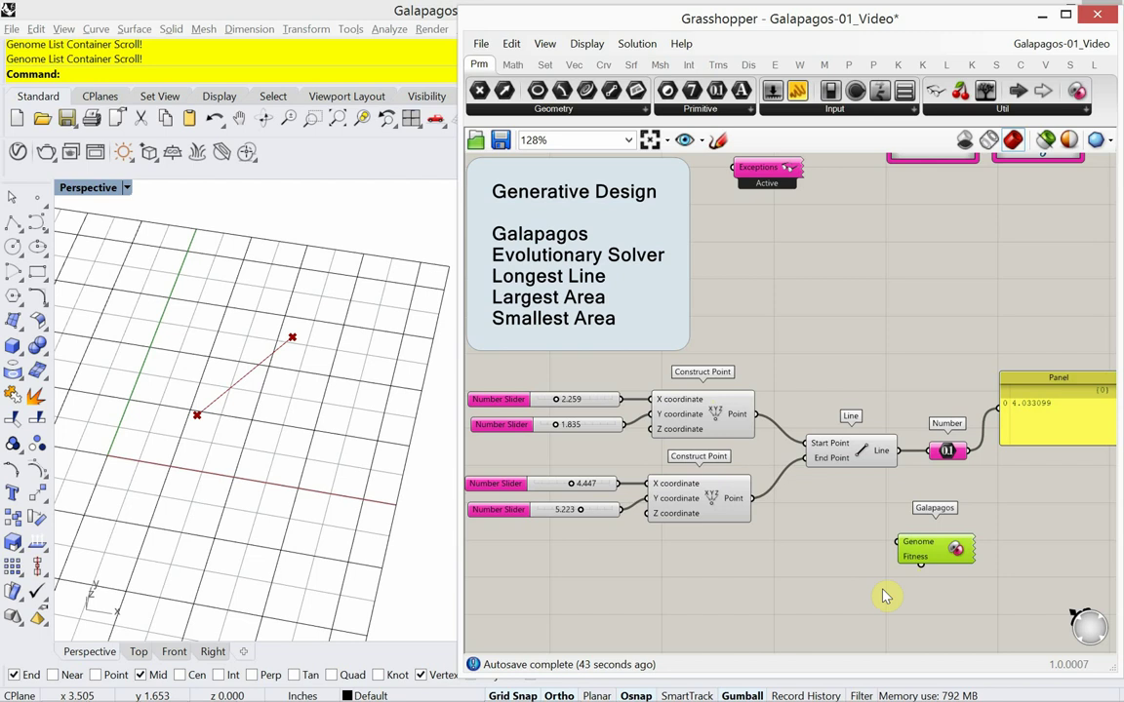
{"action": "left_click_drag", "start_coordinate": [923, 557], "coordinate": [995, 553]}
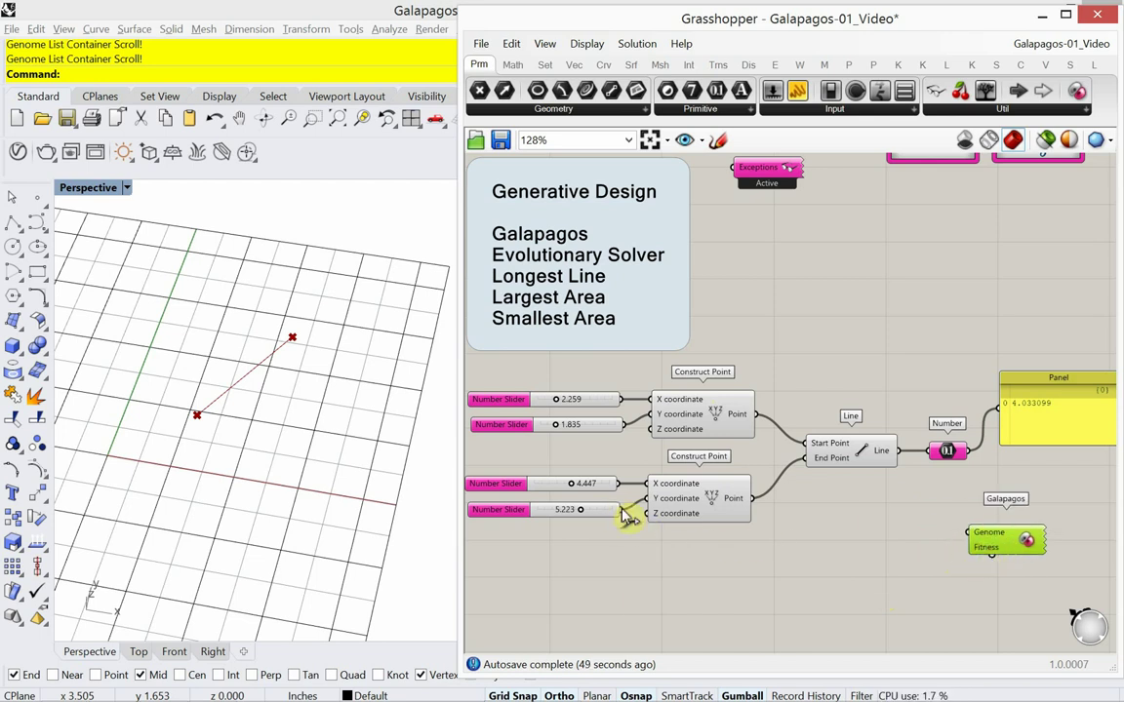
- Link the Galapagos Fitness input to the Number parameter and reposition the Galapagos component below the Line component
{"action": "left_click_drag", "start_coordinate": [629, 517], "coordinate": [971, 536]}
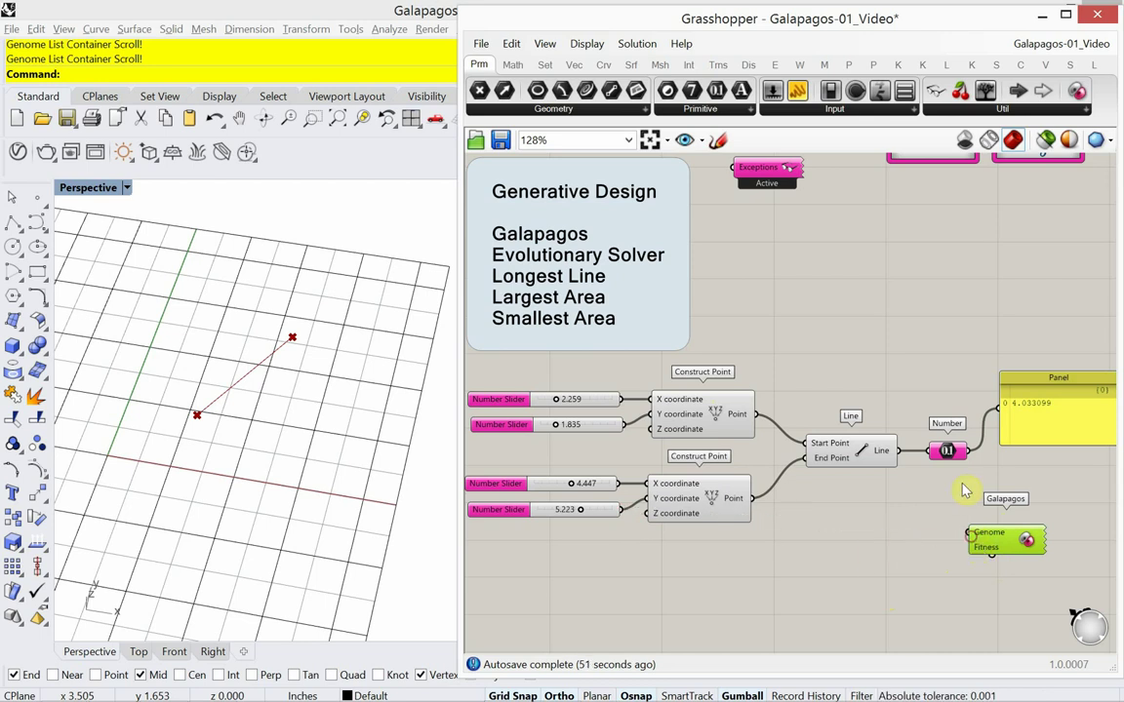
{"action": "mouse_move", "coordinate": [966, 456]}
{"action": "left_mouse_down"}
{"action": "mouse_move", "coordinate": [949, 519]}
{"action": "mouse_move", "coordinate": [998, 567]}
{"action": "mouse_move", "coordinate": [971, 542]}
{"action": "mouse_move", "coordinate": [878, 554]}
{"action": "mouse_move", "coordinate": [923, 602]}
{"action": "mouse_move", "coordinate": [898, 559]}
{"action": "mouse_move", "coordinate": [868, 600]}
{"action": "mouse_move", "coordinate": [923, 587]}
{"action": "mouse_move", "coordinate": [891, 547]}
{"action": "mouse_move", "coordinate": [921, 564]}
{"action": "mouse_move", "coordinate": [945, 481]}
{"action": "mouse_move", "coordinate": [900, 461]}
{"action": "mouse_move", "coordinate": [966, 451]}
{"action": "mouse_move", "coordinate": [991, 535]}
{"action": "mouse_move", "coordinate": [878, 471]}
{"action": "mouse_move", "coordinate": [966, 456]}
{"action": "mouse_move", "coordinate": [971, 467]}
{"action": "mouse_move", "coordinate": [968, 457]}
{"action": "left_mouse_up"}
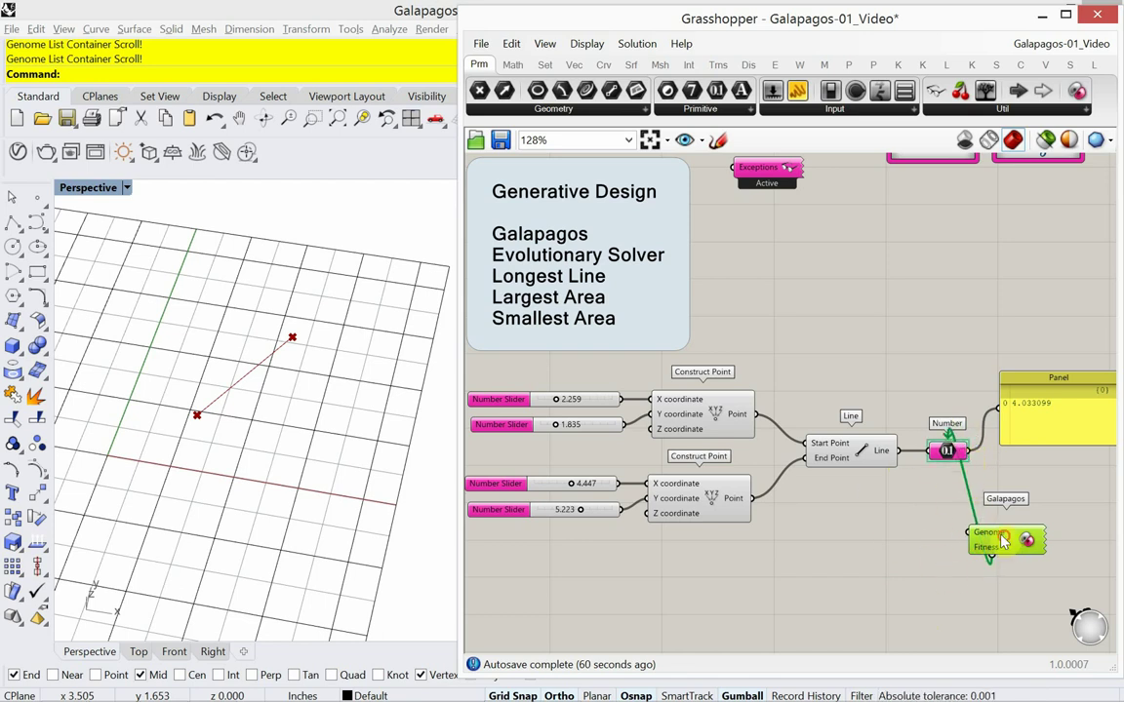
{"action": "left_click_drag", "start_coordinate": [997, 539], "coordinate": [903, 565]}
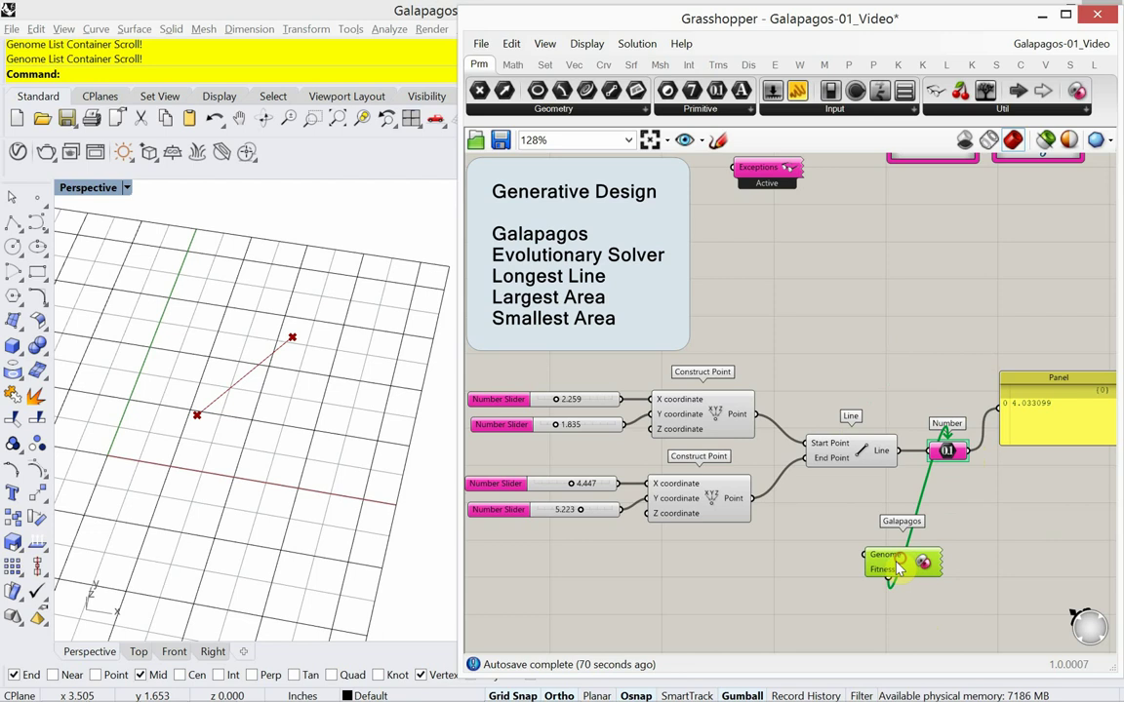
- Assign all four coordinate sliders to the Galapagos Genome input and move the component below the second Construct Point
{"action": "left_click", "coordinate": [580, 558]}
{"action": "left_click_drag", "start_coordinate": [581, 558], "coordinate": [517, 374]}
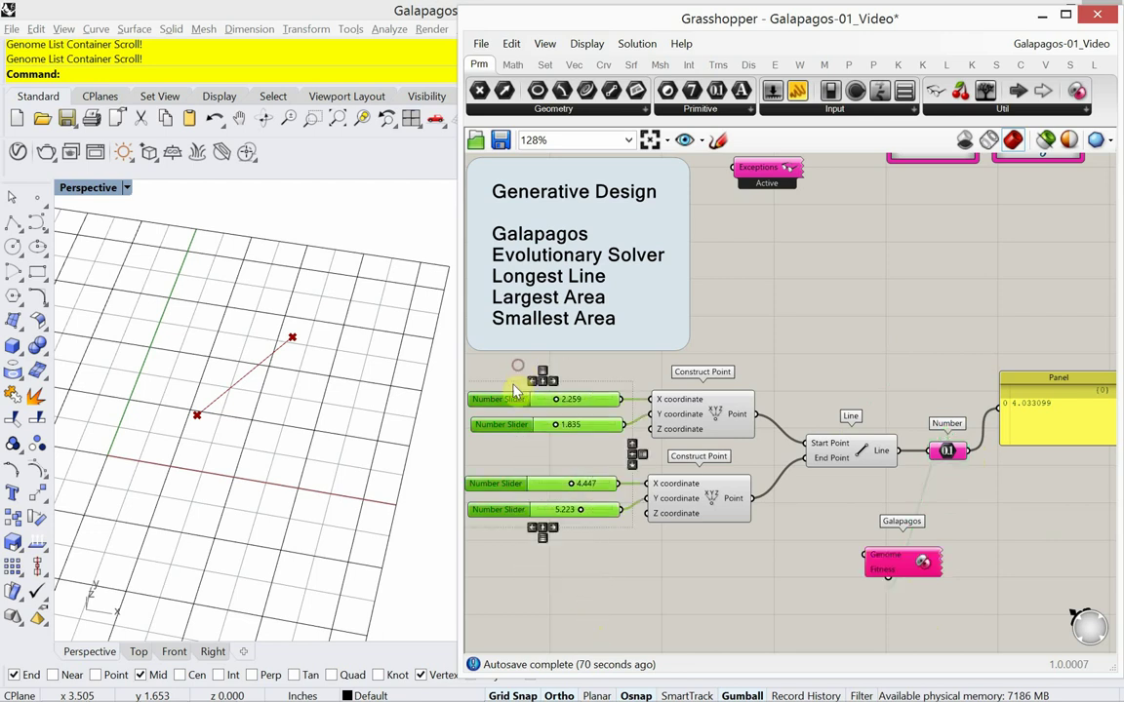
{"action": "right_click", "coordinate": [877, 562]}
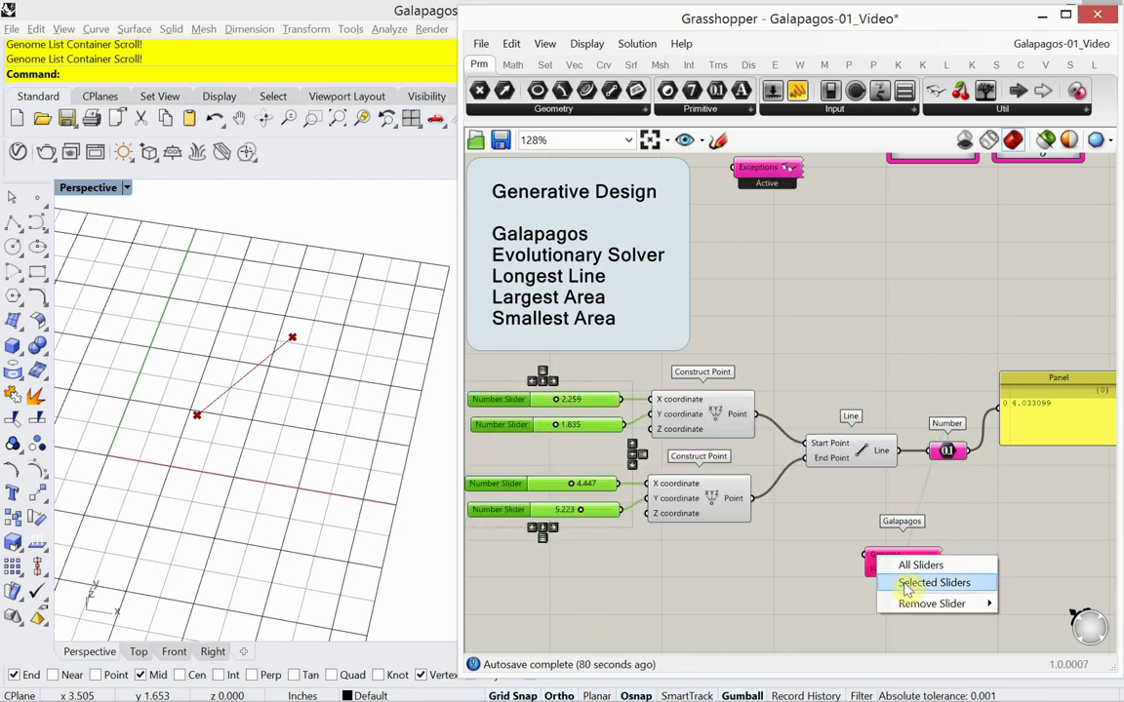
{"action": "left_click", "coordinate": [912, 582]}
{"action": "left_click_drag", "start_coordinate": [890, 570], "coordinate": [739, 613]}
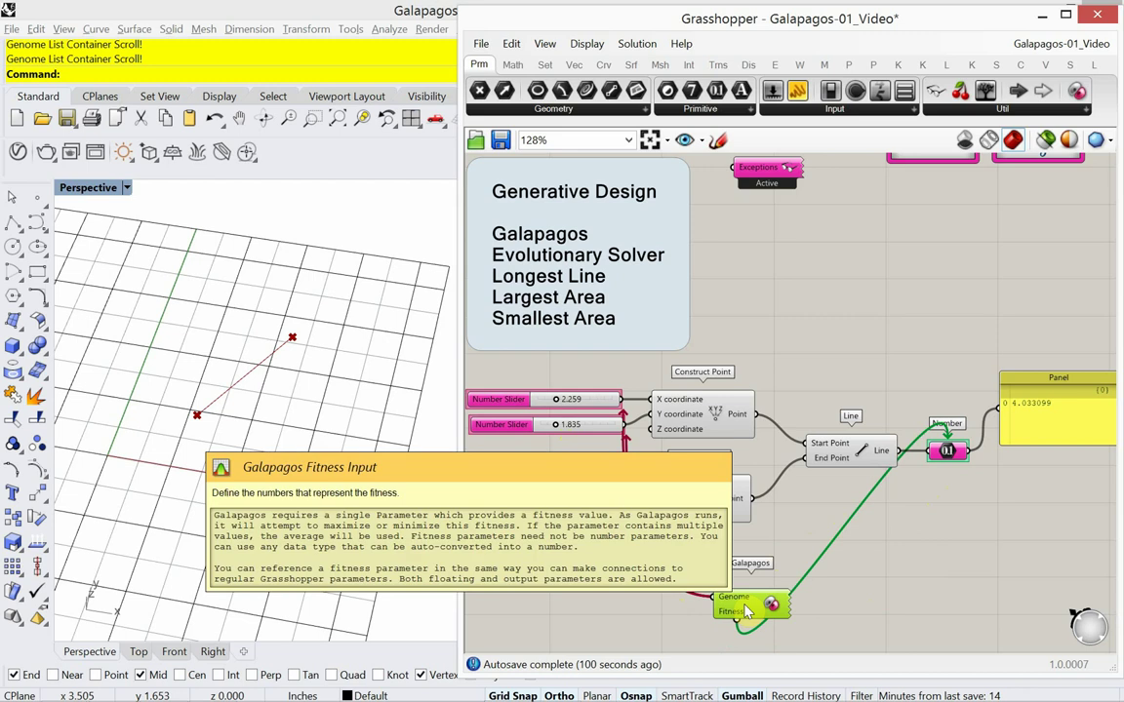
- Open the Galapagos Editor, keep Fitness on Maximize, and start the evolutionary solver to search for the longest line
{"action": "double_click", "coordinate": [751, 607]}
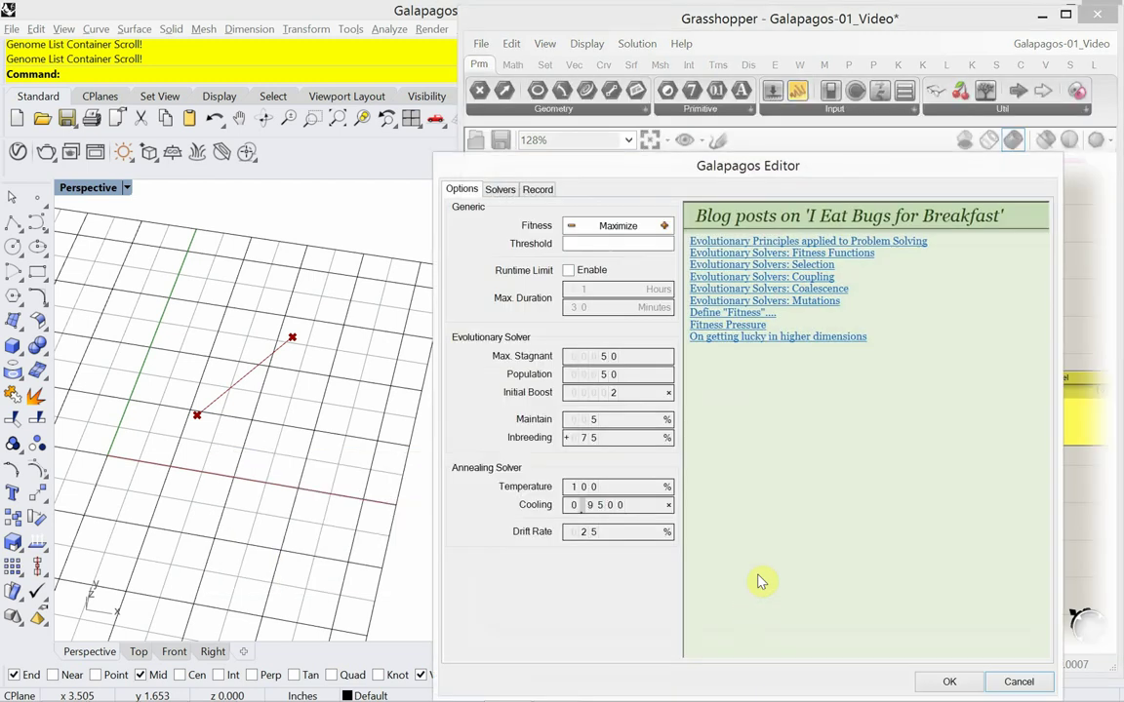
{"action": "left_click_drag", "start_coordinate": [652, 171], "coordinate": [658, 109]}
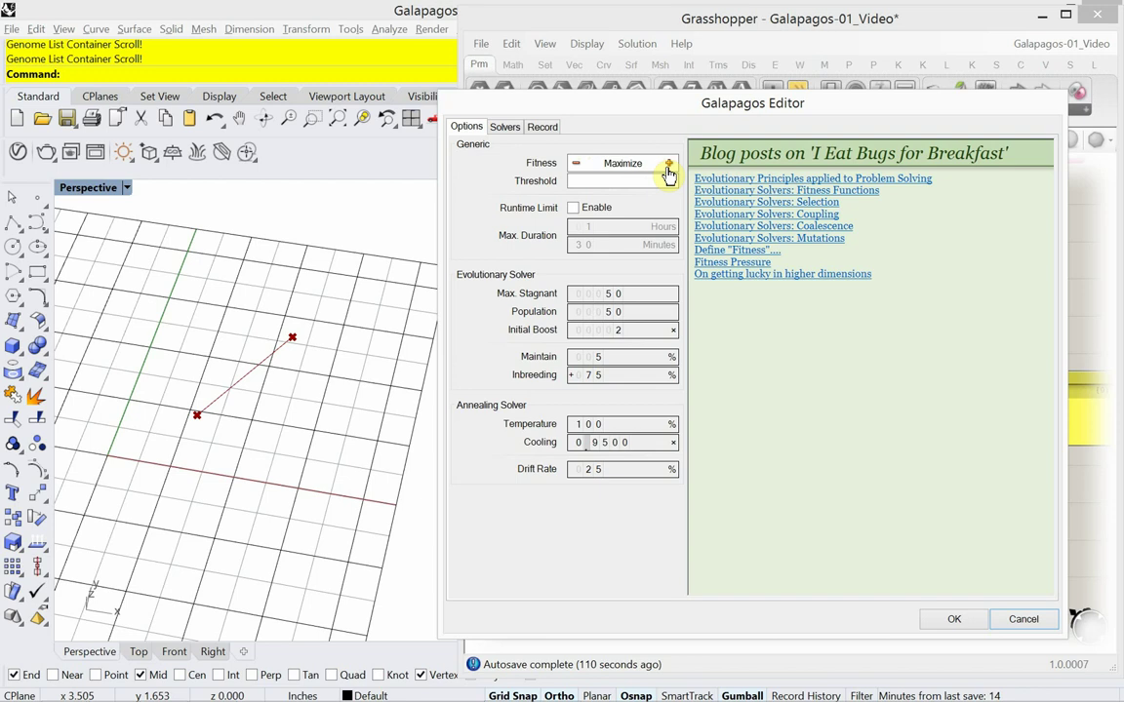
{"action": "left_click", "coordinate": [504, 127]}
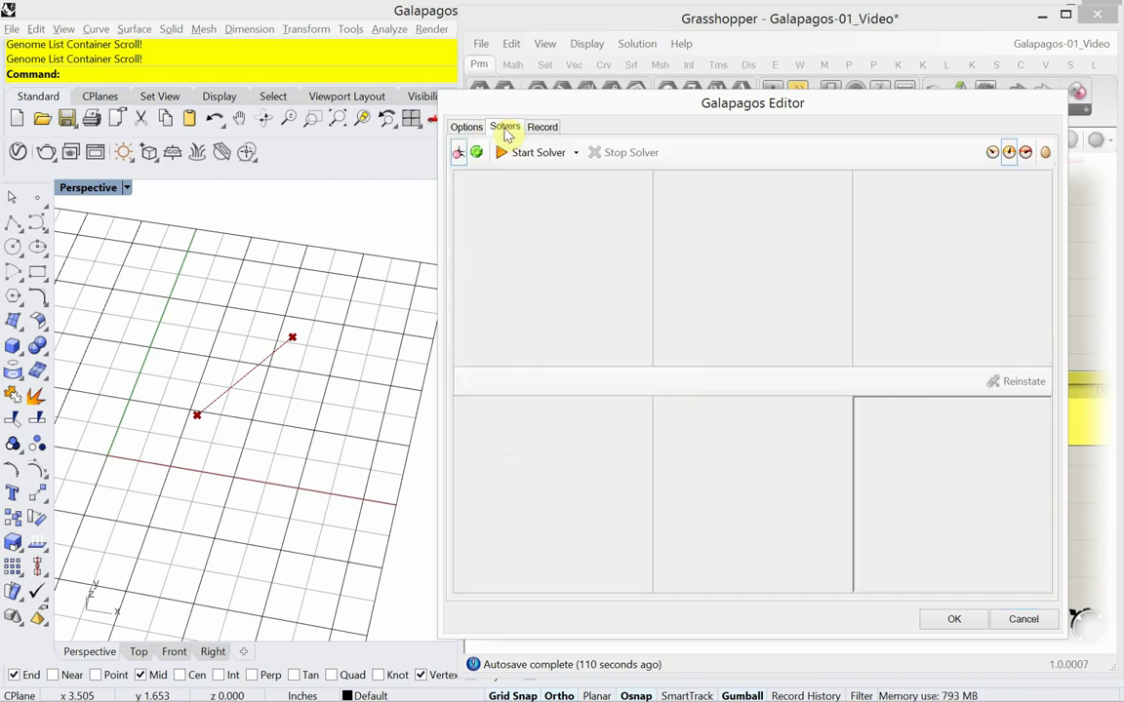
{"action": "left_click", "coordinate": [1027, 153]}
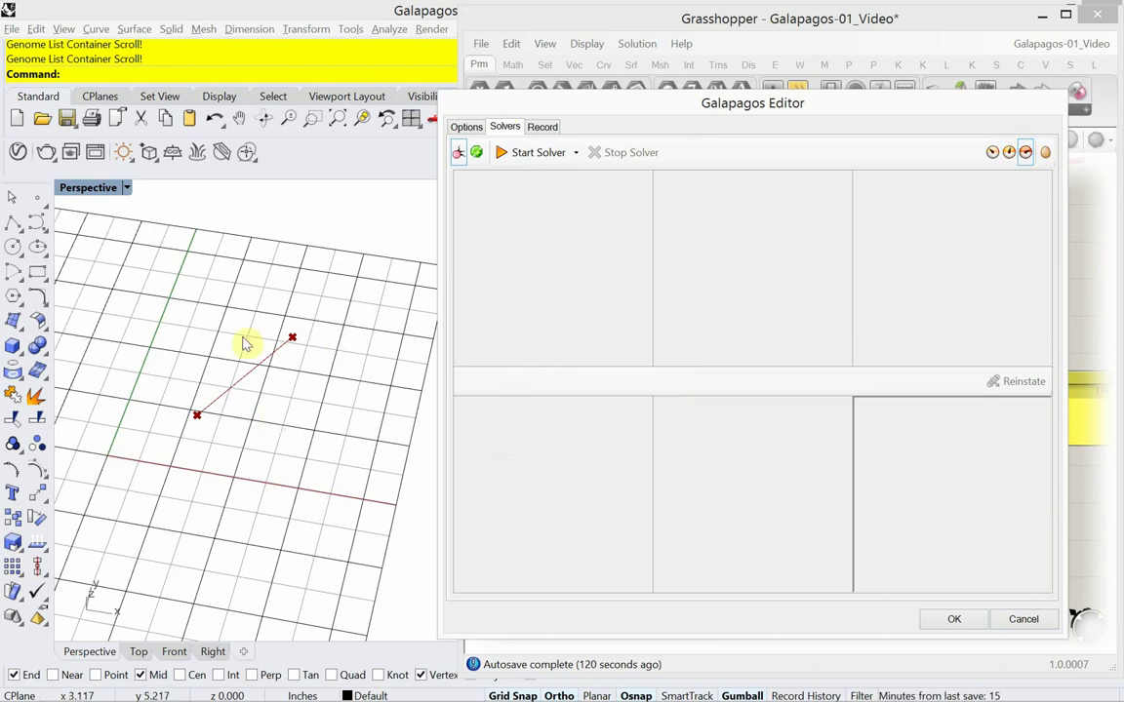
{"action": "left_click", "coordinate": [528, 154]}
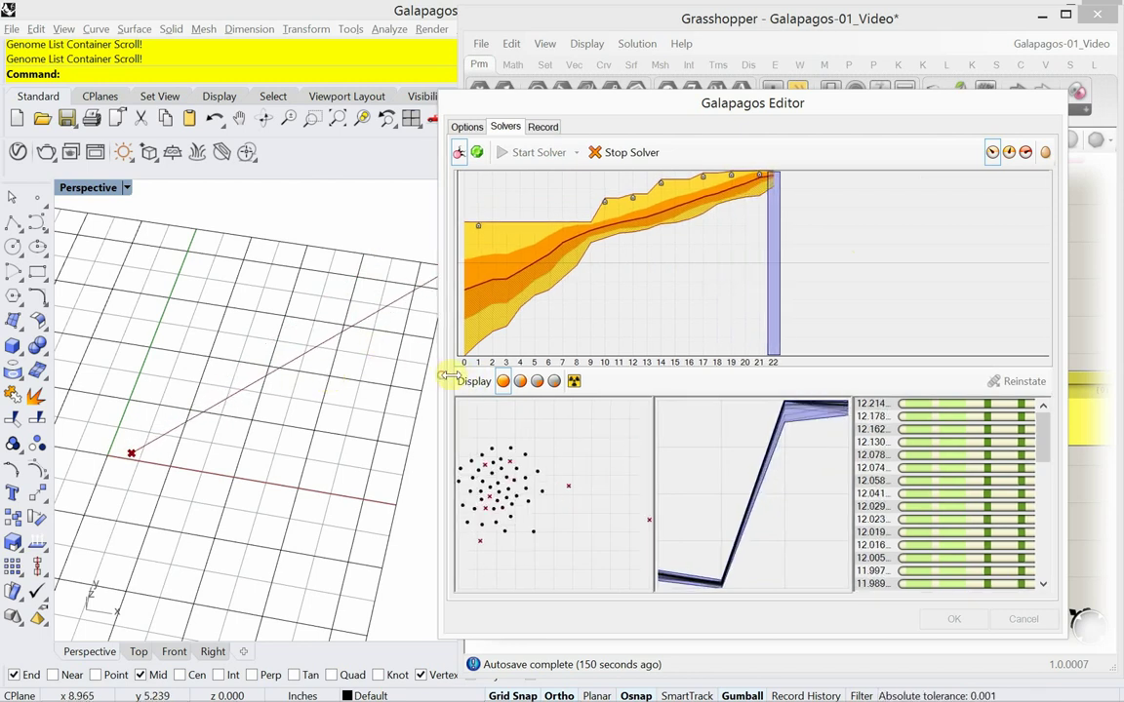
- Narrow the Galapagos Editor to uncover the line in the viewport, stop the solver, and dismiss the editor
{"action": "left_click_drag", "start_coordinate": [441, 376], "coordinate": [469, 381]}
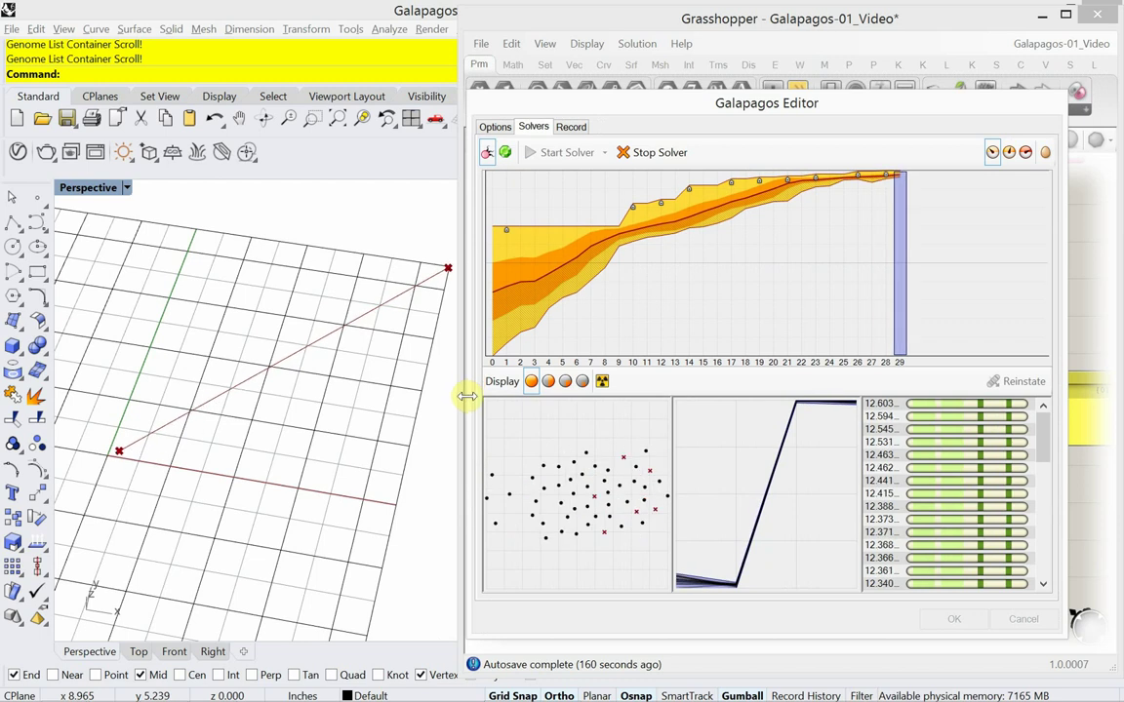
{"action": "left_click", "coordinate": [660, 153]}
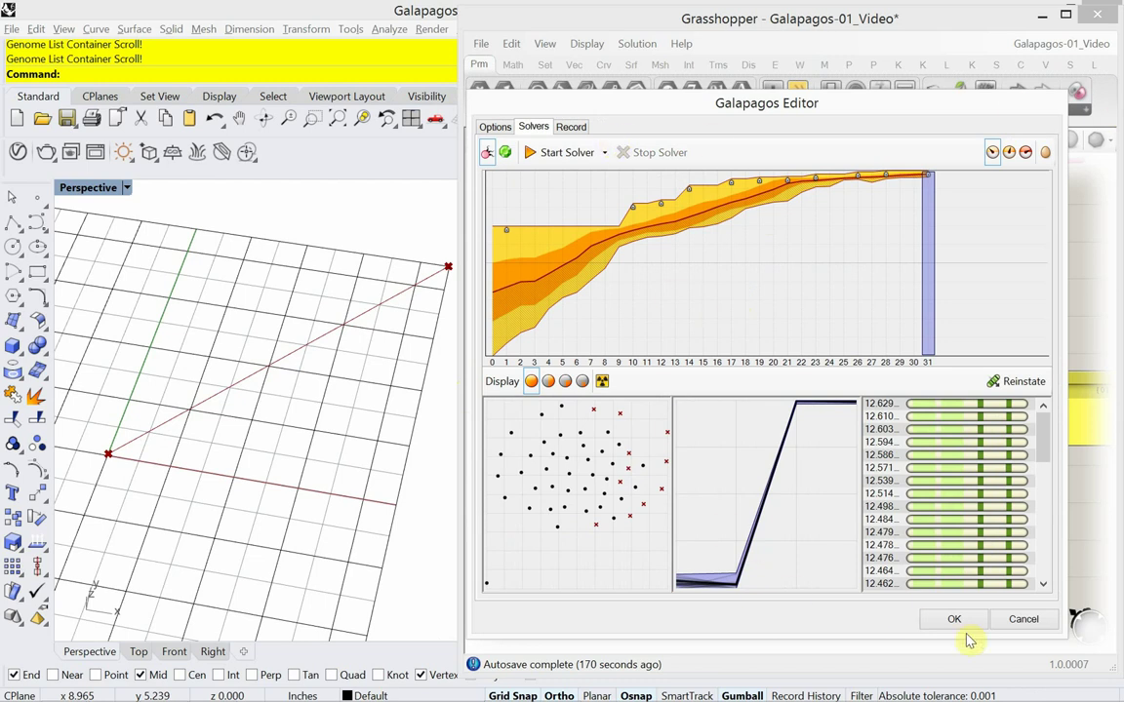
{"action": "left_click", "coordinate": [1023, 622]}
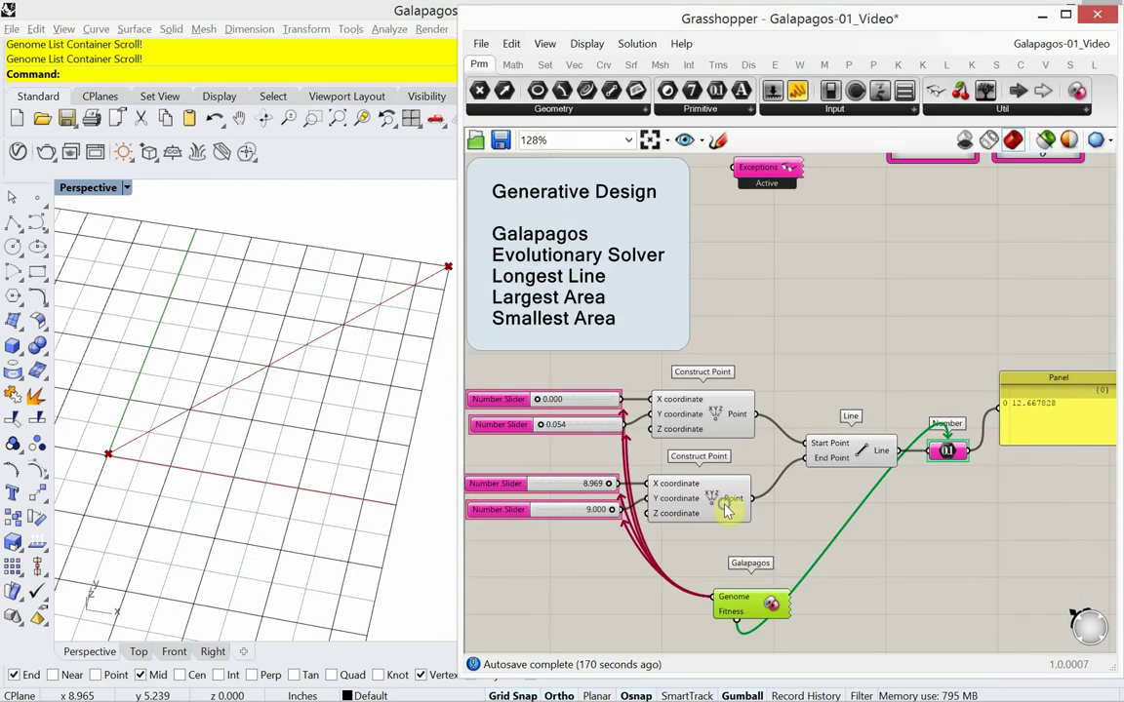
- Turn off the viewport preview for the whole longest-line component group
{"action": "scroll", "coordinate": [727, 510], "scroll_direction": "down", "scroll_amount": 2}
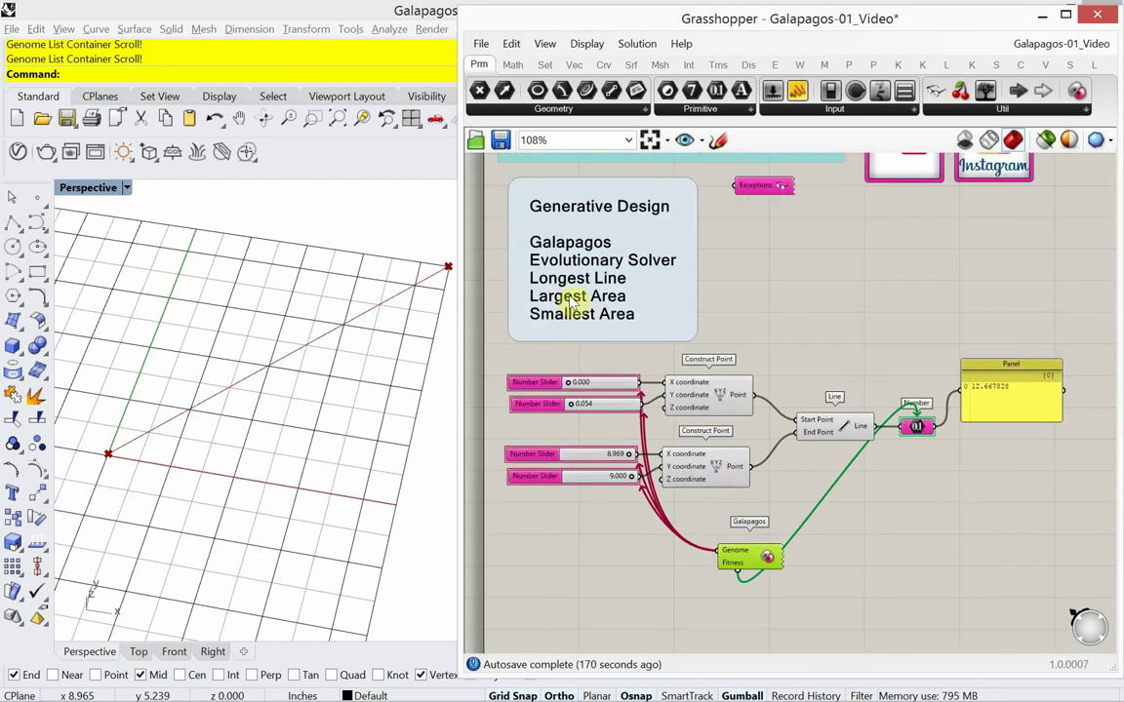
{"action": "right_click_drag", "start_coordinate": [599, 444], "coordinate": [628, 376]}
{"action": "left_click", "coordinate": [1049, 496]}
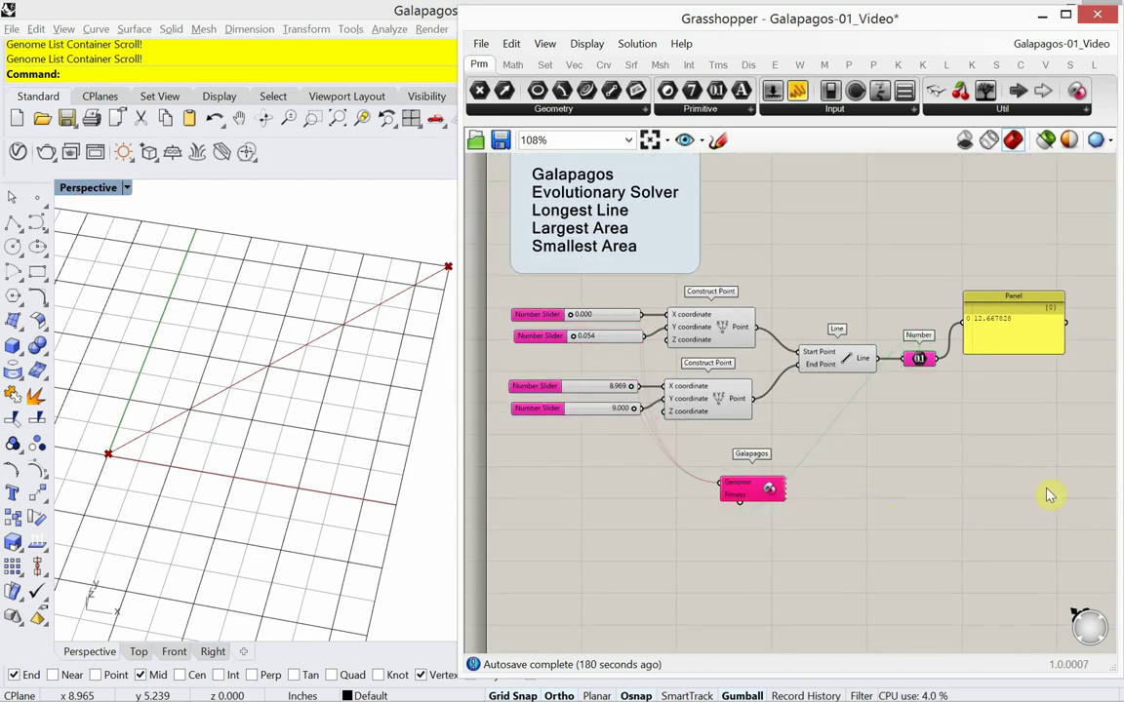
{"action": "left_click_drag", "start_coordinate": [1048, 519], "coordinate": [497, 283]}
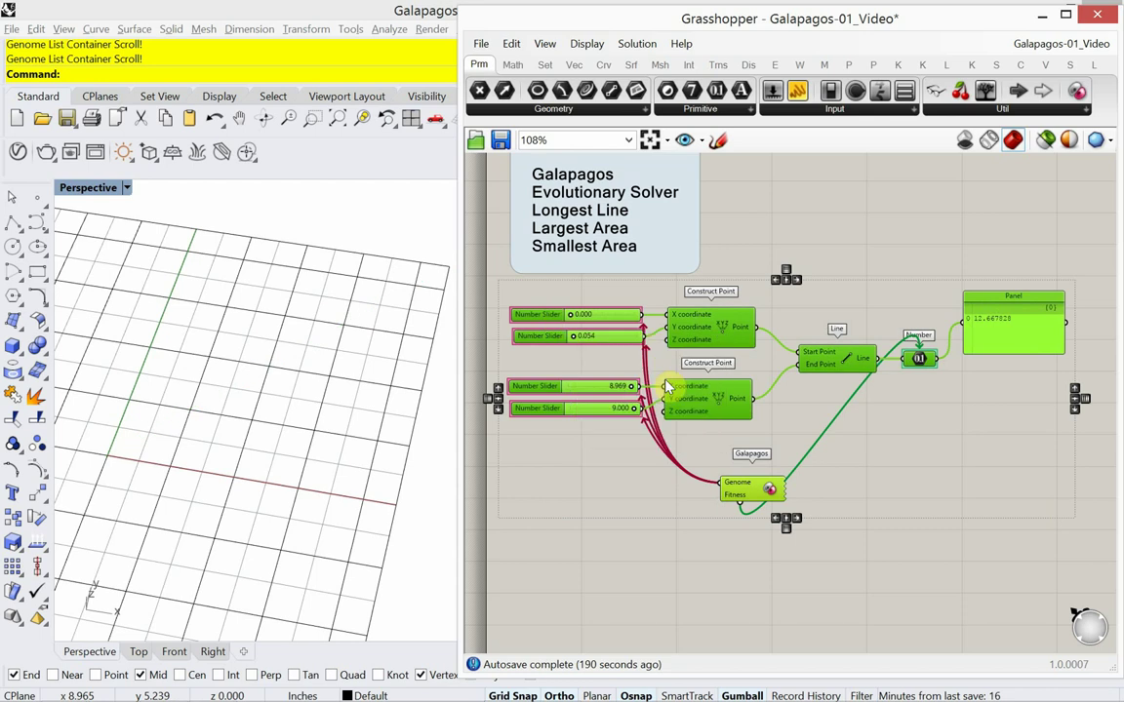
{"action": "key", "text": "ctrl+e"}
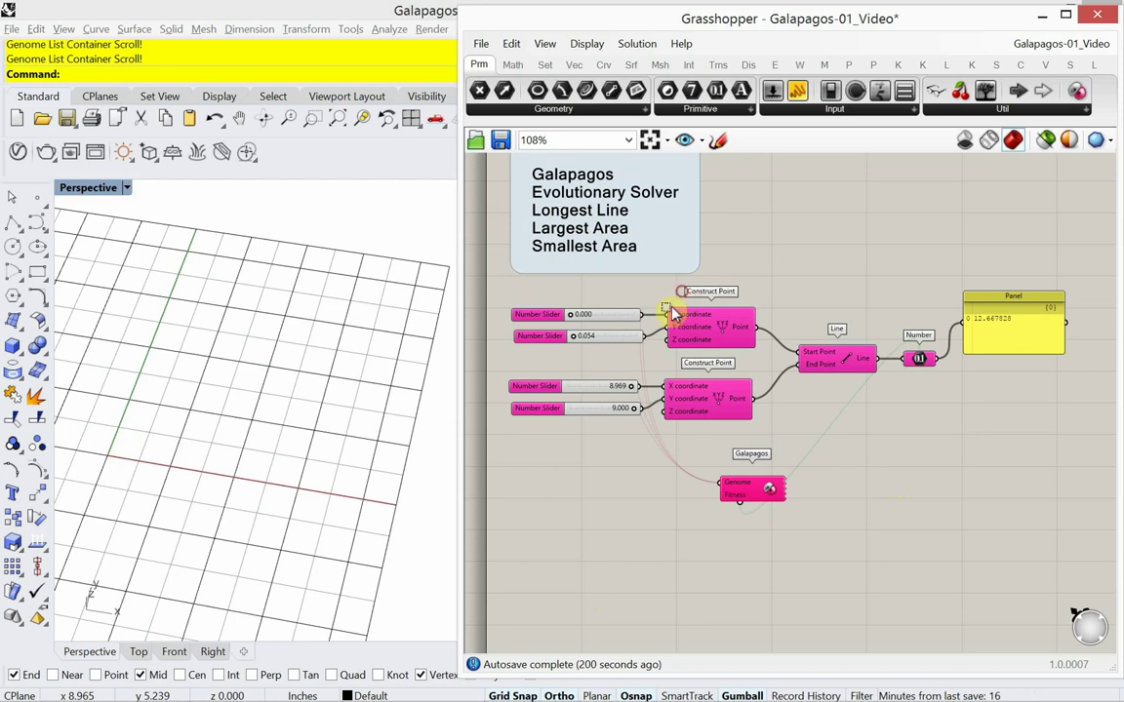
- Duplicate the two Construct Point components with their four sliders and place the copies below the Galapagos component
{"action": "left_click_drag", "start_coordinate": [761, 281], "coordinate": [581, 422]}
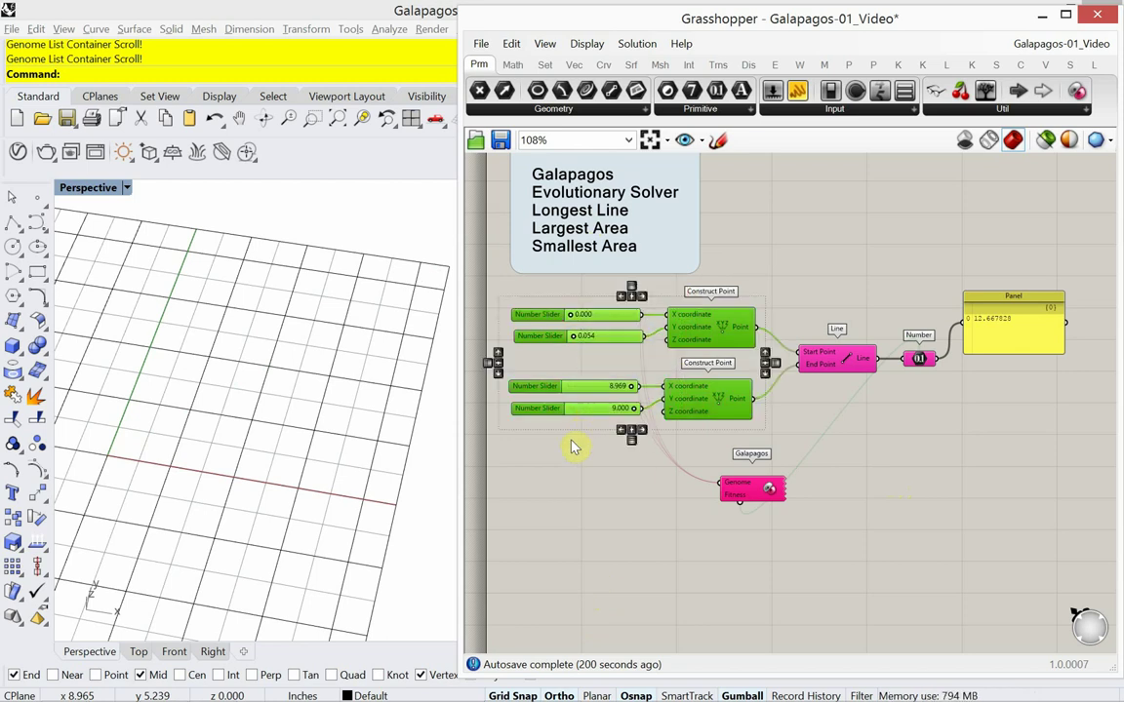
{"action": "key", "text": "ctrl+c"}
{"action": "key", "text": "ctrl+v"}
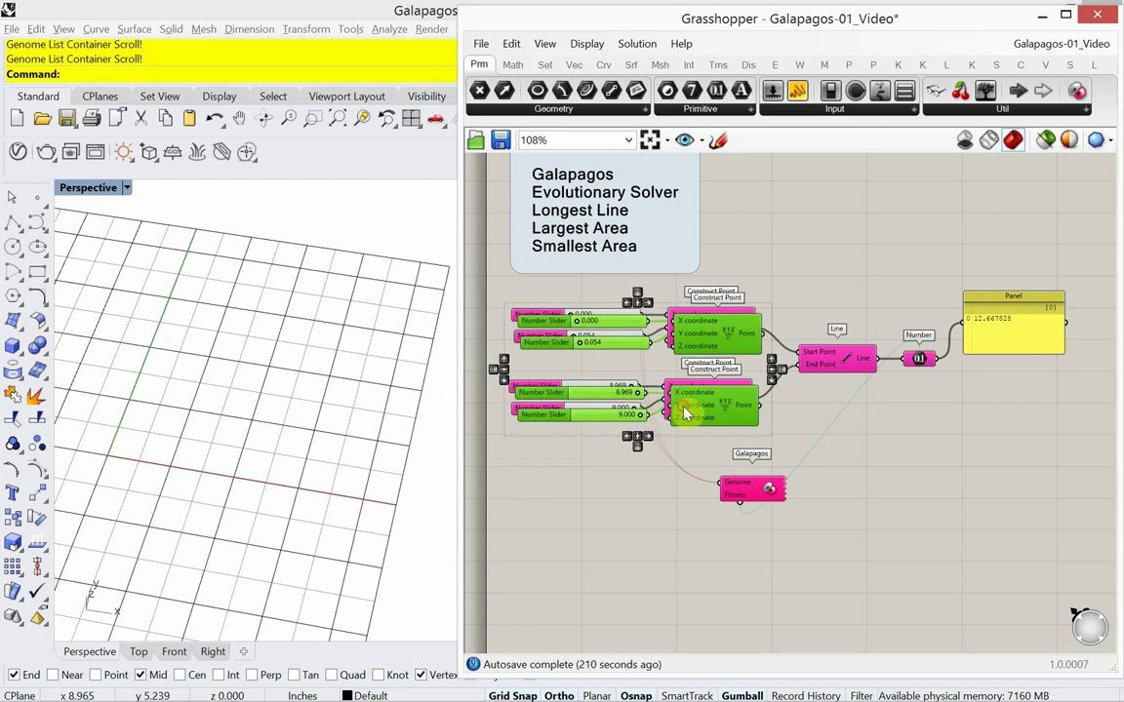
{"action": "left_click_drag", "start_coordinate": [686, 414], "coordinate": [680, 630]}
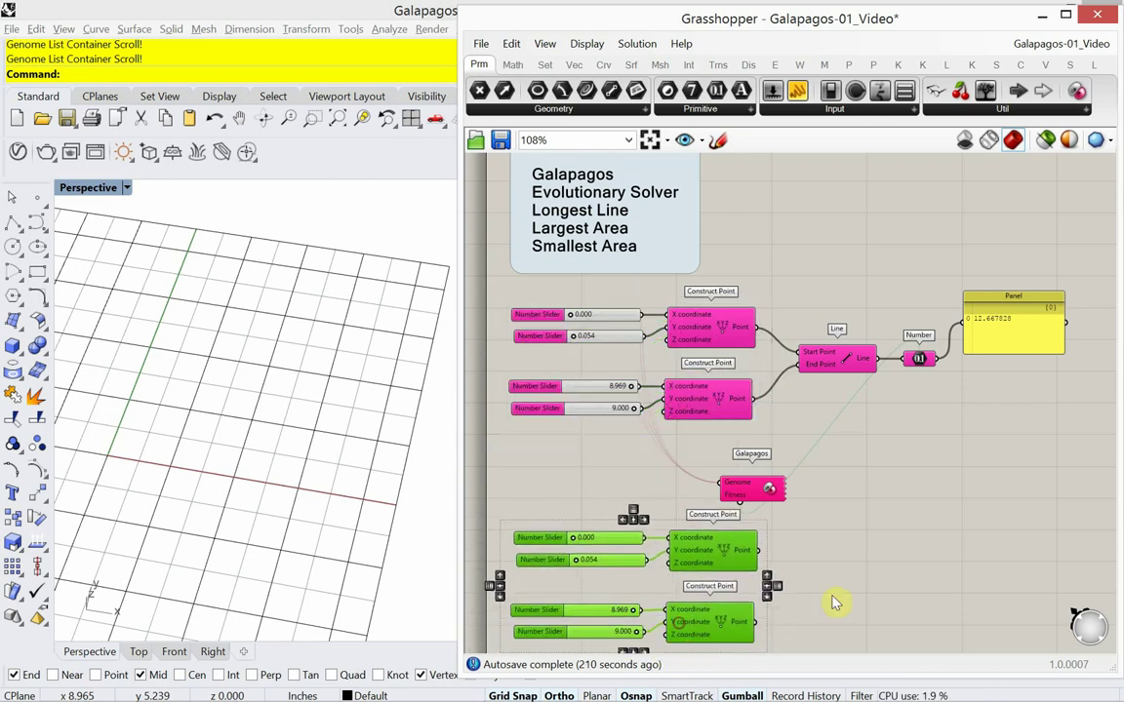
- Set the copied points' sliders to X 1.578, Y 2.047 for the upper point and X 3.488, Y 3.768 for the lower
{"action": "right_click_drag", "start_coordinate": [834, 602], "coordinate": [808, 494]}
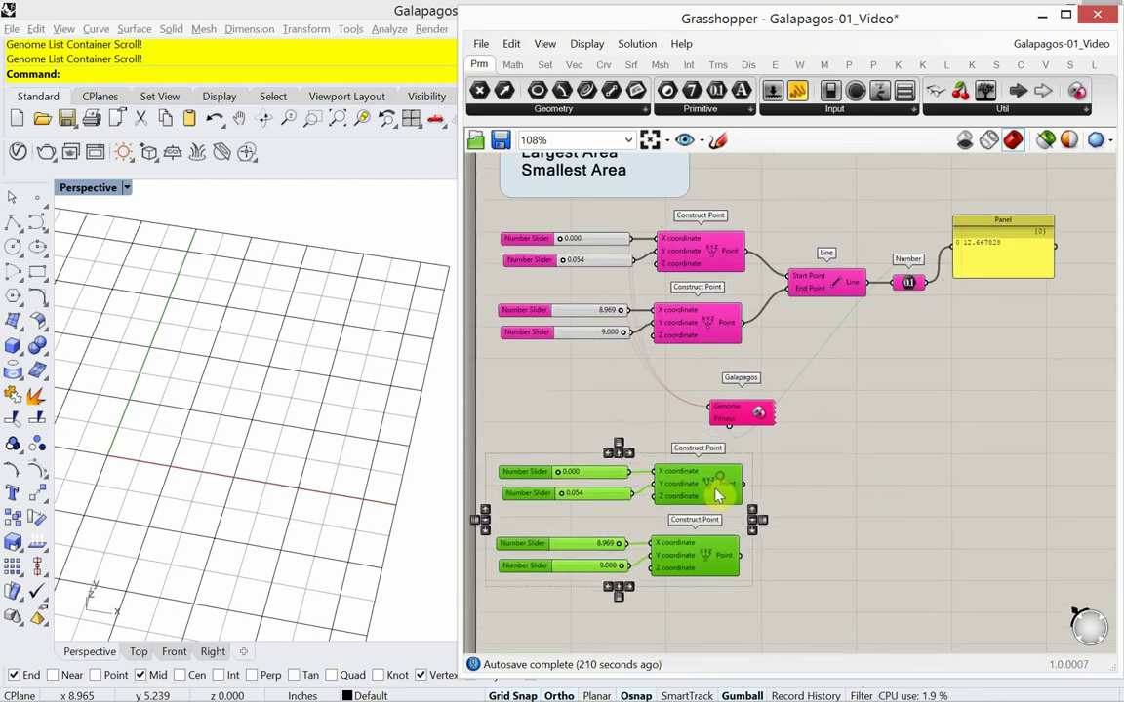
{"action": "left_click_drag", "start_coordinate": [717, 496], "coordinate": [715, 499]}
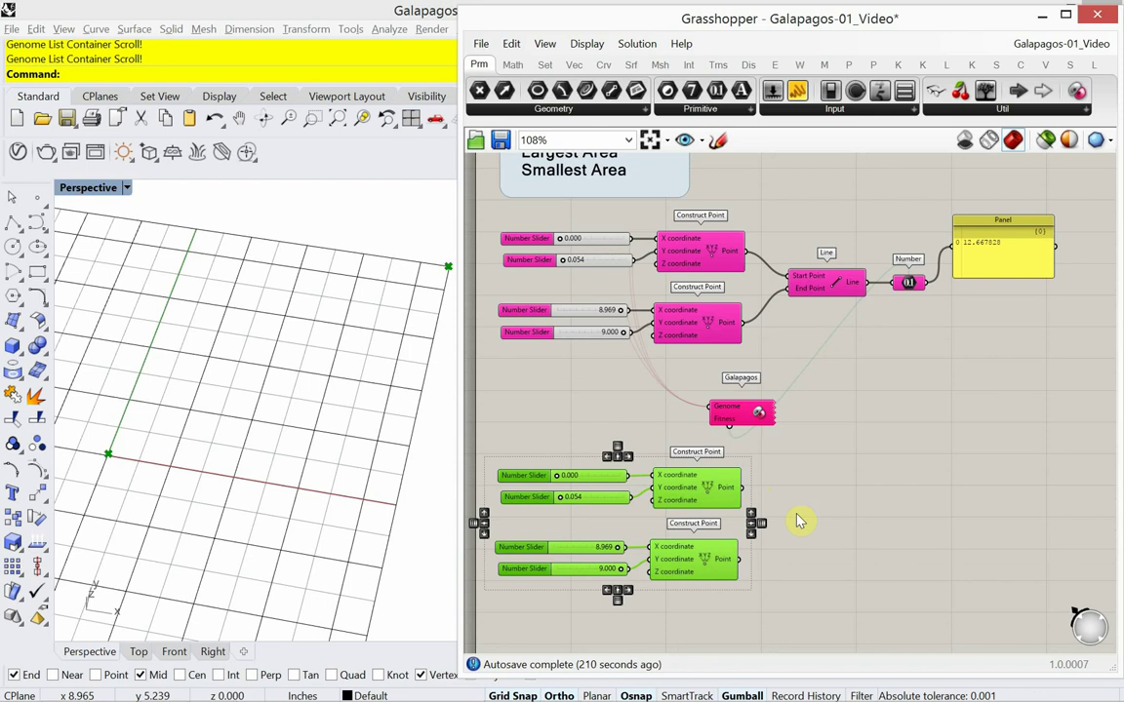
{"action": "left_click", "coordinate": [883, 495]}
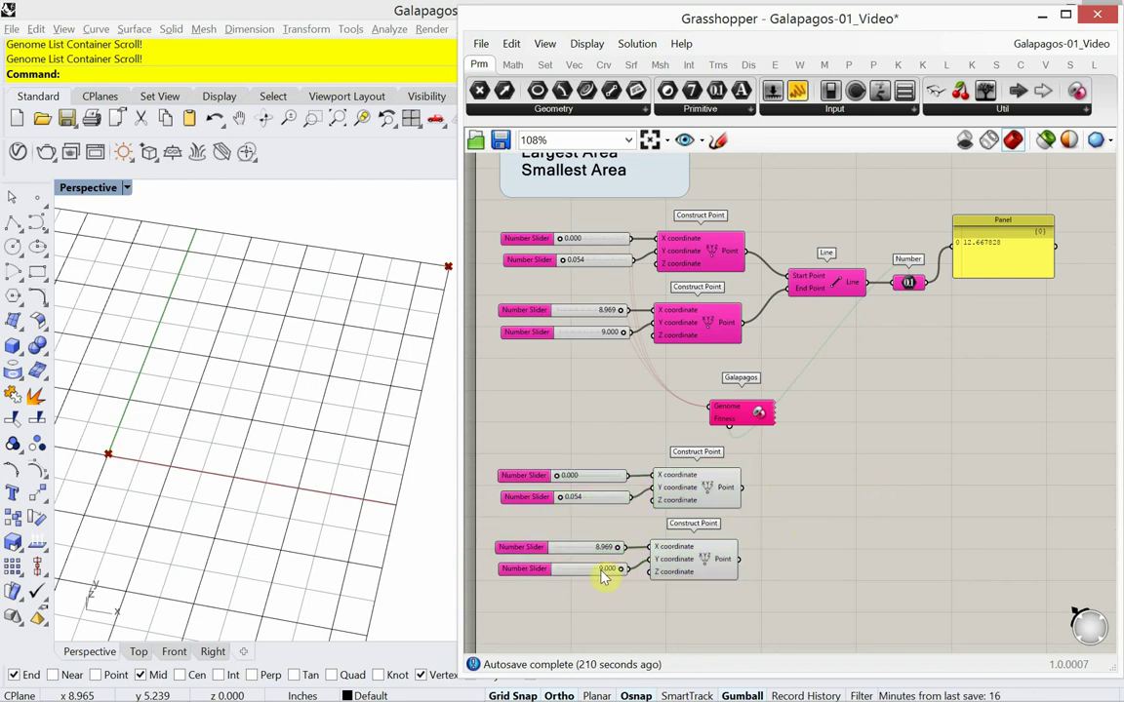
{"action": "left_click_drag", "start_coordinate": [618, 552], "coordinate": [580, 569]}
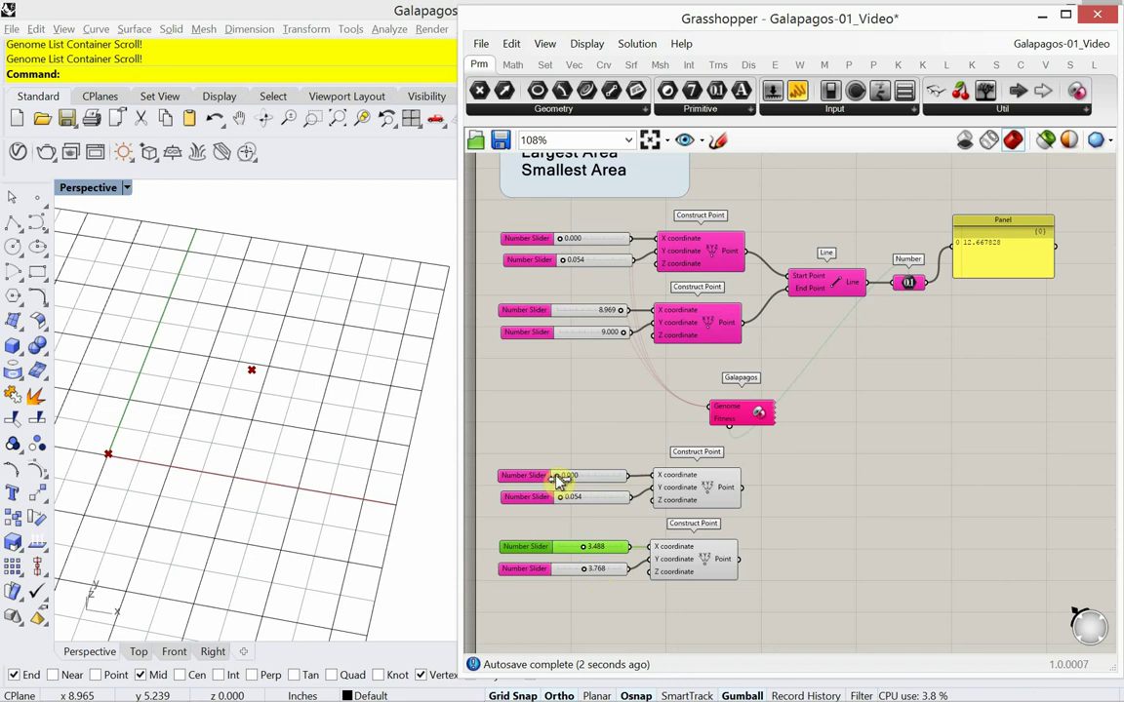
{"action": "left_click_drag", "start_coordinate": [561, 480], "coordinate": [582, 502]}
- Duplicate the lower copied Construct Point with its two sliders below, and set the new point to X 6.727, Y 1.443
{"action": "left_click_drag", "start_coordinate": [701, 603], "coordinate": [576, 541]}
{"action": "right_click_drag", "start_coordinate": [577, 574], "coordinate": [582, 483]}
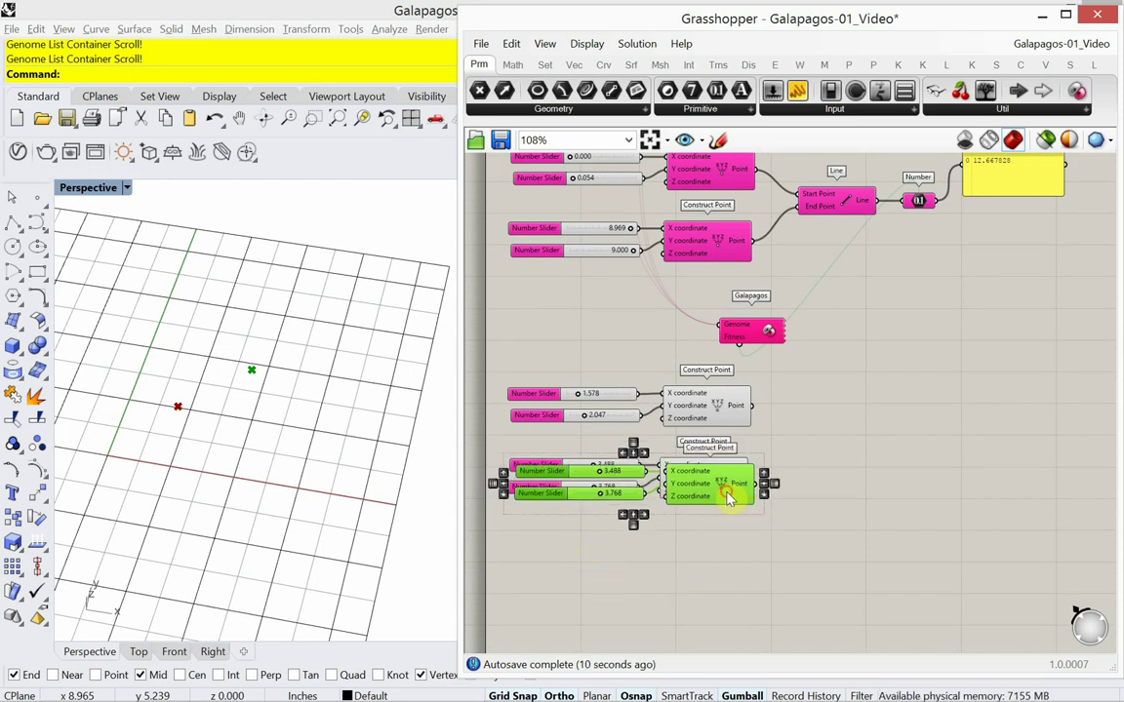
{"action": "left_click_drag", "start_coordinate": [727, 491], "coordinate": [722, 567], "text": "alt"}
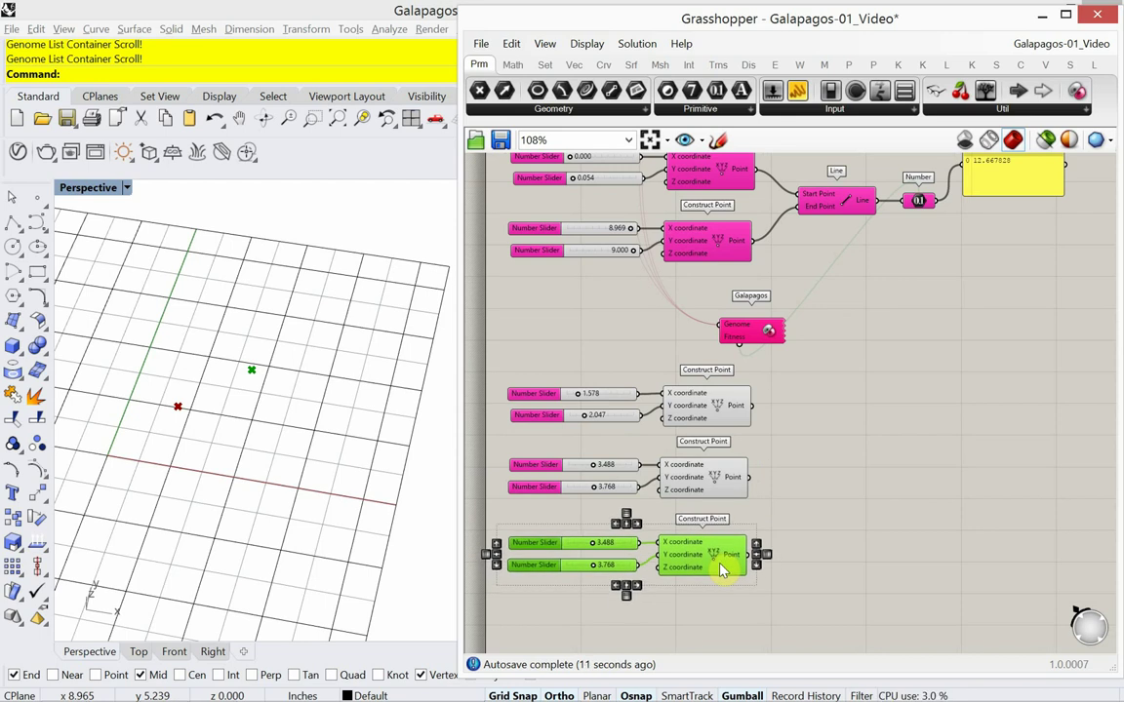
{"action": "left_click", "coordinate": [835, 552]}
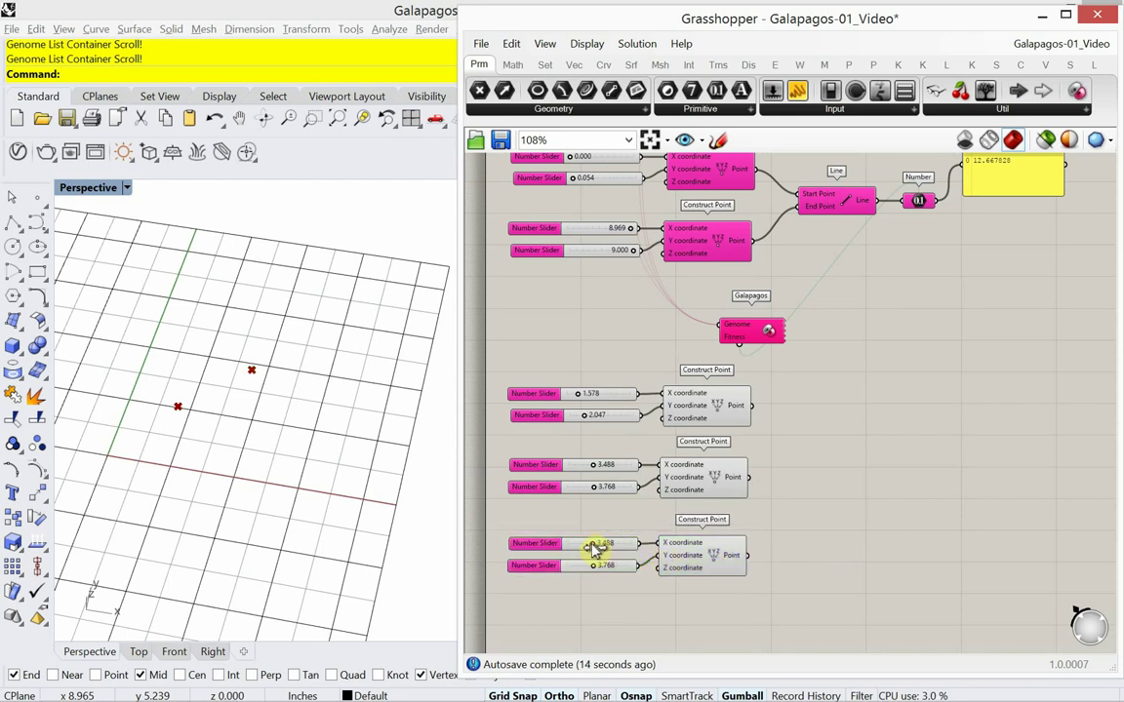
{"action": "mouse_move", "coordinate": [595, 550]}
{"action": "left_mouse_down"}
{"action": "mouse_move", "coordinate": [617, 546]}
{"action": "mouse_move", "coordinate": [584, 569]}
{"action": "left_mouse_up"}
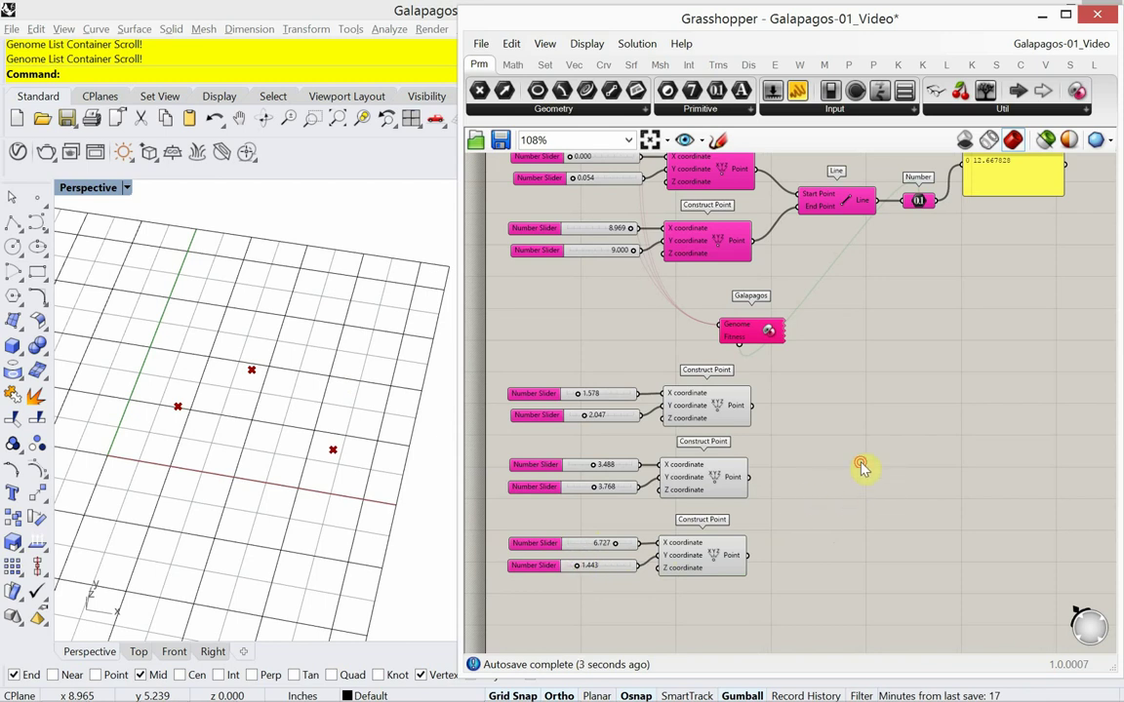
- Add a PolyLine component to the canvas beside the three new Construct Point components
{"action": "double_click", "coordinate": [860, 467]}
{"action": "type", "text": "pol"}
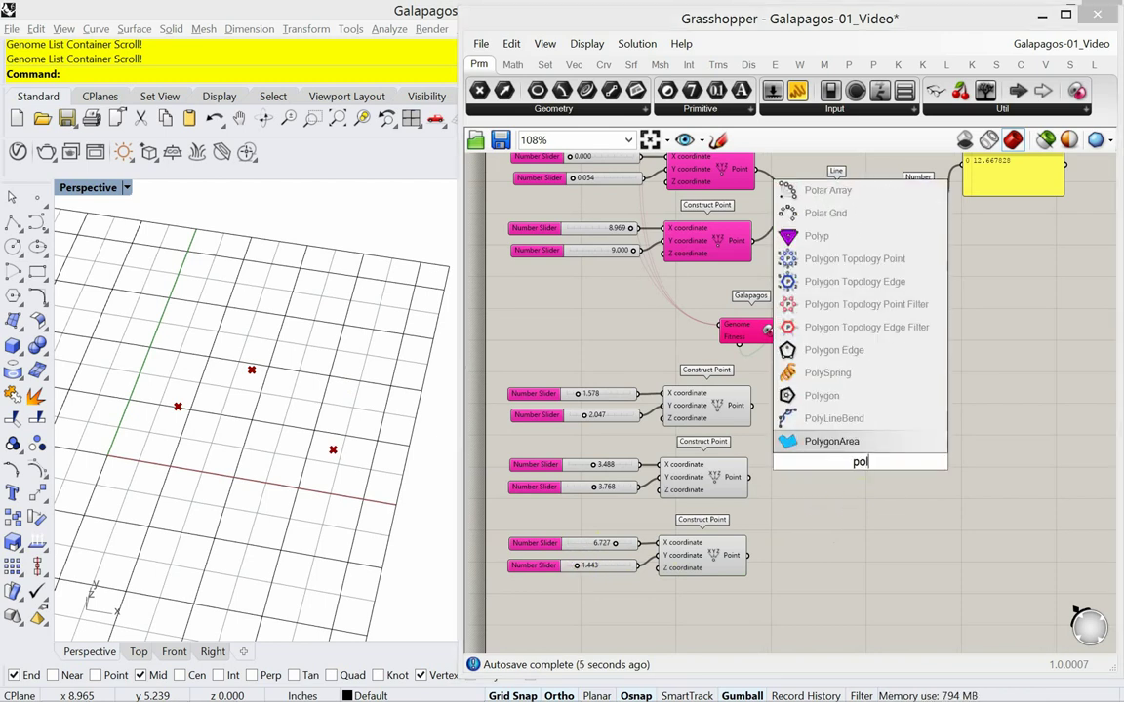
{"action": "type", "text": "y"}
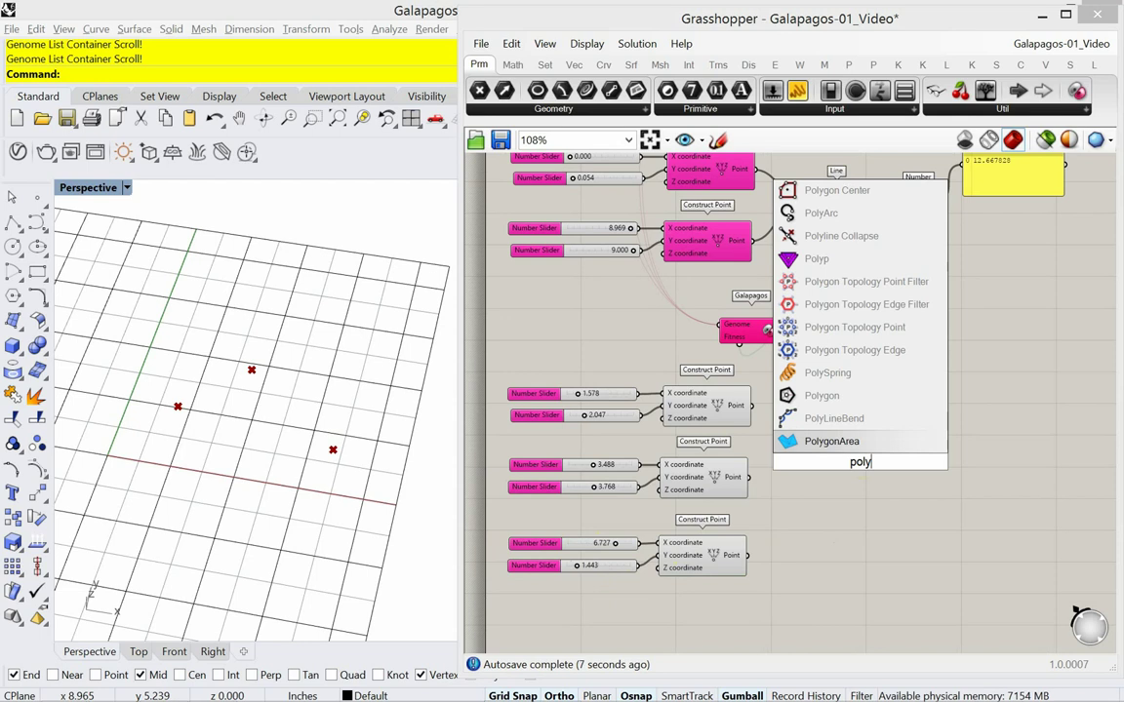
{"action": "type", "text": "line"}
{"action": "left_click", "coordinate": [832, 448]}
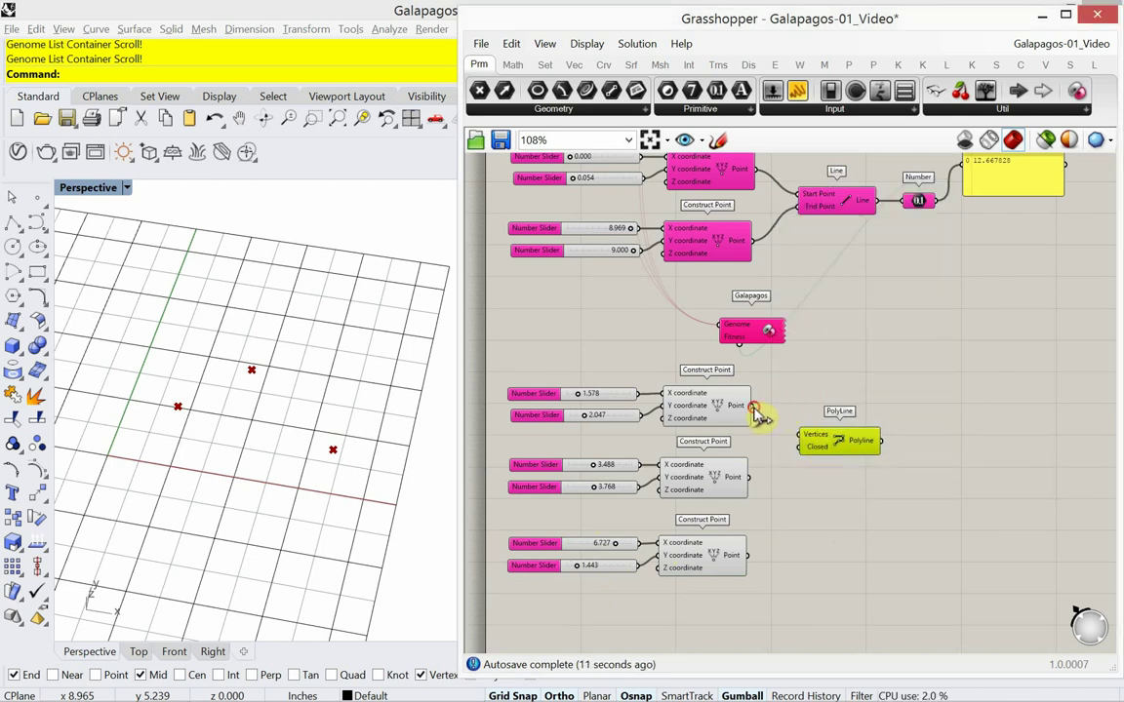
- Connect all three new Construct Point outputs to the PolyLine's Vertices input and move the component clear of the points
{"action": "left_click_drag", "start_coordinate": [753, 407], "coordinate": [798, 437]}
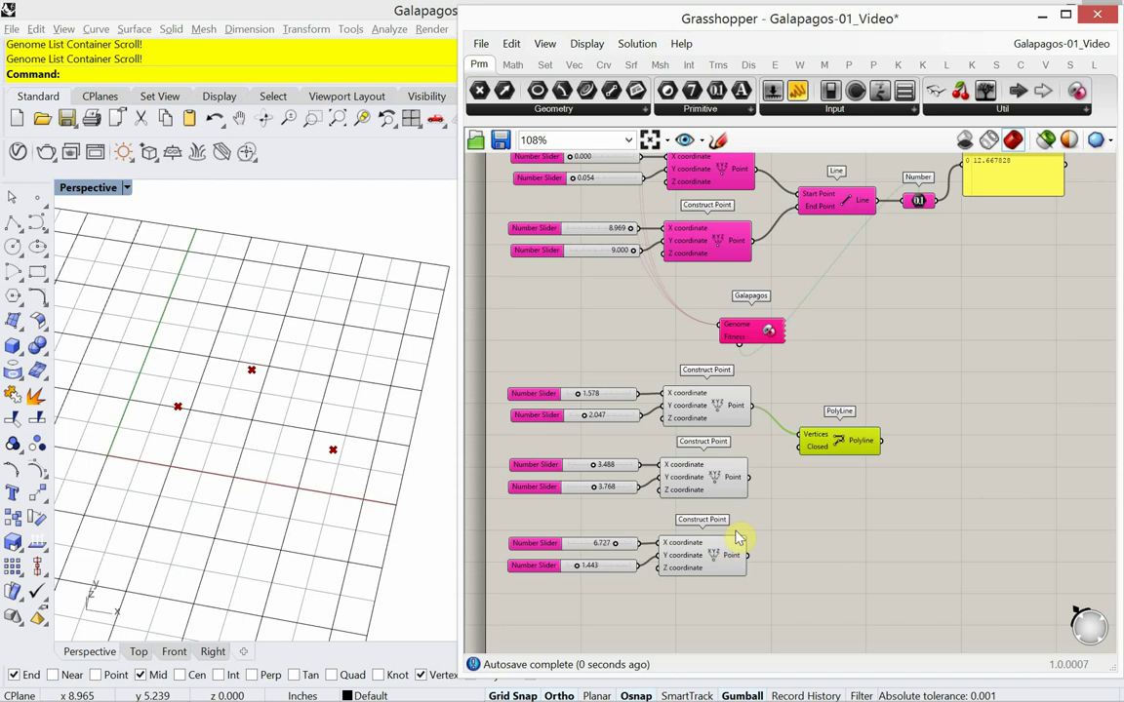
{"action": "left_click_drag", "start_coordinate": [753, 482], "coordinate": [801, 437], "text": "shift"}
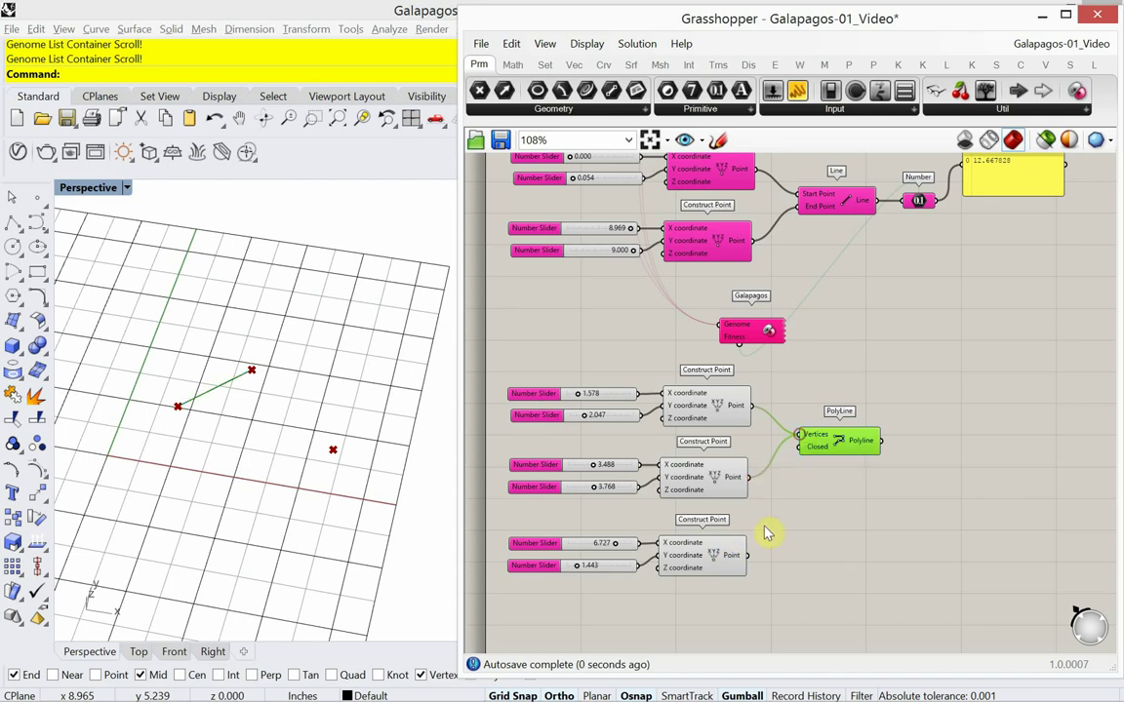
{"action": "left_click_drag", "start_coordinate": [747, 556], "coordinate": [905, 498], "text": "shift"}
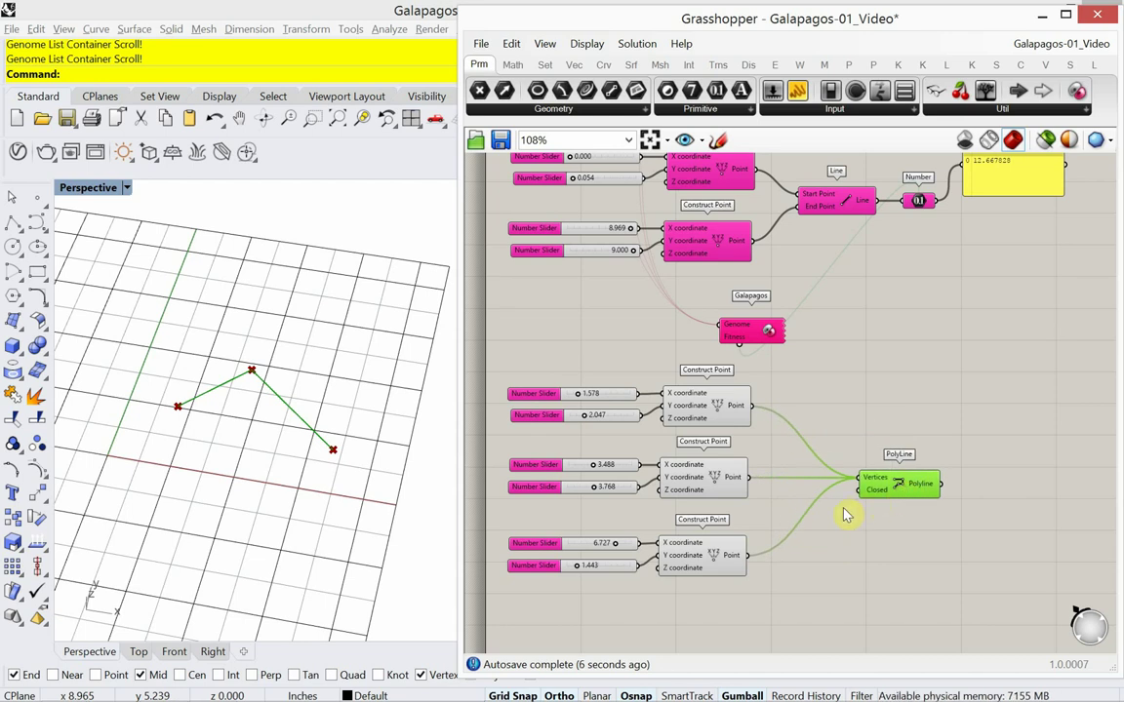
- Check the PolyLine's Closed input and add an empty Panel just below the component
{"action": "scroll", "coordinate": [798, 549], "scroll_direction": "up", "scroll_amount": 2}
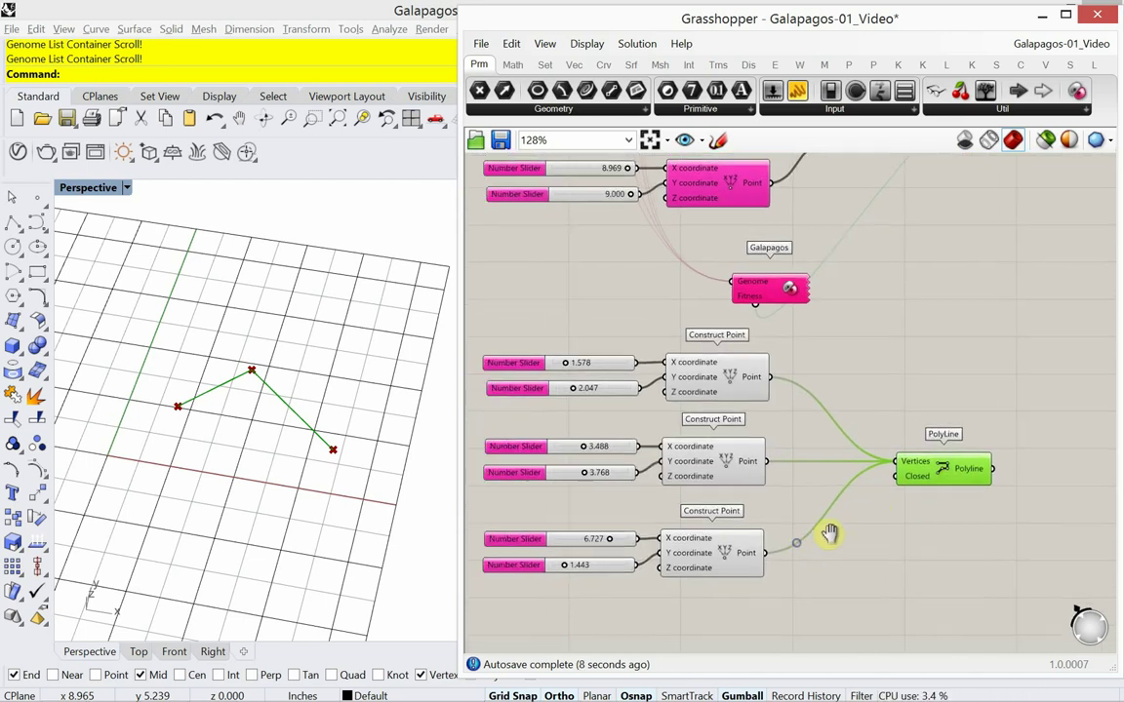
{"action": "mouse_move", "coordinate": [920, 480]}
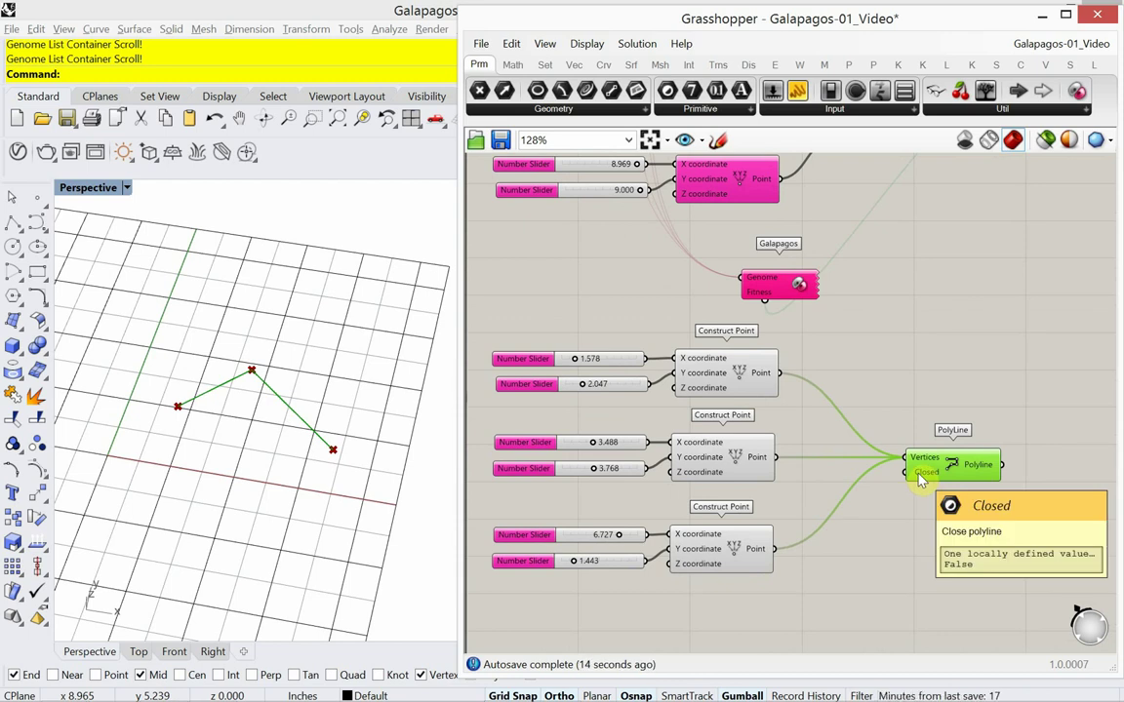
{"action": "left_click", "coordinate": [878, 553]}
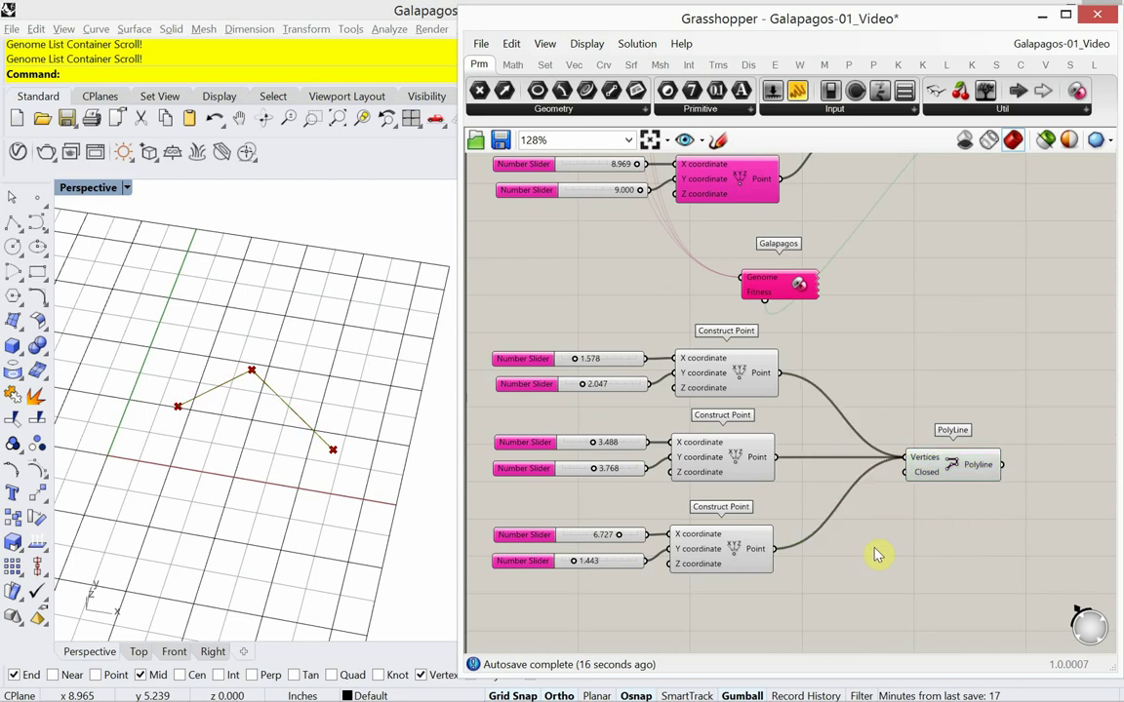
{"action": "double_click", "coordinate": [875, 548]}
{"action": "type", "text": "panel"}
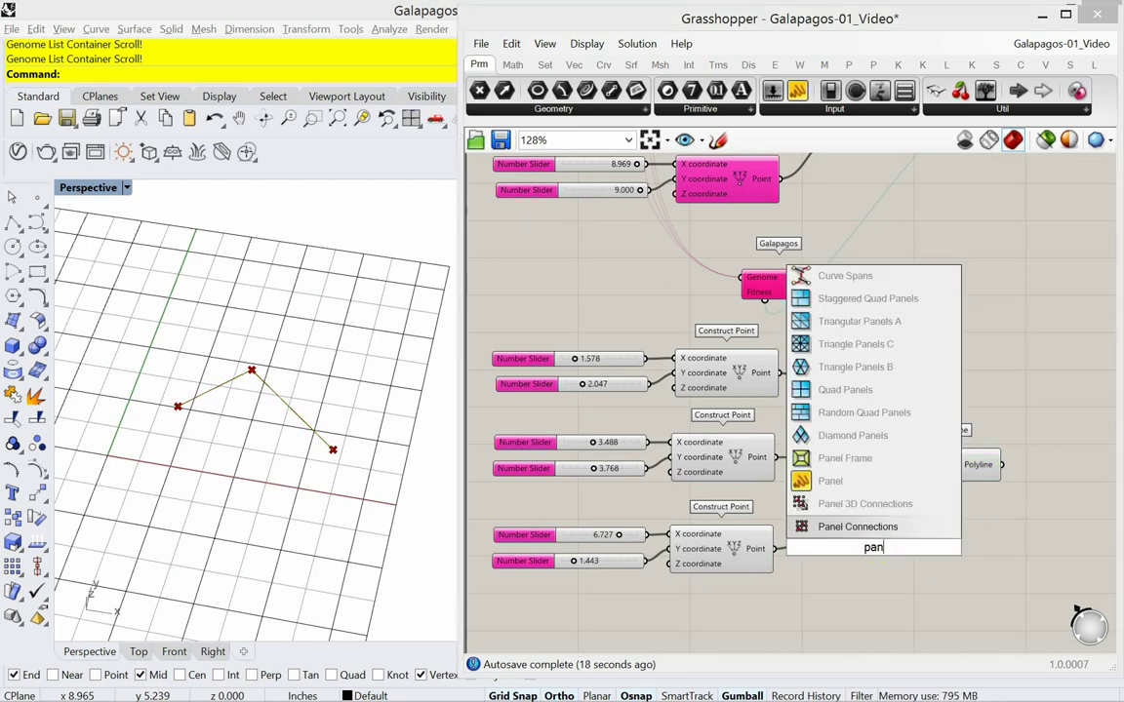
{"action": "left_click", "coordinate": [866, 528]}
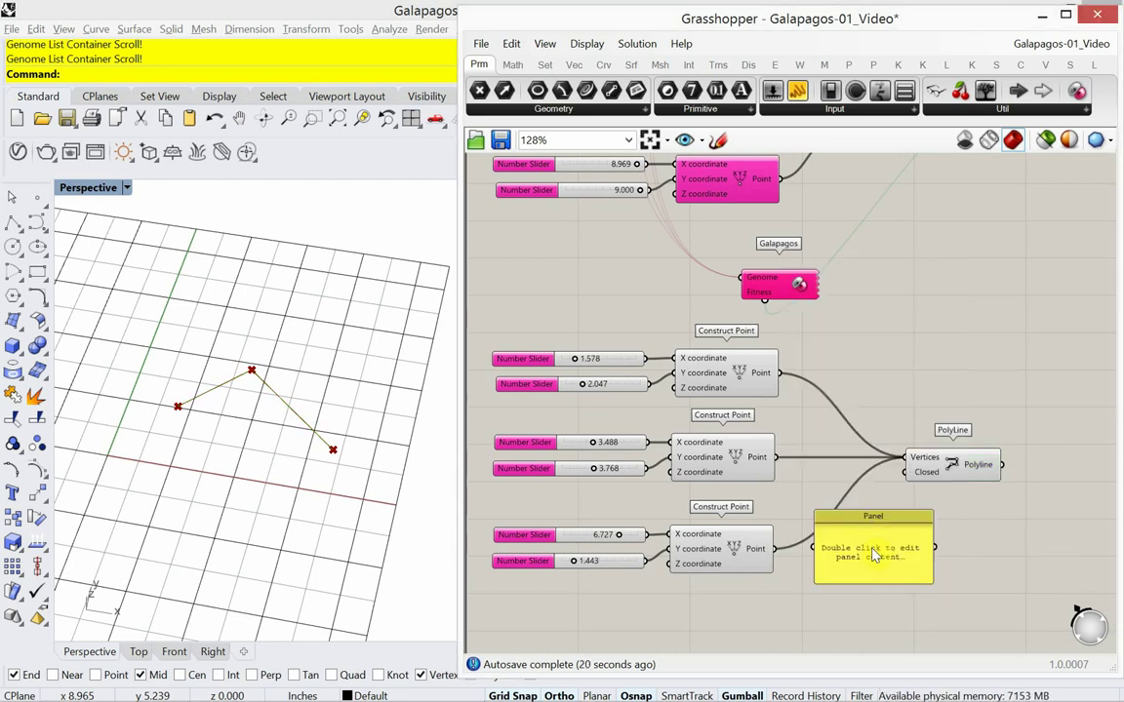
- Enter true in the new panel, shrink it, and connect it to the PolyLine's Closed input
{"action": "double_click", "coordinate": [875, 552]}
{"action": "type", "text": "t"}
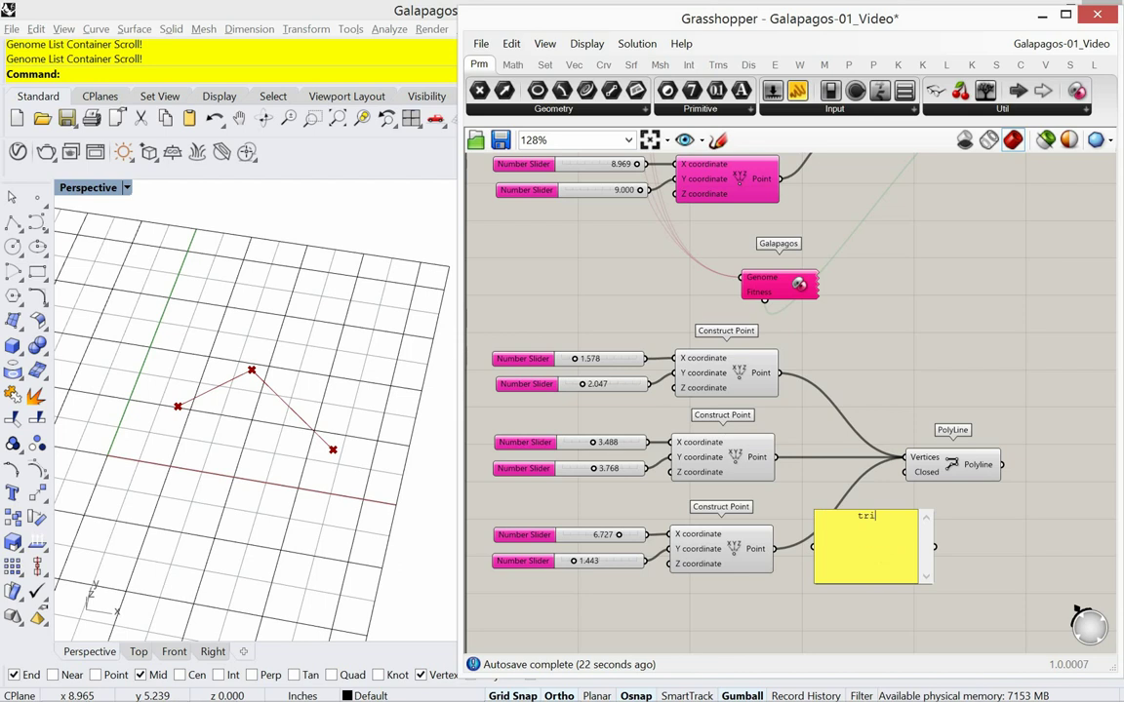
{"action": "type", "text": "ri"}
{"action": "key", "text": "BackSpace"}
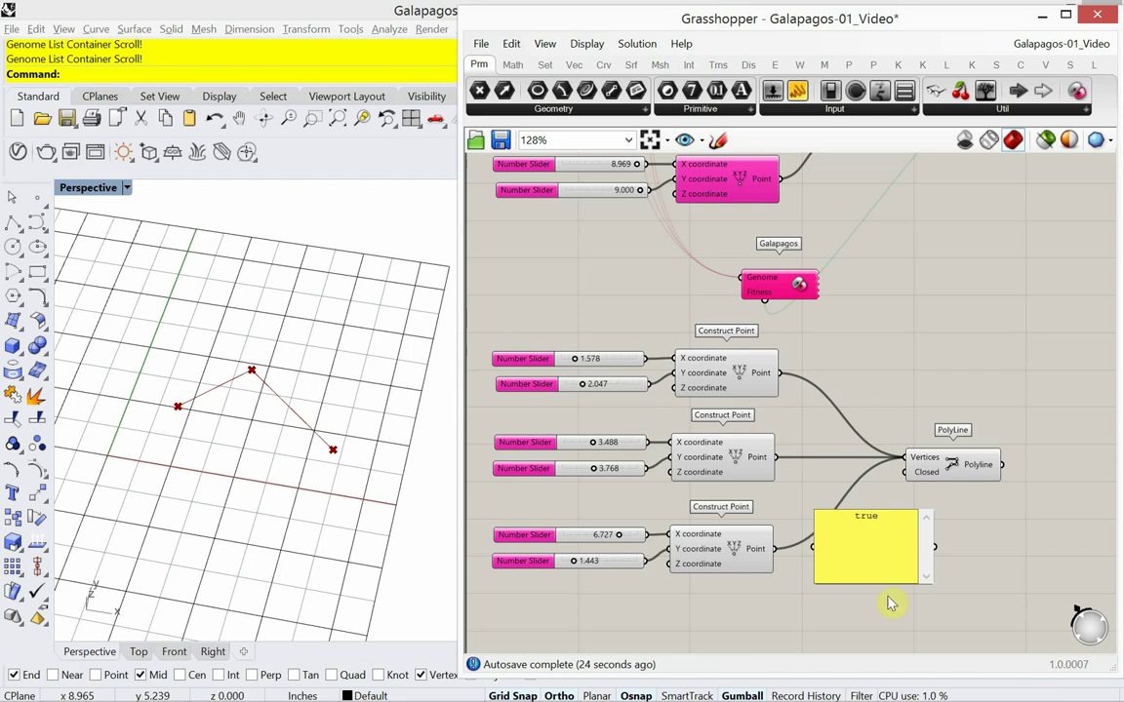
{"action": "left_click", "coordinate": [895, 603]}
{"action": "left_click_drag", "start_coordinate": [928, 576], "coordinate": [904, 473]}
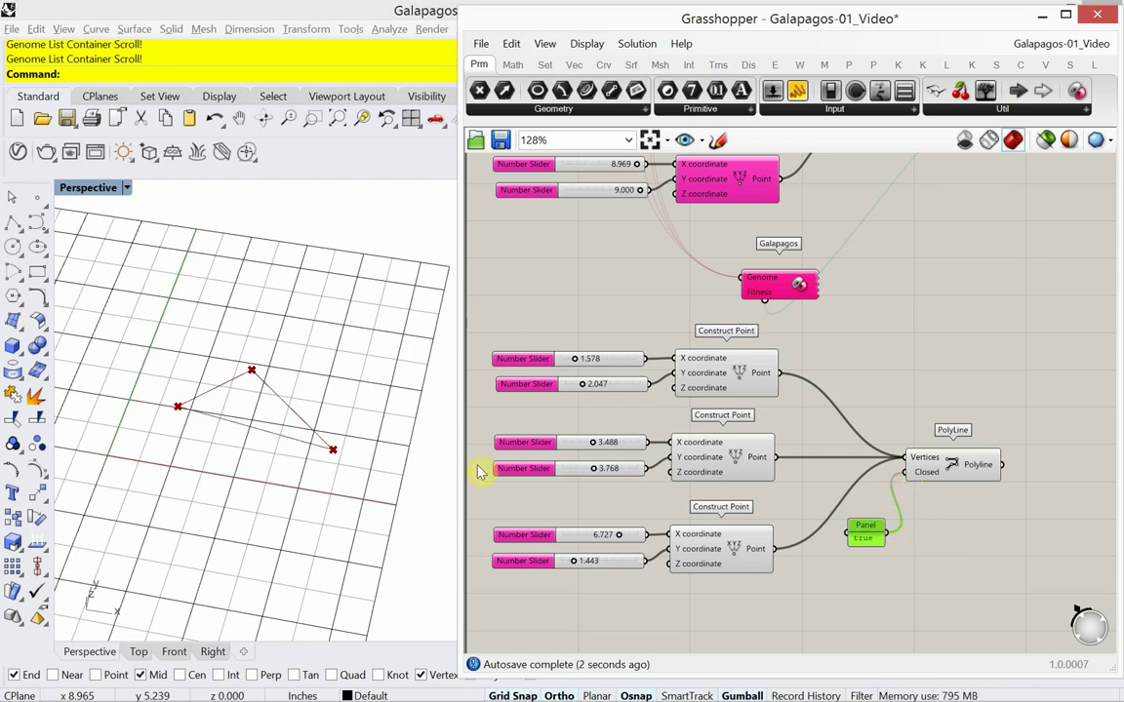
- Widen the Grasshopper window and set the first triangle point's sliders to X 0.000 and Y 1.765
{"action": "left_click_drag", "start_coordinate": [458, 449], "coordinate": [426, 453]}
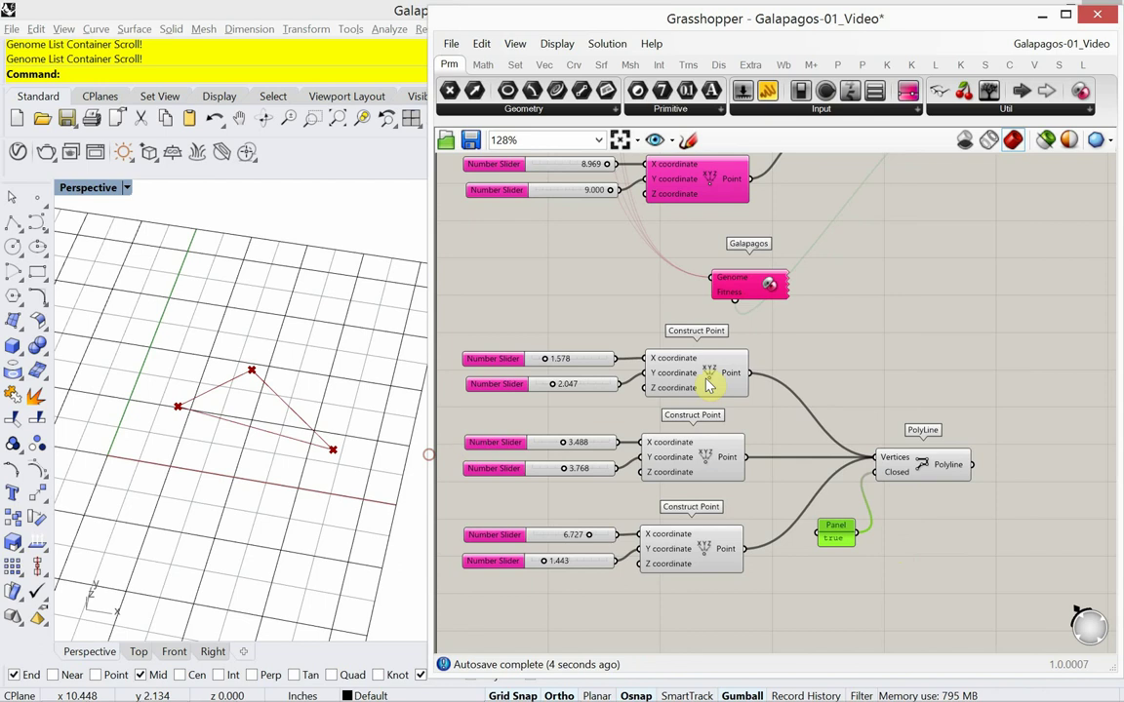
{"action": "right_click_drag", "start_coordinate": [845, 339], "coordinate": [822, 316]}
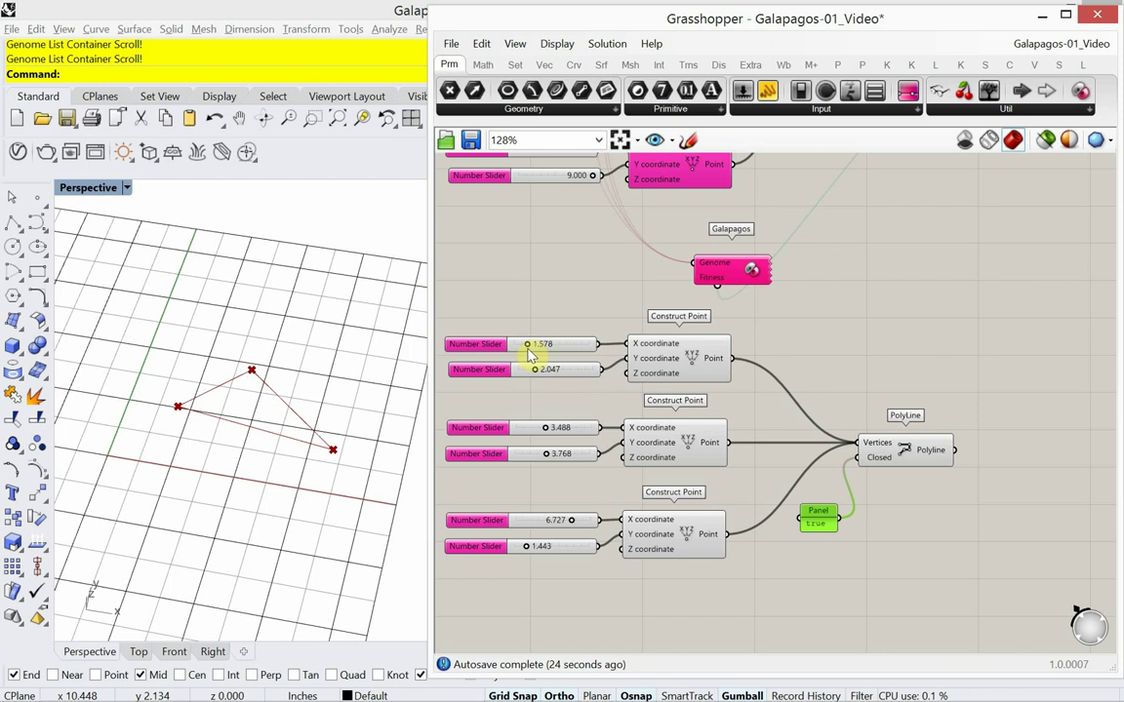
{"action": "left_click_drag", "start_coordinate": [532, 350], "coordinate": [534, 377]}
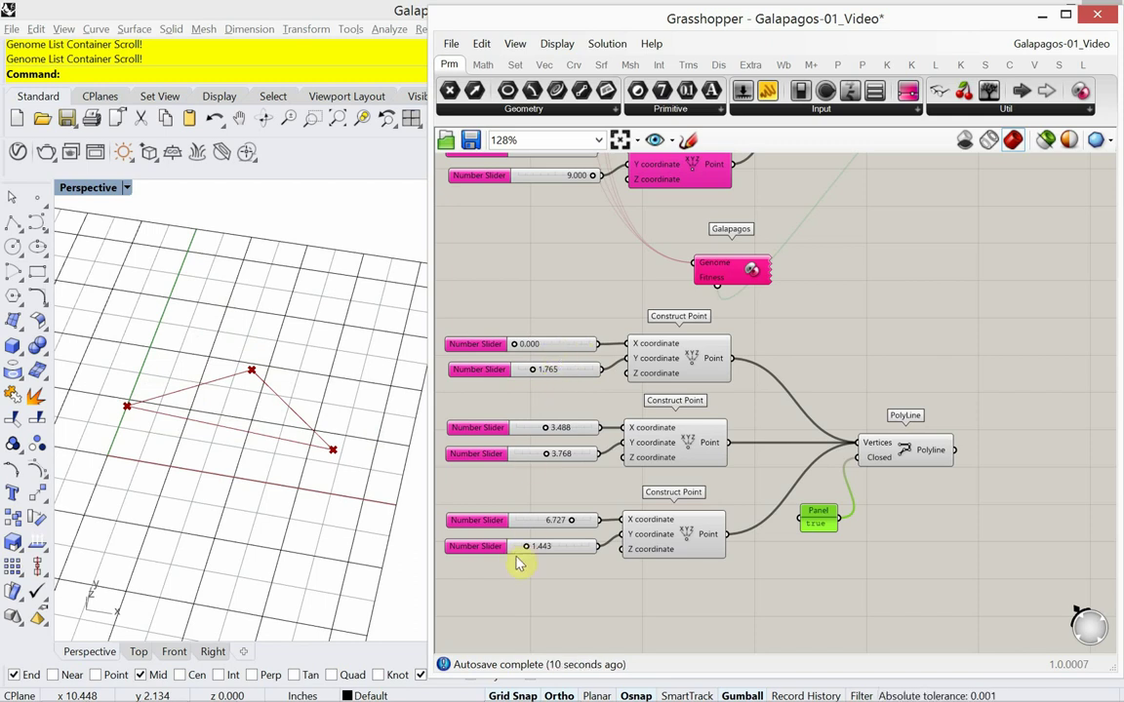
- Add an Area component beside the PolyLine and feed the polyline into its Geometry input
{"action": "double_click", "coordinate": [1012, 452]}
{"action": "type", "text": "area"}
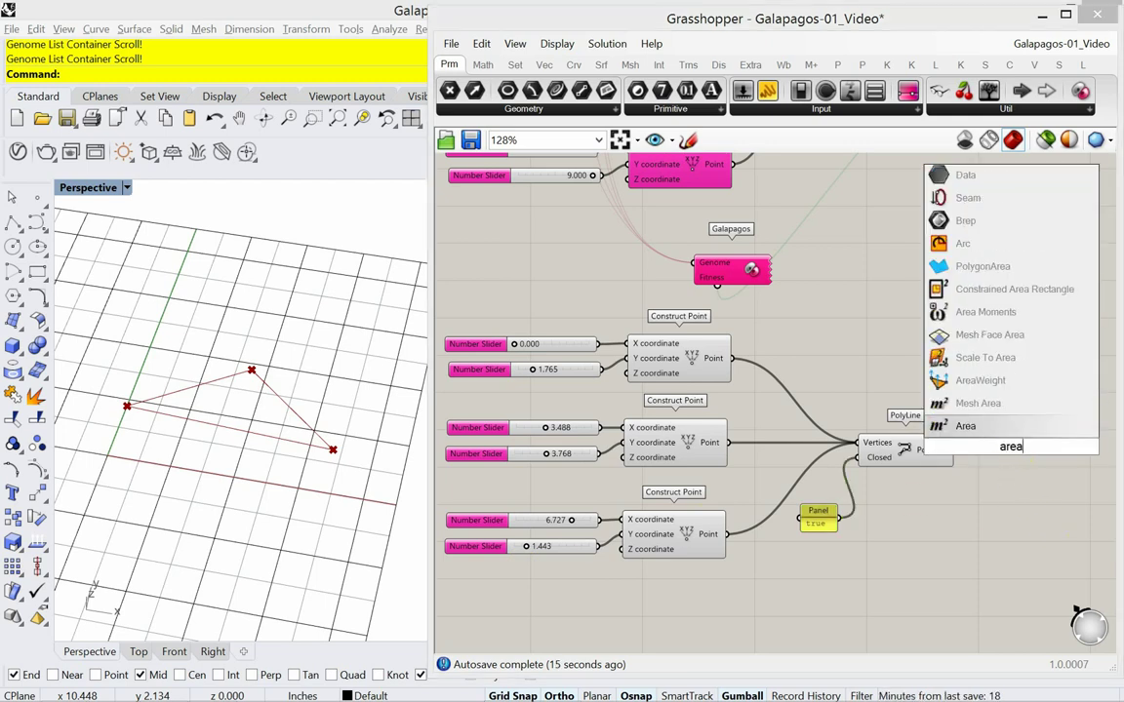
{"action": "key", "text": "Return"}
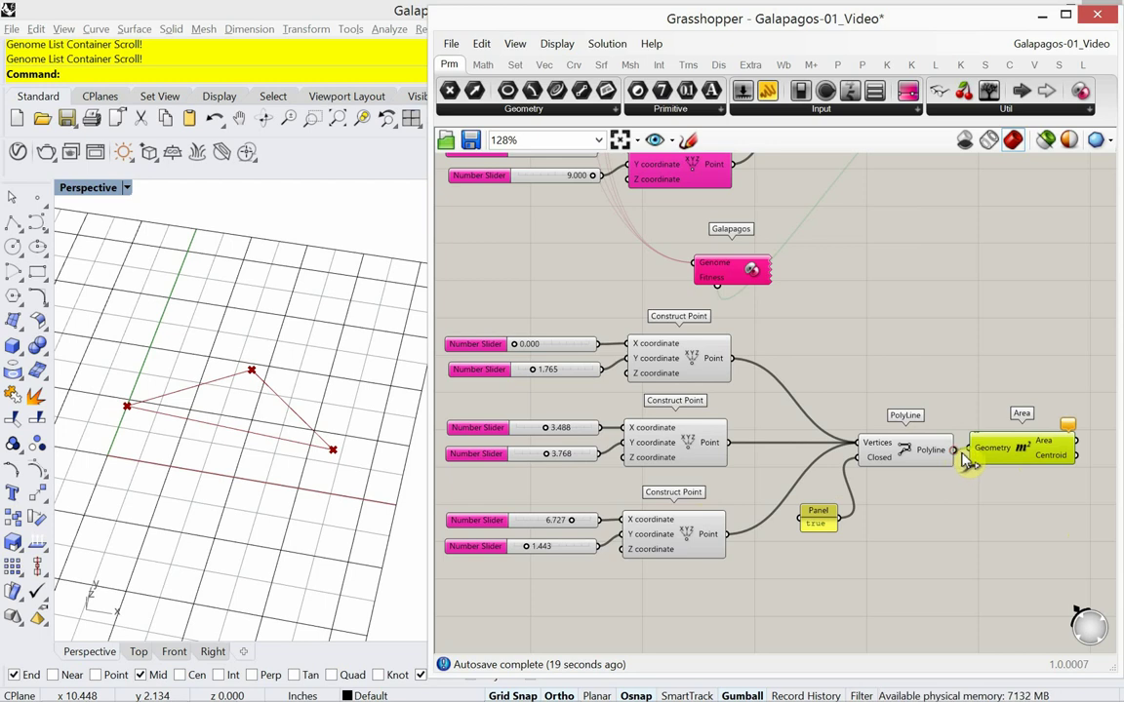
{"action": "left_click_drag", "start_coordinate": [953, 449], "coordinate": [972, 450]}
{"action": "right_click_drag", "start_coordinate": [965, 488], "coordinate": [921, 469]}
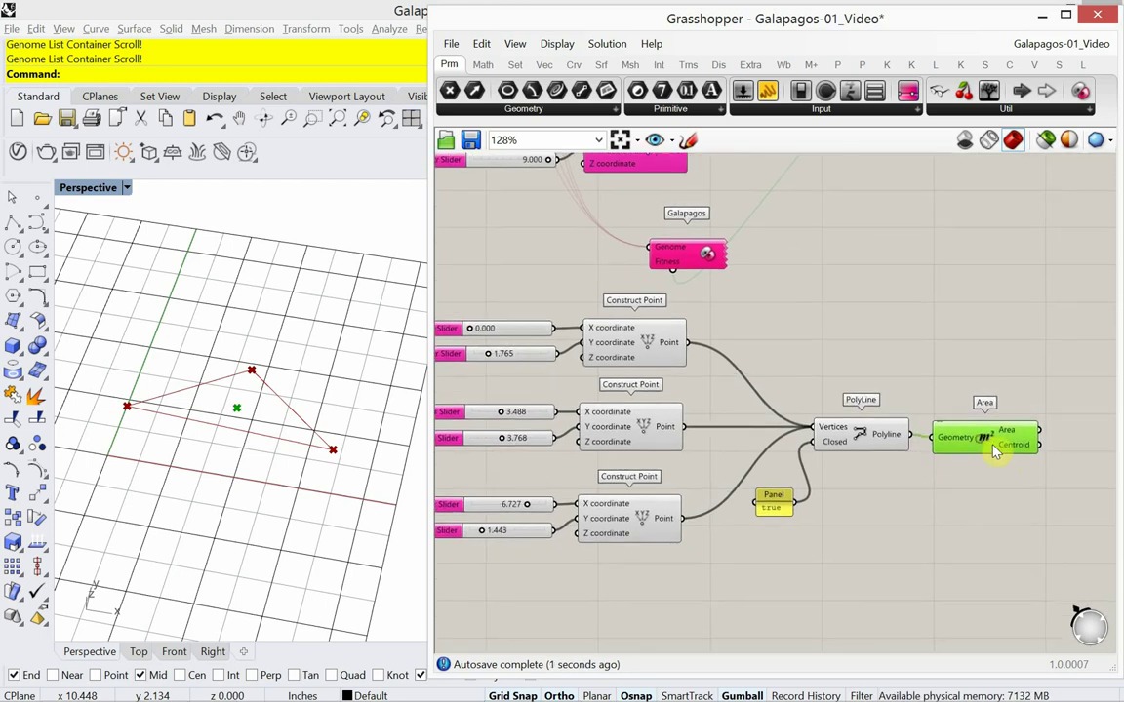
{"action": "left_click_drag", "start_coordinate": [995, 450], "coordinate": [1006, 447]}
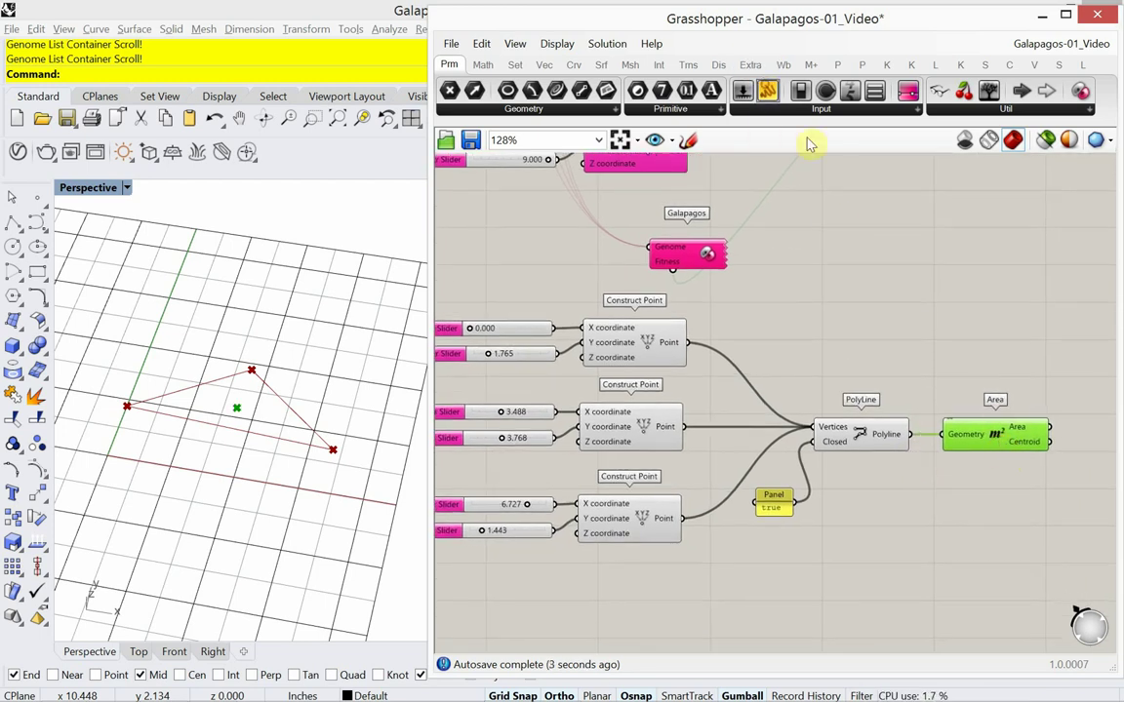
- Add a Panel beside the Area component and connect the Area output to it
{"action": "left_click_drag", "start_coordinate": [908, 91], "coordinate": [1061, 372]}
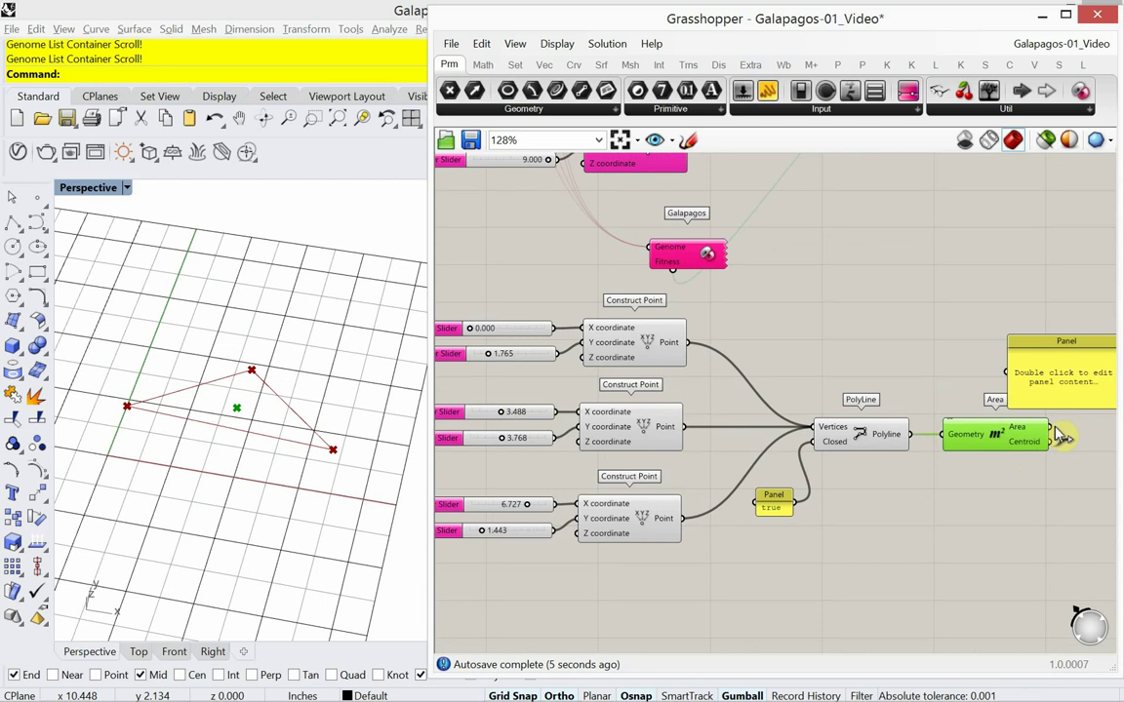
{"action": "left_click_drag", "start_coordinate": [1059, 436], "coordinate": [1005, 373]}
{"action": "right_click_drag", "start_coordinate": [827, 559], "coordinate": [726, 554]}
{"action": "left_click_drag", "start_coordinate": [969, 349], "coordinate": [1037, 358]}
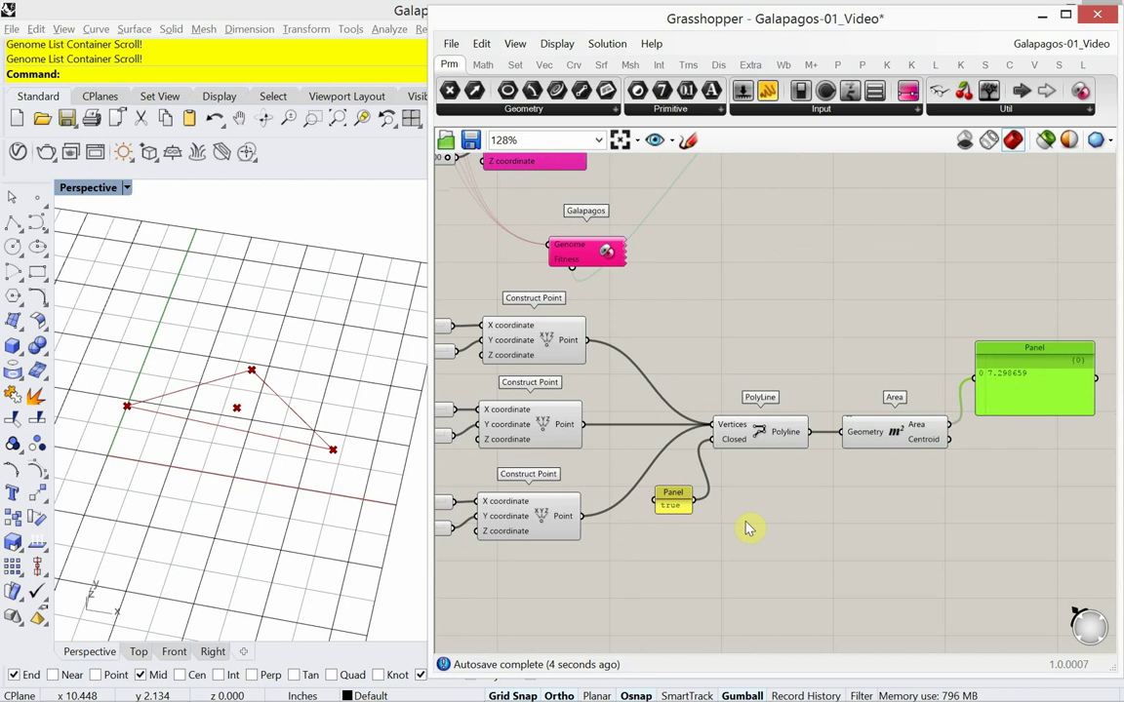
- Add a second Galapagos component and place it below the panel that reads the triangle's area
{"action": "scroll", "coordinate": [643, 450], "scroll_direction": "down", "scroll_amount": 4}
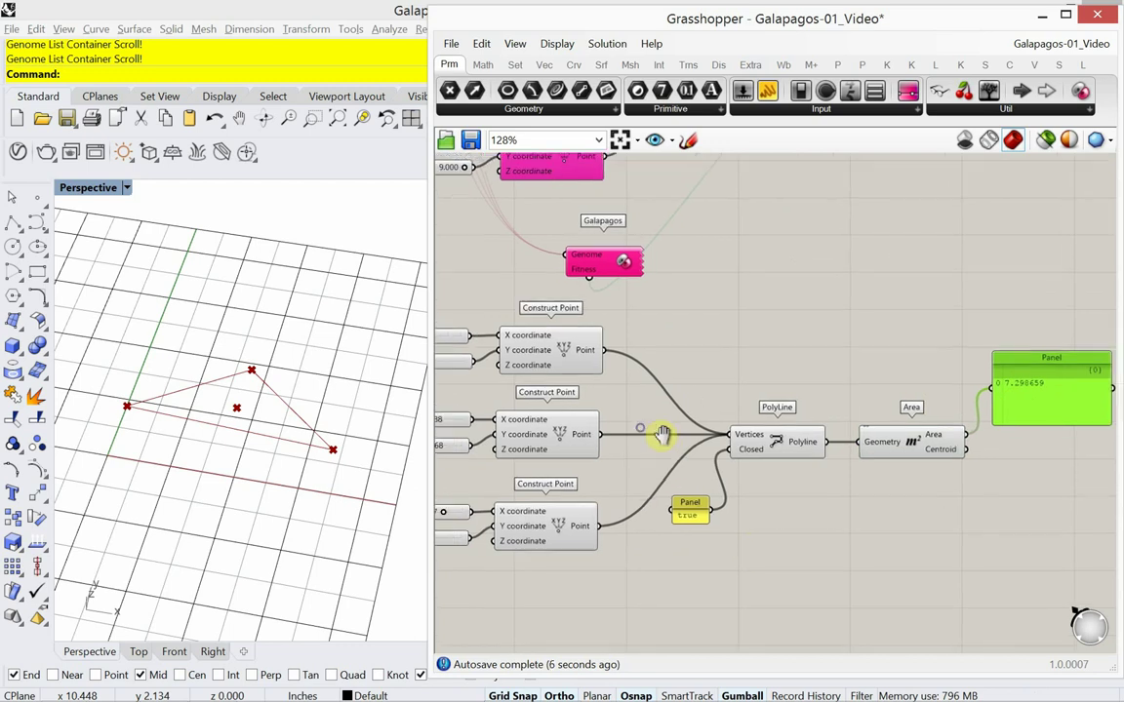
{"action": "right_click_drag", "start_coordinate": [661, 448], "coordinate": [686, 455]}
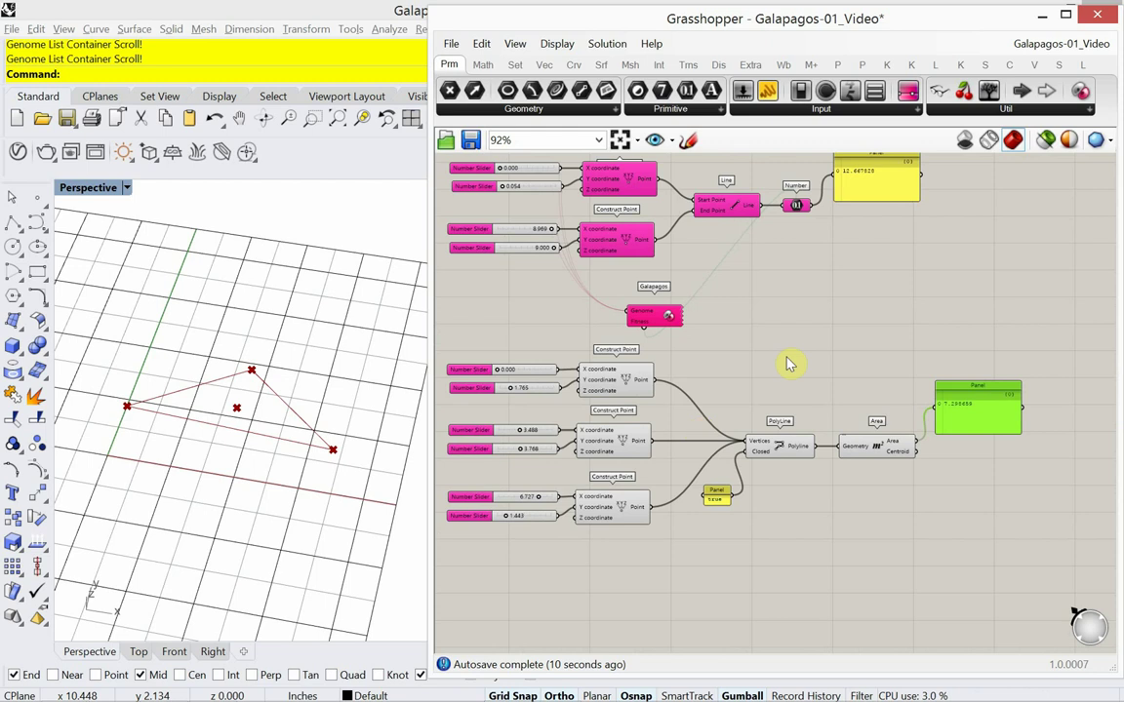
{"action": "left_click_drag", "start_coordinate": [1080, 91], "coordinate": [956, 478]}
{"action": "scroll", "coordinate": [951, 503], "scroll_direction": "up", "scroll_amount": 5}
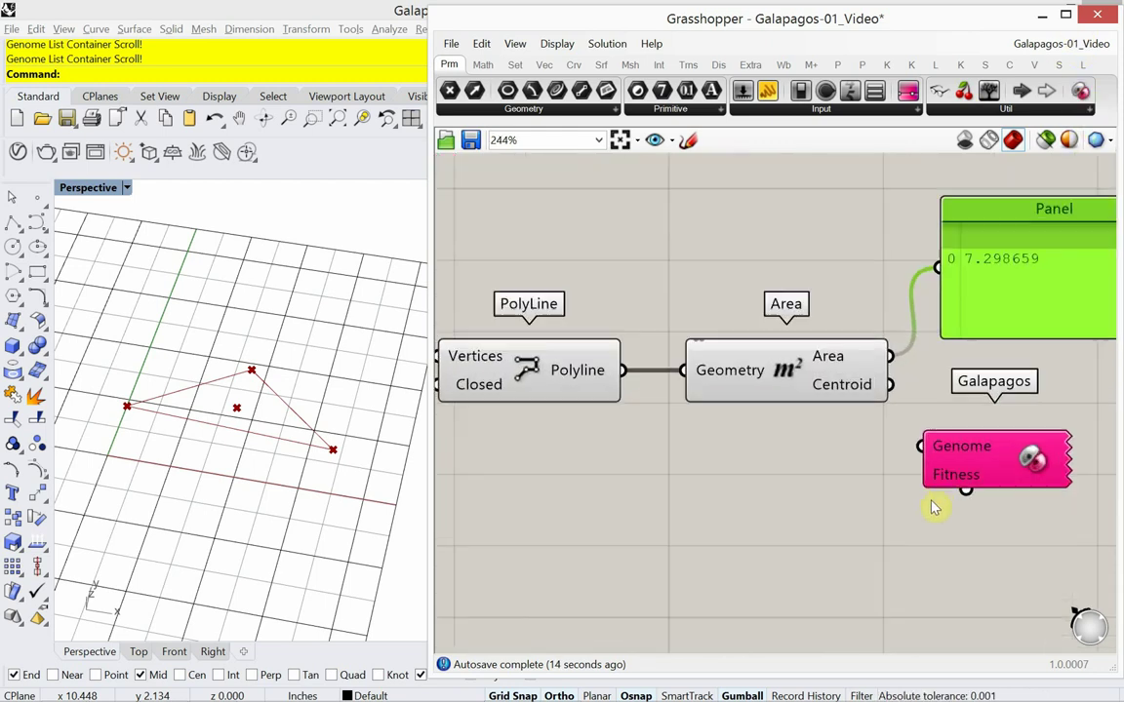
{"action": "right_click_drag", "start_coordinate": [933, 507], "coordinate": [783, 506]}
{"action": "left_click", "coordinate": [888, 512]}
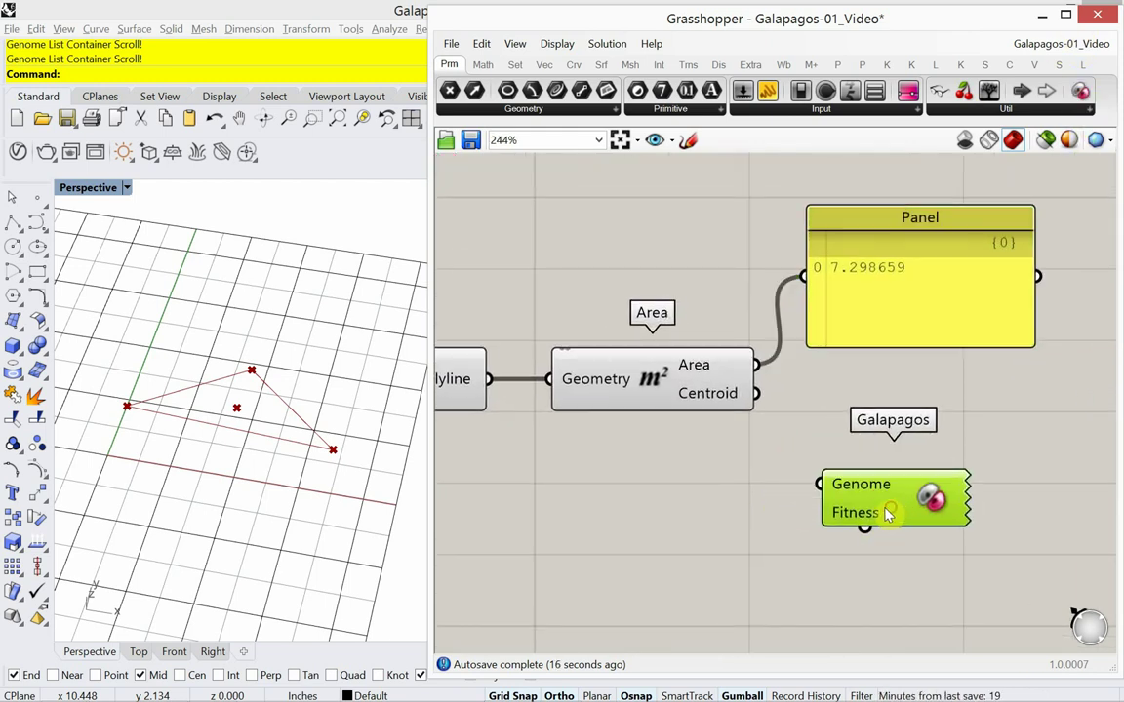
- Connect the second Galapagos's Fitness to the Area output and move the component below the PolyLine and Area components
{"action": "scroll", "coordinate": [888, 515], "scroll_direction": "down", "scroll_amount": 3}
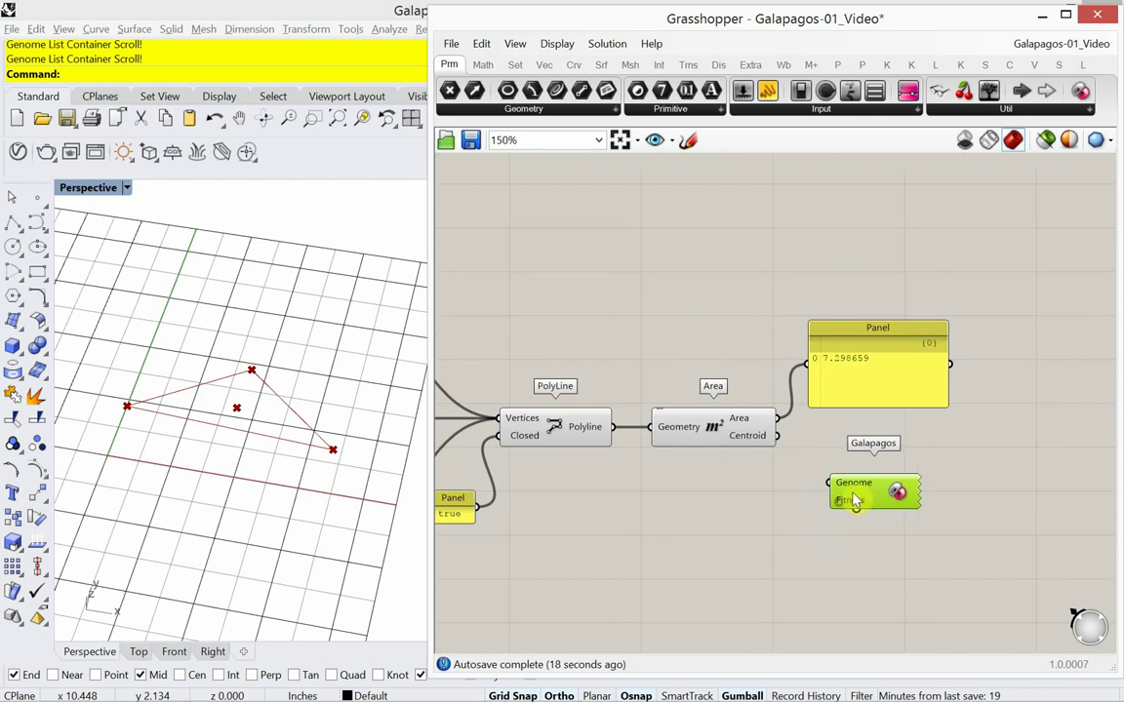
{"action": "left_click_drag", "start_coordinate": [856, 517], "coordinate": [779, 435]}
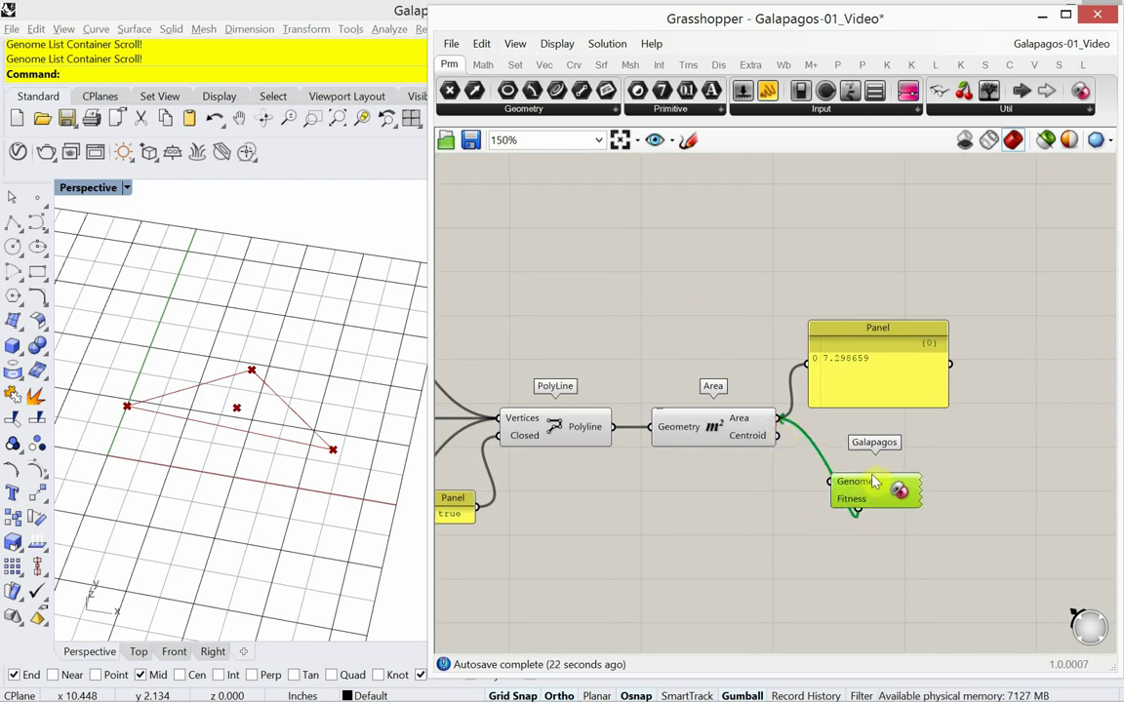
{"action": "right_click_drag", "start_coordinate": [770, 532], "coordinate": [880, 452]}
{"action": "scroll", "coordinate": [849, 488], "scroll_direction": "down", "scroll_amount": 5}
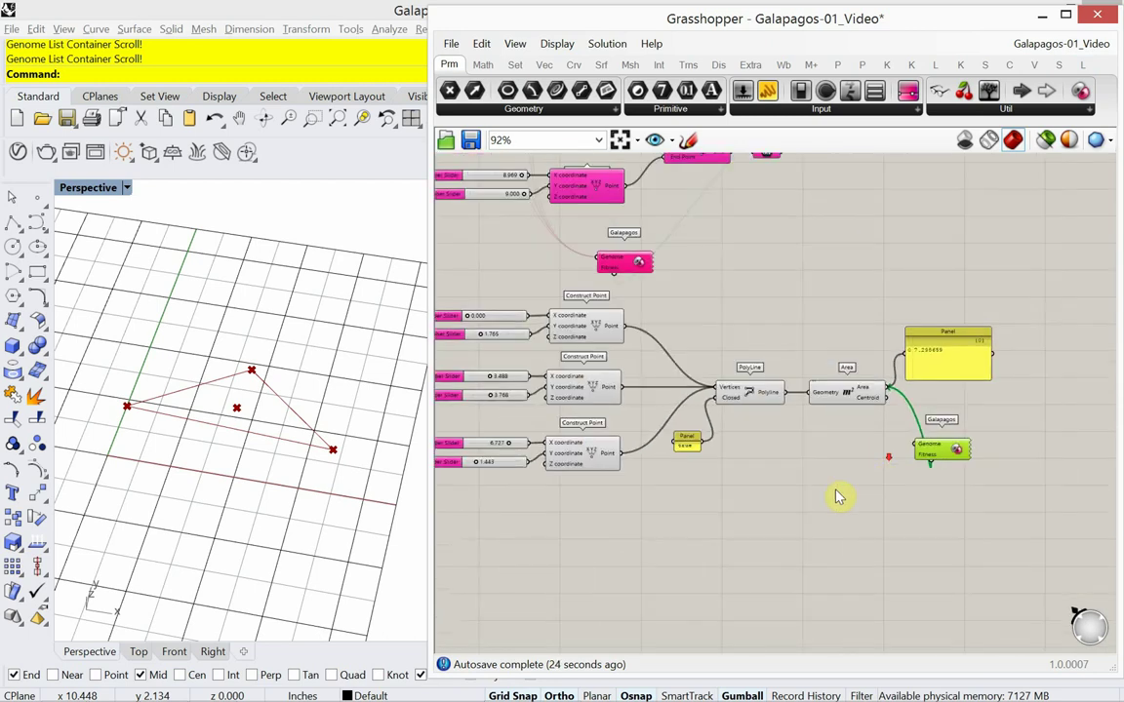
{"action": "scroll", "coordinate": [995, 449], "scroll_direction": "up", "scroll_amount": 3}
{"action": "left_click_drag", "start_coordinate": [995, 449], "coordinate": [874, 497]}
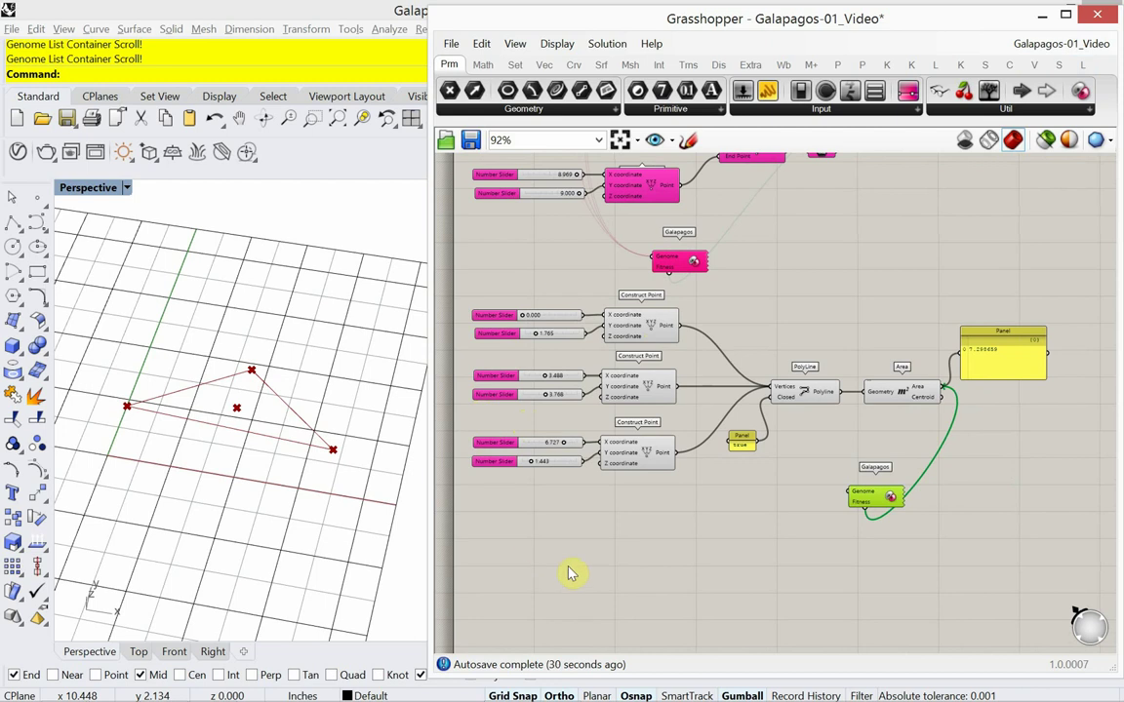
- Assign the triangle's six number sliders as the second Galapagos's Genome and shift the component closer to them
{"action": "left_click_drag", "start_coordinate": [571, 528], "coordinate": [502, 284]}
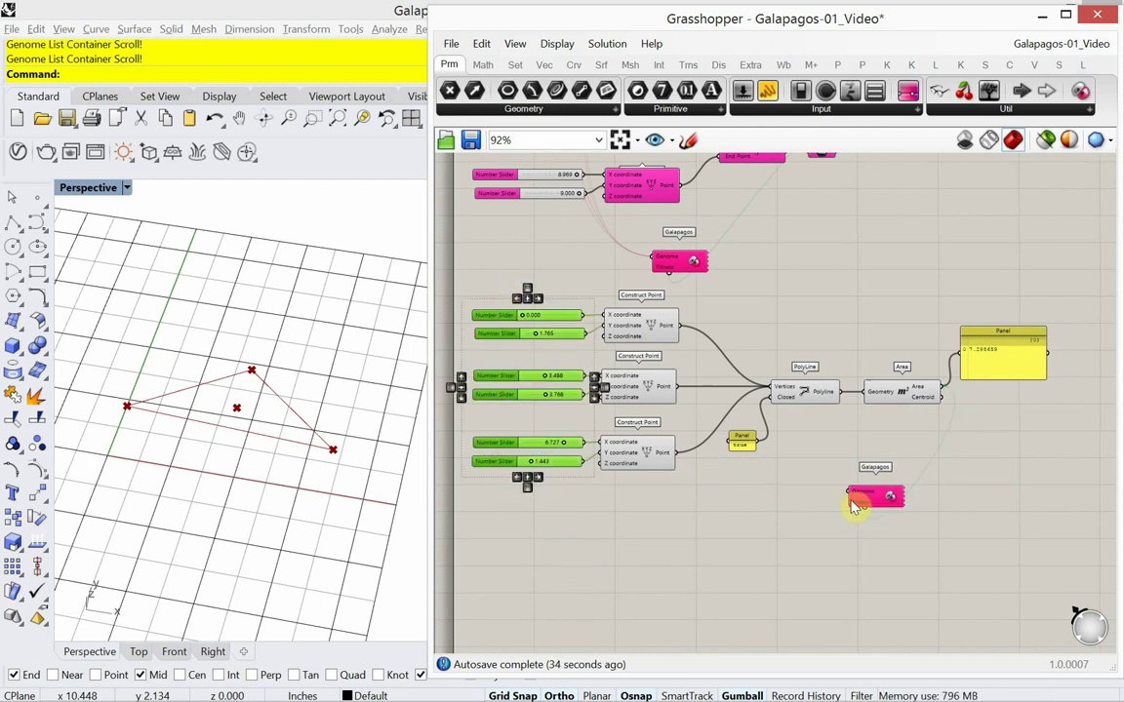
{"action": "right_click", "coordinate": [858, 503]}
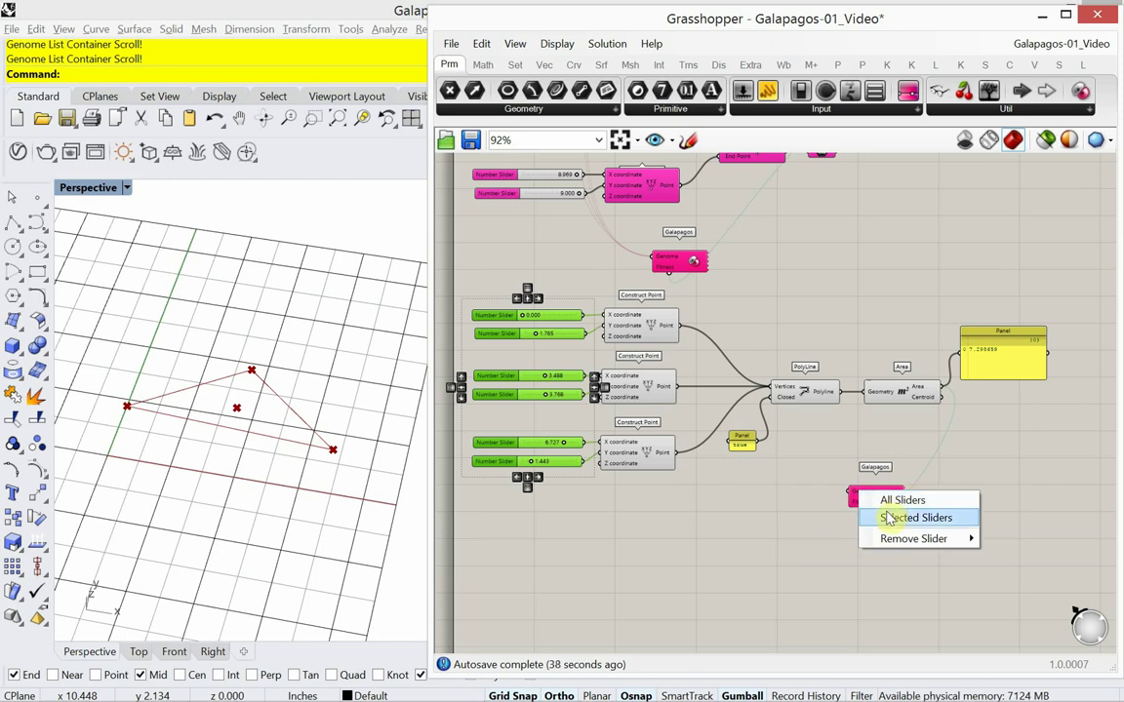
{"action": "left_click", "coordinate": [893, 517]}
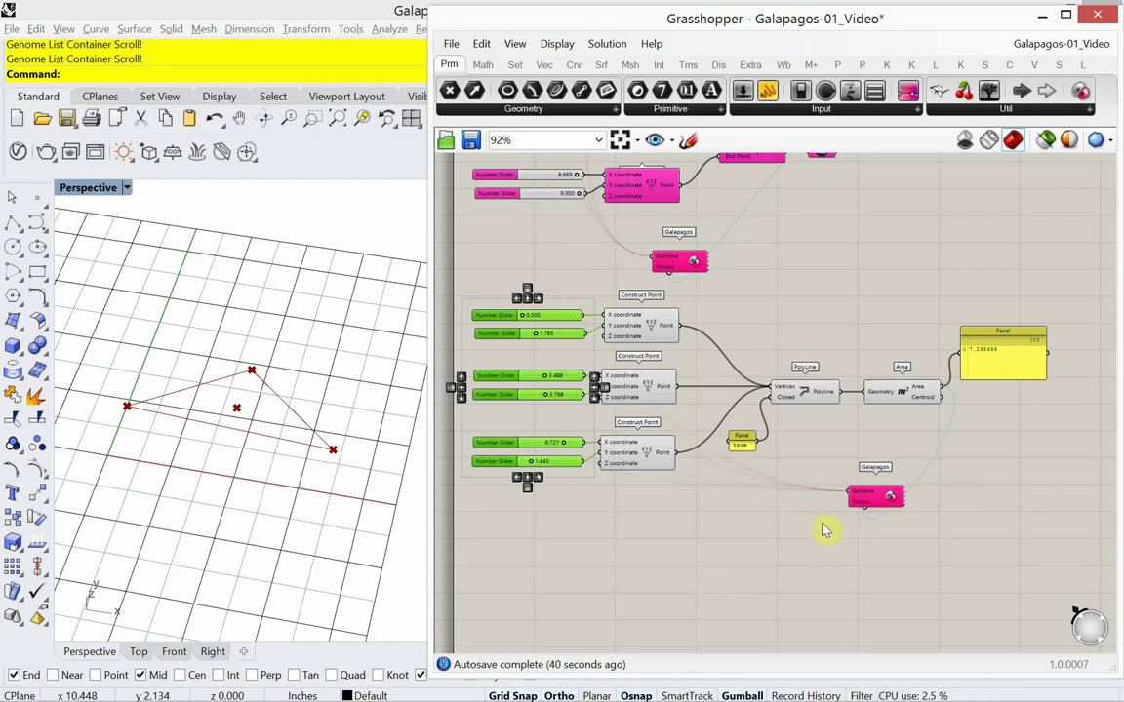
{"action": "left_click_drag", "start_coordinate": [867, 504], "coordinate": [808, 502]}
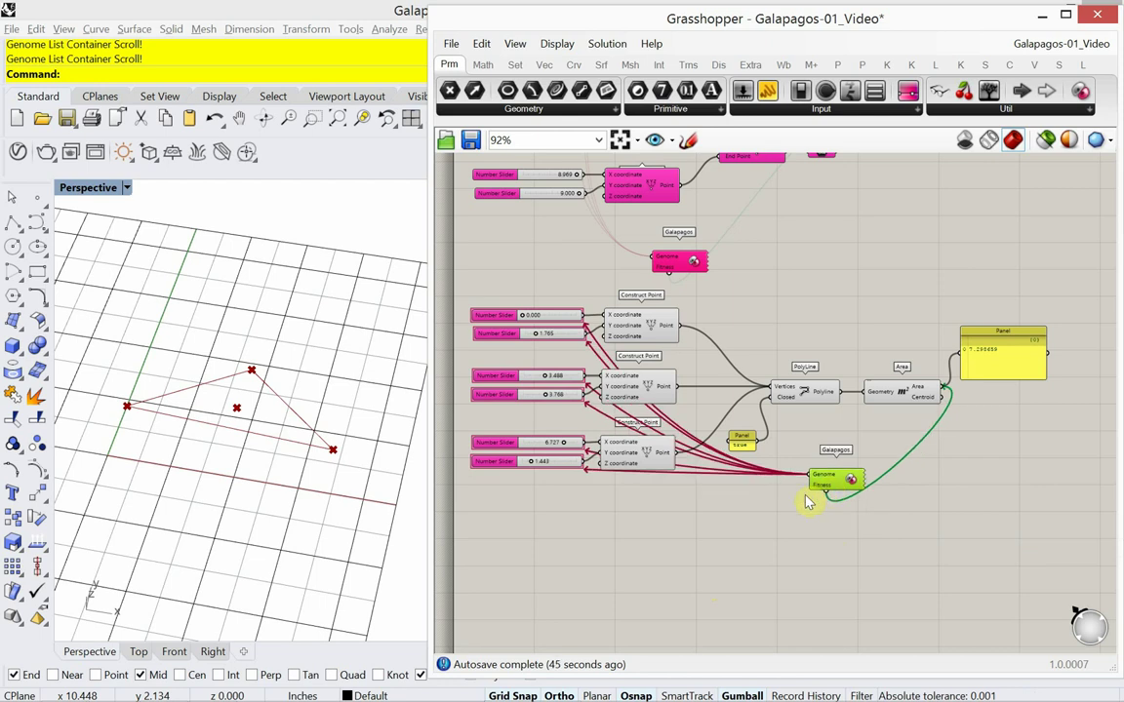
{"action": "right_click_drag", "start_coordinate": [771, 520], "coordinate": [773, 512]}
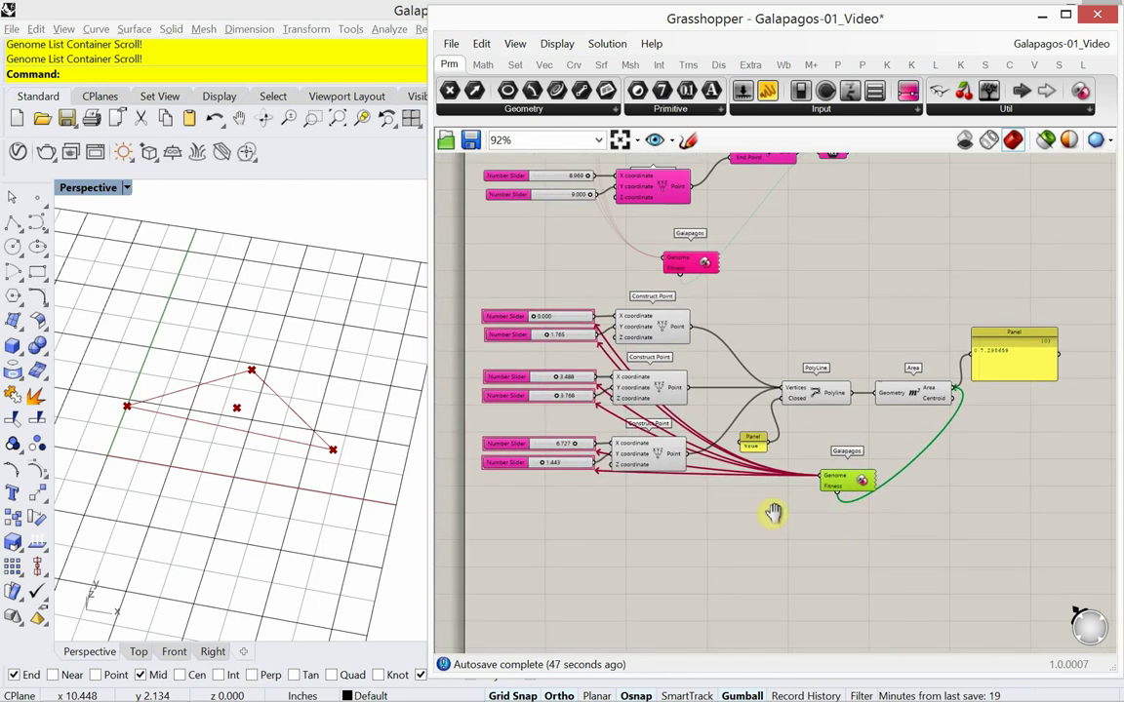
- Run the triangle's Galapagos solver with Fitness on Maximize and stop it after about 70 generations
{"action": "double_click", "coordinate": [841, 489]}
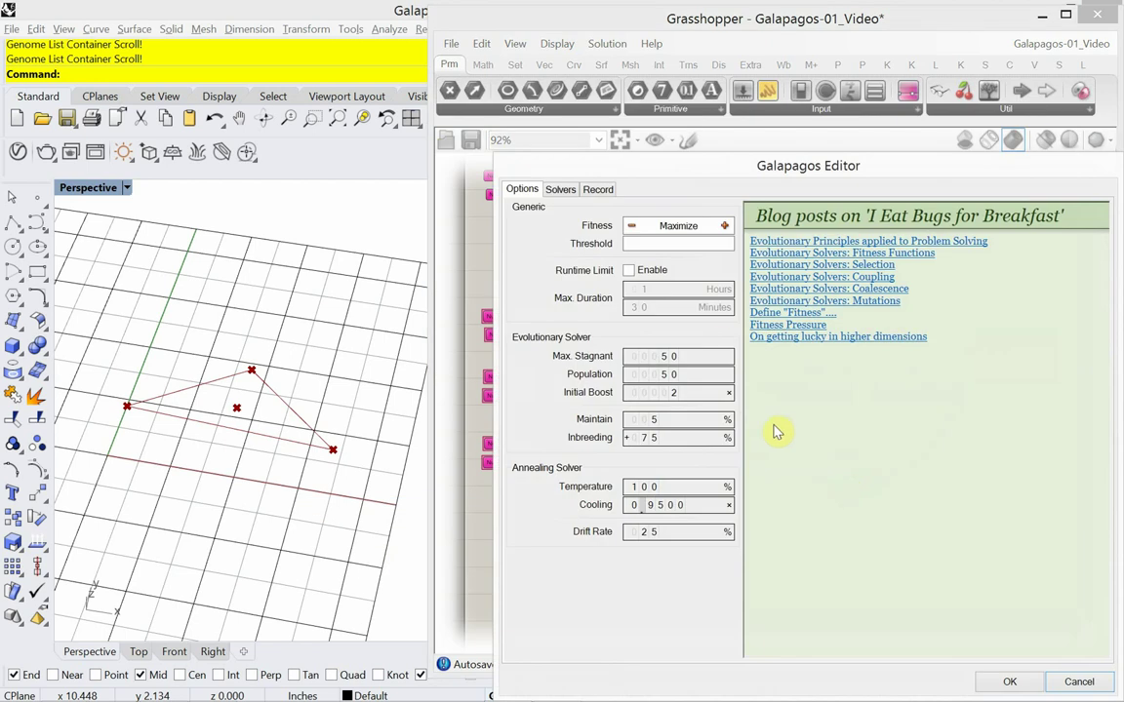
{"action": "left_click_drag", "start_coordinate": [600, 135], "coordinate": [609, 149]}
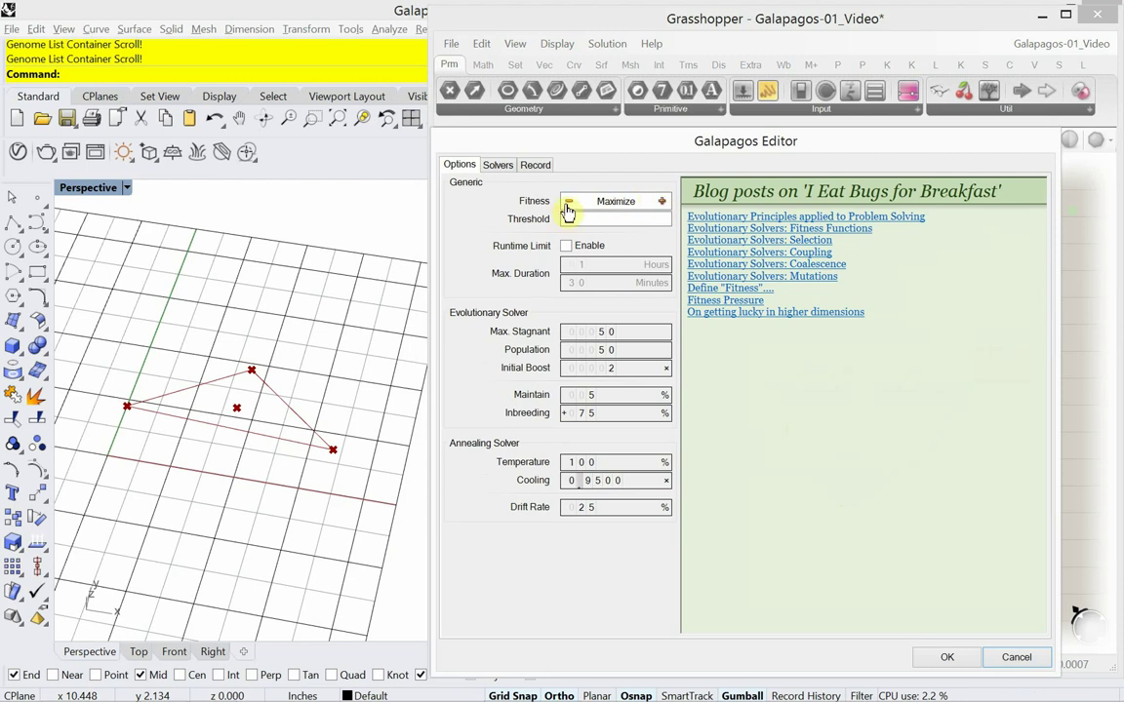
{"action": "left_click", "coordinate": [499, 166]}
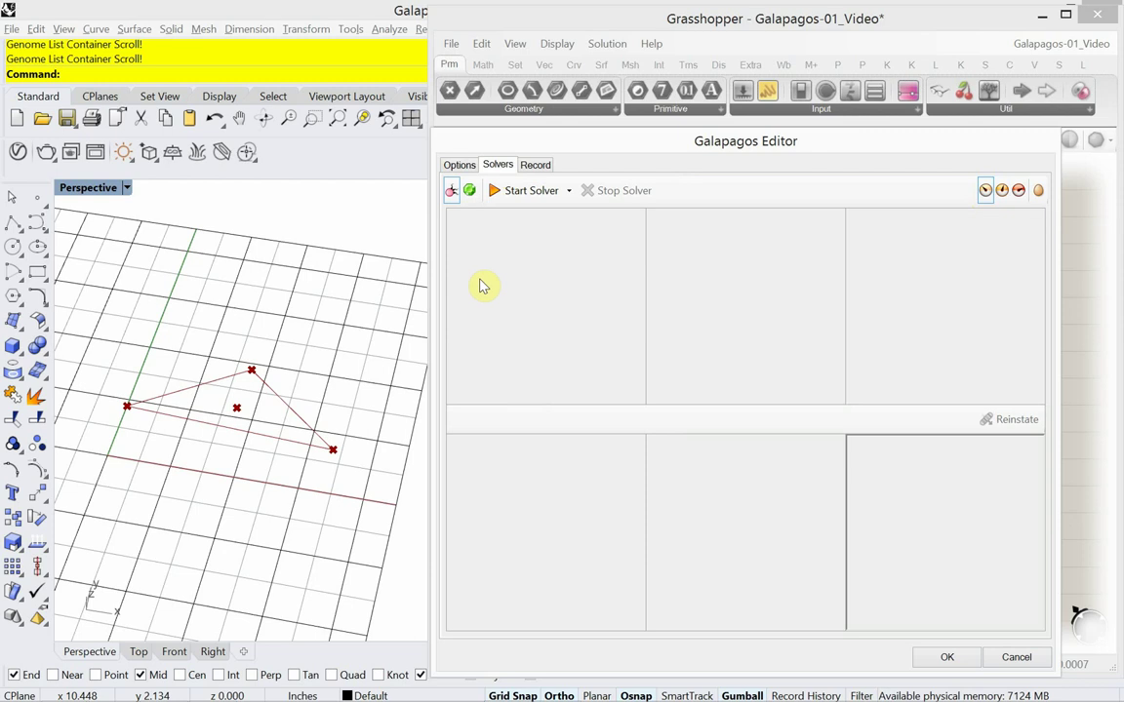
{"action": "left_click", "coordinate": [530, 192]}
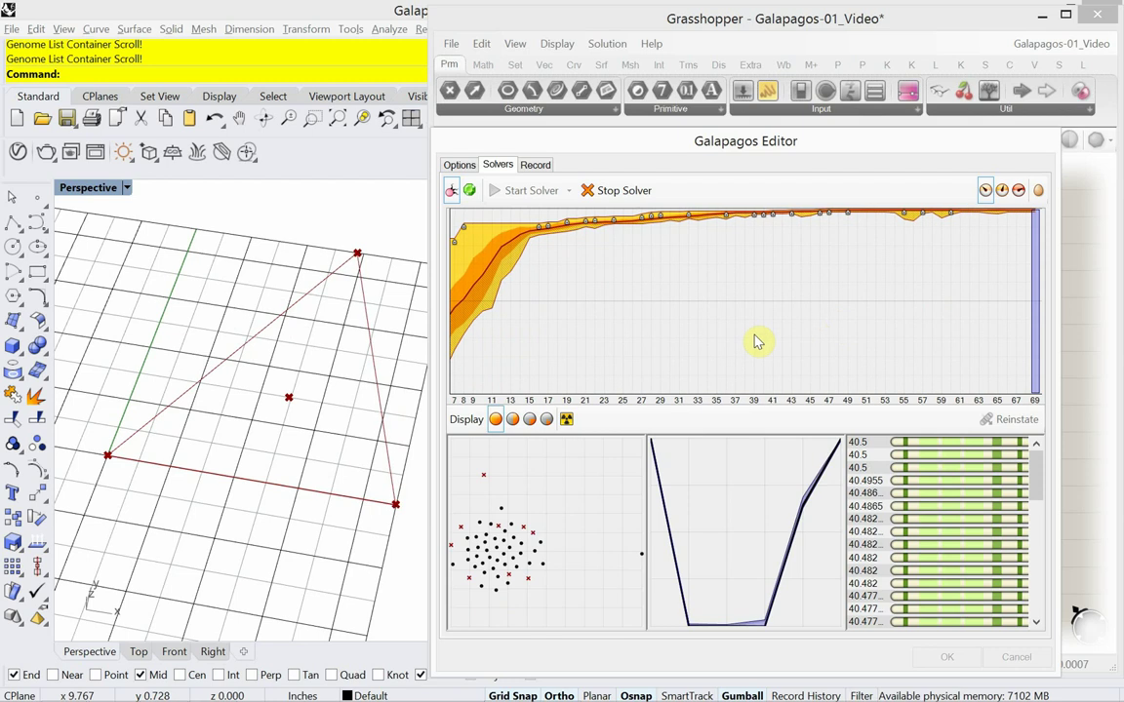
{"action": "left_click", "coordinate": [625, 192]}
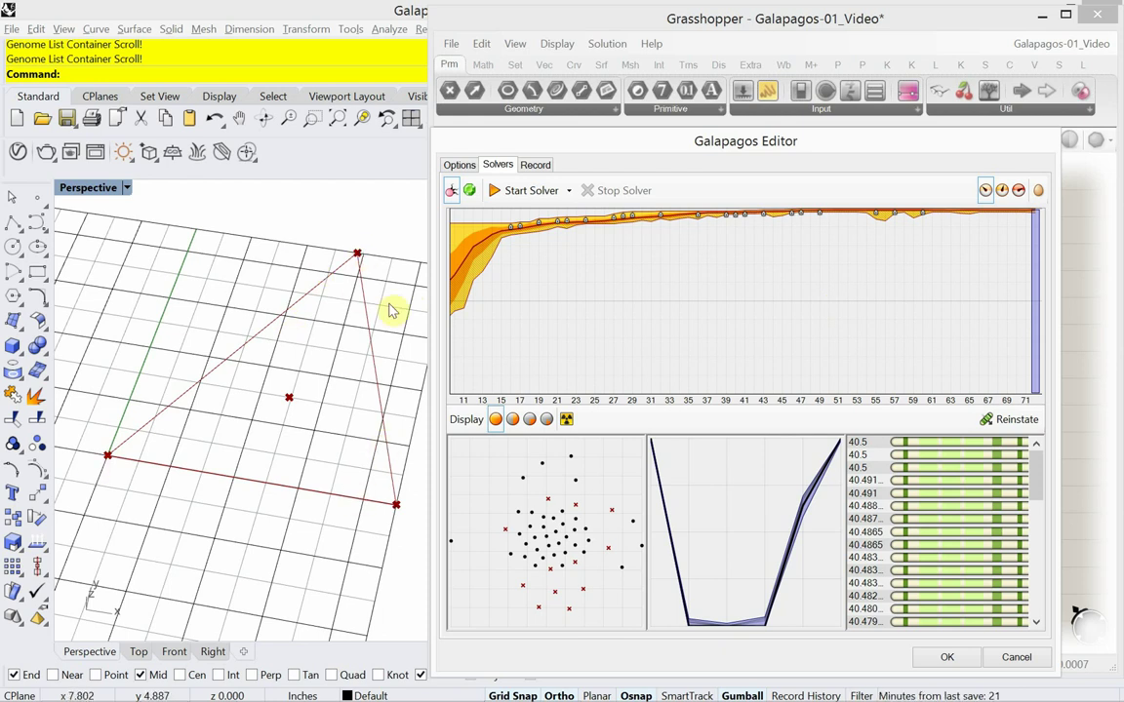
- Select an early generation, about 12, in the fitness graph and reinstate its 34.890 genome on the triangle
{"action": "left_click", "coordinate": [474, 252]}
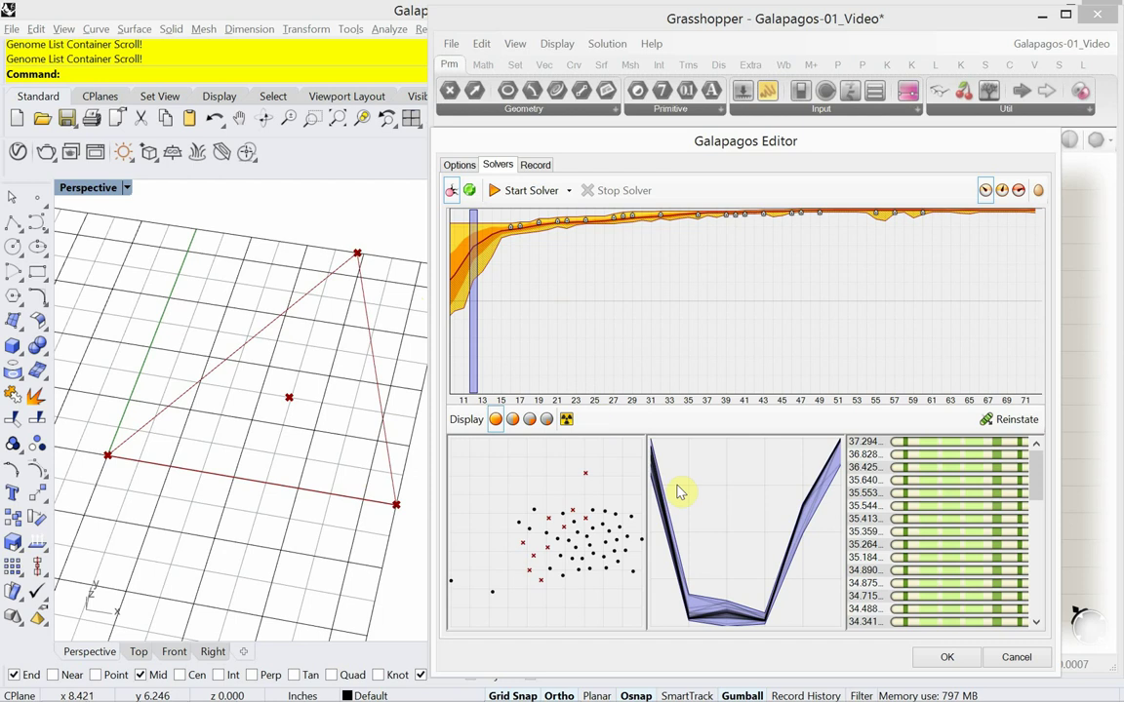
{"action": "left_click", "coordinate": [867, 544]}
{"action": "left_click", "coordinate": [878, 570]}
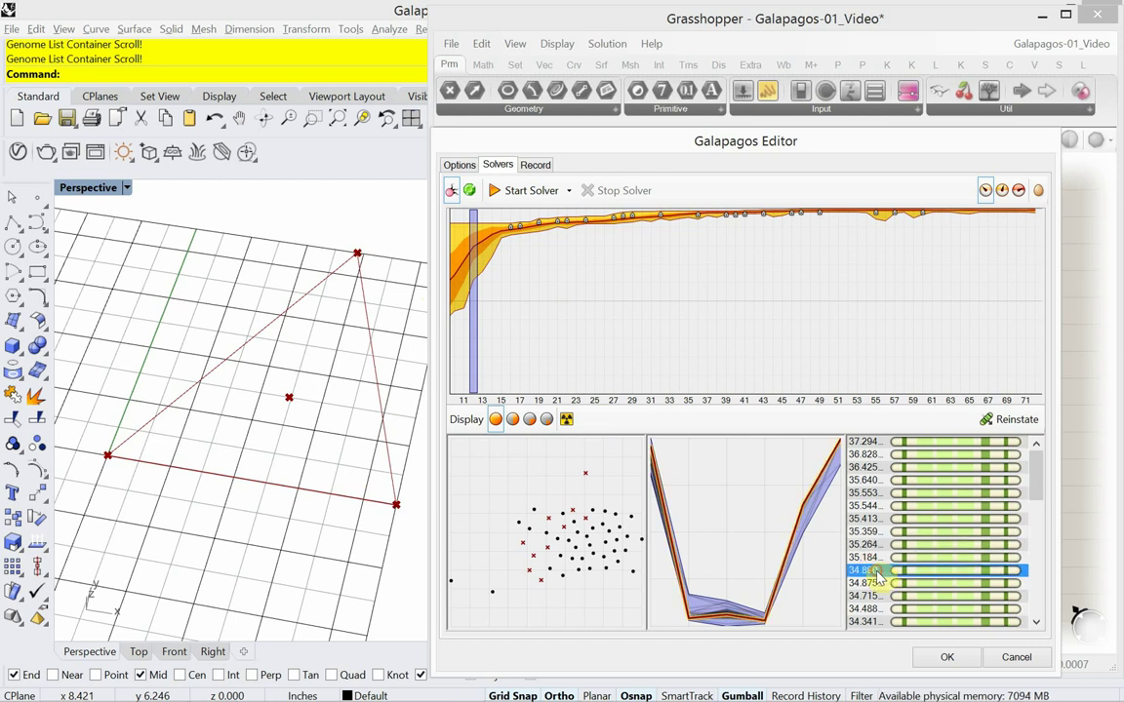
{"action": "left_click", "coordinate": [1015, 419]}
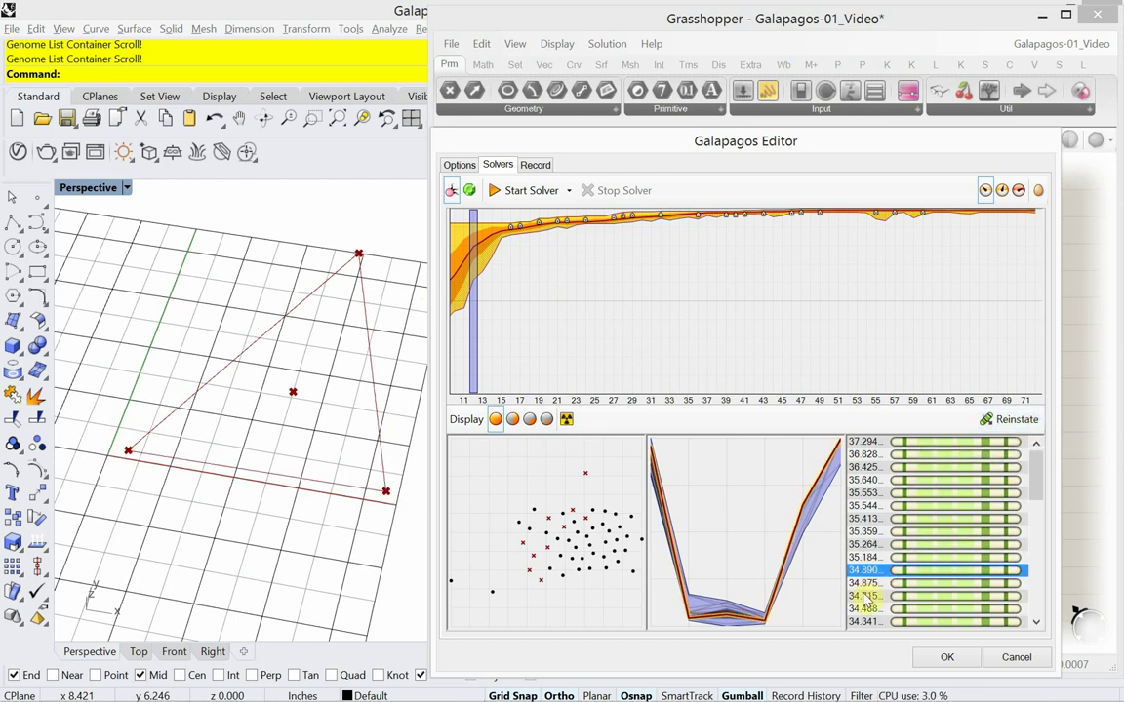
- Select the earliest generation in the fitness graph, reinstate its 30.390 and 34.411 genomes in turn, and accept the Galapagos Editor
{"action": "left_click", "coordinate": [453, 295]}
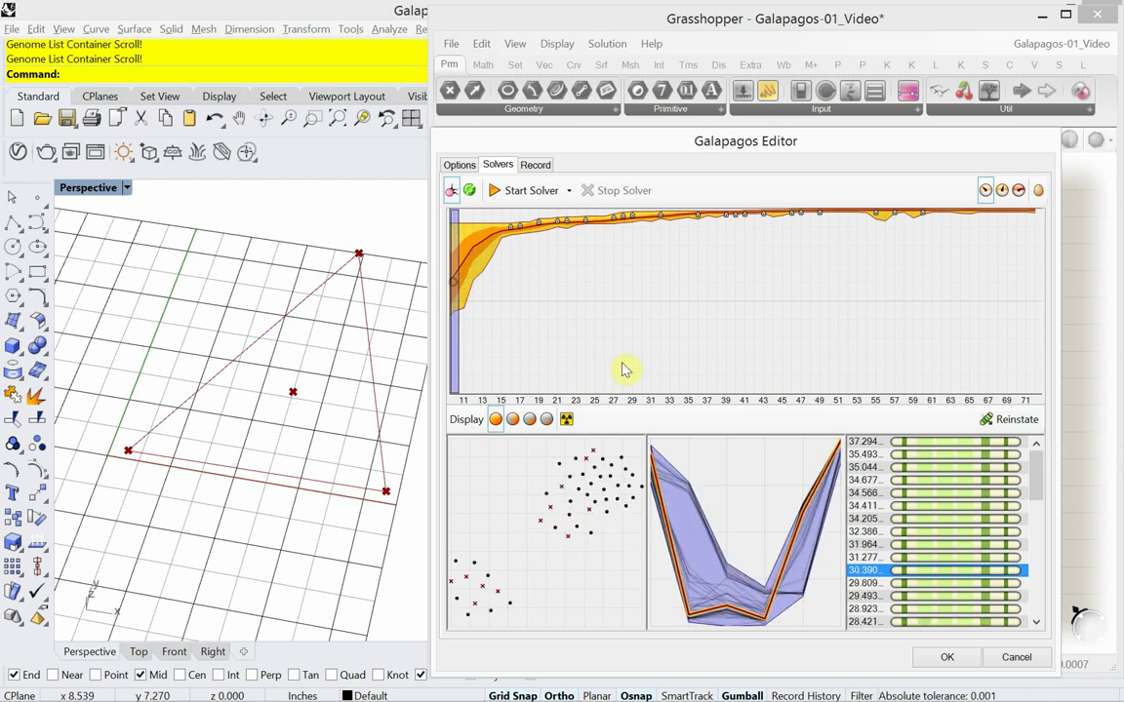
{"action": "left_click", "coordinate": [1030, 419]}
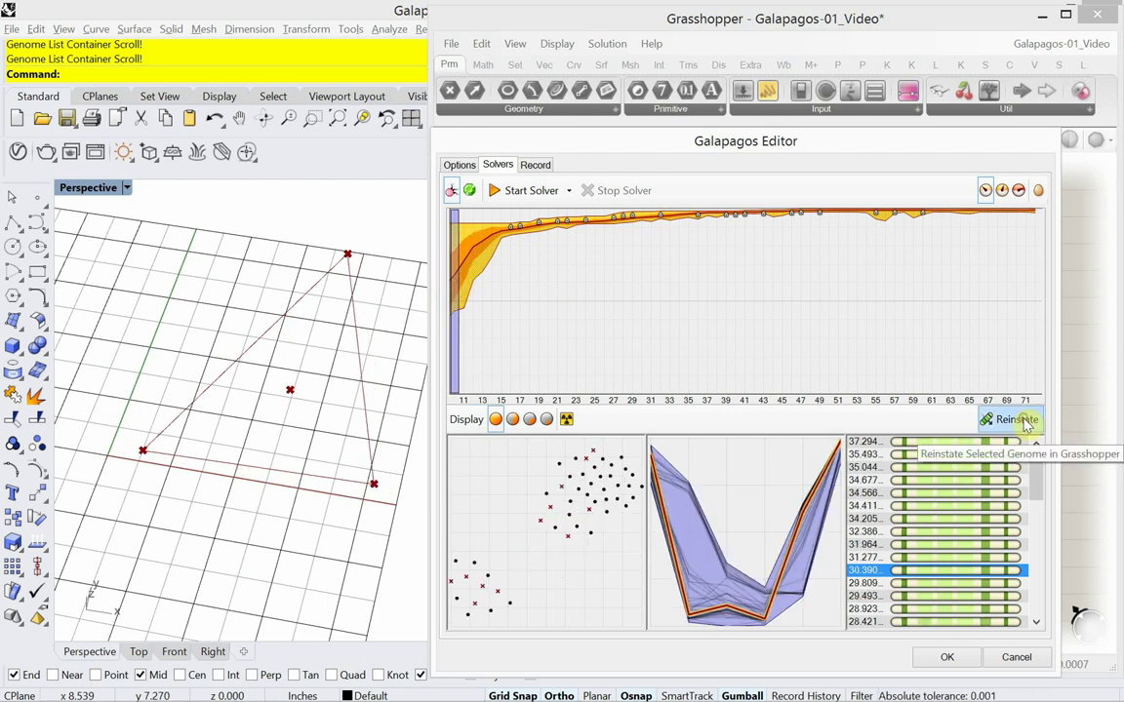
{"action": "left_click", "coordinate": [948, 505]}
{"action": "left_click", "coordinate": [1017, 421]}
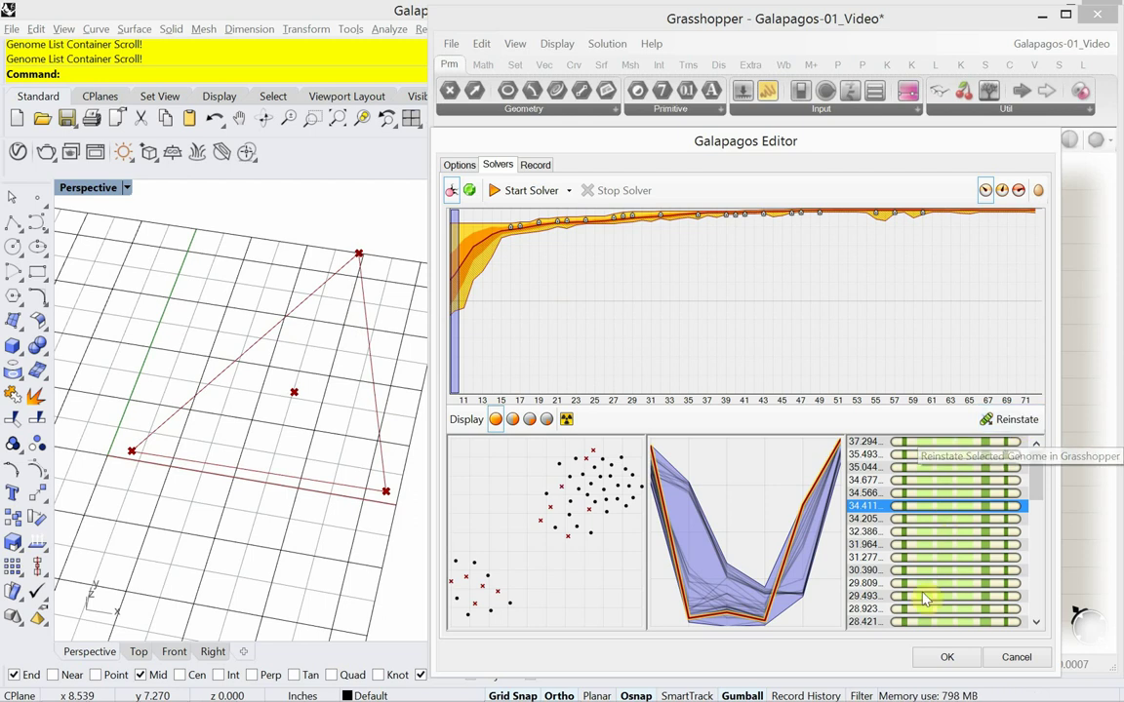
{"action": "left_click", "coordinate": [945, 660]}
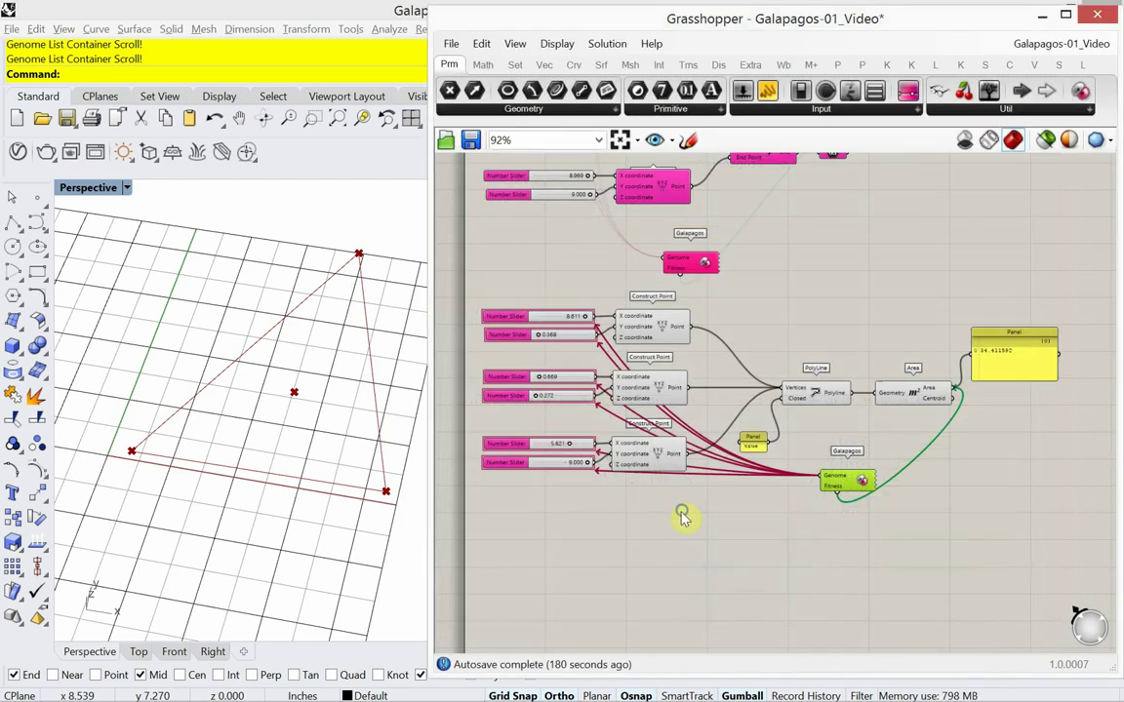
- Turn off the preview of the whole triangle area definition, from its sliders to the area panel
{"action": "scroll", "coordinate": [681, 517], "scroll_direction": "down", "scroll_amount": 3}
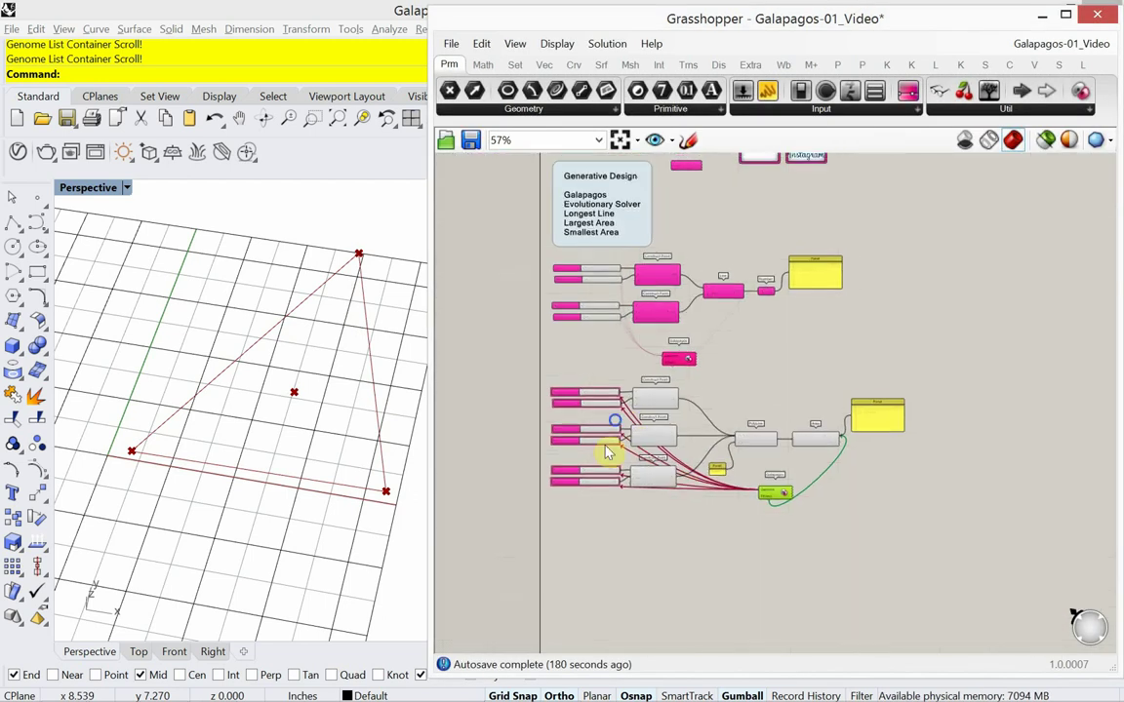
{"action": "scroll", "coordinate": [566, 310], "scroll_direction": "up", "scroll_amount": 2}
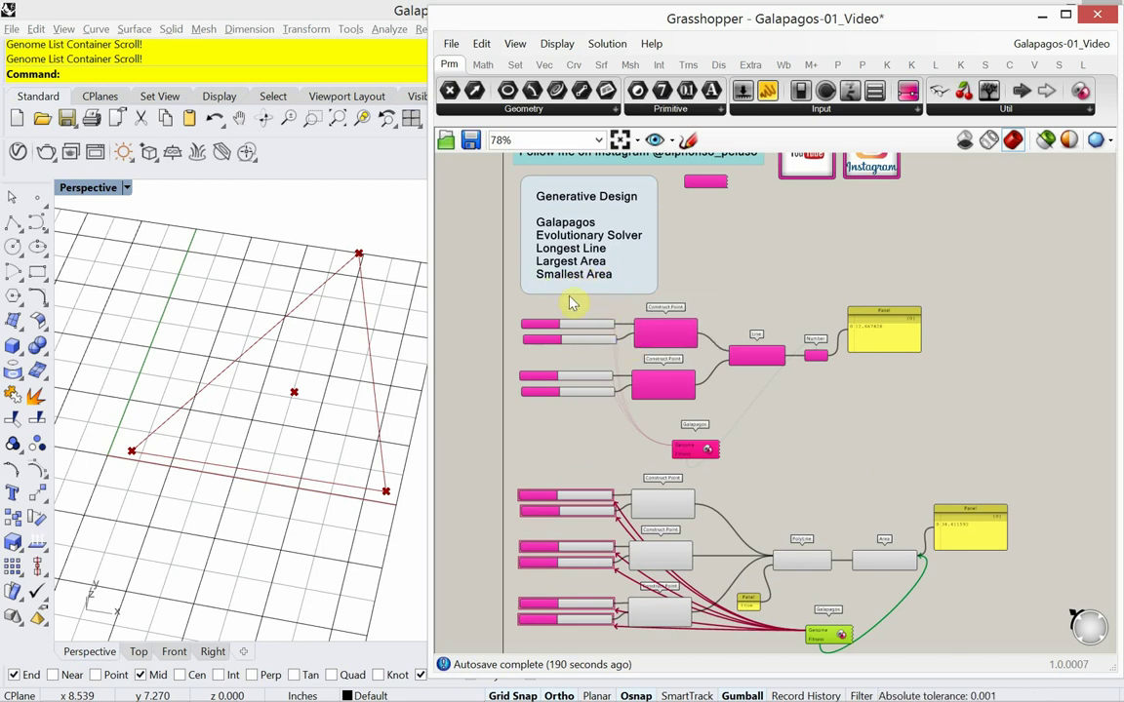
{"action": "scroll", "coordinate": [607, 389], "scroll_direction": "down", "scroll_amount": 5}
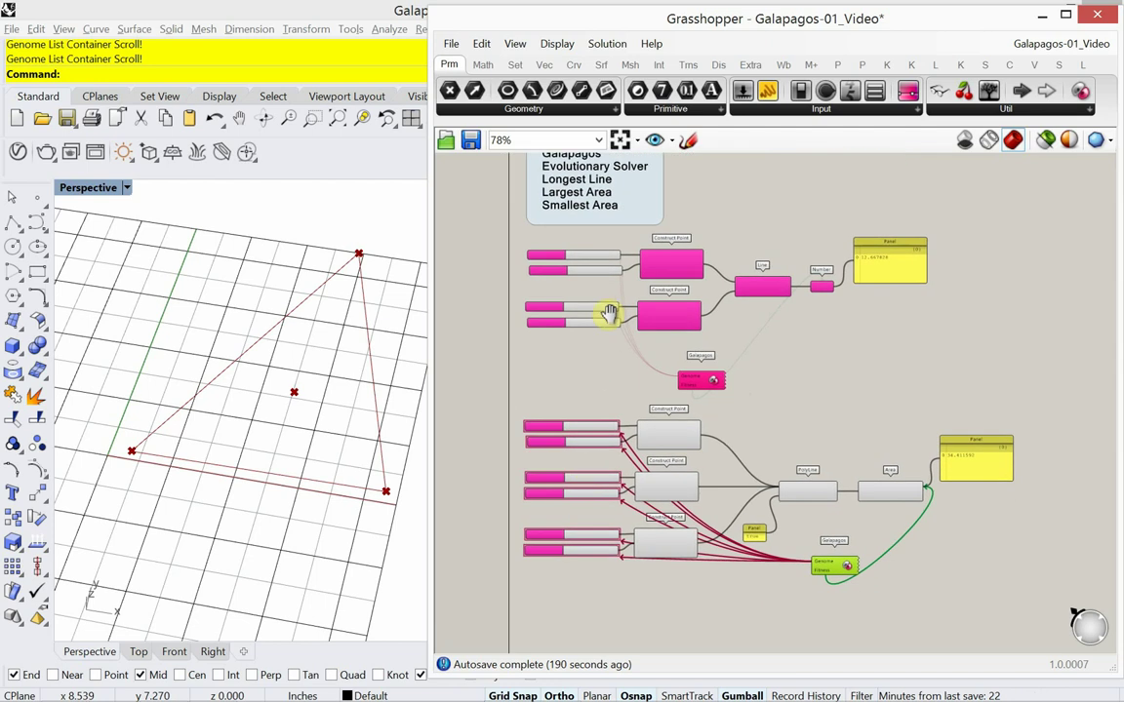
{"action": "left_click_drag", "start_coordinate": [1008, 512], "coordinate": [553, 338]}
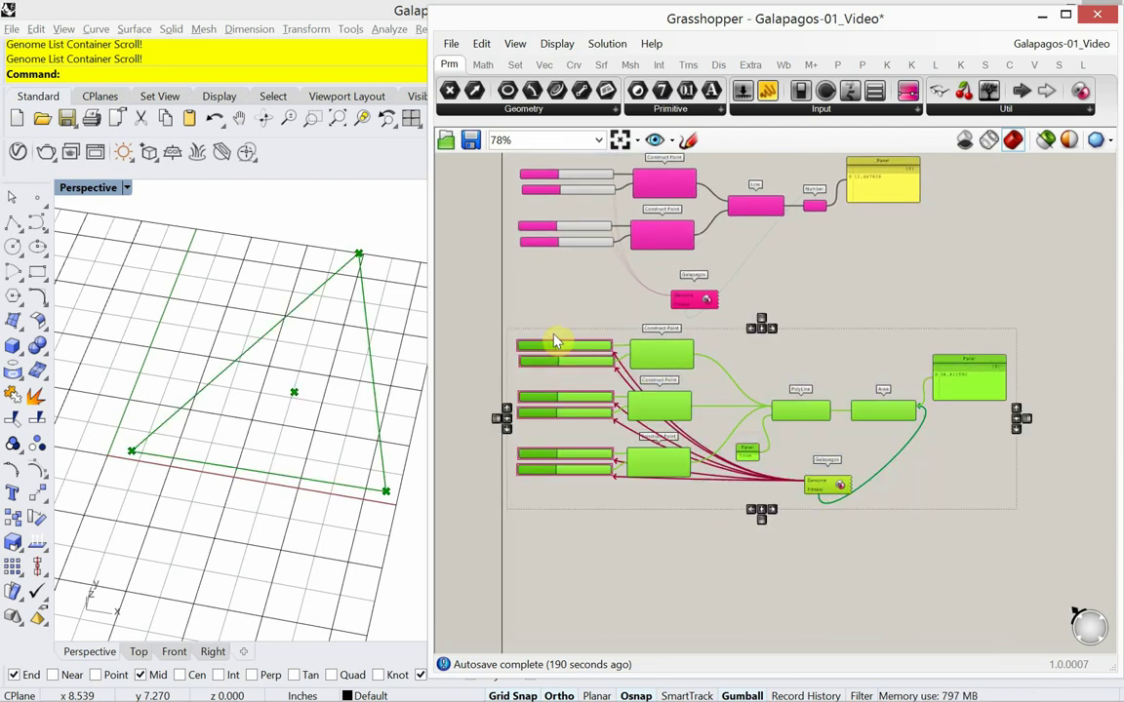
{"action": "key", "text": "ctrl+q"}
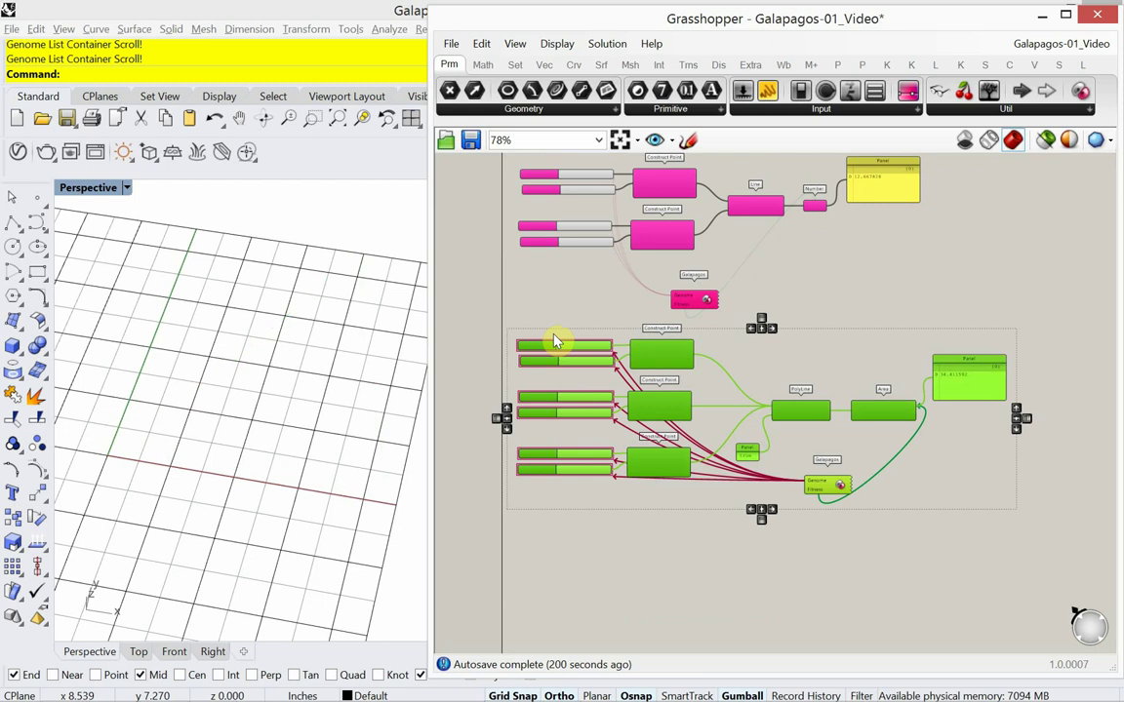
{"action": "left_click", "coordinate": [571, 539]}
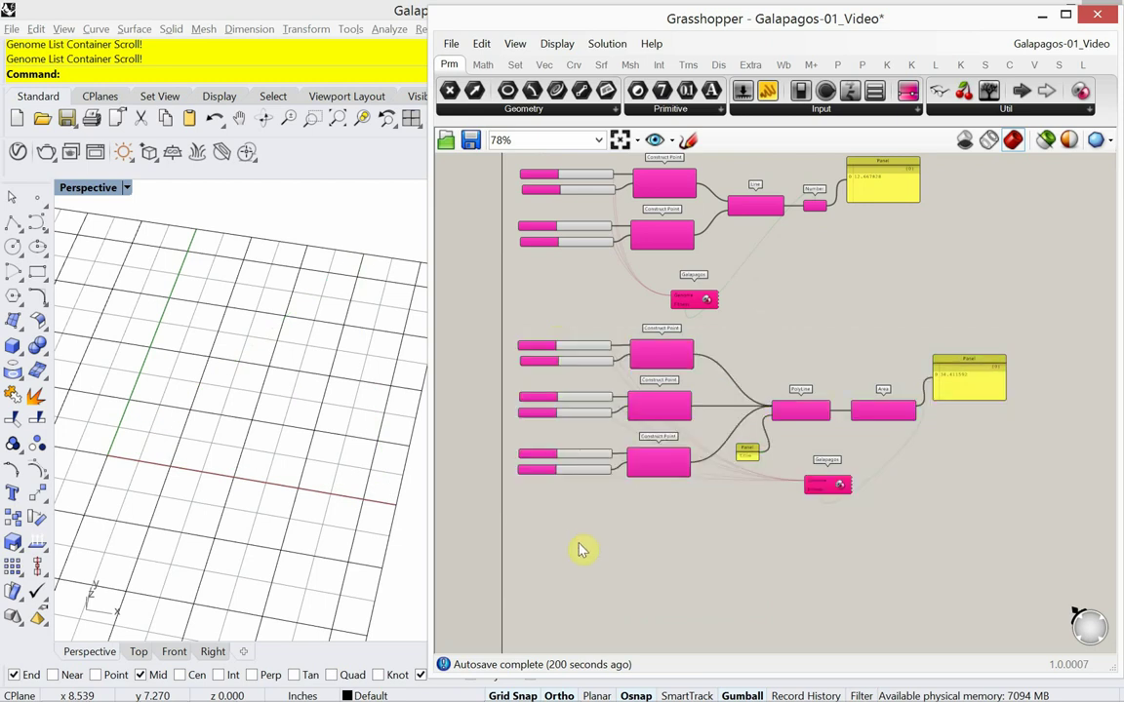
- Add a Plane Surface component in the empty canvas area below the triangle definition
{"action": "right_click_drag", "start_coordinate": [583, 549], "coordinate": [579, 532]}
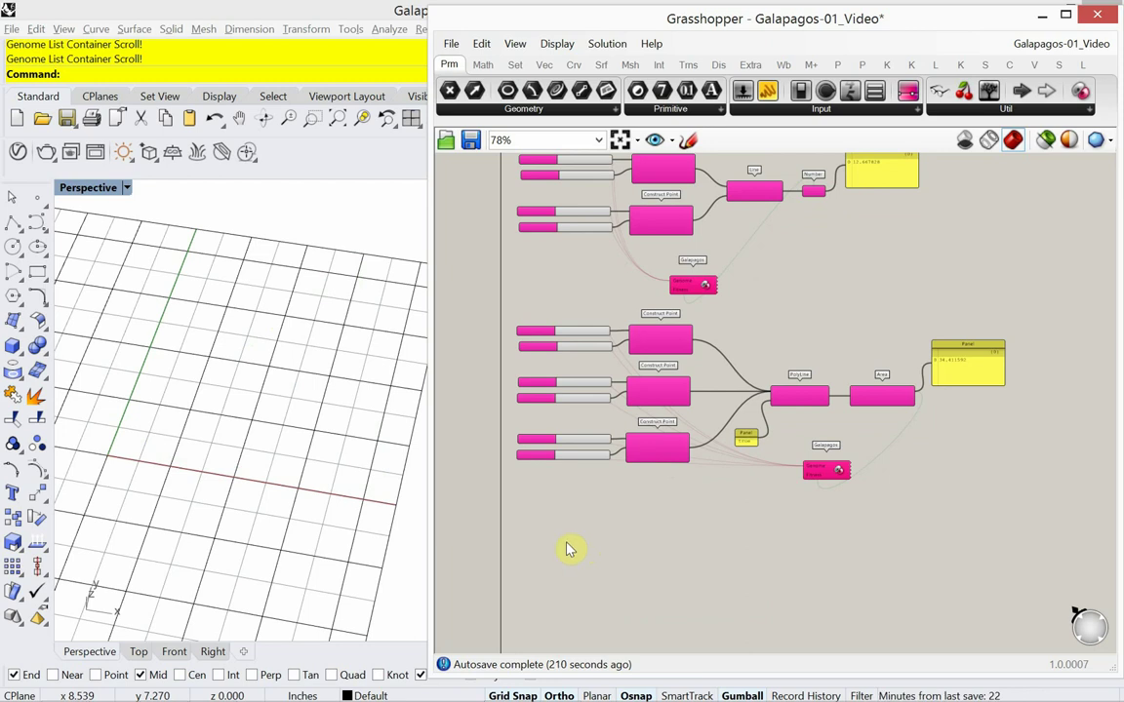
{"action": "scroll", "coordinate": [569, 551], "scroll_direction": "up", "scroll_amount": 3}
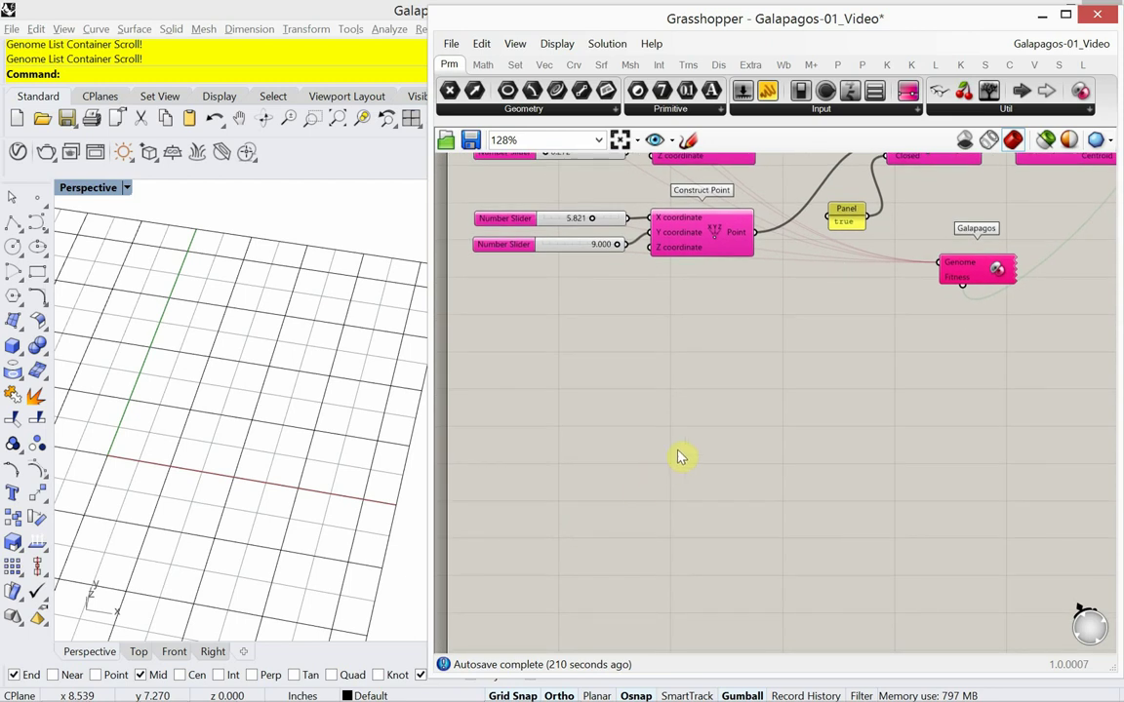
{"action": "double_click", "coordinate": [690, 478]}
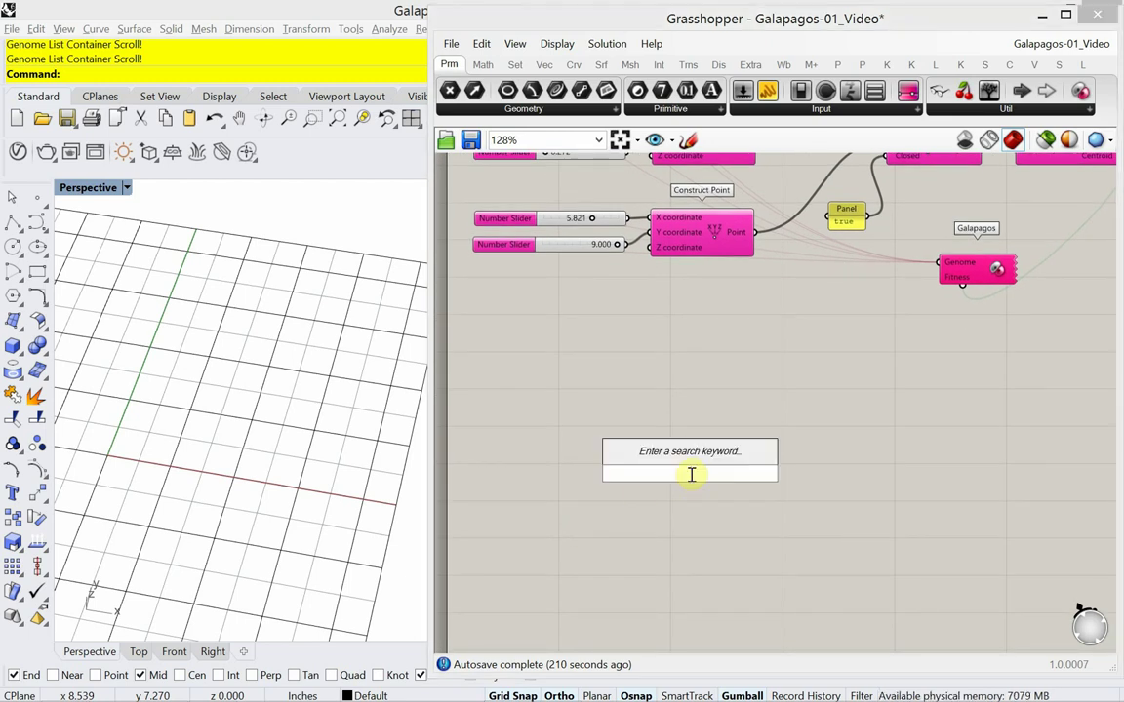
{"action": "type", "text": "plane"}
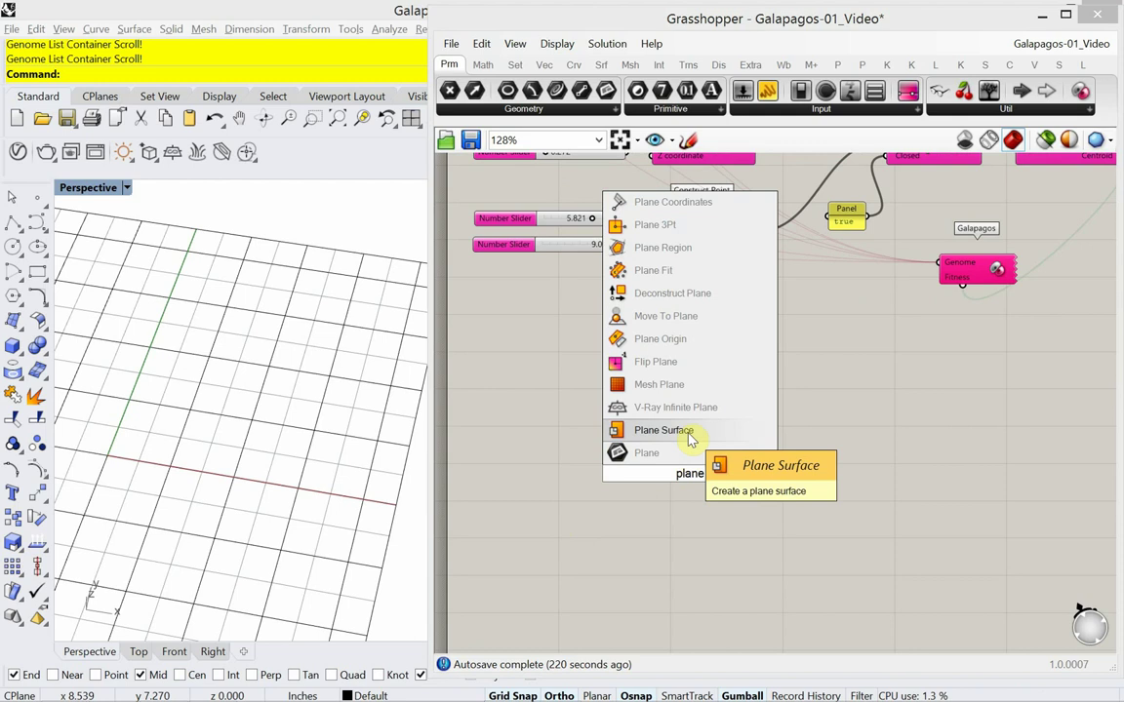
{"action": "left_click", "coordinate": [659, 431]}
{"action": "left_click_drag", "start_coordinate": [689, 478], "coordinate": [722, 444]}
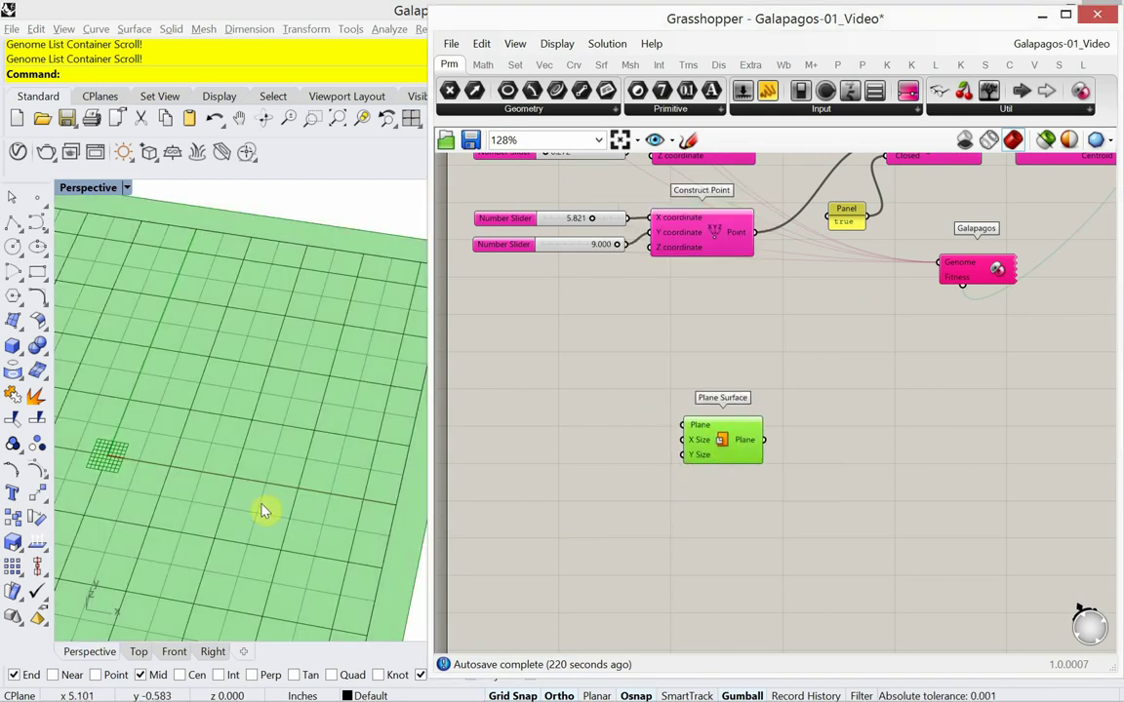
{"action": "scroll", "coordinate": [259, 492], "scroll_direction": "down", "scroll_amount": 5}
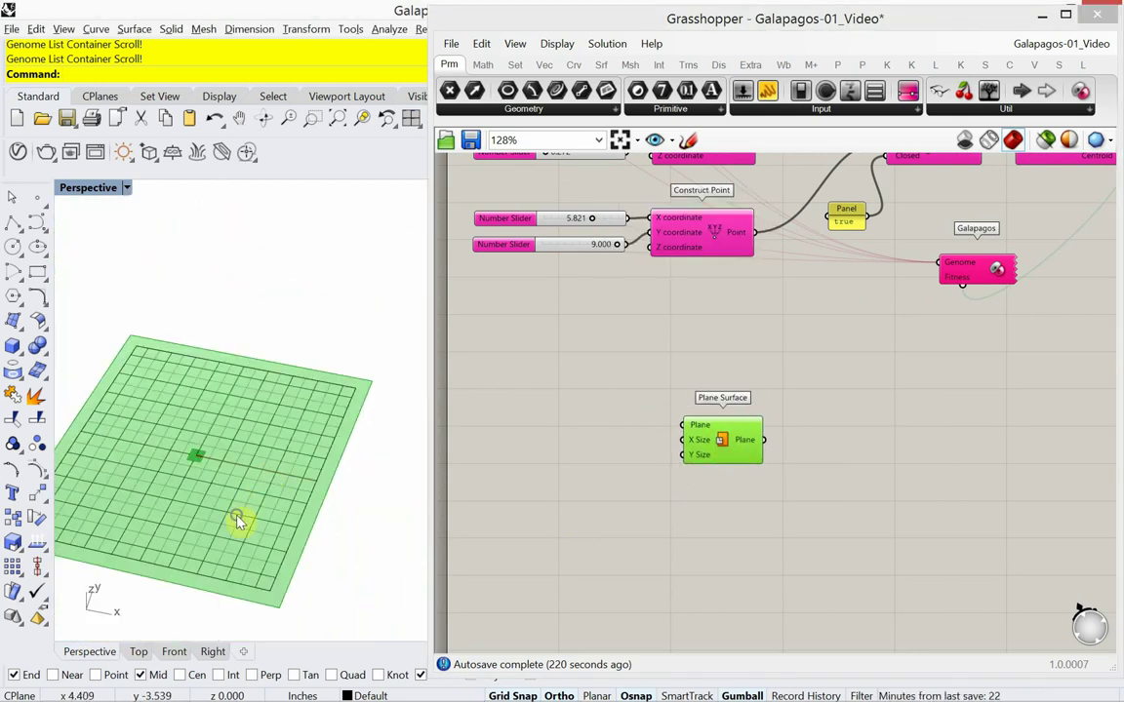
{"action": "right_click_drag", "start_coordinate": [238, 522], "coordinate": [349, 517]}
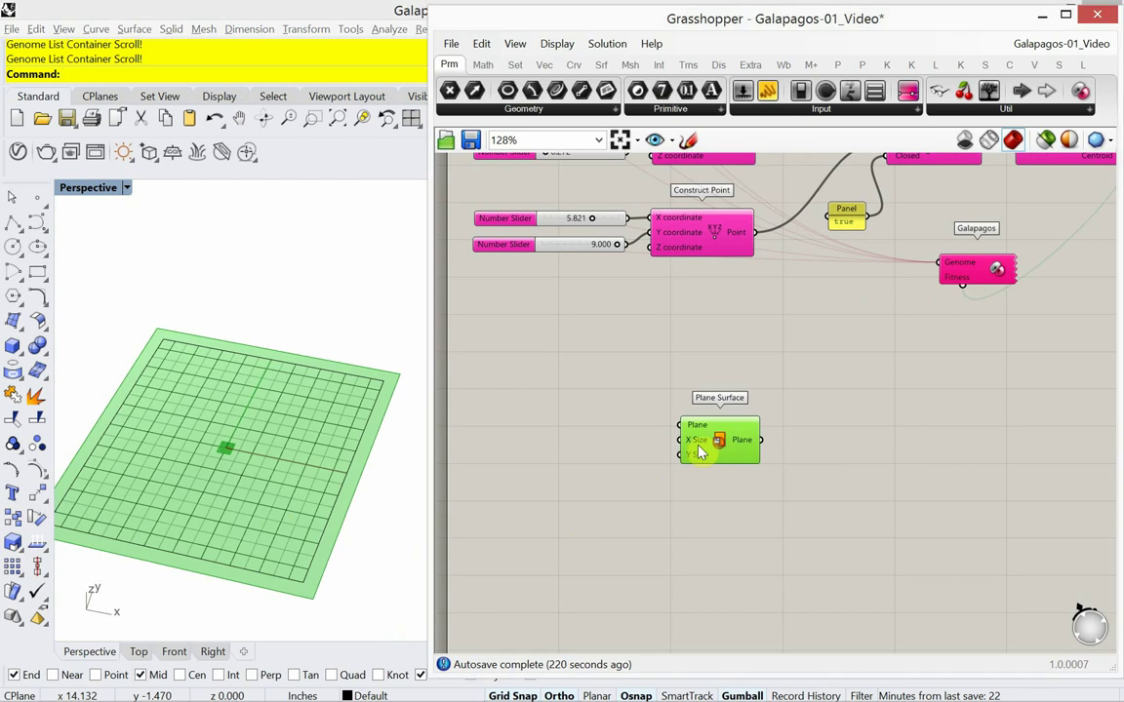
{"action": "left_click_drag", "start_coordinate": [722, 449], "coordinate": [657, 441]}
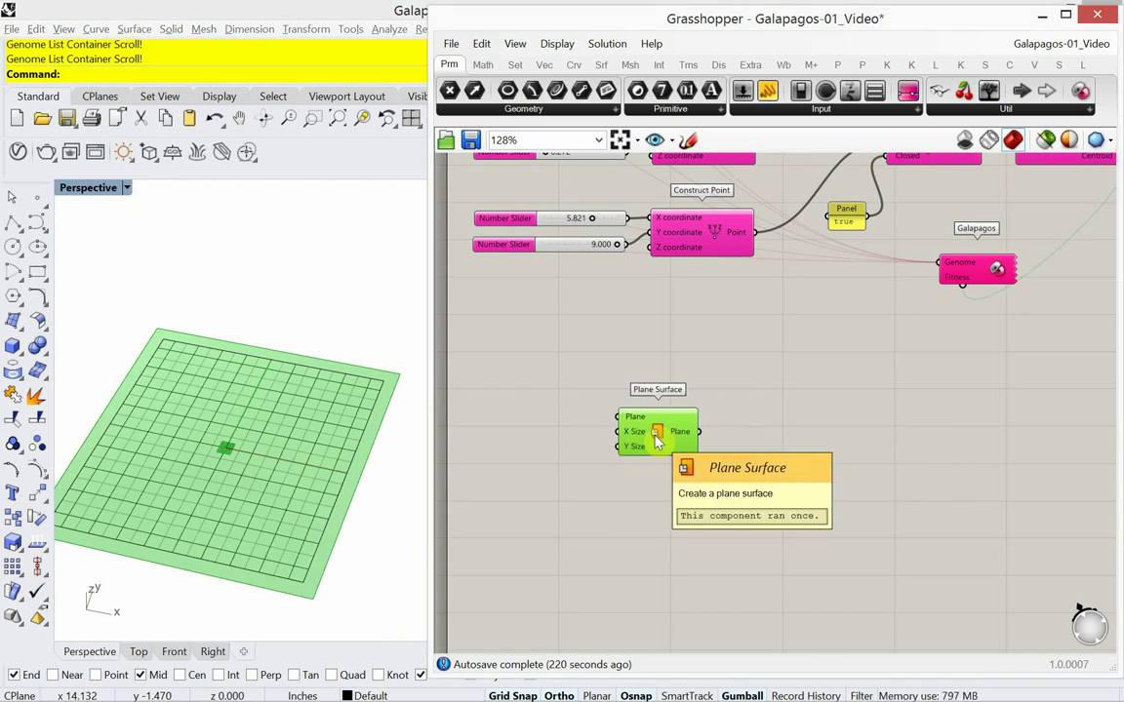
- Reposition the Plane Surface component below the lowest Construct Point and narrow the Grasshopper window slightly to show the whole surface in Rhino
{"action": "left_click_drag", "start_coordinate": [656, 442], "coordinate": [669, 441]}
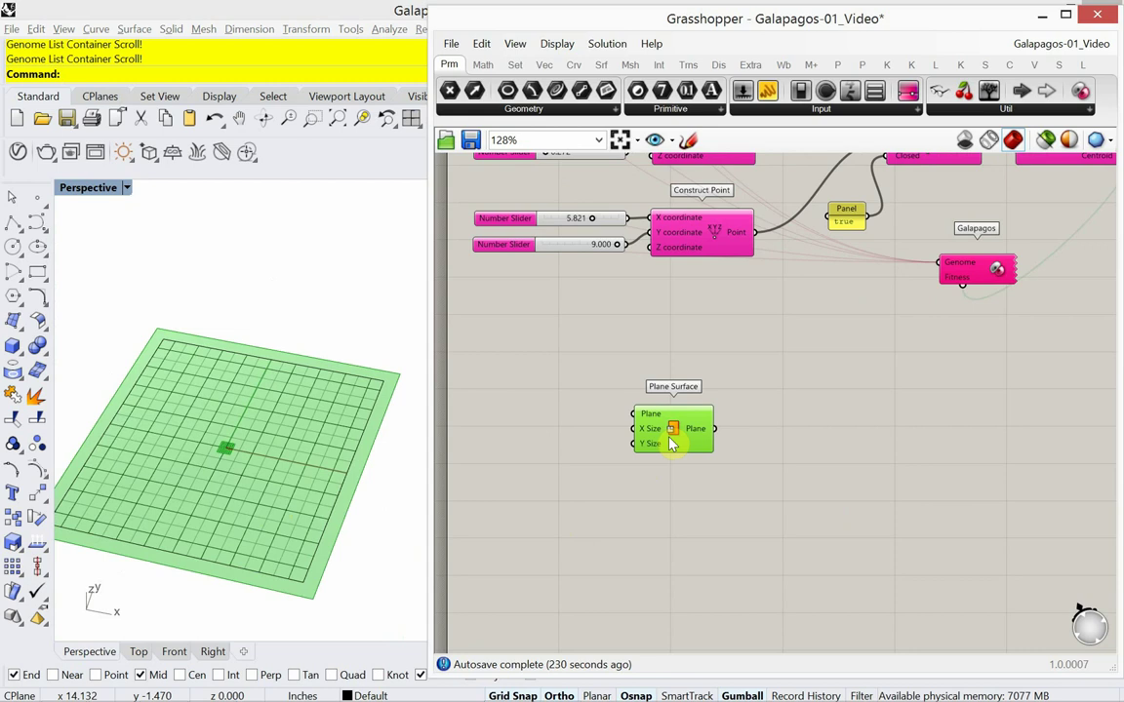
{"action": "left_click_drag", "start_coordinate": [670, 442], "coordinate": [713, 420]}
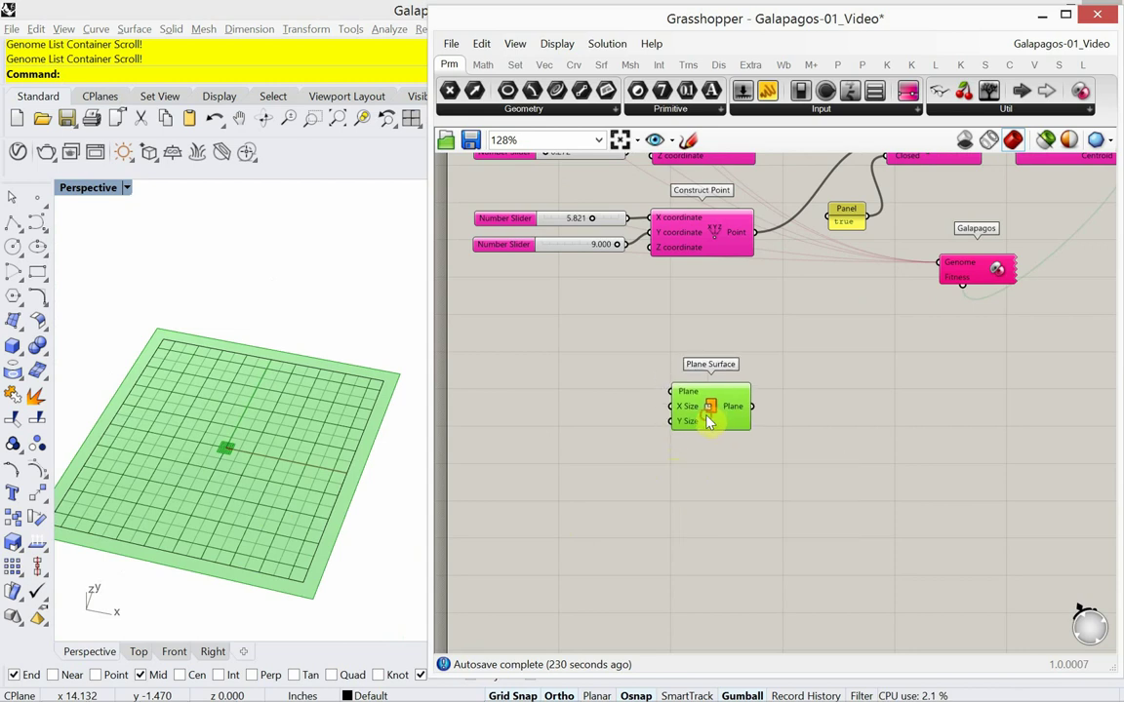
{"action": "right_click_drag", "start_coordinate": [283, 511], "coordinate": [236, 485], "text": "shift"}
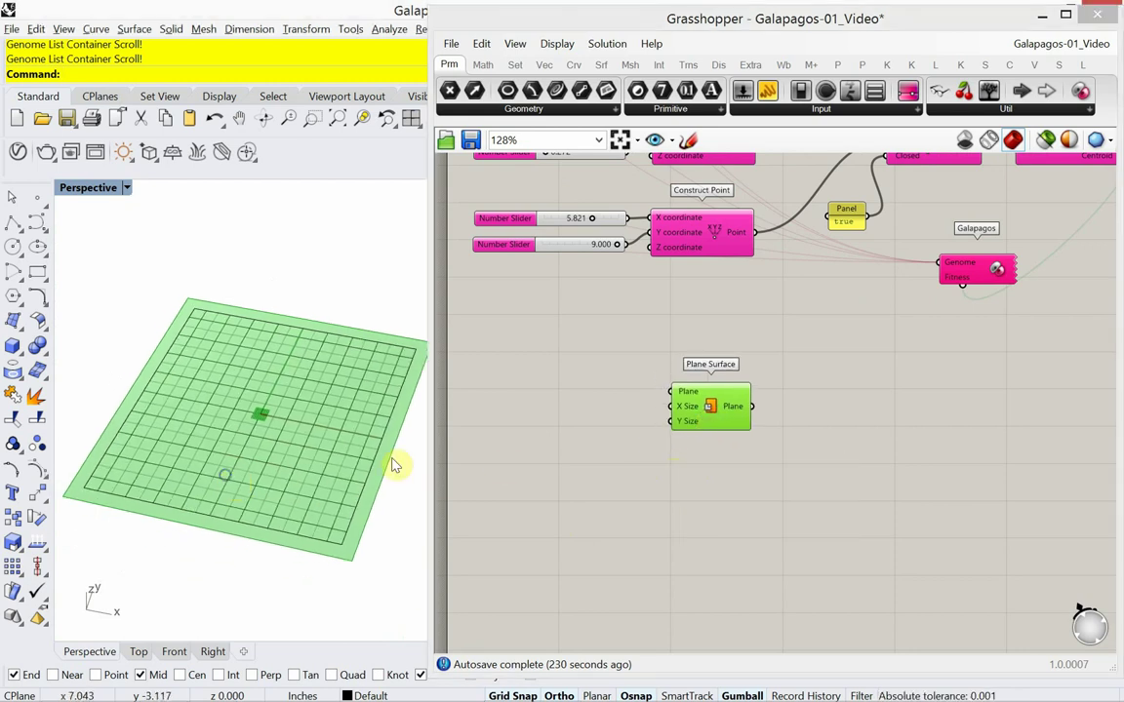
{"action": "left_click_drag", "start_coordinate": [429, 455], "coordinate": [441, 455]}
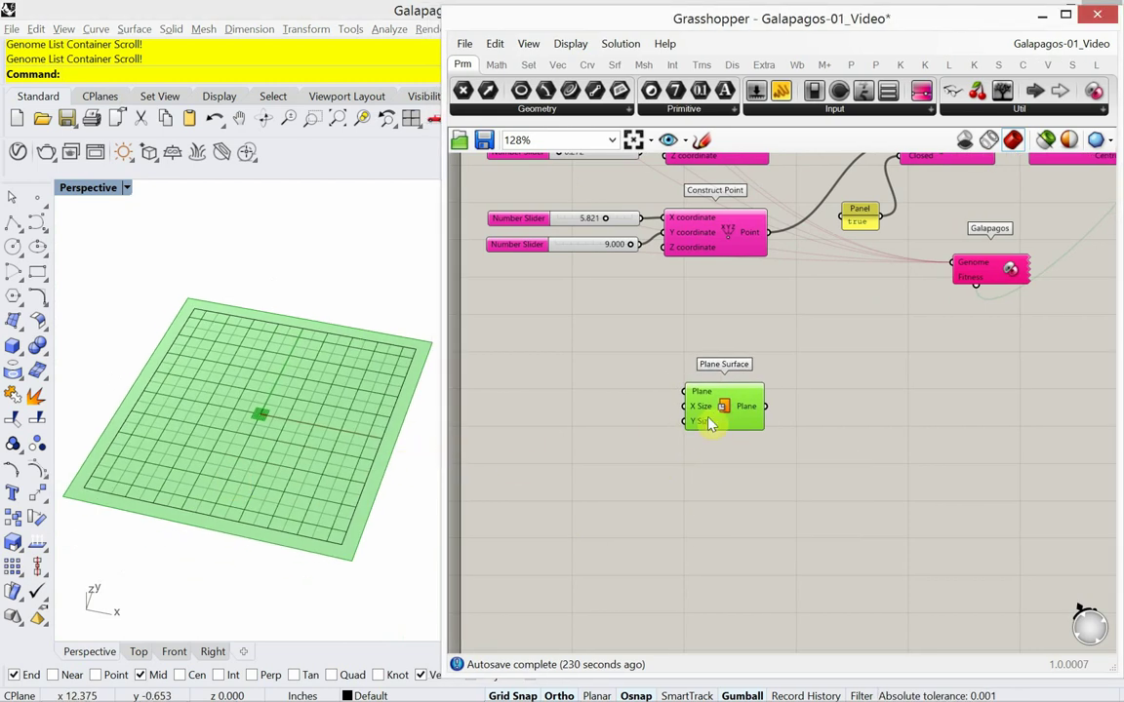
{"action": "left_click_drag", "start_coordinate": [695, 413], "coordinate": [675, 395]}
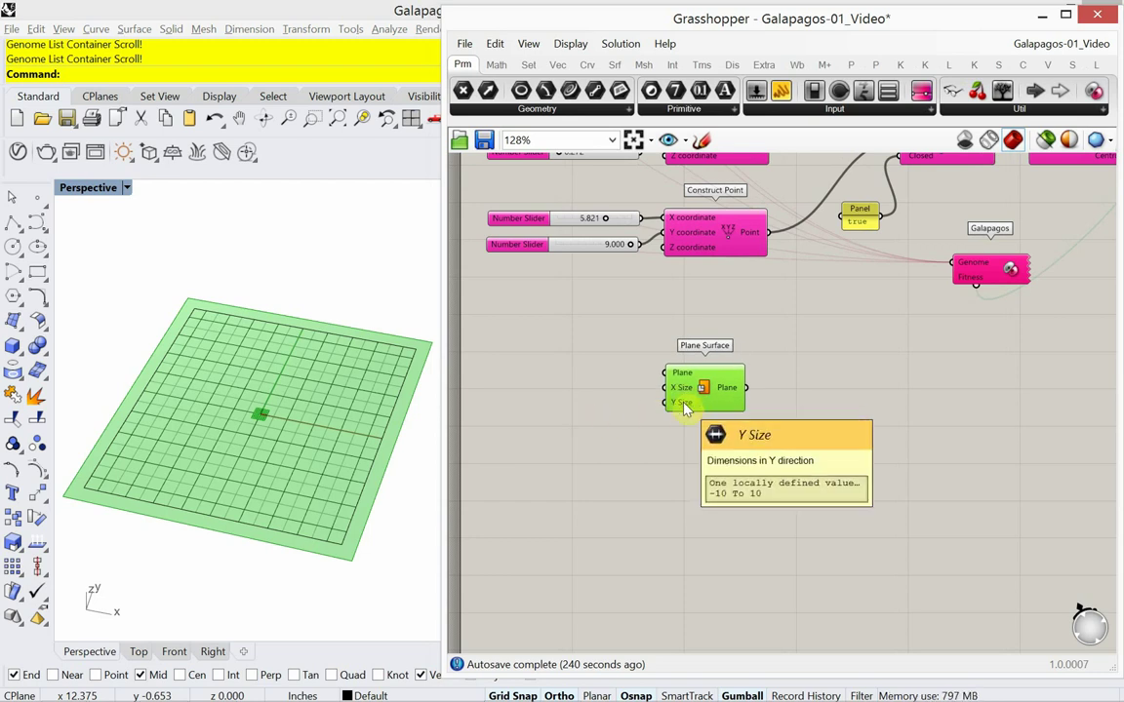
{"action": "mouse_move", "coordinate": [684, 404]}
{"action": "left_mouse_down"}
{"action": "mouse_move", "coordinate": [669, 418]}
{"action": "mouse_move", "coordinate": [695, 392]}
{"action": "mouse_move", "coordinate": [677, 409]}
{"action": "left_mouse_up"}
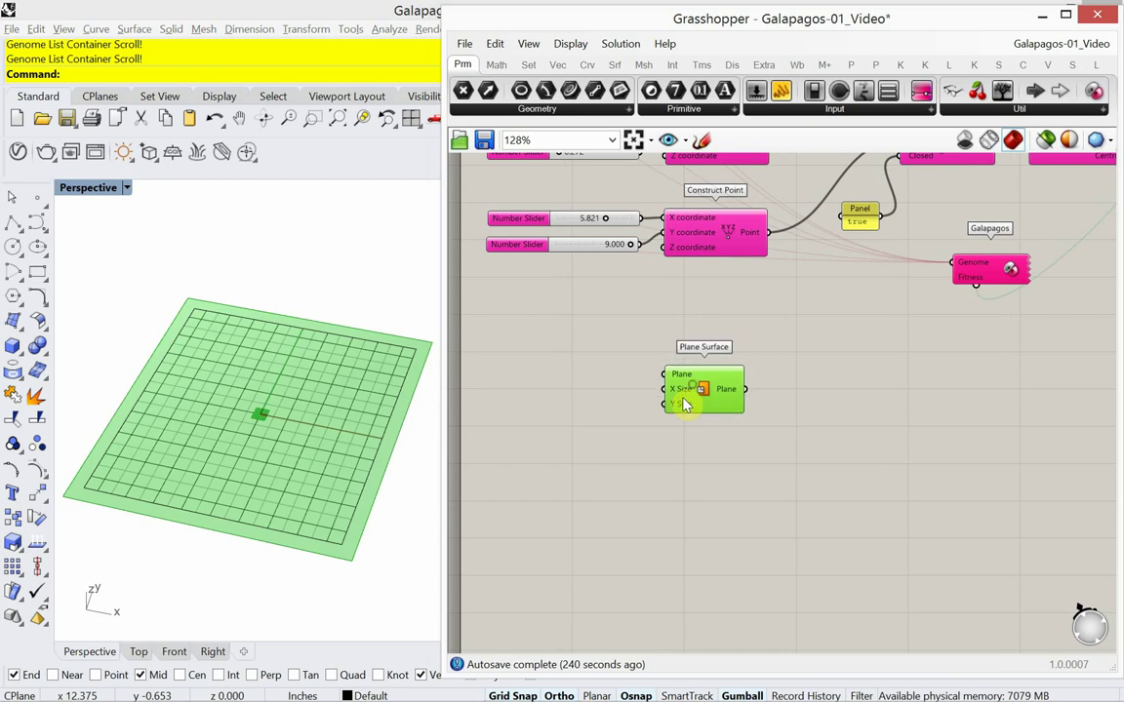
- Add an Evaluate Surface component beside Plane Surface and connect the Plane output to its Surface input
{"action": "left_click", "coordinate": [804, 404]}
{"action": "double_click", "coordinate": [805, 405]}
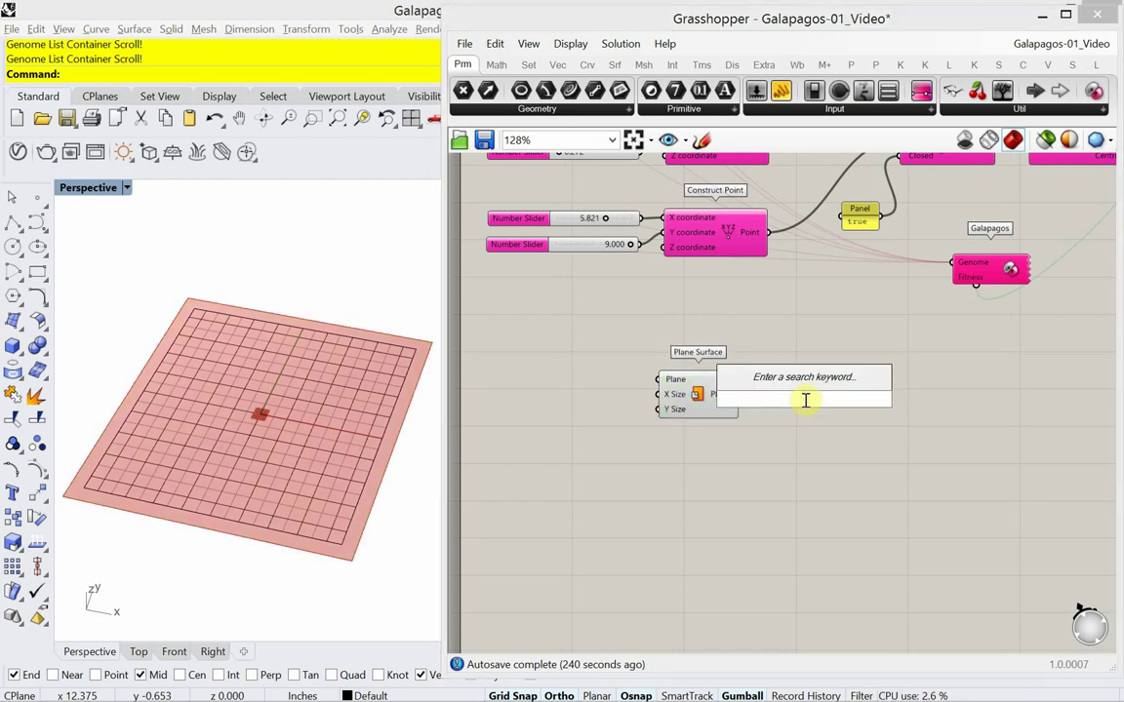
{"action": "type", "text": "evalua"}
{"action": "type", "text": "te"}
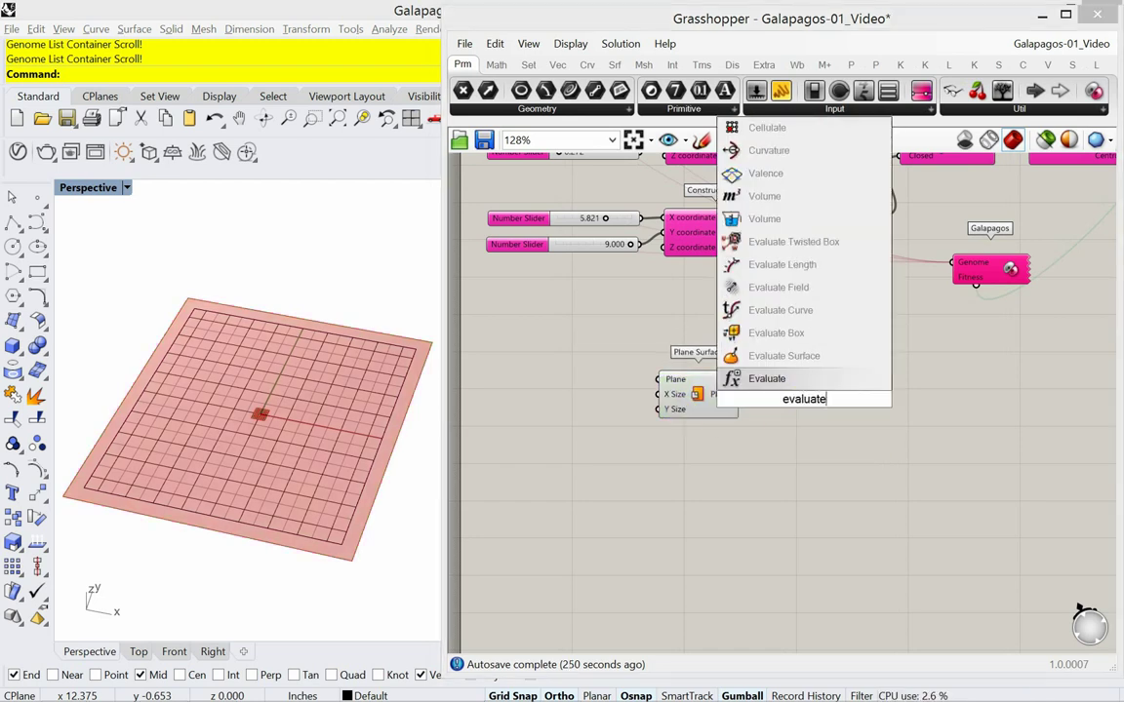
{"action": "left_click", "coordinate": [785, 357]}
{"action": "left_click_drag", "start_coordinate": [796, 439], "coordinate": [823, 436]}
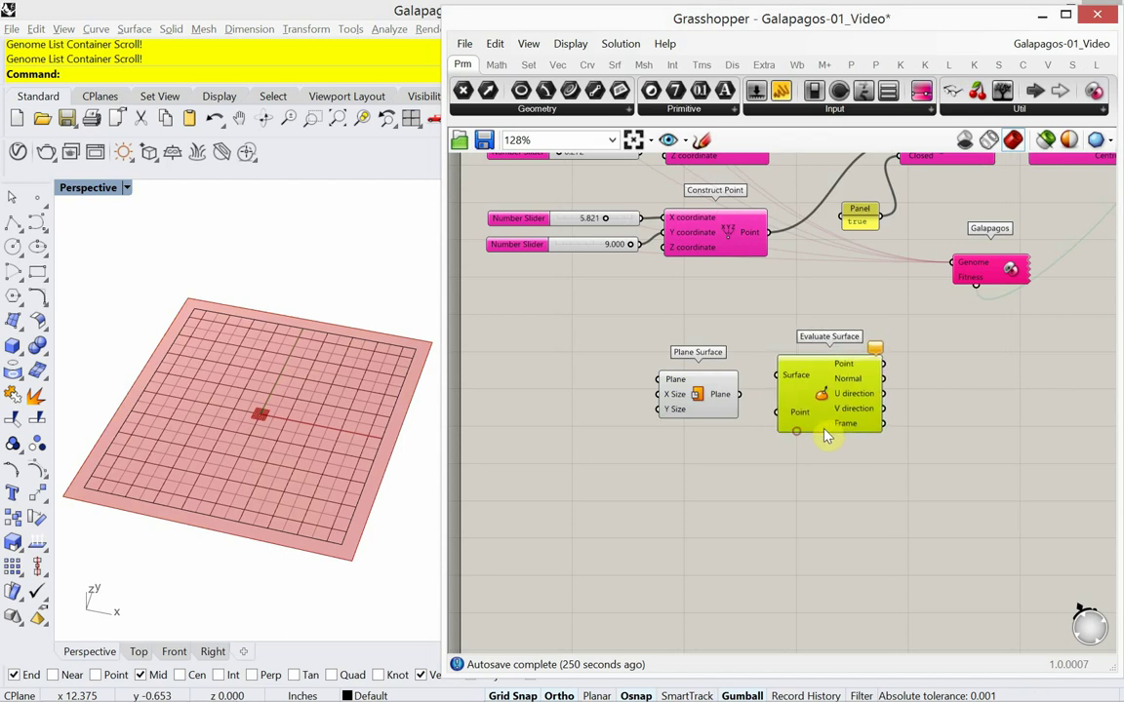
{"action": "left_click_drag", "start_coordinate": [739, 394], "coordinate": [802, 409]}
- Add an MD Slider wired to Evaluate Surface's Point input, and move its handle to 0.0 ; 0.0 and on to about 0.61 ; 0.69
{"action": "double_click", "coordinate": [593, 500]}
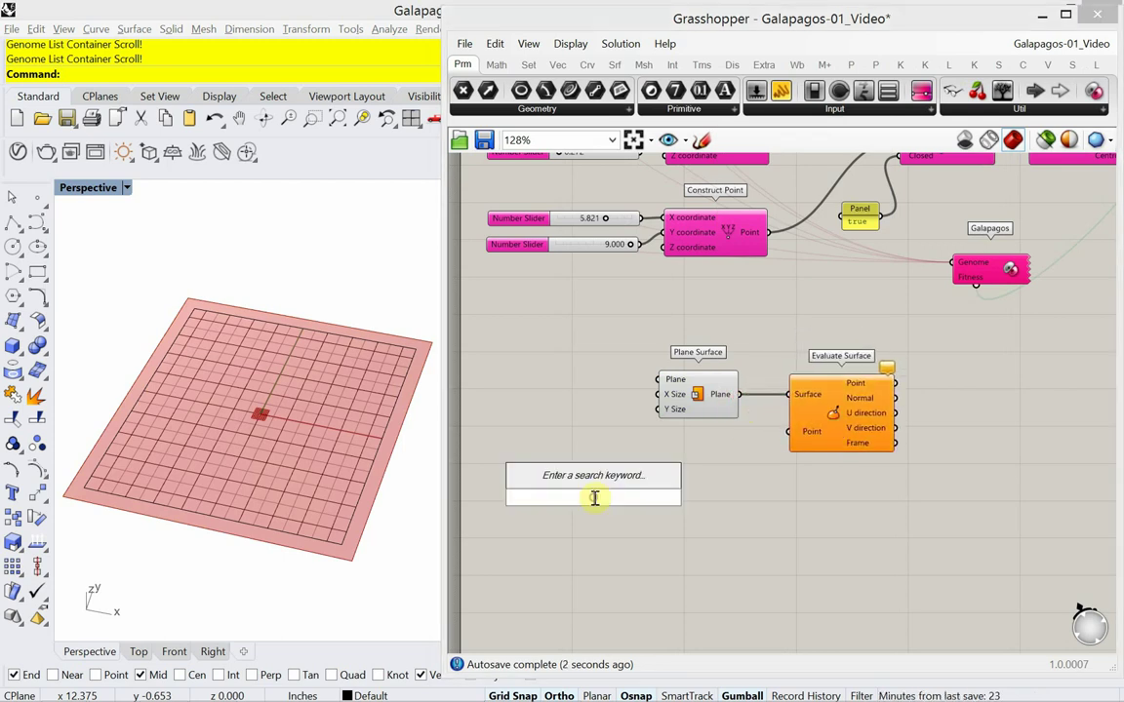
{"action": "type", "text": "md"}
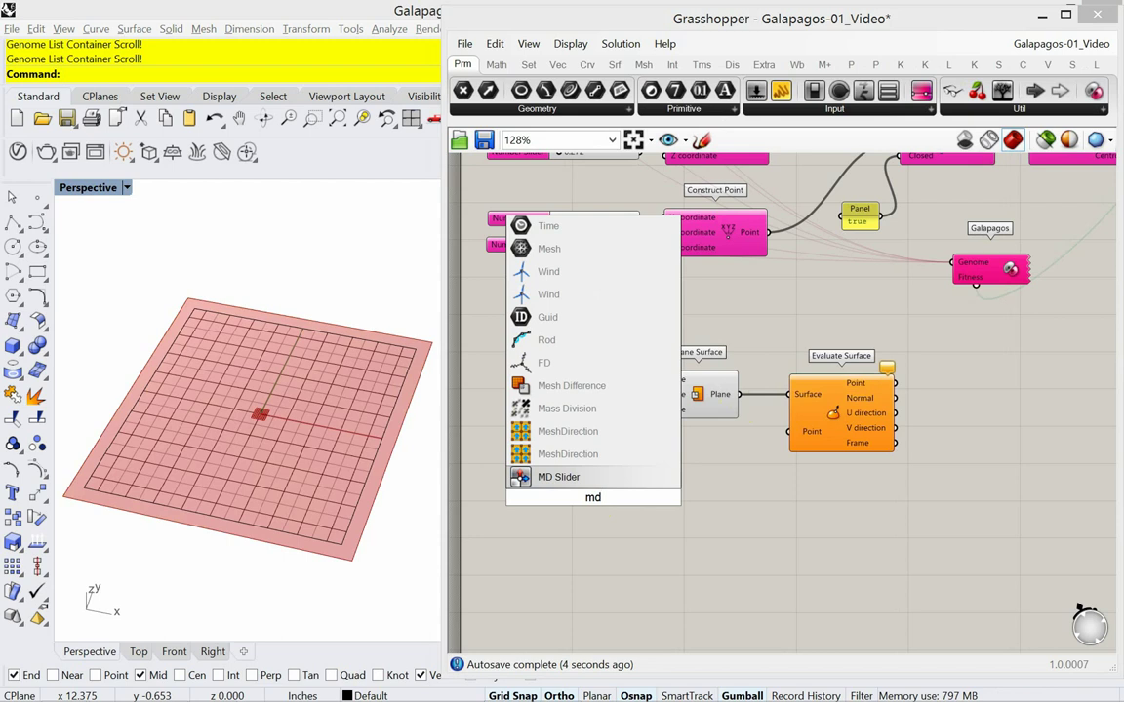
{"action": "left_click", "coordinate": [558, 477]}
{"action": "left_click_drag", "start_coordinate": [607, 519], "coordinate": [790, 436]}
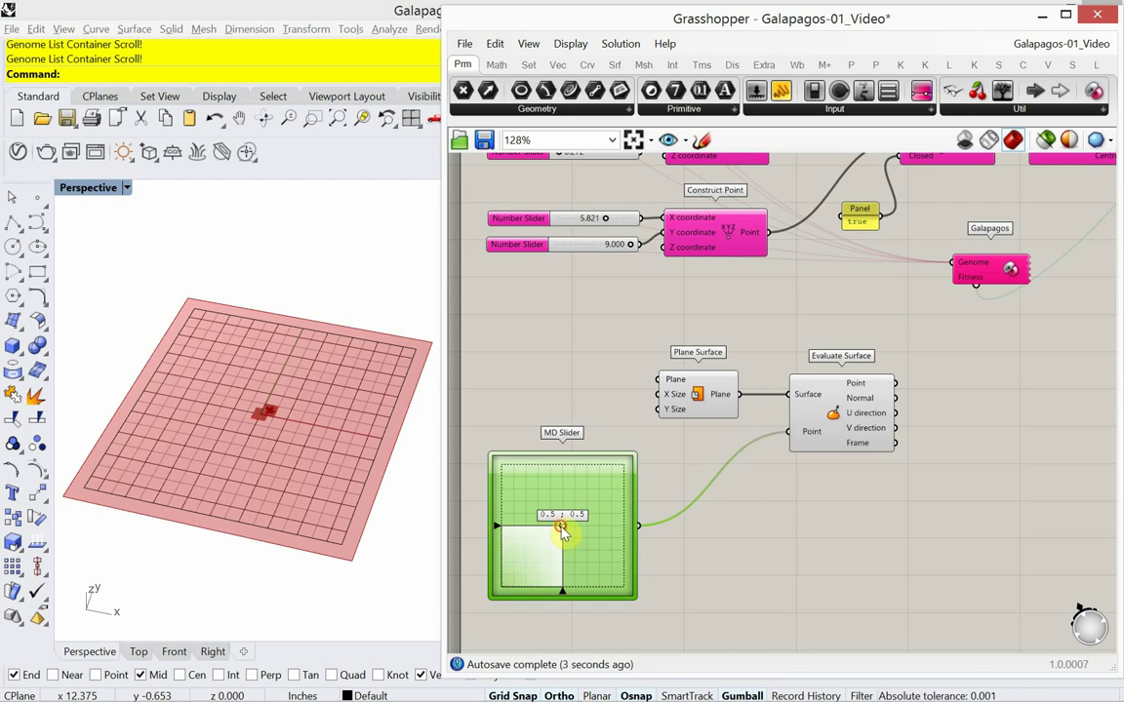
{"action": "left_click_drag", "start_coordinate": [563, 532], "coordinate": [503, 600]}
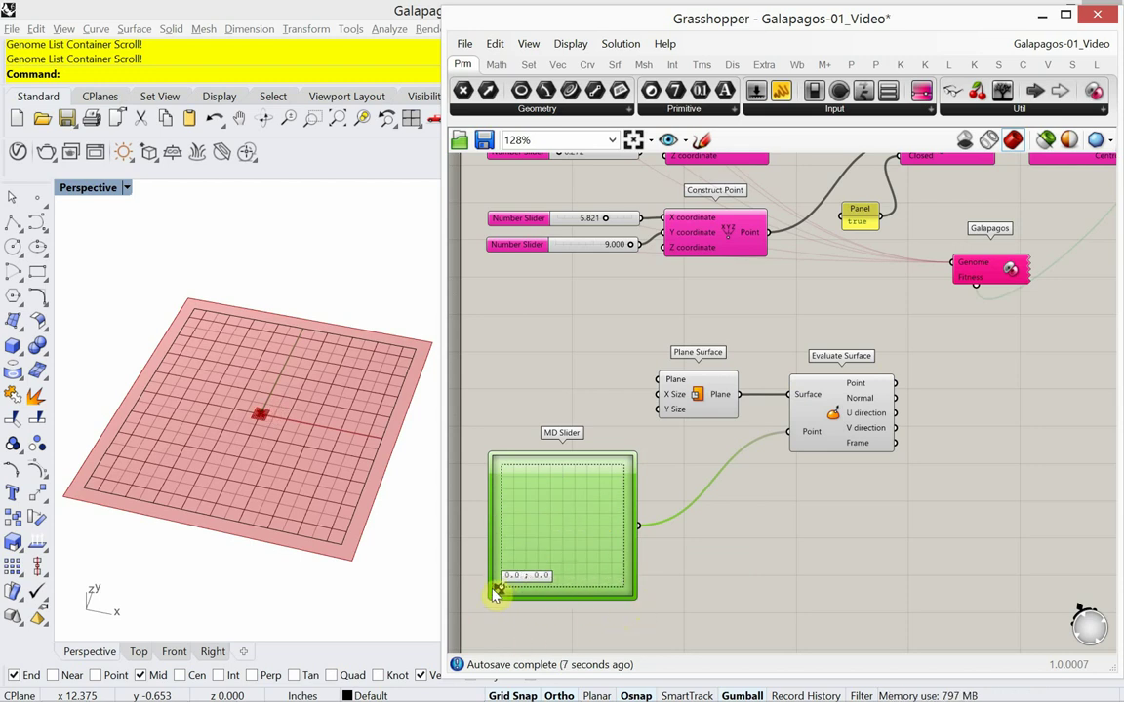
{"action": "left_click_drag", "start_coordinate": [497, 592], "coordinate": [576, 502]}
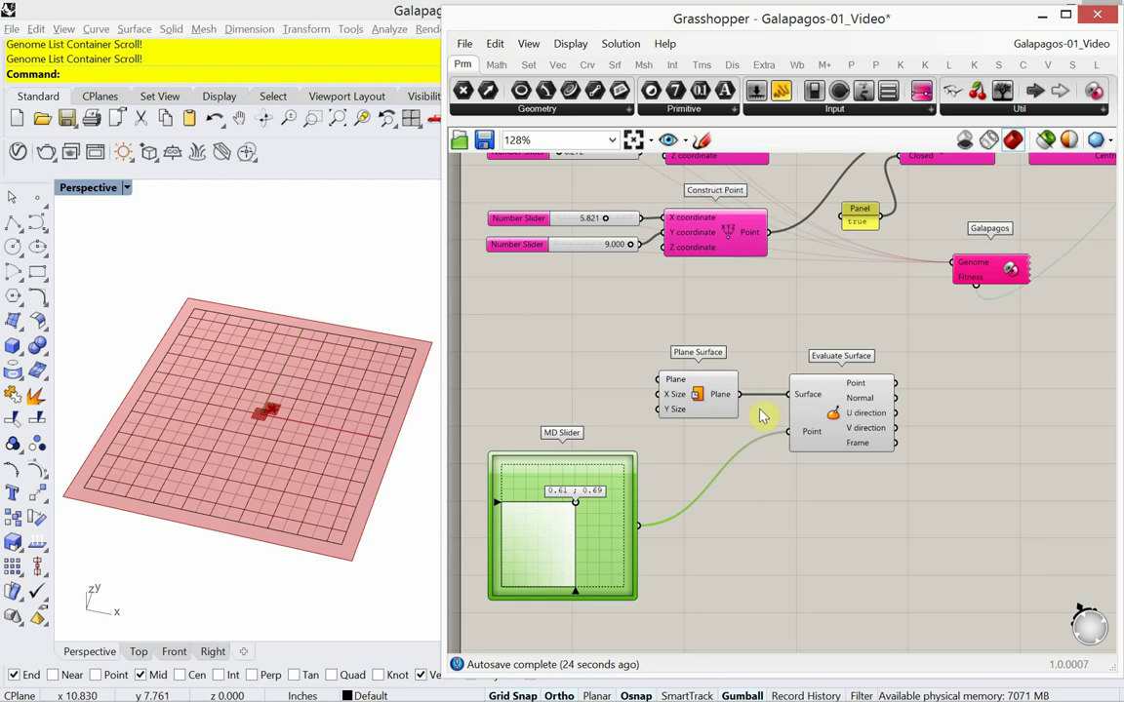
- Reparameterize the Surface input of Evaluate Surface and move the MD Slider's handle to about 0.15 ; 0.25
{"action": "mouse_move", "coordinate": [800, 400]}
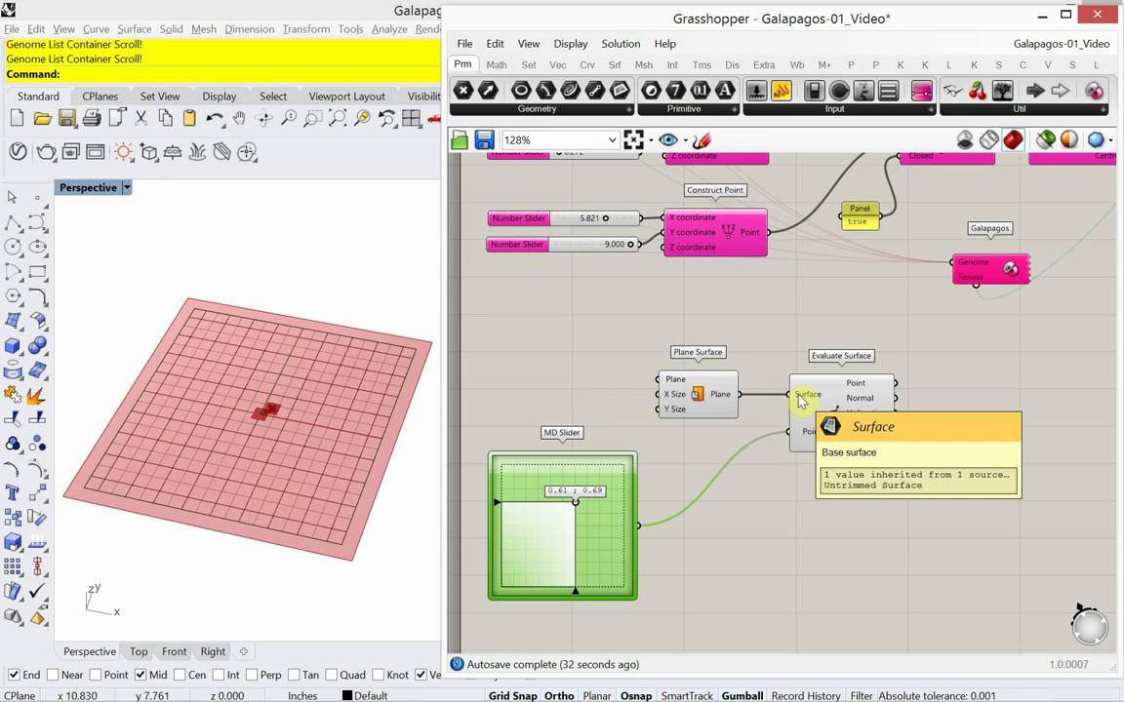
{"action": "right_click", "coordinate": [800, 400]}
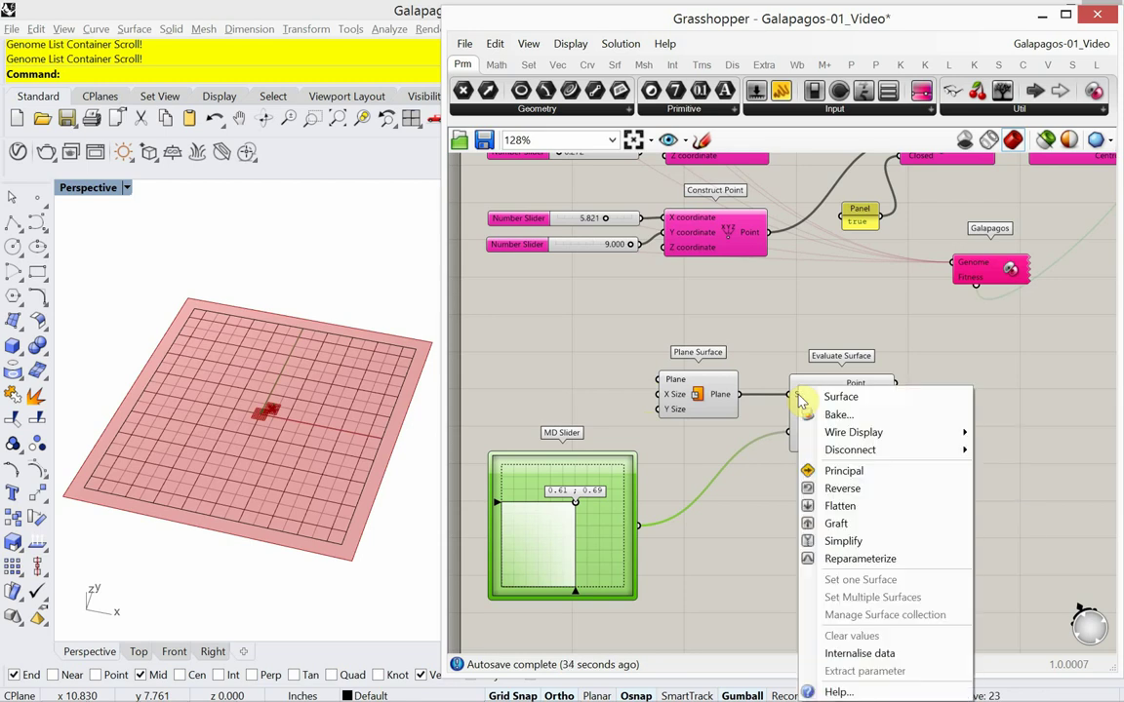
{"action": "left_click", "coordinate": [855, 559]}
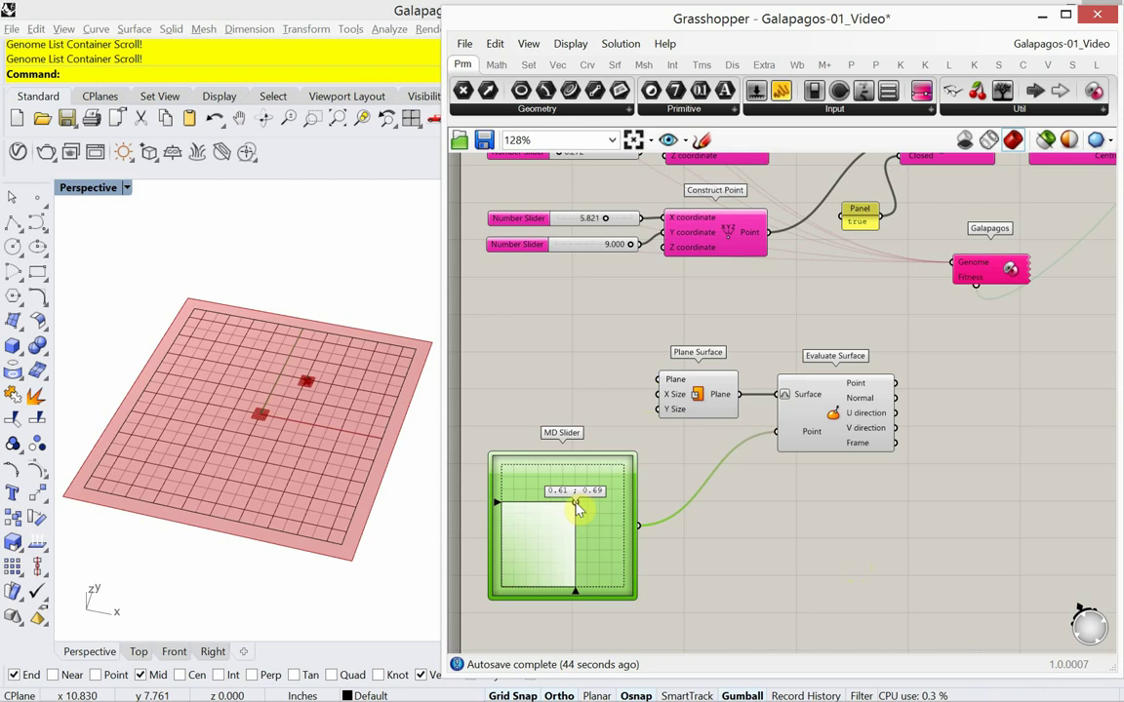
{"action": "left_click_drag", "start_coordinate": [578, 507], "coordinate": [520, 558]}
- Compare the setup with the triangle's number sliders and set the MD Slider to about 0.17 ; 0.12
{"action": "right_click_drag", "start_coordinate": [709, 532], "coordinate": [694, 507]}
{"action": "scroll", "coordinate": [610, 413], "scroll_direction": "down", "scroll_amount": 3}
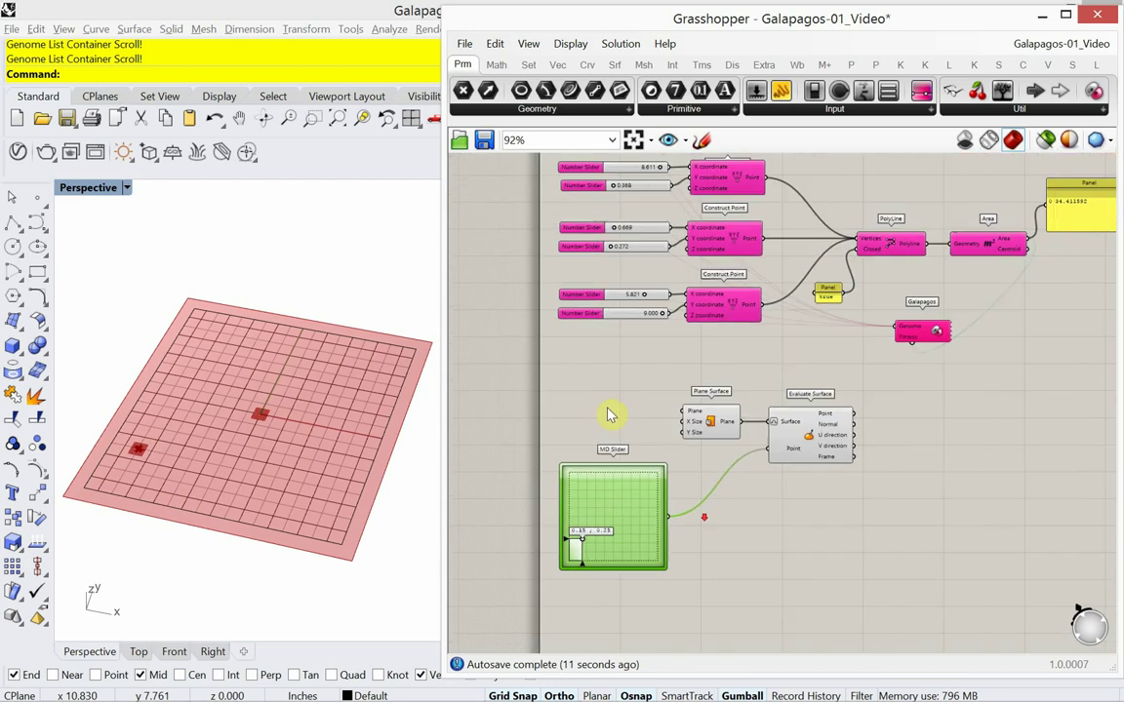
{"action": "right_click_drag", "start_coordinate": [609, 414], "coordinate": [581, 454]}
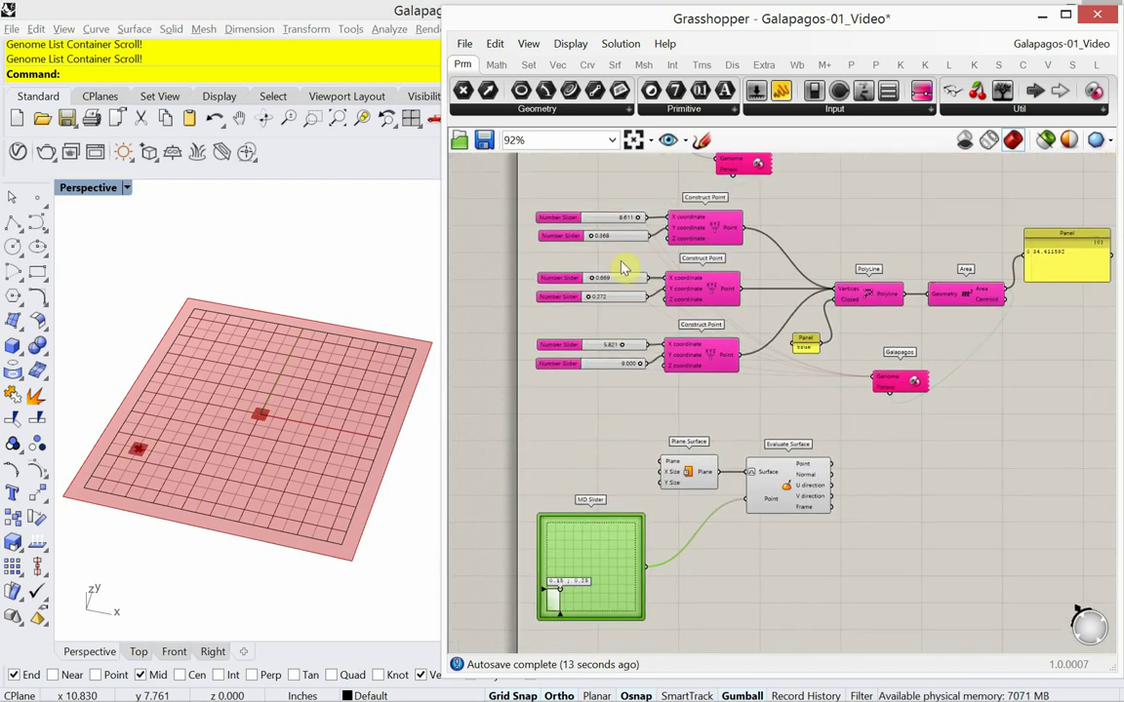
{"action": "scroll", "coordinate": [624, 269], "scroll_direction": "up", "scroll_amount": 3}
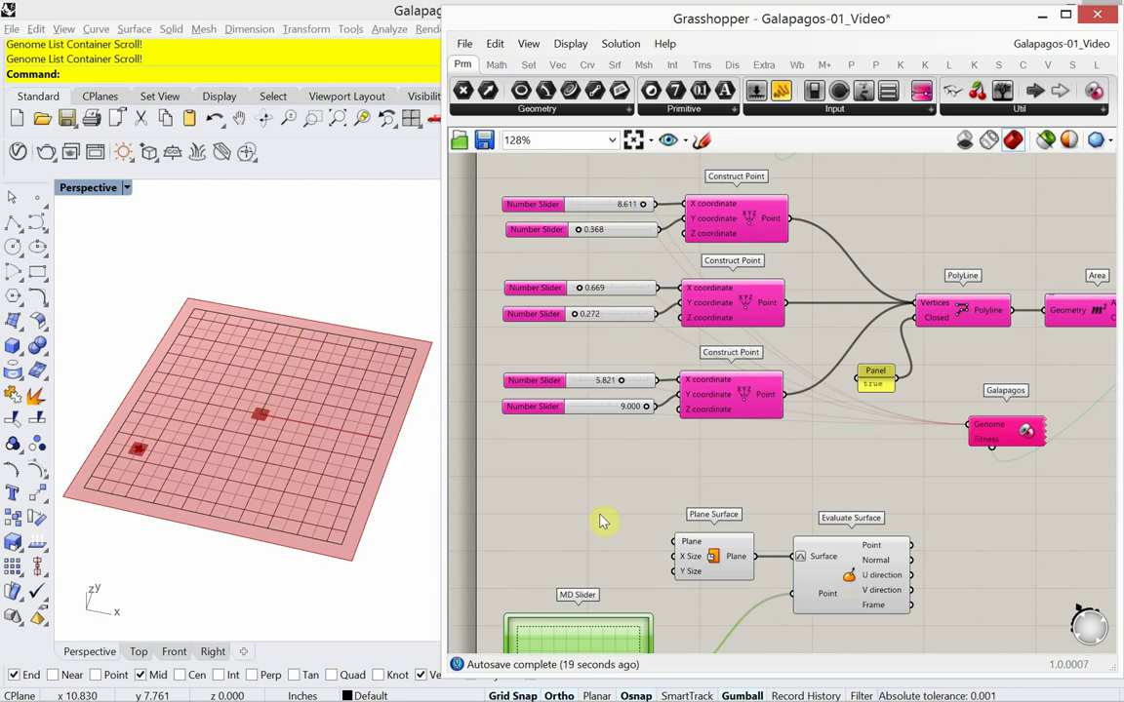
{"action": "right_click_drag", "start_coordinate": [601, 522], "coordinate": [602, 354]}
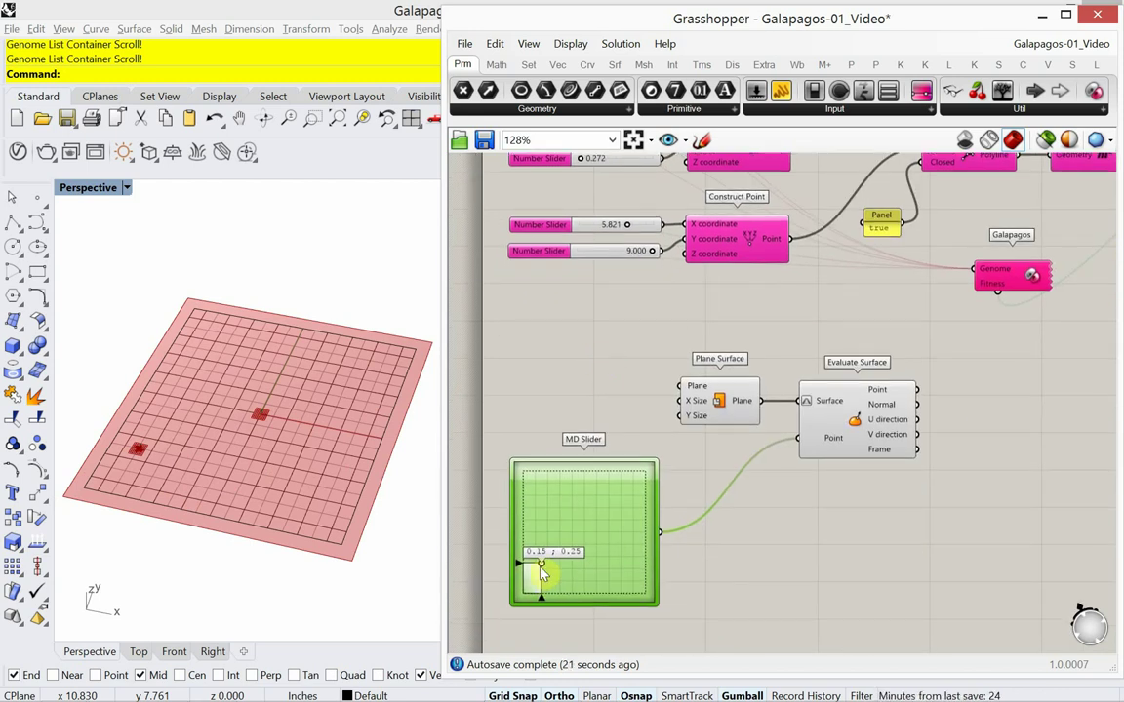
{"action": "mouse_move", "coordinate": [543, 575]}
{"action": "left_mouse_down"}
{"action": "mouse_move", "coordinate": [548, 593]}
{"action": "mouse_move", "coordinate": [569, 480]}
{"action": "mouse_move", "coordinate": [544, 586]}
{"action": "left_mouse_up"}
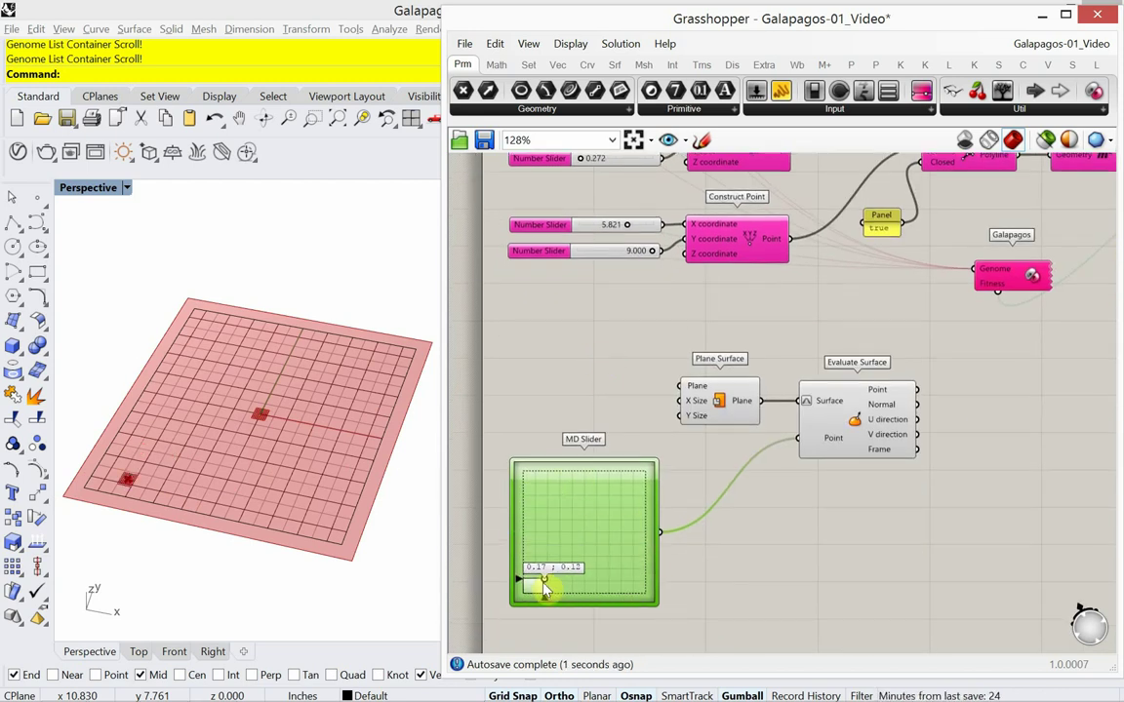
- Duplicate the MD Slider below the first, add its wire to Evaluate Surface's Point input, and set it to about 0.35 ; 0.7
{"action": "right_click_drag", "start_coordinate": [739, 557], "coordinate": [715, 514]}
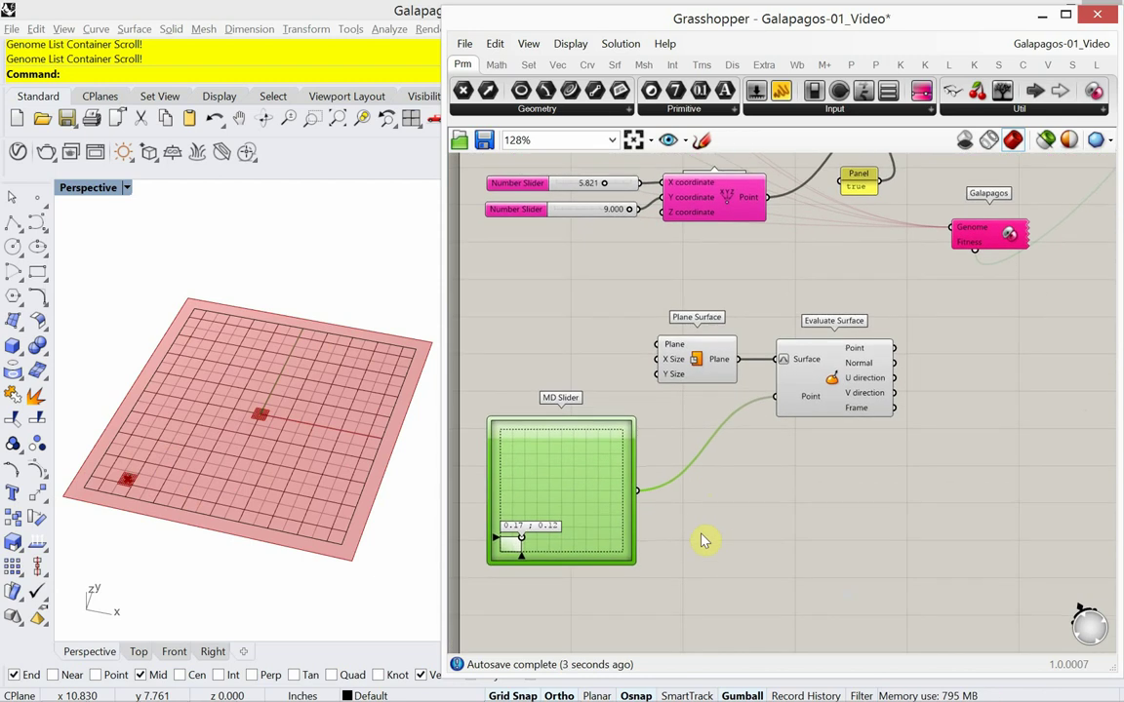
{"action": "left_click_drag", "start_coordinate": [585, 544], "coordinate": [772, 290]}
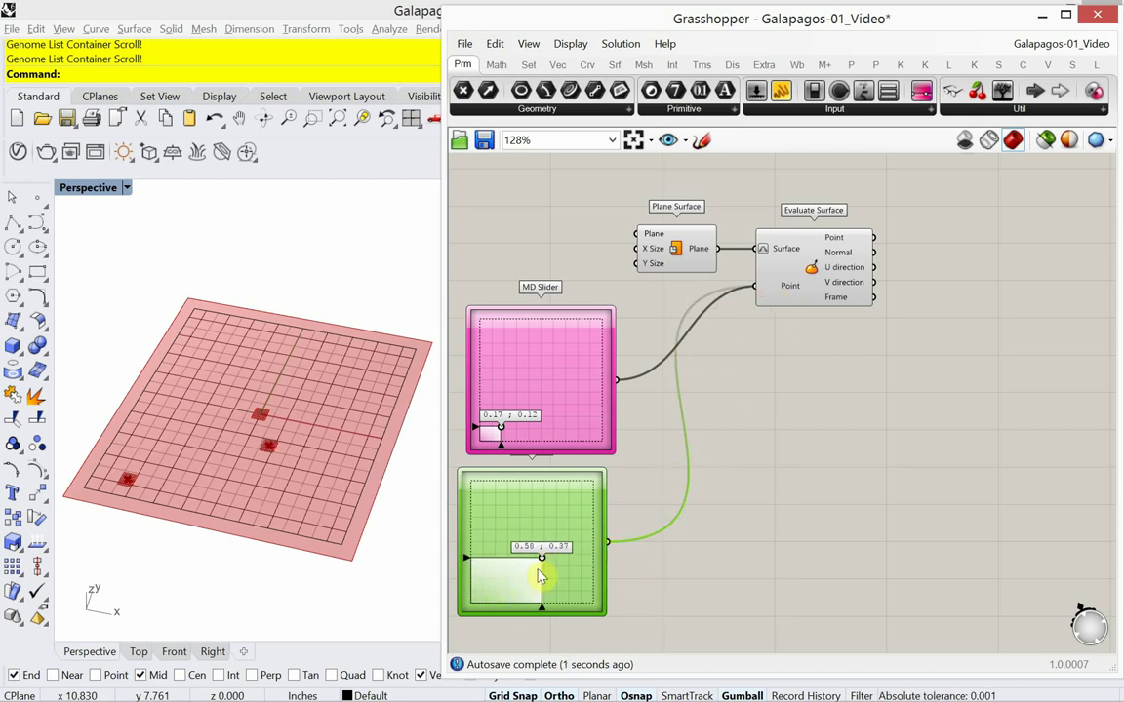
{"action": "left_click_drag", "start_coordinate": [541, 557], "coordinate": [512, 517]}
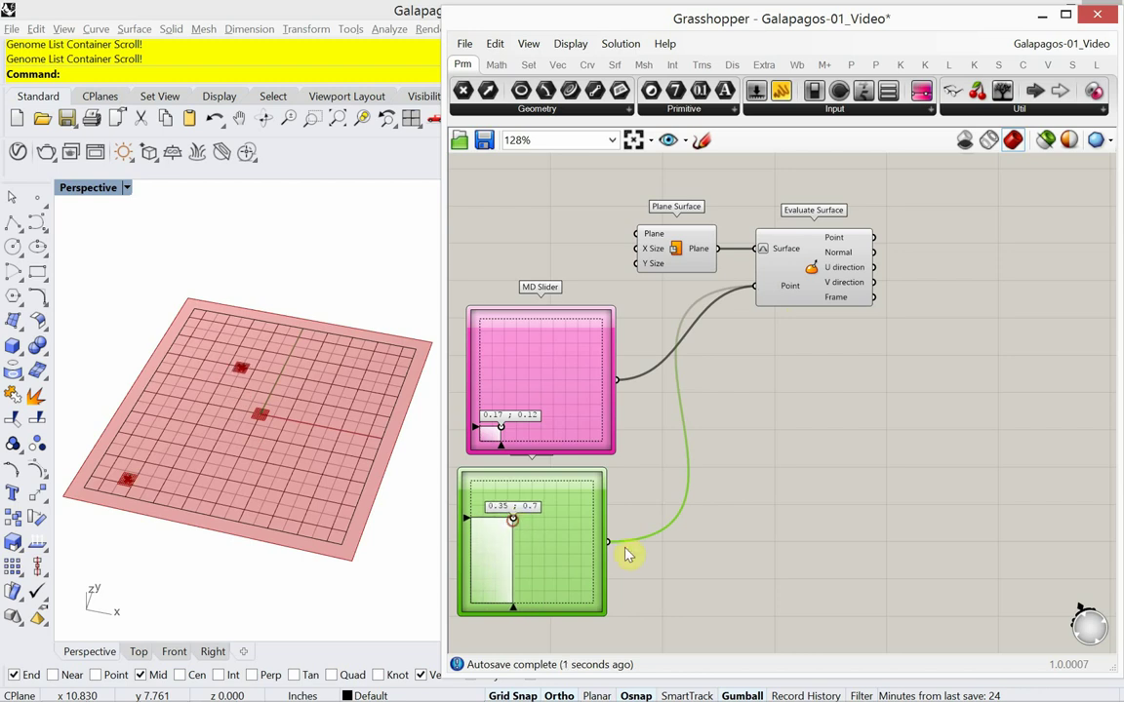
- Duplicate the second MD Slider, place the copy directly below it, and set the copy to about 0.79 ; 0.53
{"action": "right_click_drag", "start_coordinate": [663, 529], "coordinate": [690, 466]}
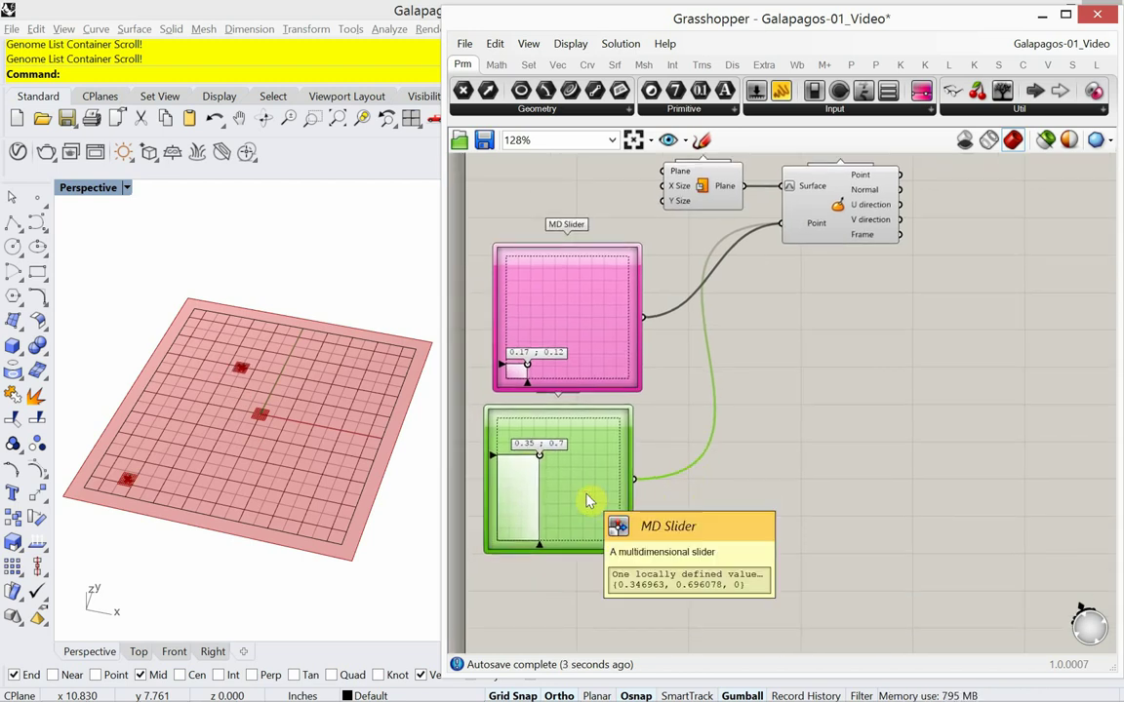
{"action": "left_click_drag", "start_coordinate": [588, 501], "coordinate": [609, 624], "text": "alt"}
{"action": "right_click_drag", "start_coordinate": [689, 589], "coordinate": [679, 509]}
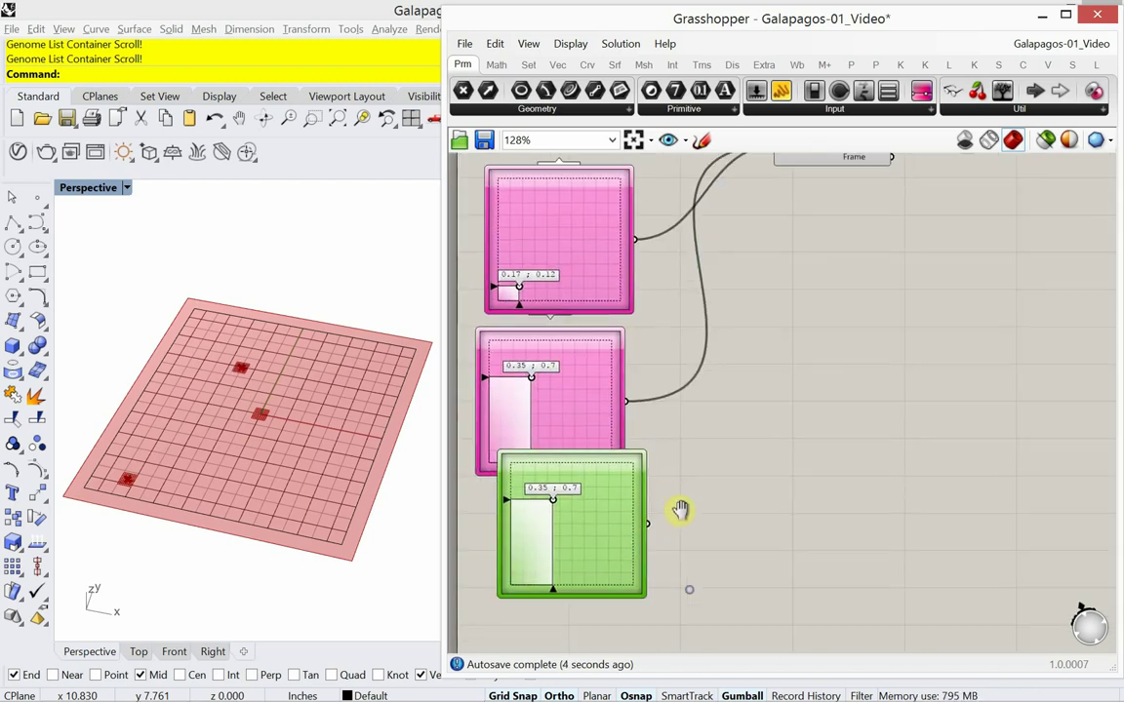
{"action": "left_click_drag", "start_coordinate": [597, 539], "coordinate": [575, 594]}
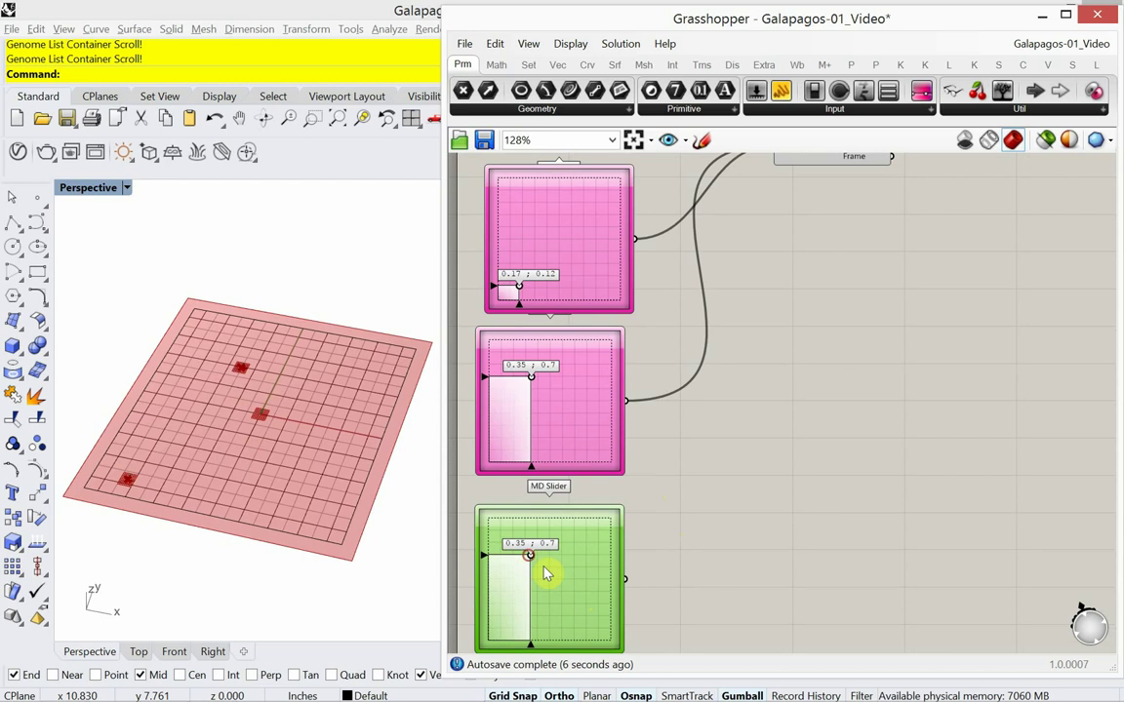
{"action": "left_click_drag", "start_coordinate": [527, 555], "coordinate": [585, 579]}
- Add the third MD Slider's wire to Evaluate Surface's Point input alongside the other two, and shift its handle slightly right and down
{"action": "scroll", "coordinate": [693, 547], "scroll_direction": "down", "scroll_amount": 1}
{"action": "right_click_drag", "start_coordinate": [693, 547], "coordinate": [653, 597]}
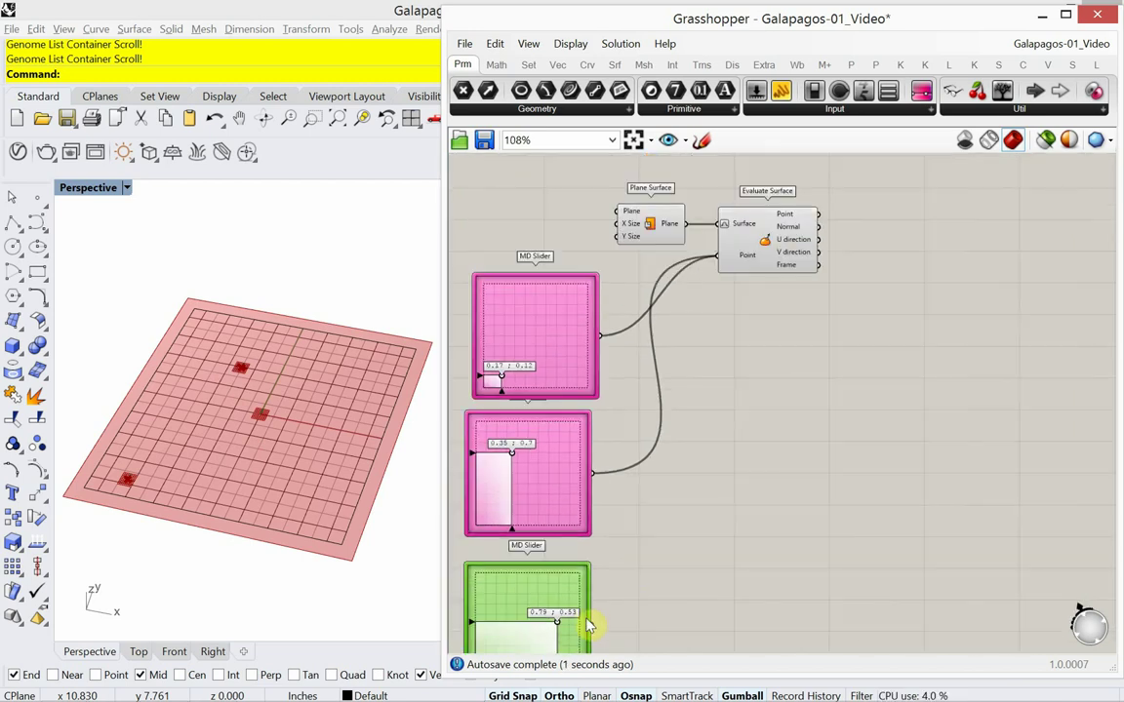
{"action": "left_click_drag", "start_coordinate": [593, 625], "coordinate": [719, 260], "text": "shift"}
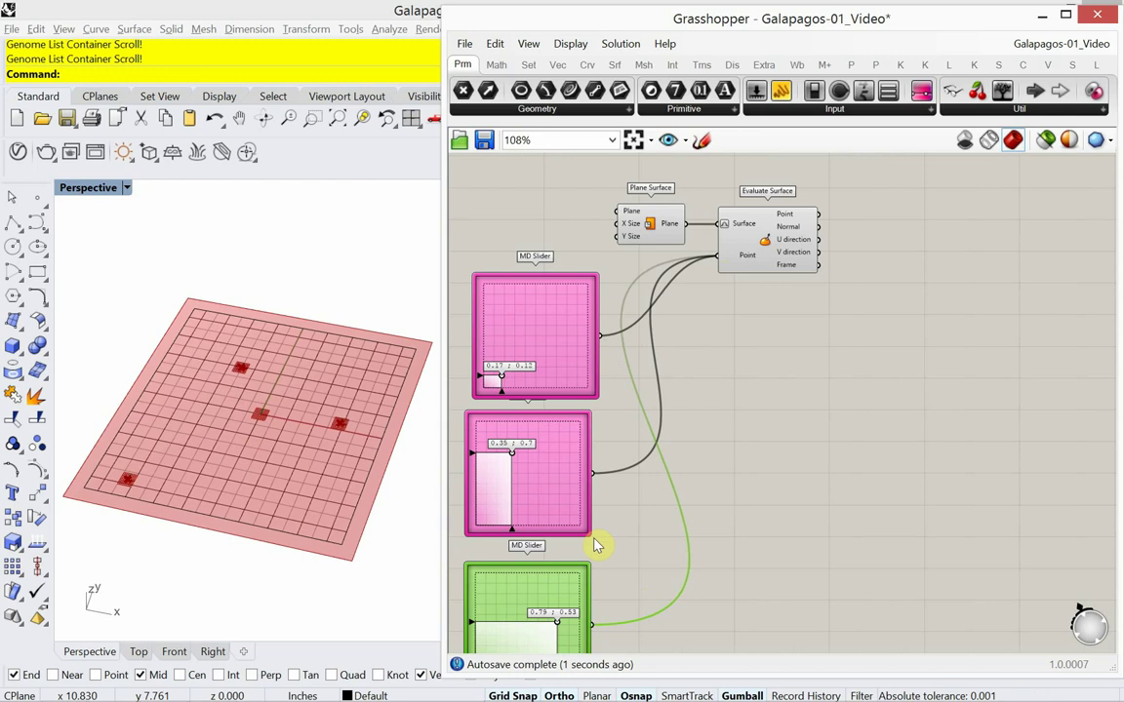
{"action": "right_click_drag", "start_coordinate": [647, 557], "coordinate": [634, 502]}
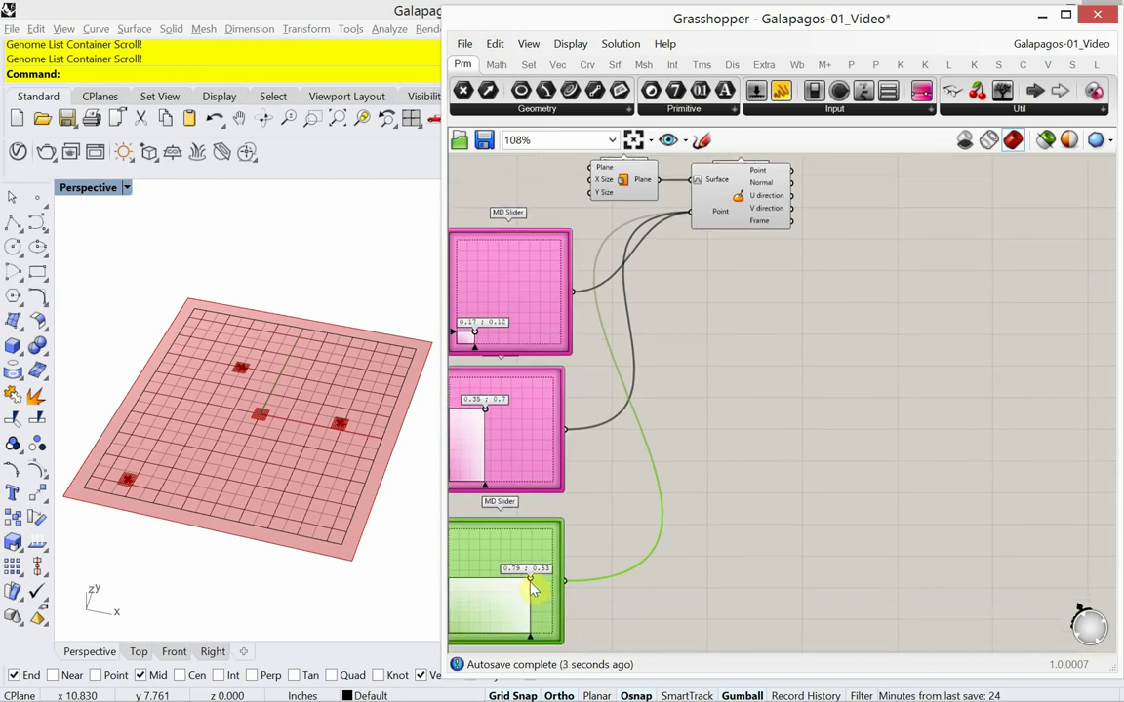
{"action": "left_click_drag", "start_coordinate": [533, 589], "coordinate": [546, 597]}
- Open a component search on the empty canvas to the right of Evaluate Surface
{"action": "right_click_drag", "start_coordinate": [763, 380], "coordinate": [722, 470]}
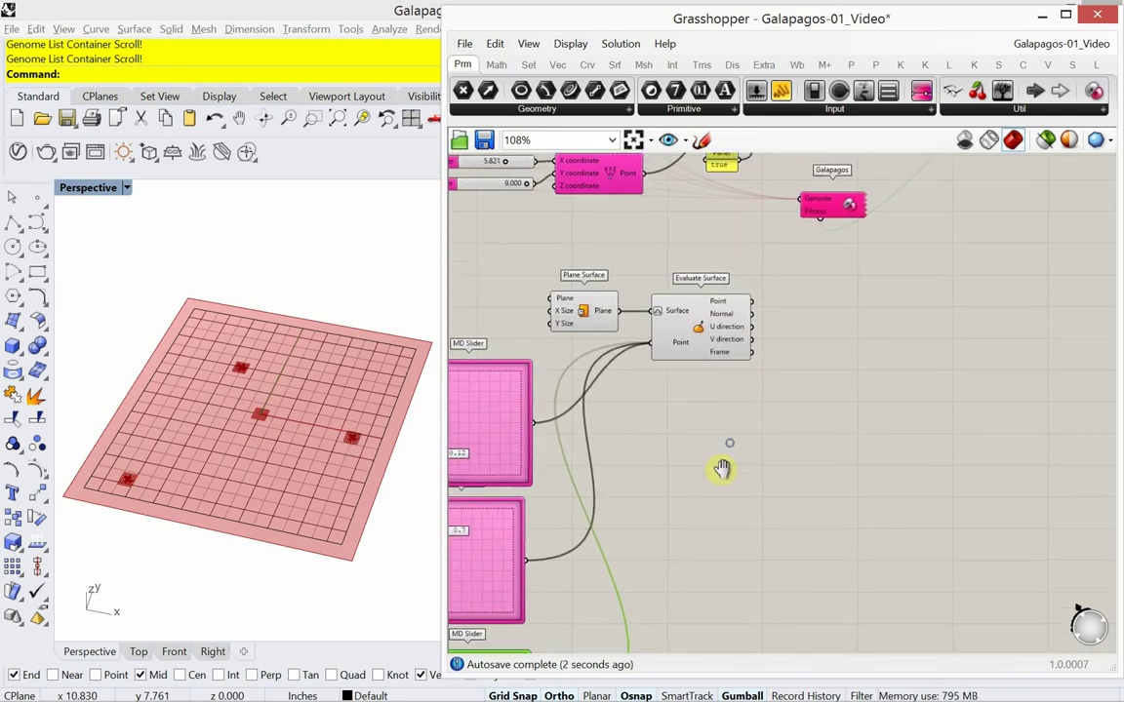
{"action": "scroll", "coordinate": [722, 469], "scroll_direction": "up", "scroll_amount": 3}
{"action": "right_click_drag", "start_coordinate": [772, 431], "coordinate": [796, 433]}
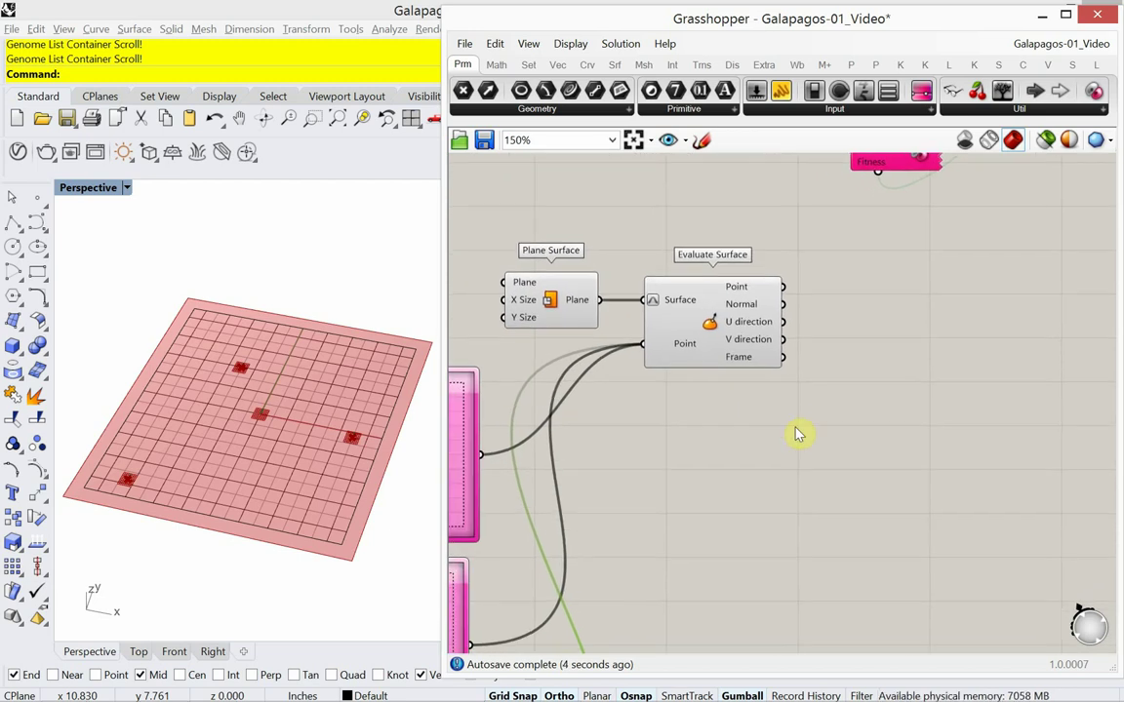
{"action": "double_click", "coordinate": [870, 401]}
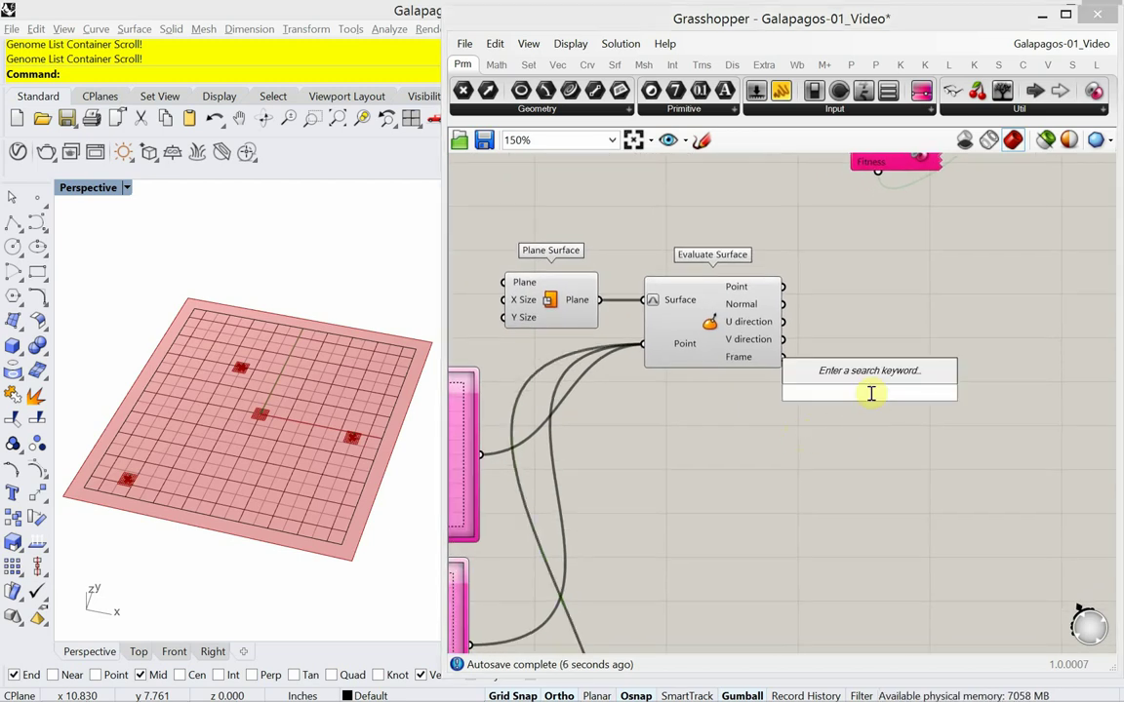
{"action": "type", "text": "poly"}
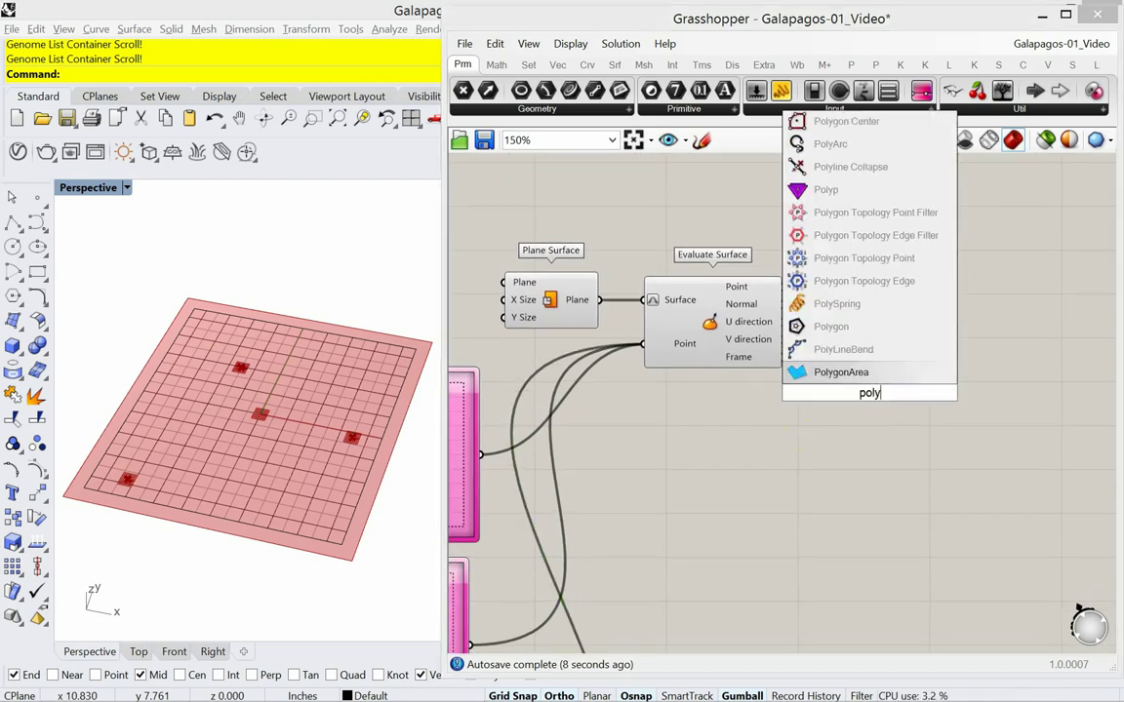
{"action": "key", "text": "BackSpace"}
{"action": "key", "text": "BackSpace"}
{"action": "key", "text": "BackSpace"}
{"action": "key", "text": "BackSpace"}
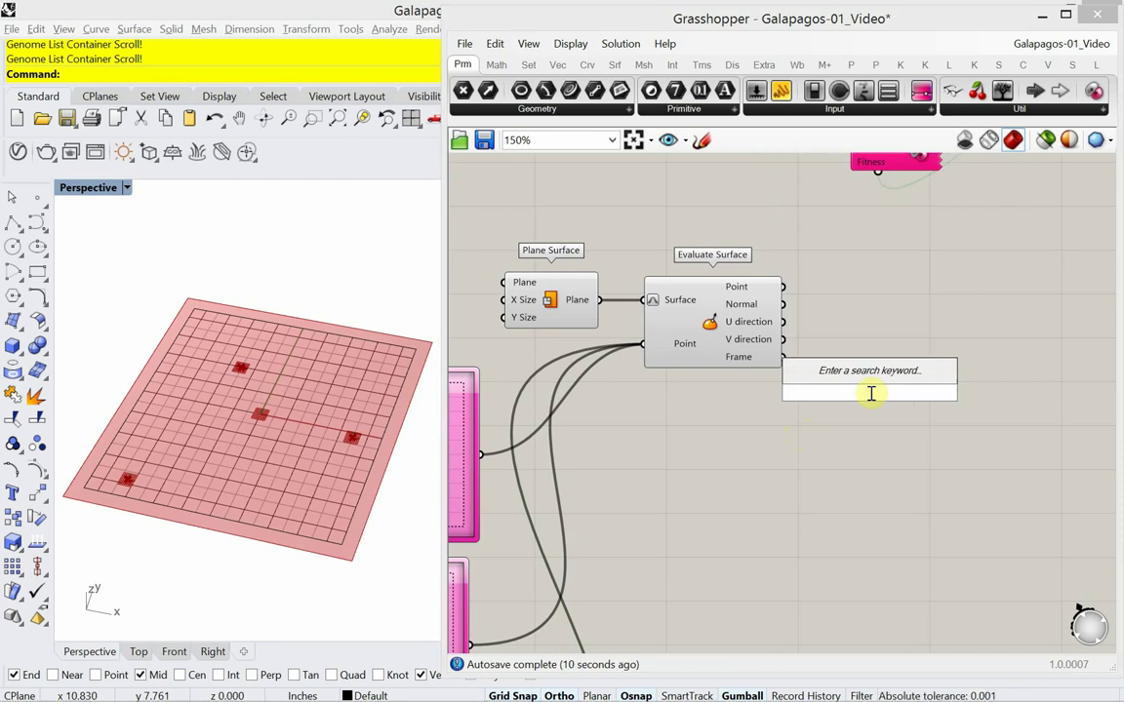
- Add an Interpolate component, connect Evaluate Surface's Point output to its Vertices input, and position it beside Evaluate Surface, slightly lower
{"action": "type", "text": "inter"}
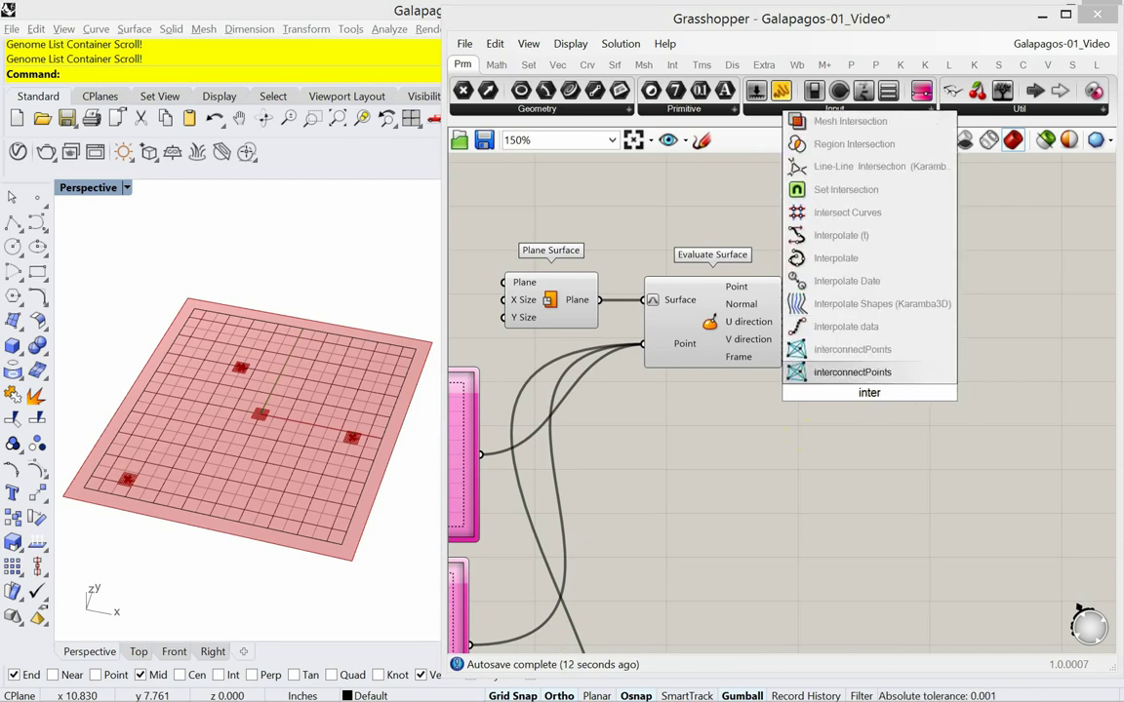
{"action": "type", "text": "p"}
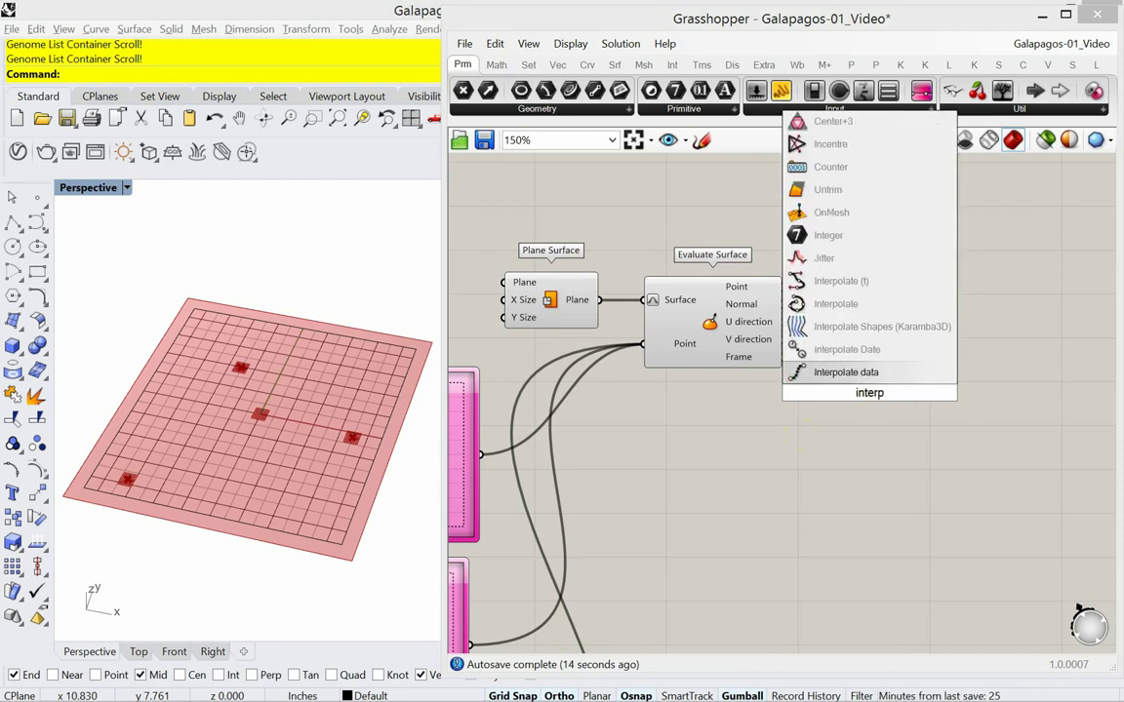
{"action": "left_click", "coordinate": [847, 312]}
{"action": "left_click_drag", "start_coordinate": [845, 382], "coordinate": [859, 364]}
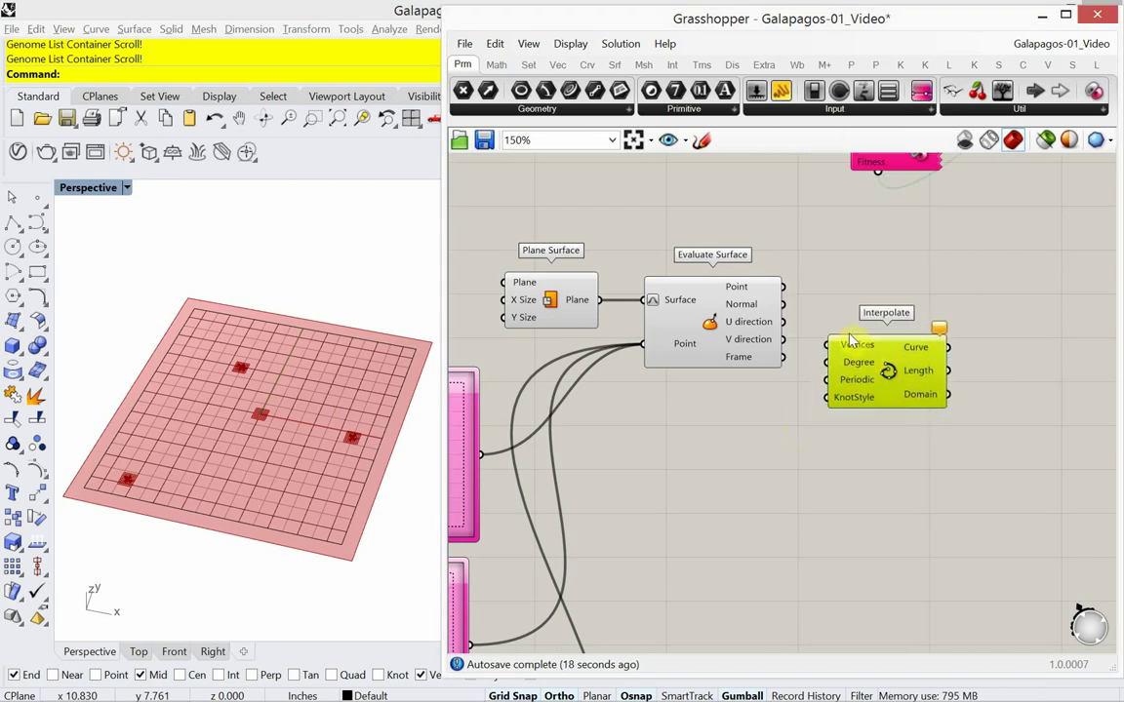
{"action": "left_click_drag", "start_coordinate": [784, 288], "coordinate": [827, 346]}
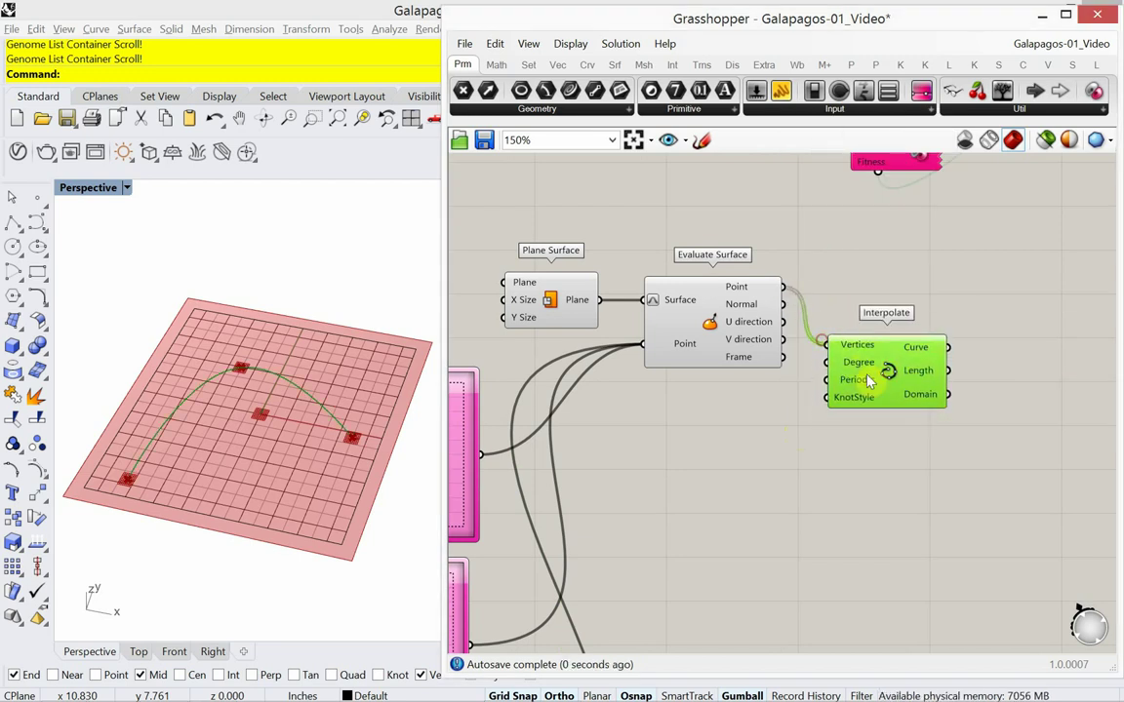
{"action": "left_click_drag", "start_coordinate": [878, 381], "coordinate": [916, 408]}
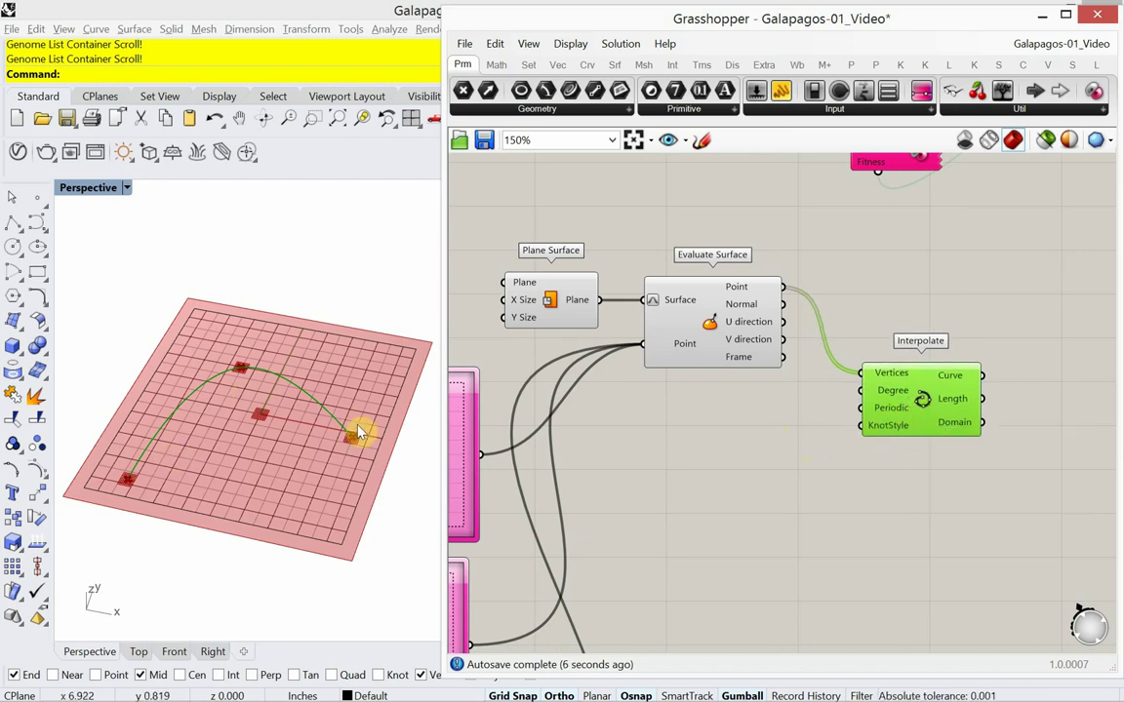
- Add a Panel below Evaluate Surface and connect it to Interpolate's Periodic input
{"action": "mouse_move", "coordinate": [874, 415]}
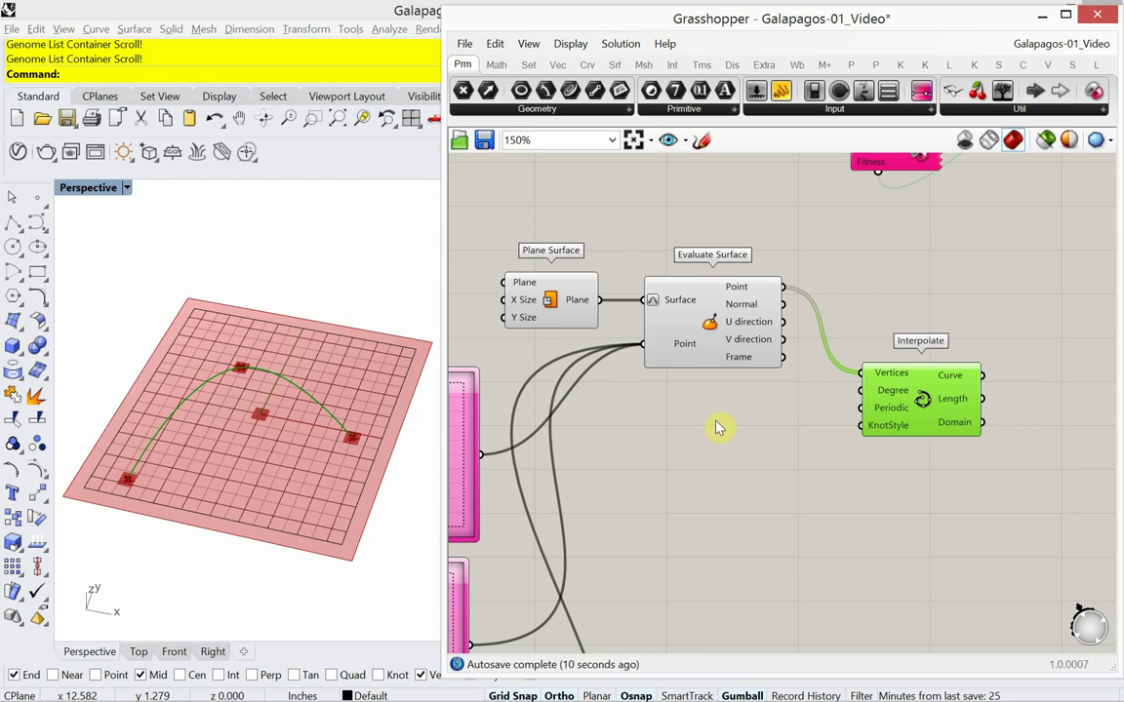
{"action": "left_click", "coordinate": [644, 383]}
{"action": "double_click", "coordinate": [715, 420]}
{"action": "type", "text": "pa"}
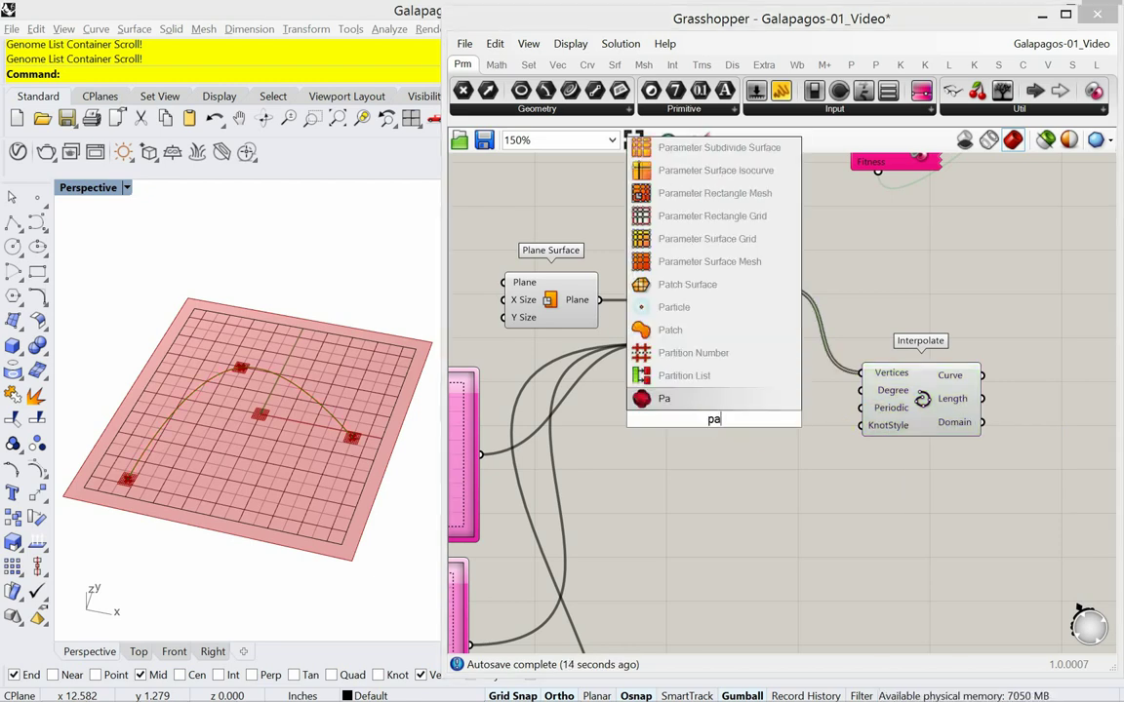
{"action": "type", "text": "nel"}
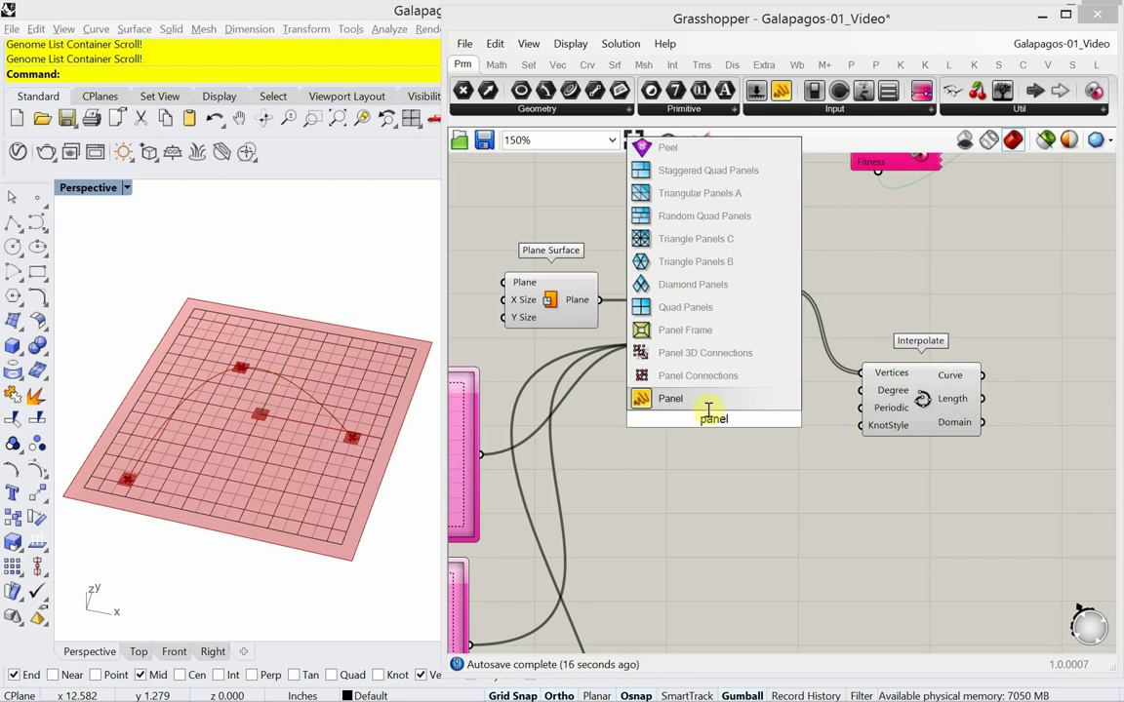
{"action": "key", "text": "Return"}
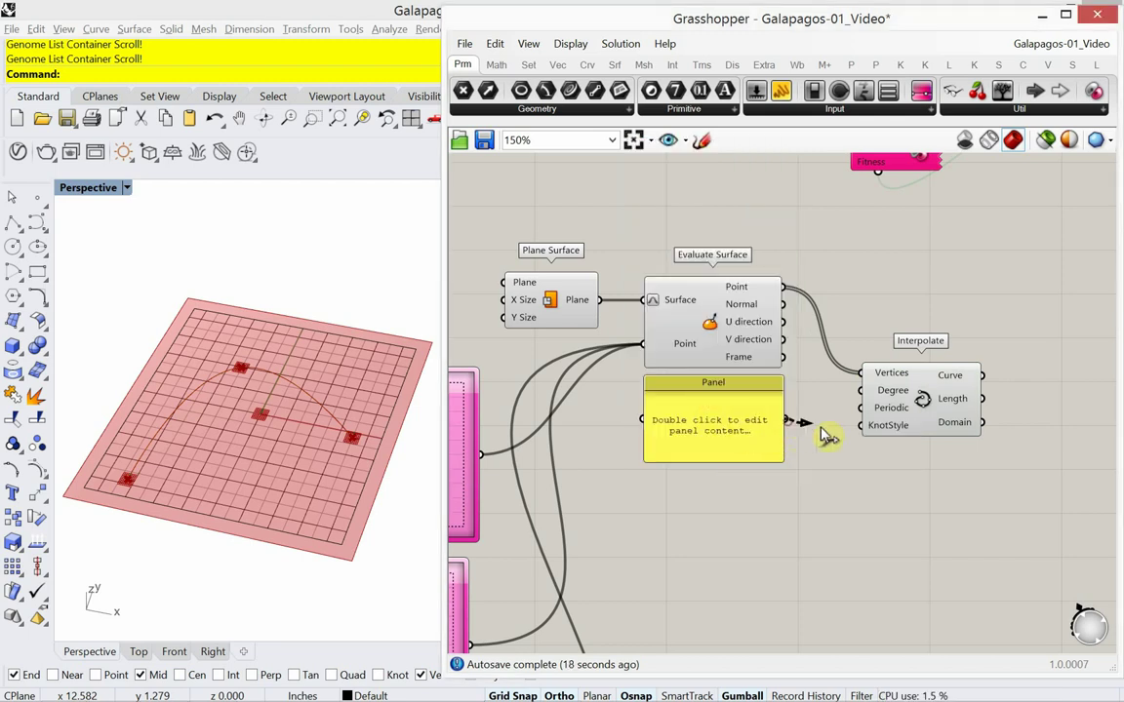
{"action": "left_click_drag", "start_coordinate": [783, 421], "coordinate": [860, 408]}
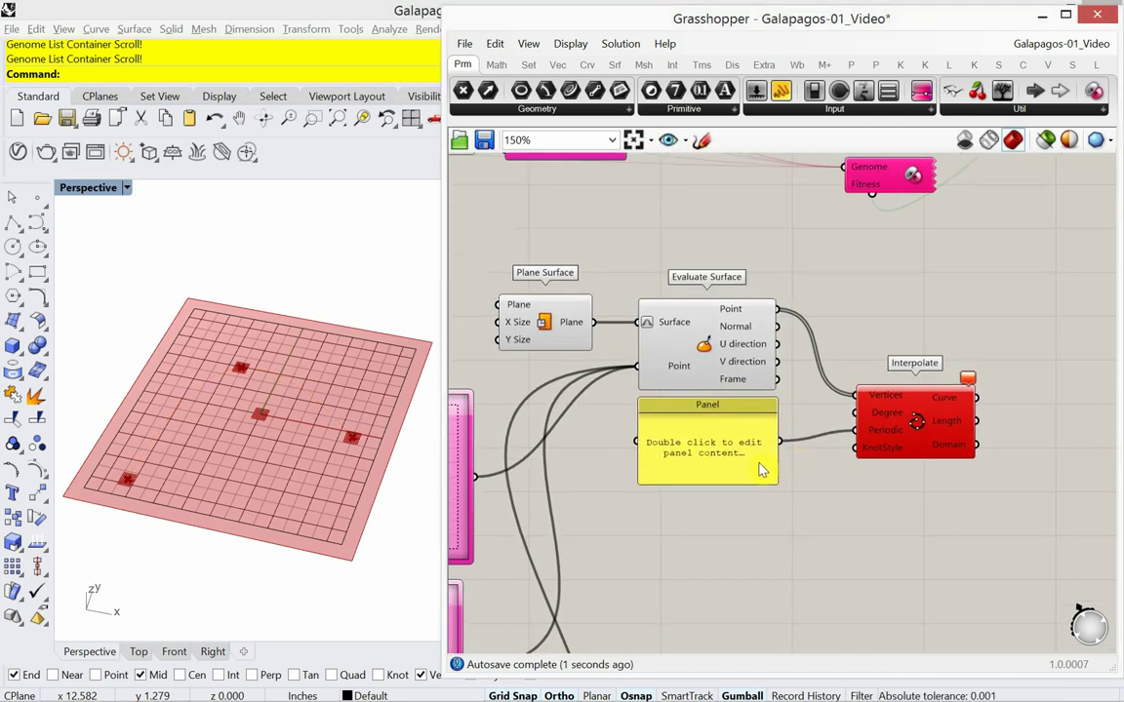
- Set the new panel's content to true and shrink the panel to fit its text
{"action": "double_click", "coordinate": [652, 409]}
{"action": "type", "text": "true"}
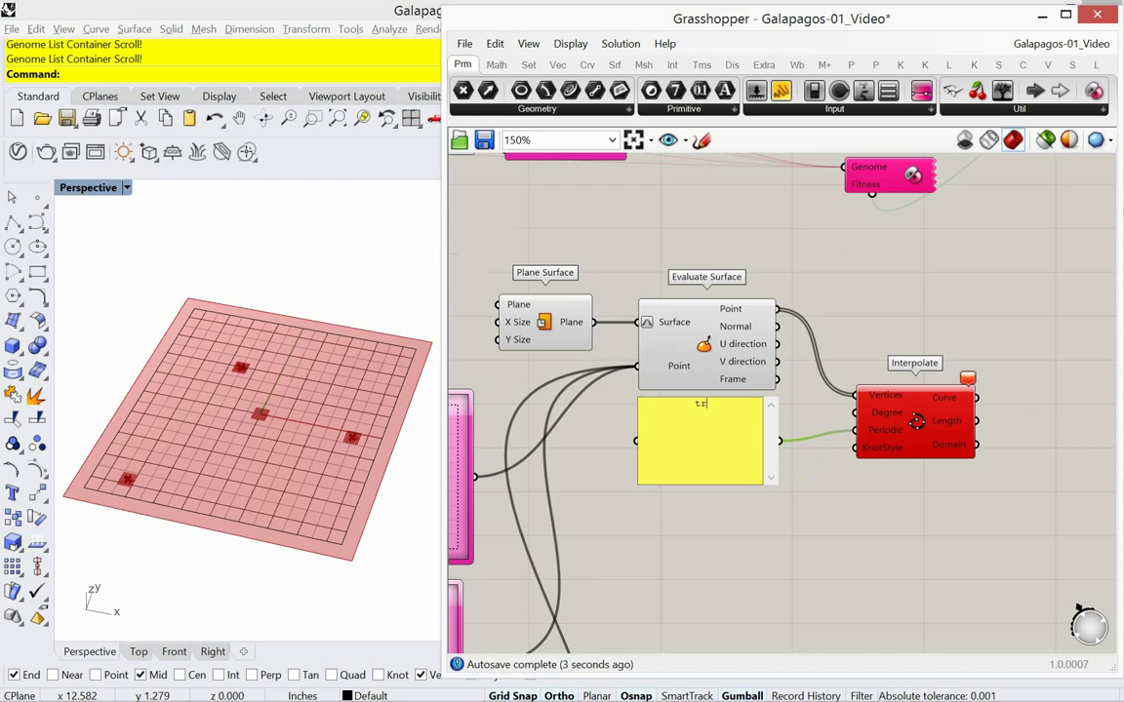
{"action": "left_click", "coordinate": [691, 566]}
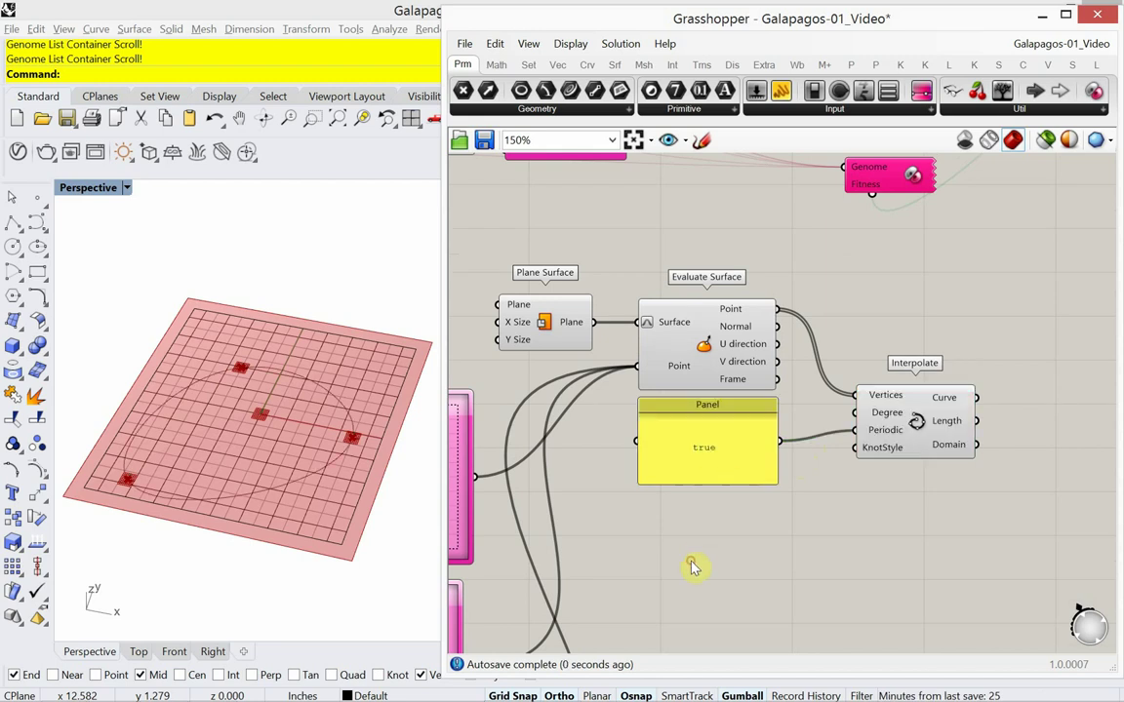
{"action": "left_click_drag", "start_coordinate": [774, 482], "coordinate": [770, 431]}
- Compare the setup with the triangle PolyLine's Closed input, and move Interpolate's true panel slightly down
{"action": "scroll", "coordinate": [756, 435], "scroll_direction": "down", "scroll_amount": 3}
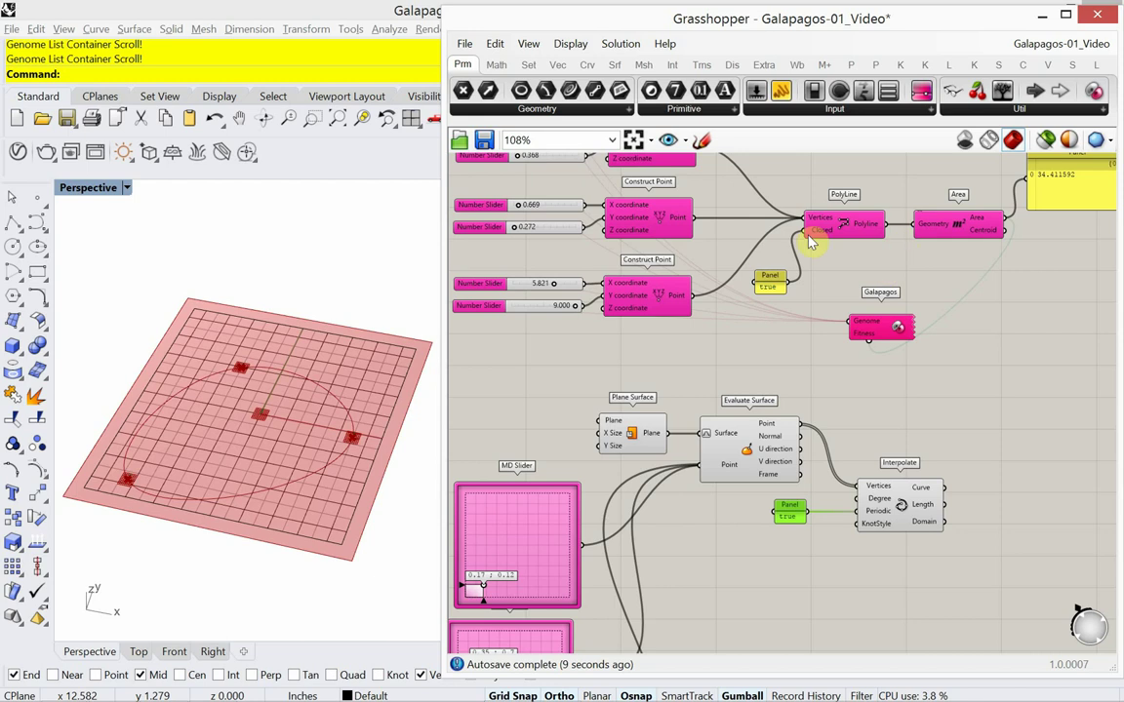
{"action": "scroll", "coordinate": [806, 237], "scroll_direction": "up", "scroll_amount": 4}
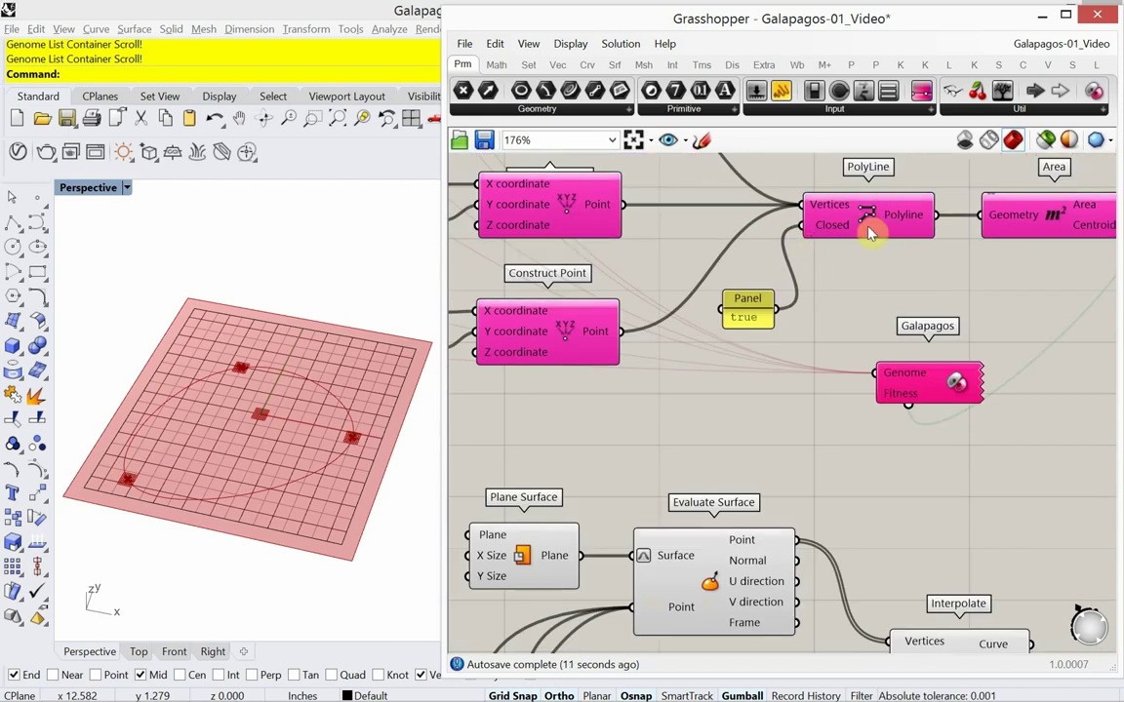
{"action": "right_click_drag", "start_coordinate": [808, 426], "coordinate": [798, 313]}
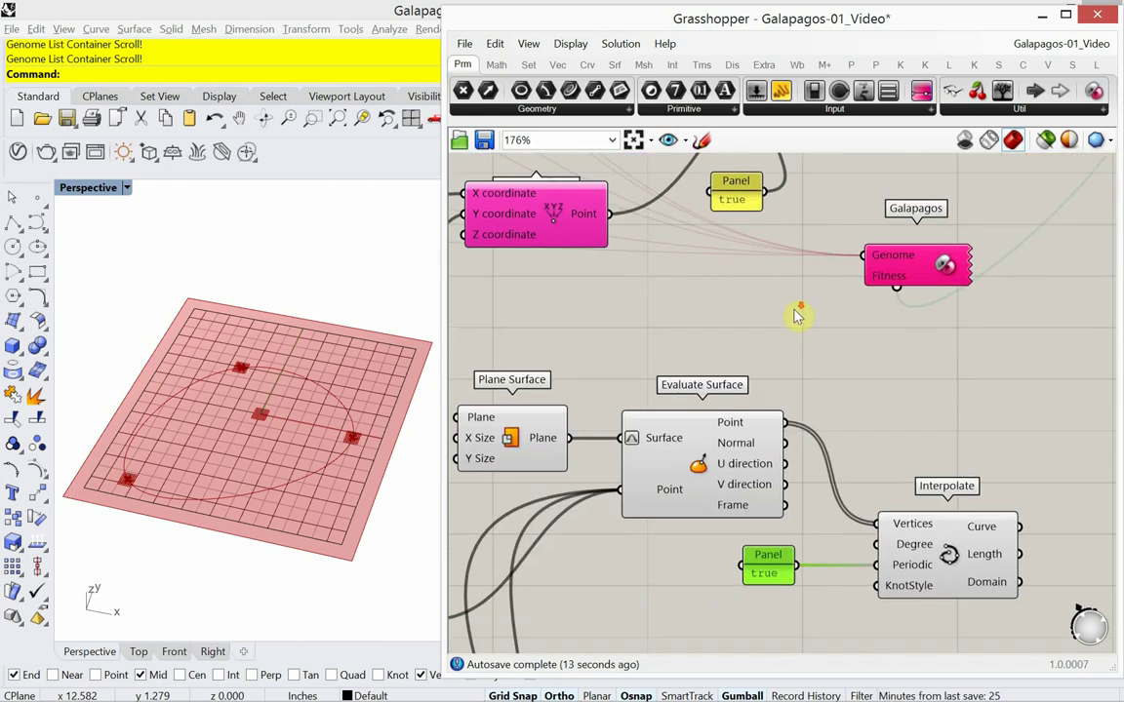
{"action": "scroll", "coordinate": [798, 564], "scroll_direction": "down", "scroll_amount": 2}
{"action": "scroll", "coordinate": [798, 547], "scroll_direction": "up", "scroll_amount": 2}
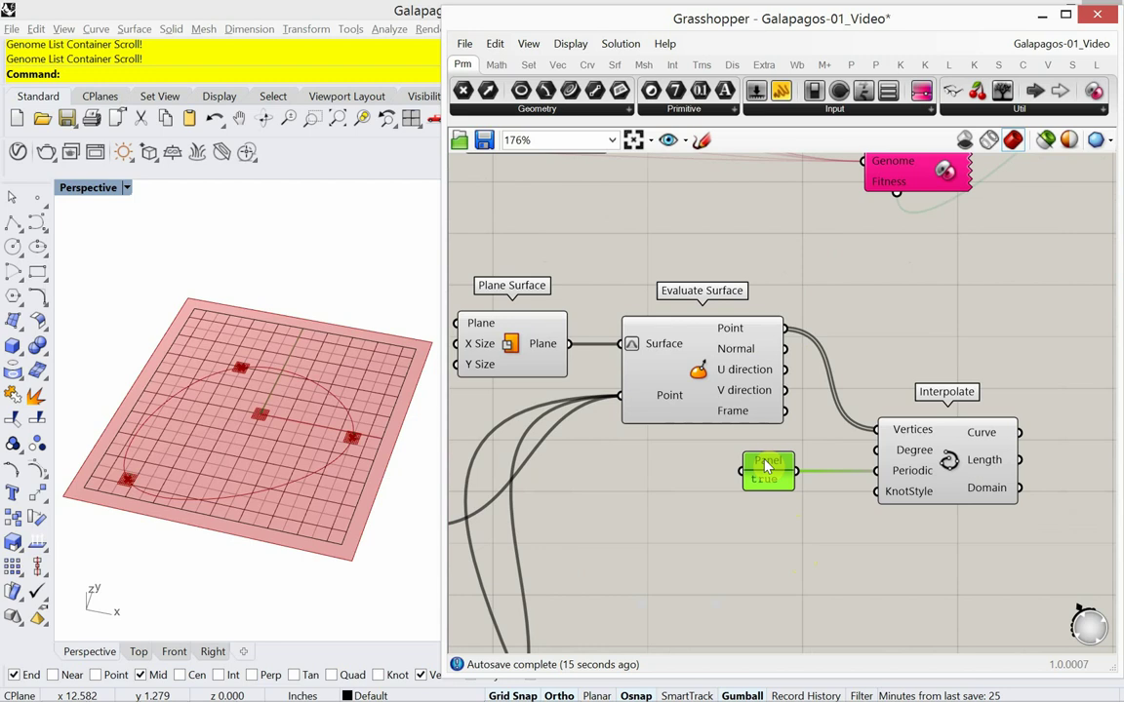
{"action": "left_click_drag", "start_coordinate": [780, 478], "coordinate": [788, 508]}
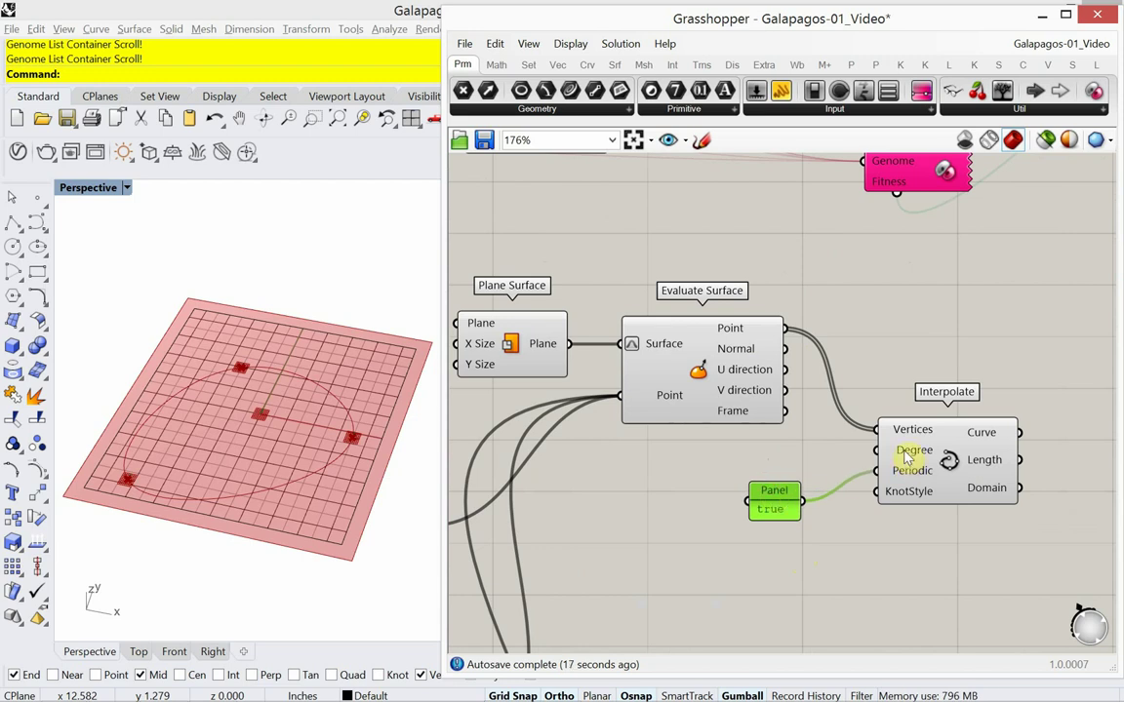
- Add a number slider of 2, connect it to Interpolate's Degree input, and lower it to 0
{"action": "mouse_move", "coordinate": [907, 456]}
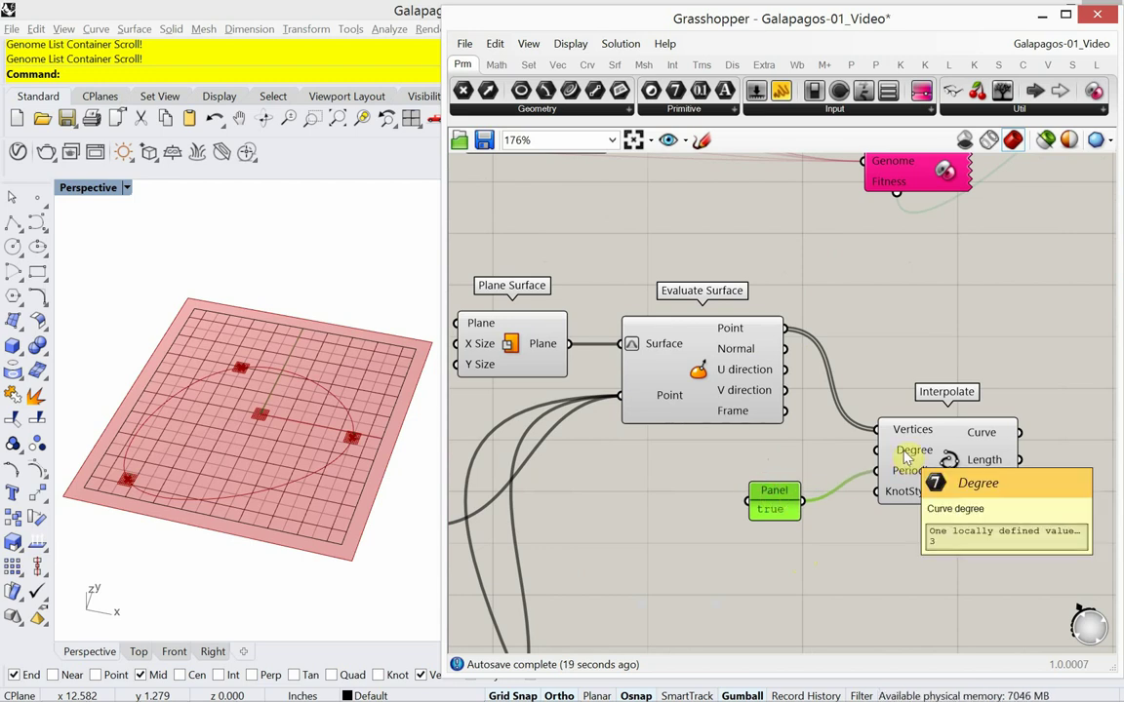
{"action": "double_click", "coordinate": [727, 458]}
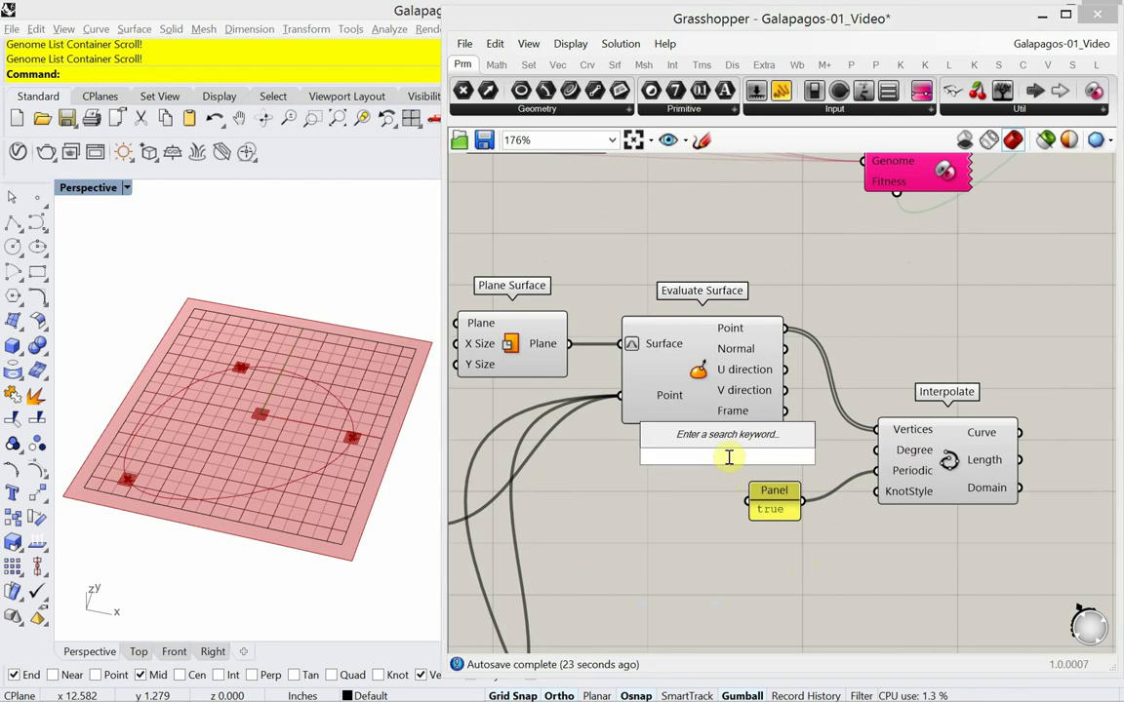
{"action": "type", "text": "2"}
{"action": "key", "text": "Return"}
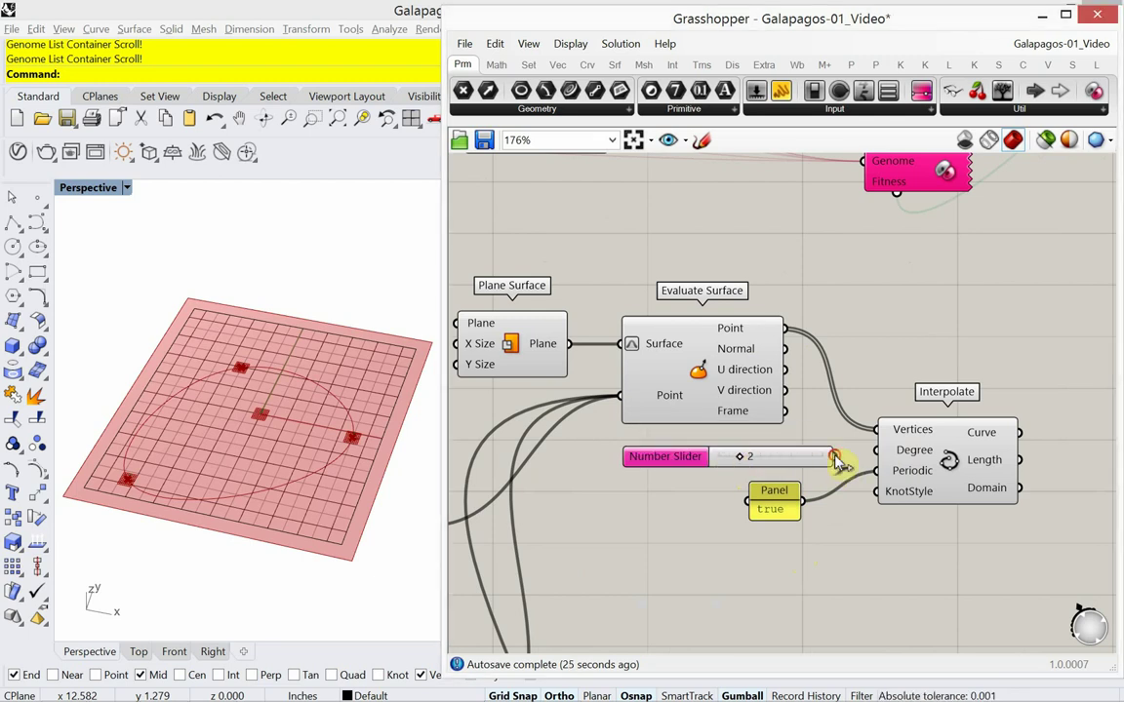
{"action": "left_click_drag", "start_coordinate": [876, 450], "coordinate": [710, 455]}
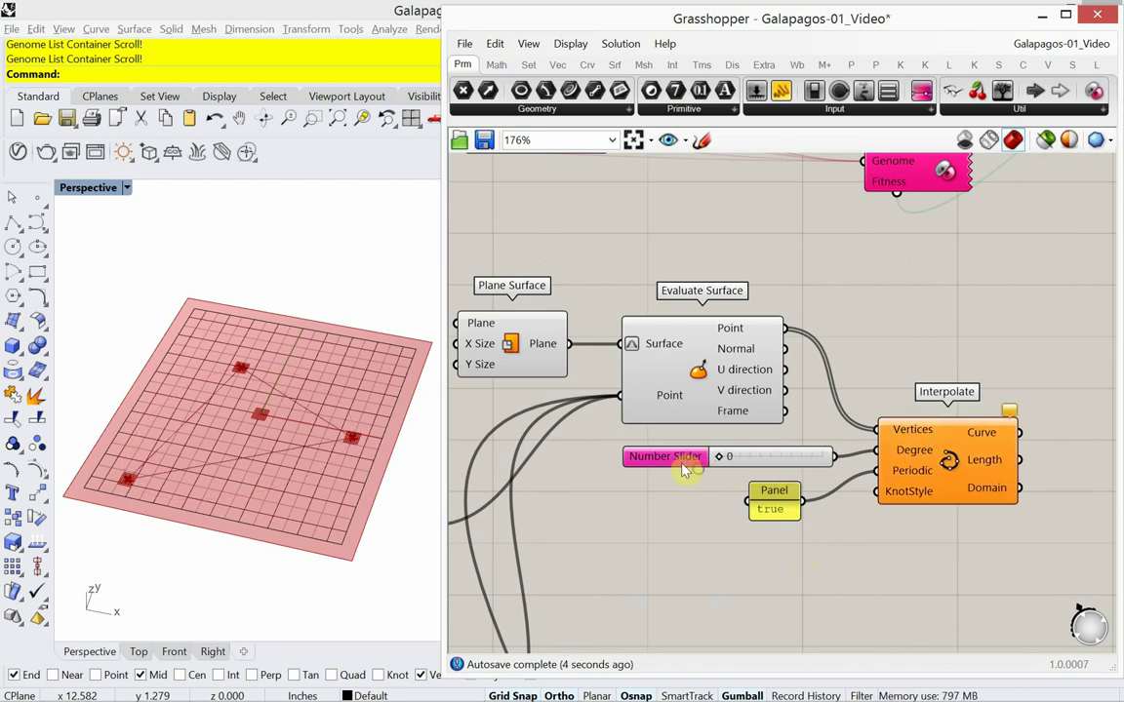
- Delete the number slider feeding Interpolate's Degree input
{"action": "right_click", "coordinate": [680, 464]}
{"action": "key", "text": "Escape"}
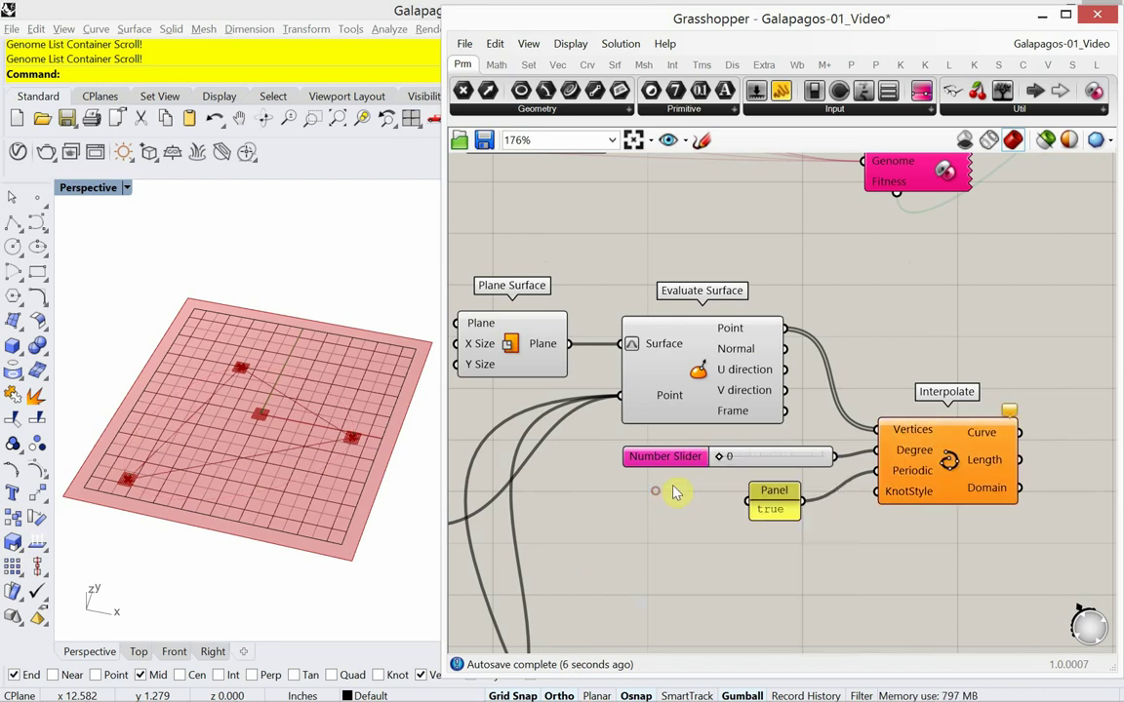
{"action": "left_click", "coordinate": [662, 458]}
{"action": "key", "text": "Delete"}
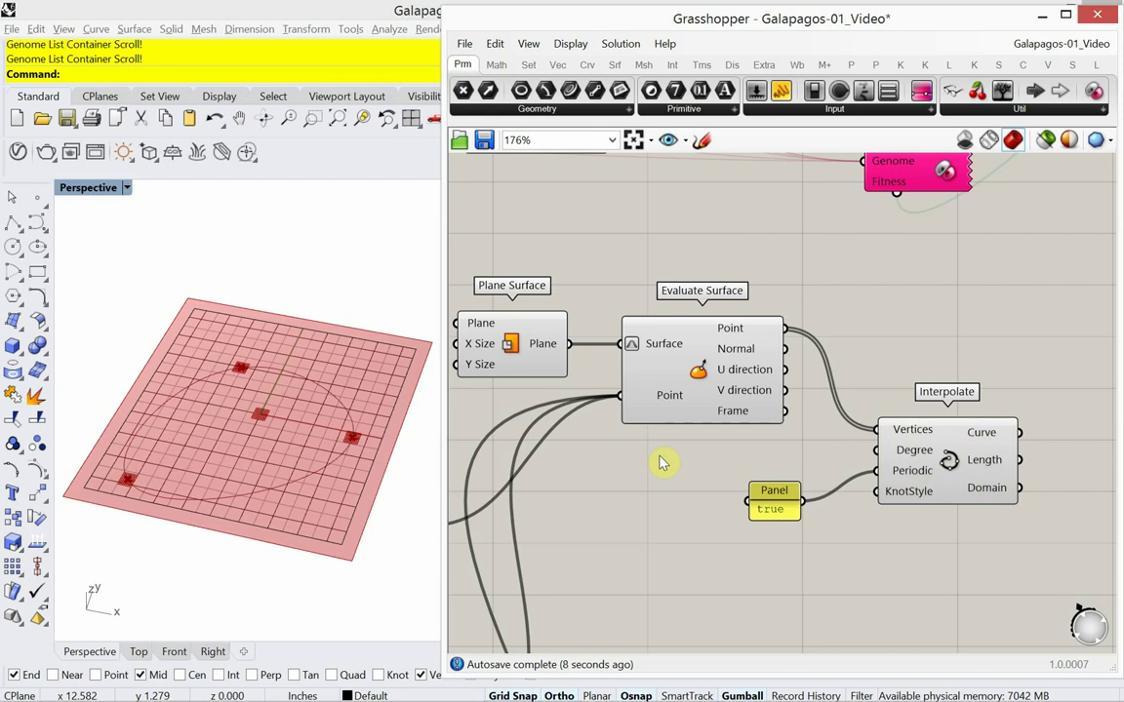
{"action": "double_click", "coordinate": [662, 462]}
{"action": "type", "text": "1,3"}
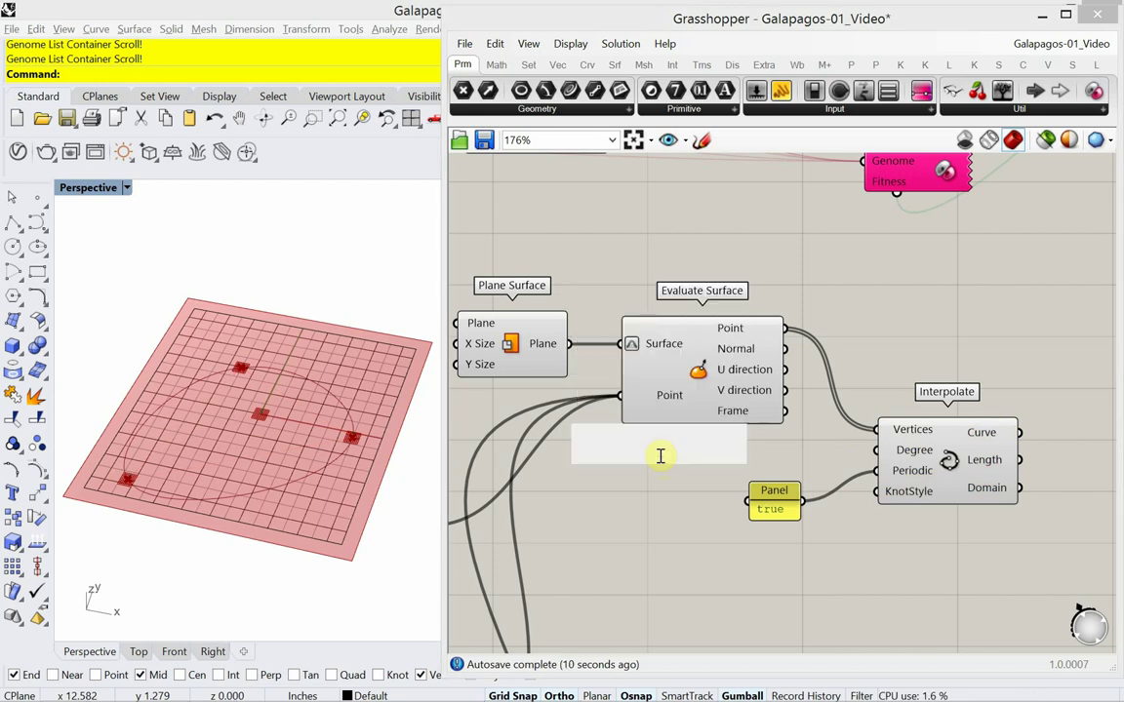
{"action": "key", "text": "BackSpace"}
{"action": "key", "text": "BackSpace"}
{"action": "key", "text": "BackSpace"}
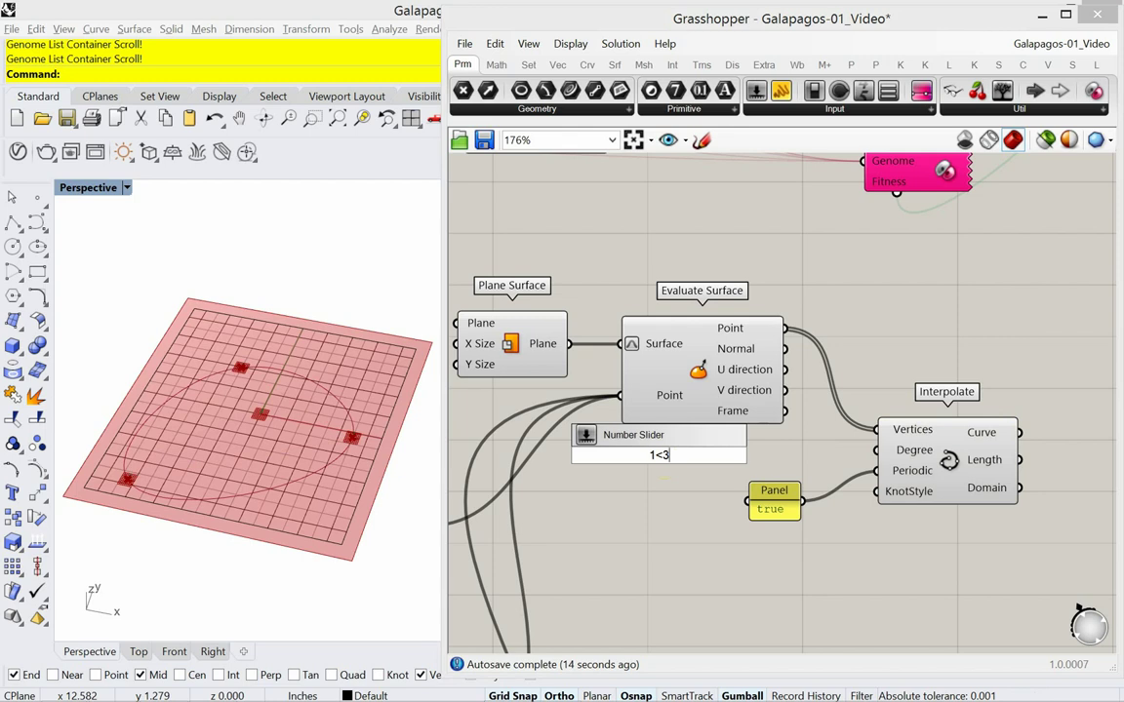
{"action": "key", "text": "Escape"}
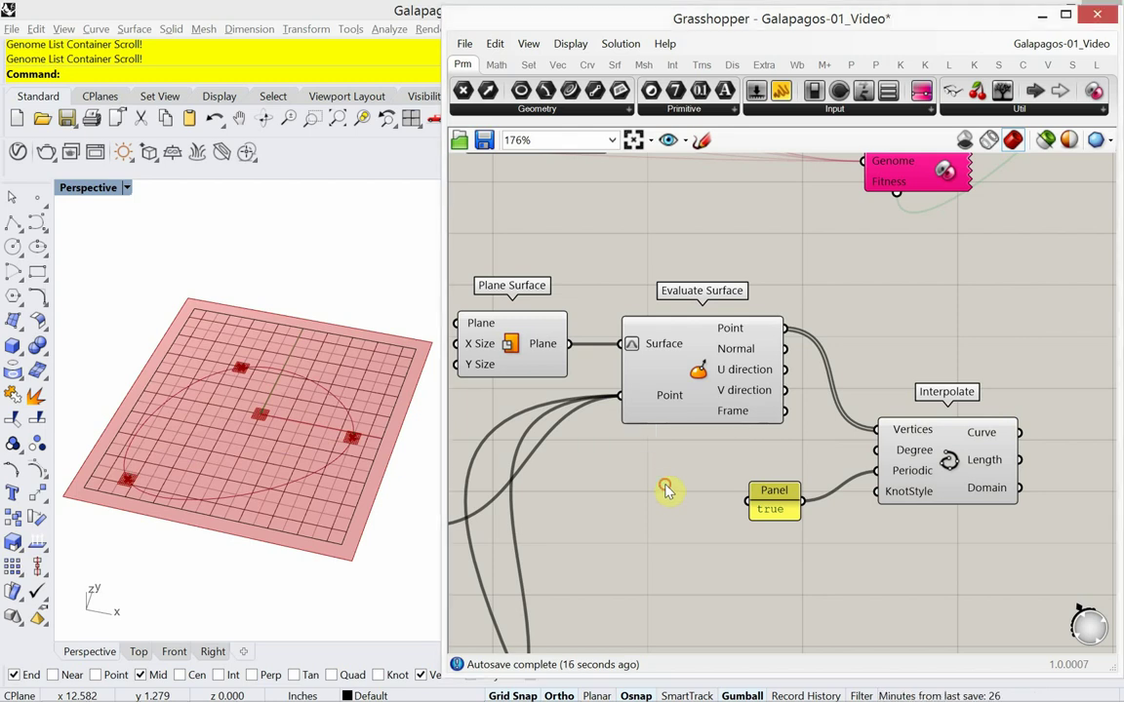
- Add a number slider ranging from 1 to 3 and connect it to Interpolate's Degree input
{"action": "double_click", "coordinate": [689, 480]}
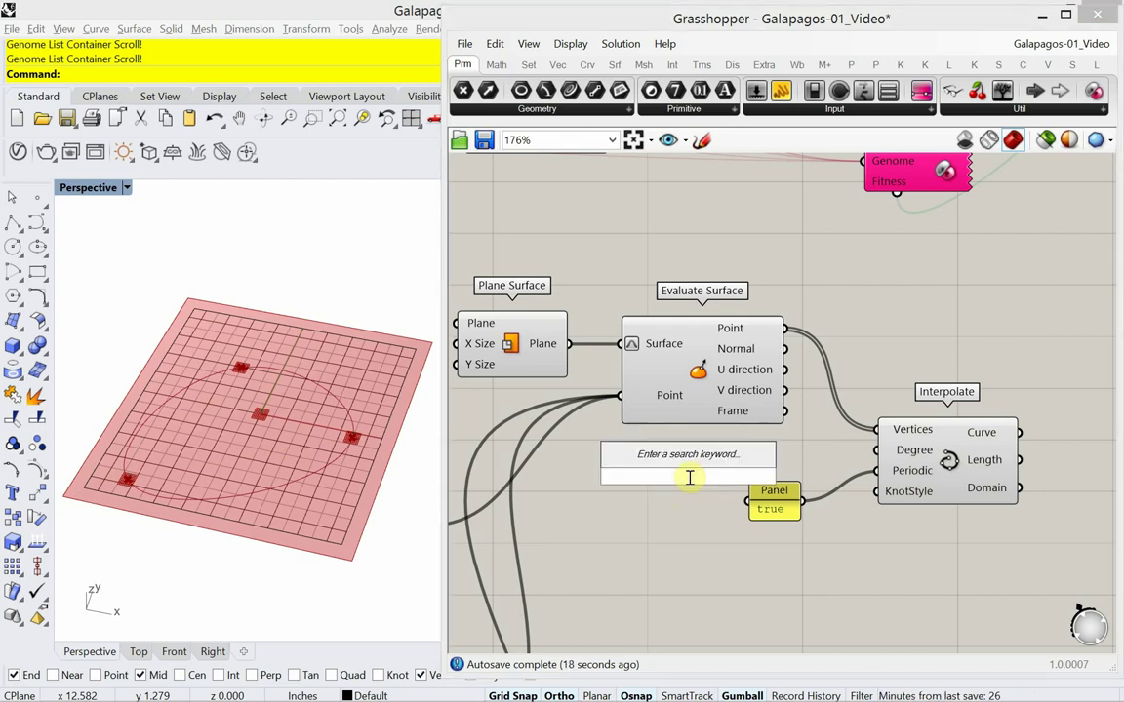
{"action": "type", "text": "1,"}
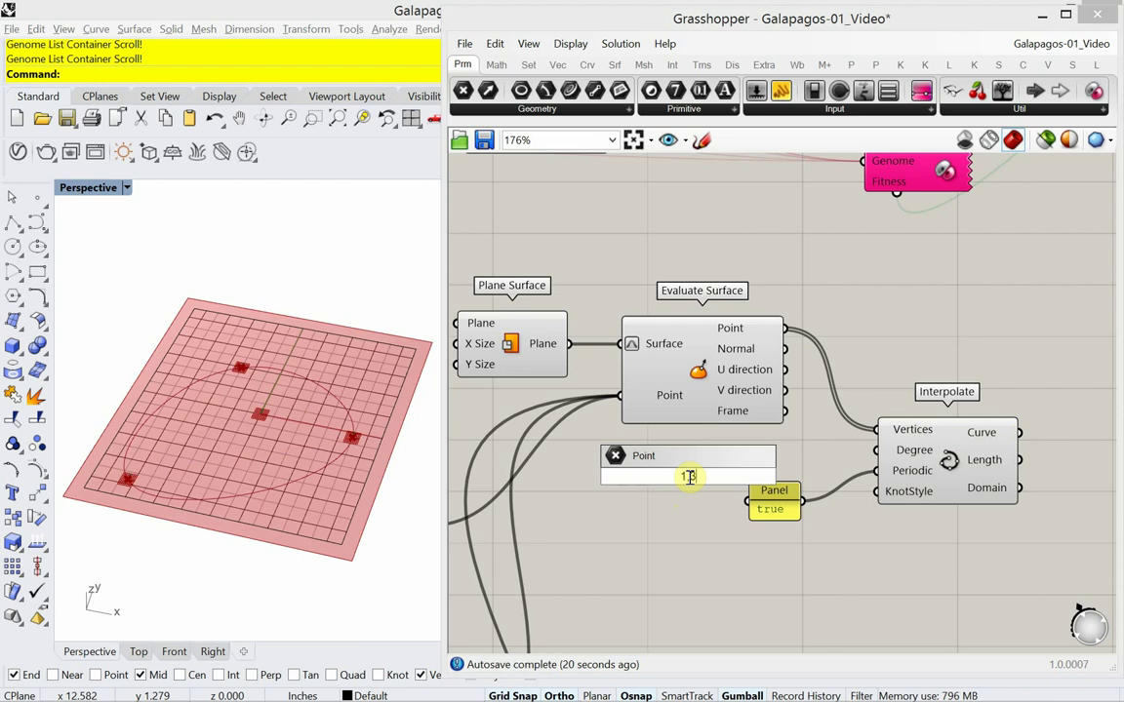
{"action": "key", "text": "BackSpace"}
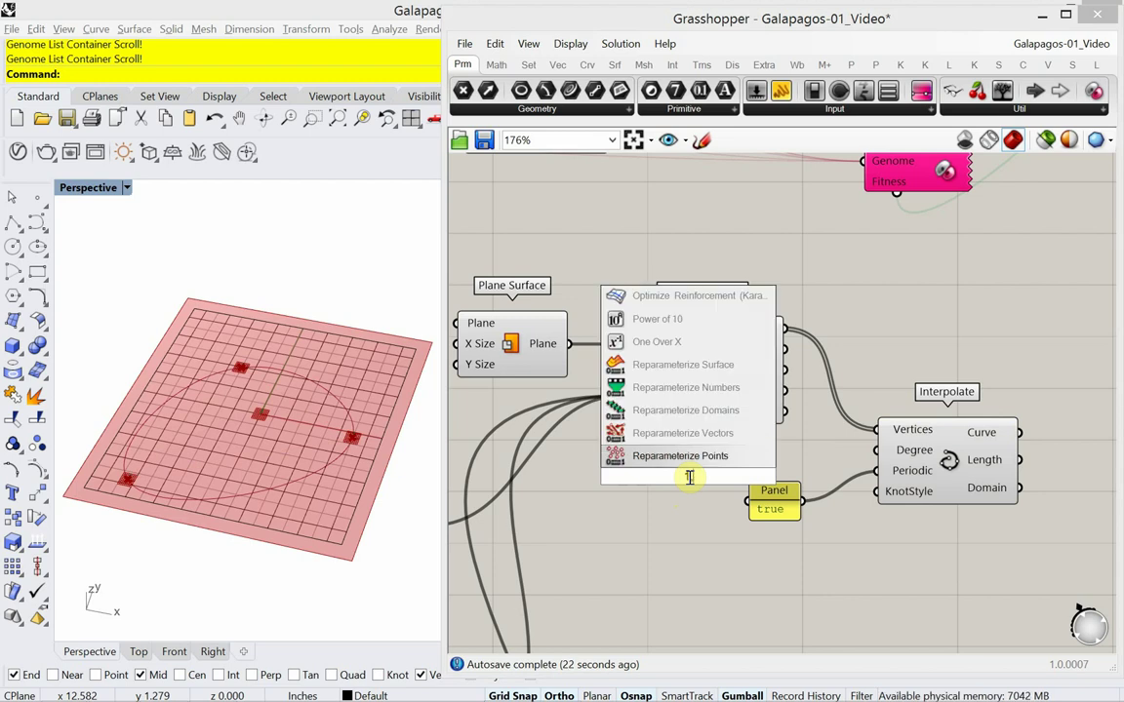
{"action": "type", "text": "<"}
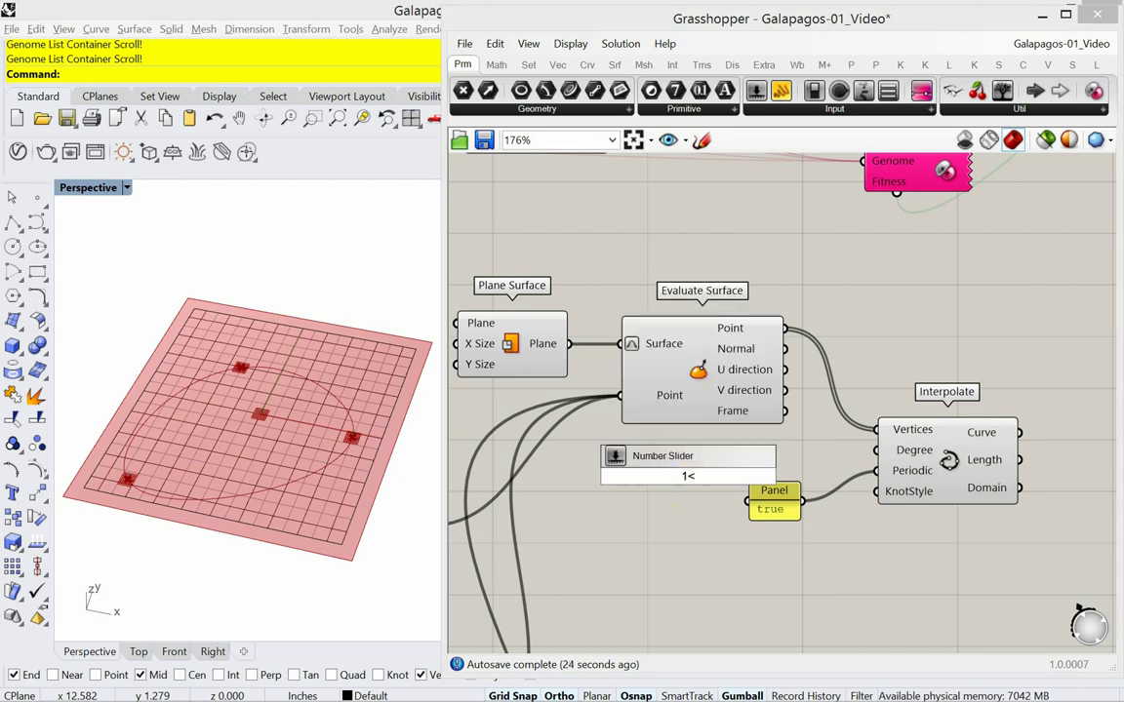
{"action": "type", "text": "3"}
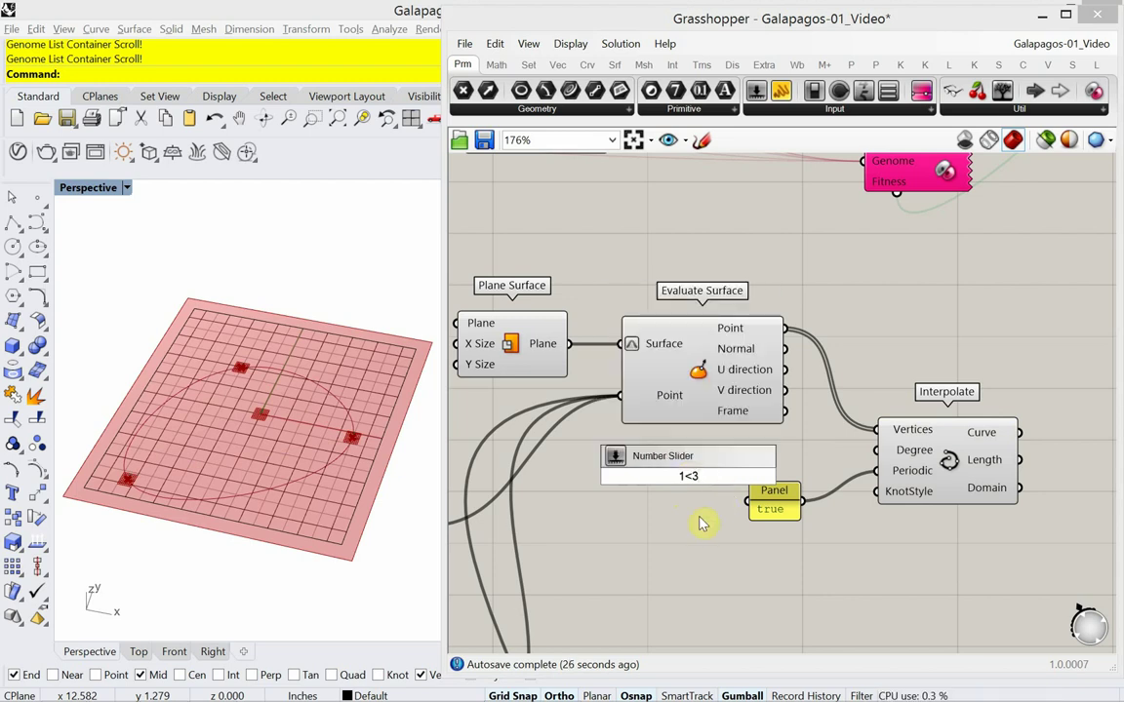
{"action": "key", "text": "Return"}
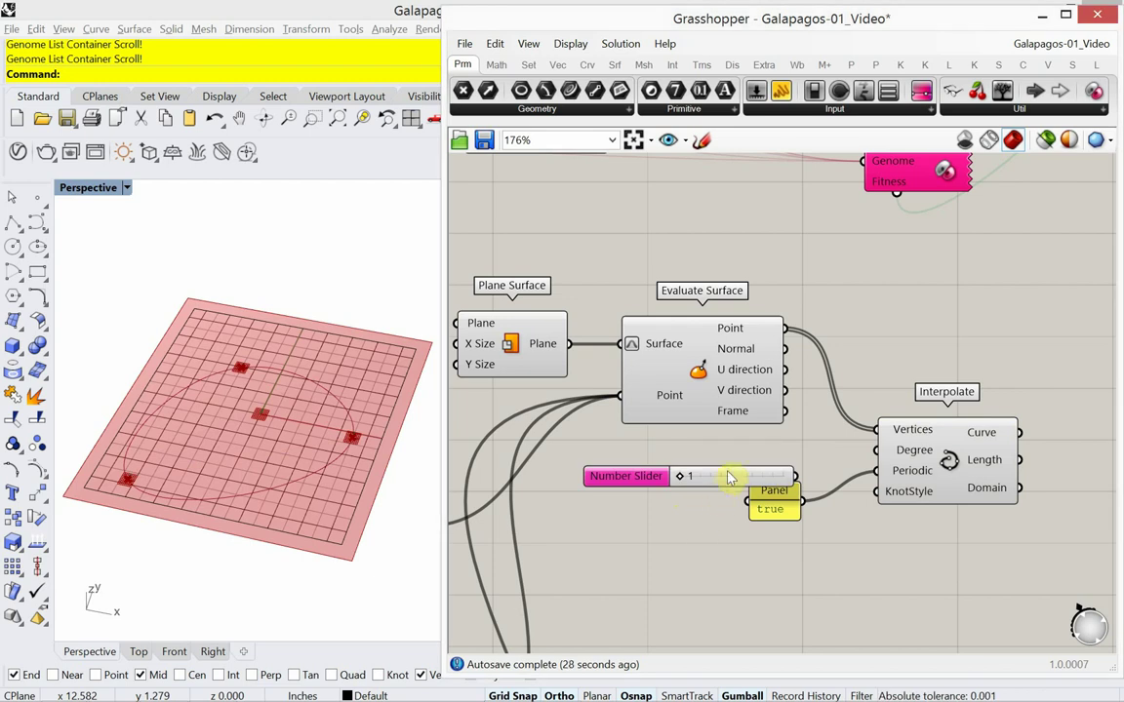
{"action": "left_click_drag", "start_coordinate": [724, 484], "coordinate": [690, 468]}
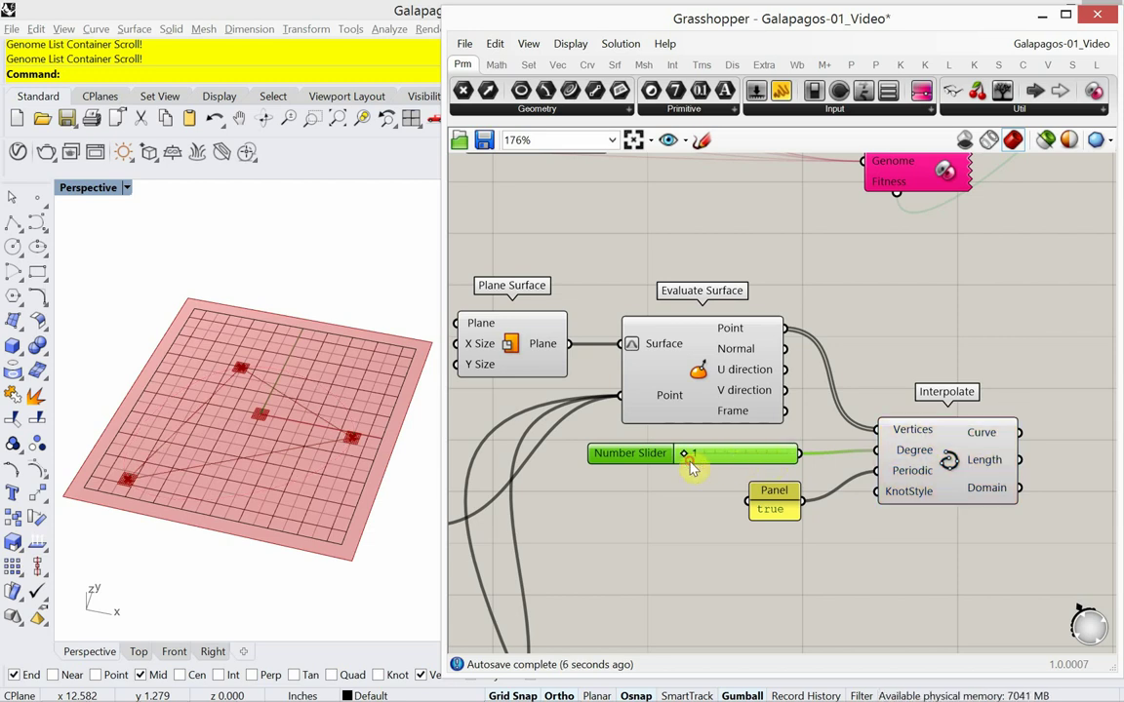
- Restrict the Degree slider's rounding to odd numbers
{"action": "double_click", "coordinate": [653, 463]}
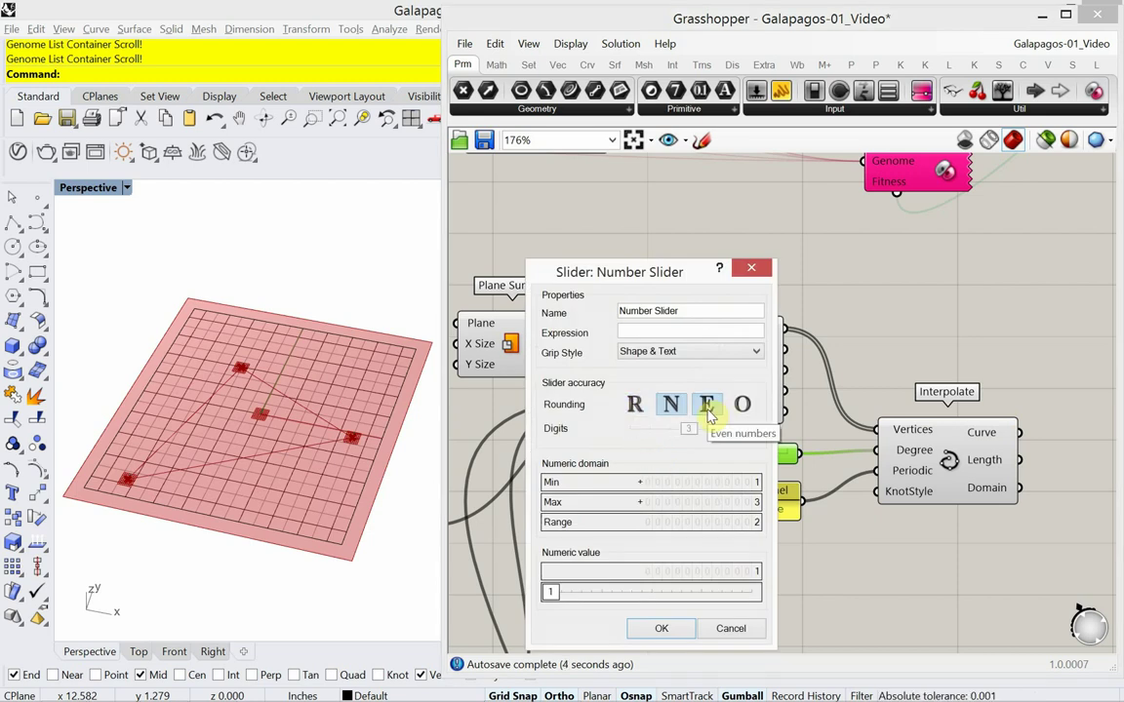
{"action": "left_click", "coordinate": [741, 404]}
{"action": "left_click", "coordinate": [647, 625]}
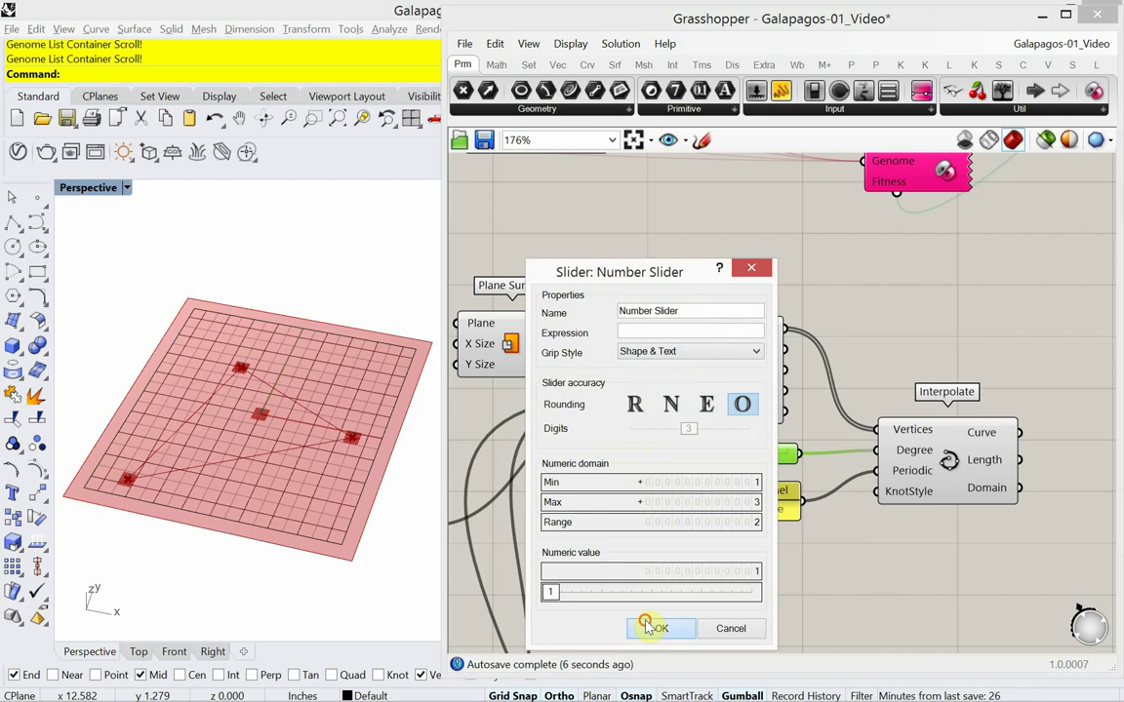
- Move the Degree slider closer to Interpolate and try a value of 3 before returning it to 1
{"action": "left_click_drag", "start_coordinate": [701, 455], "coordinate": [777, 454]}
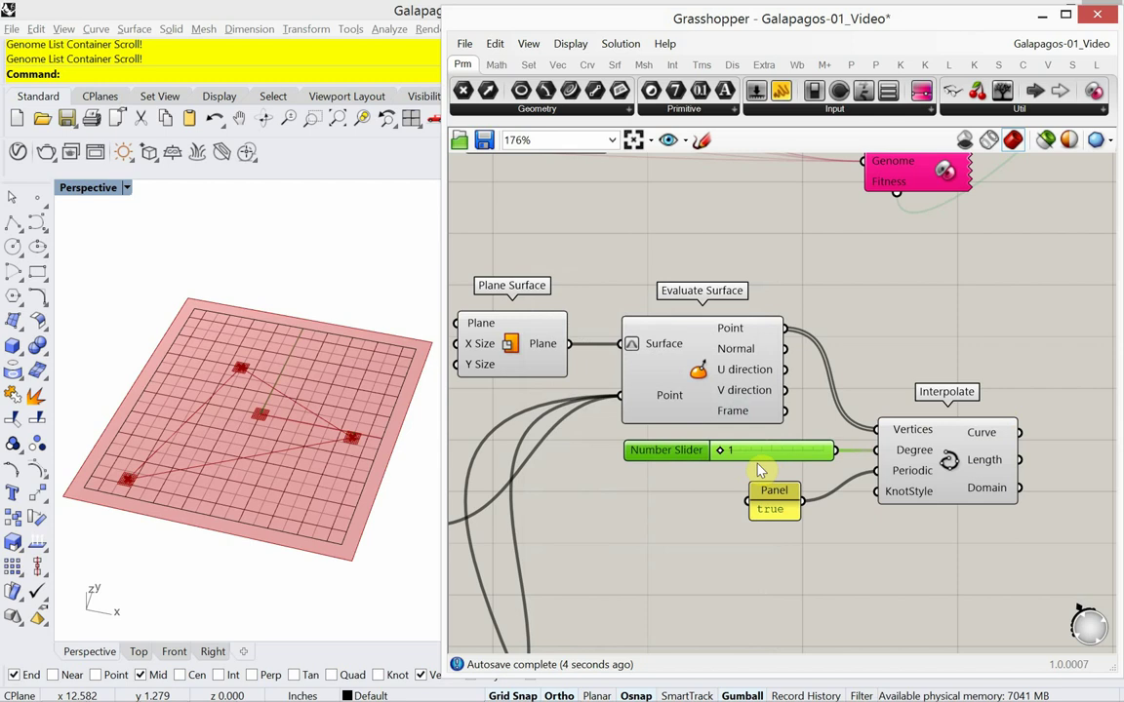
{"action": "left_click_drag", "start_coordinate": [720, 451], "coordinate": [823, 451]}
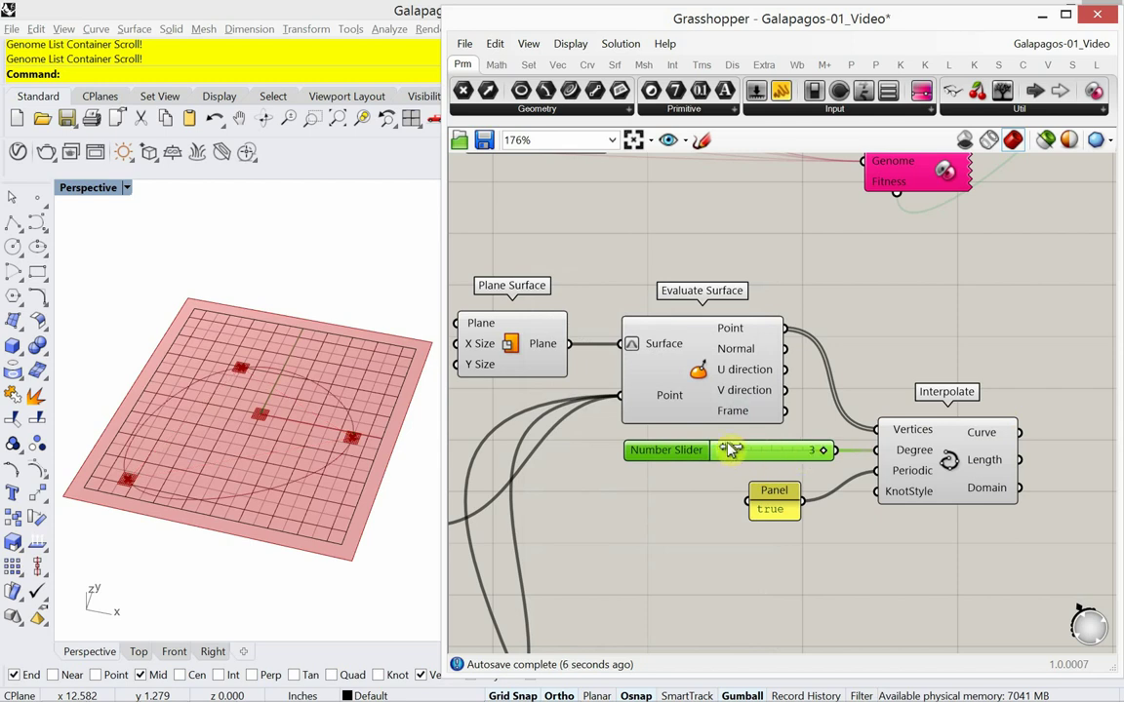
{"action": "left_click_drag", "start_coordinate": [732, 449], "coordinate": [707, 450]}
- Add a Bounding Box component beside Interpolate and feed Interpolate's Curve output into its Content input
{"action": "scroll", "coordinate": [827, 519], "scroll_direction": "down", "scroll_amount": 3}
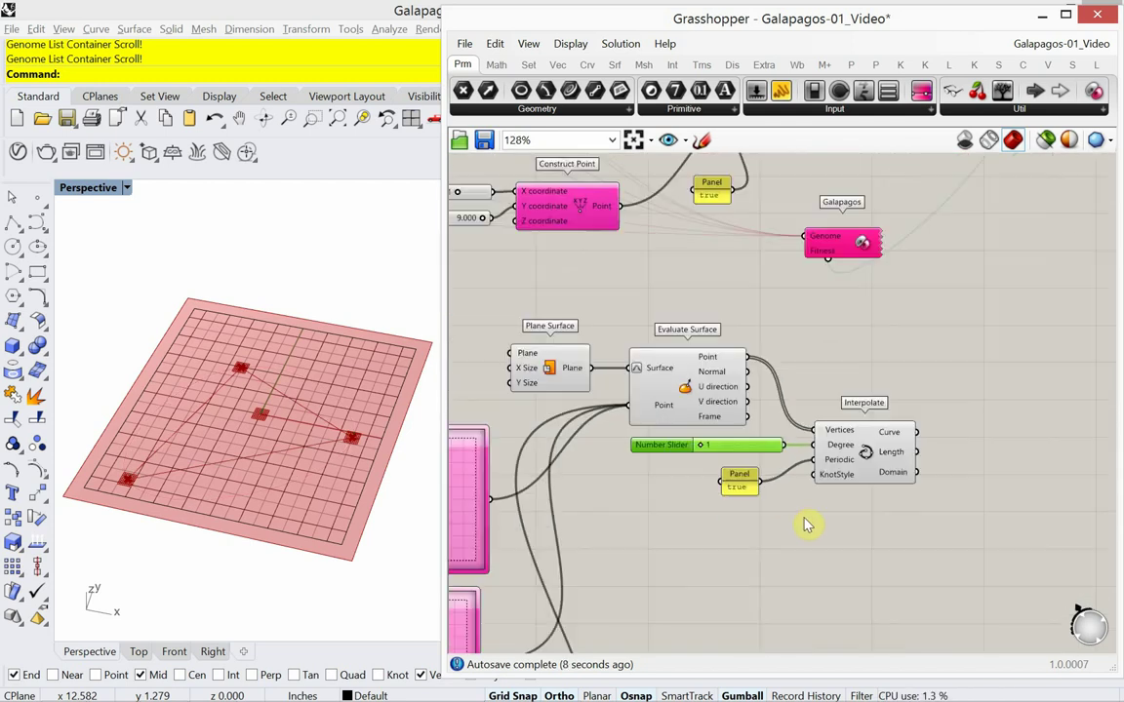
{"action": "right_click_drag", "start_coordinate": [805, 525], "coordinate": [866, 449]}
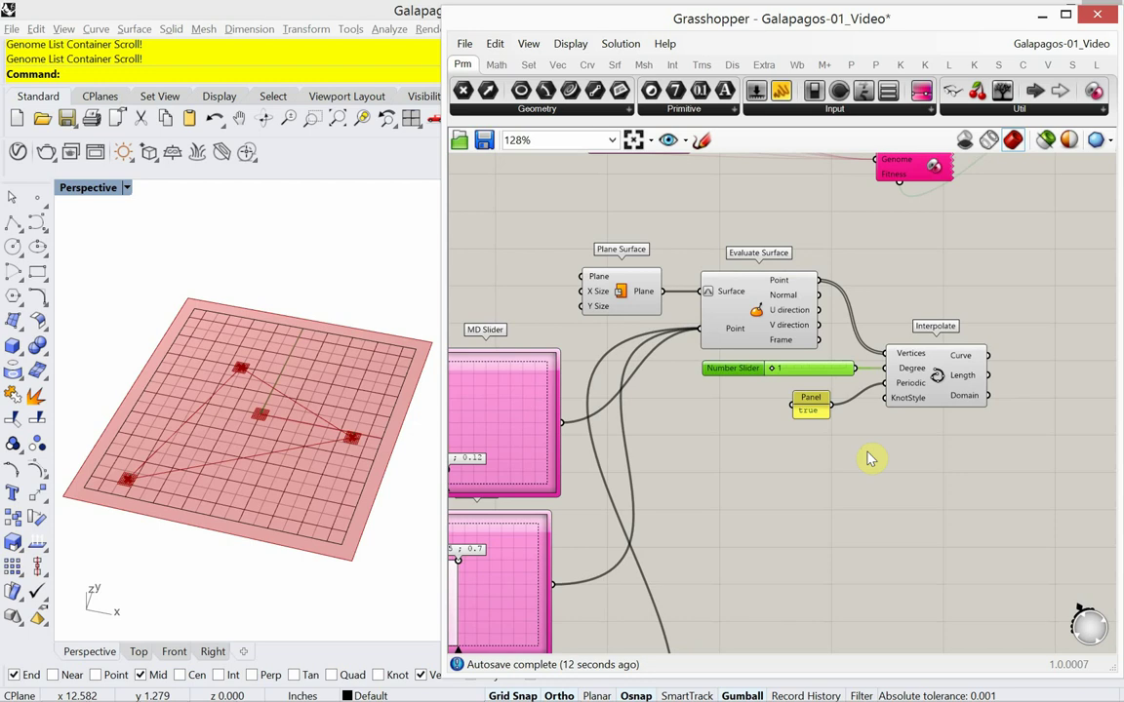
{"action": "scroll", "coordinate": [871, 458], "scroll_direction": "down", "scroll_amount": 2}
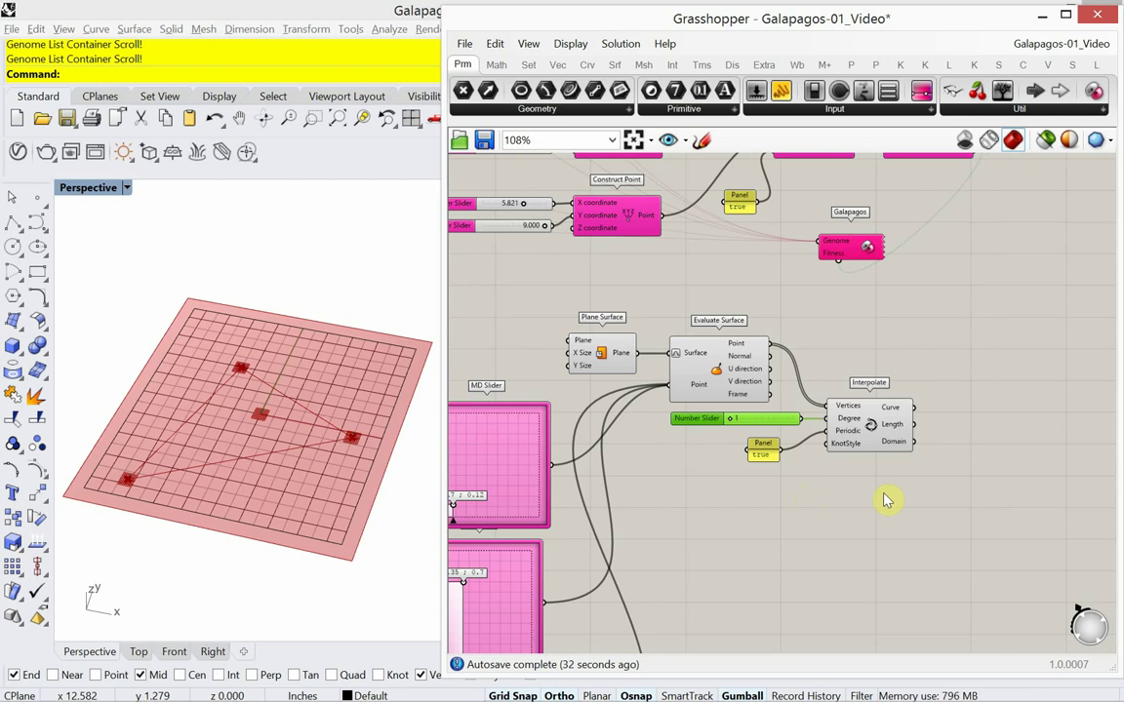
{"action": "right_click_drag", "start_coordinate": [928, 481], "coordinate": [885, 503]}
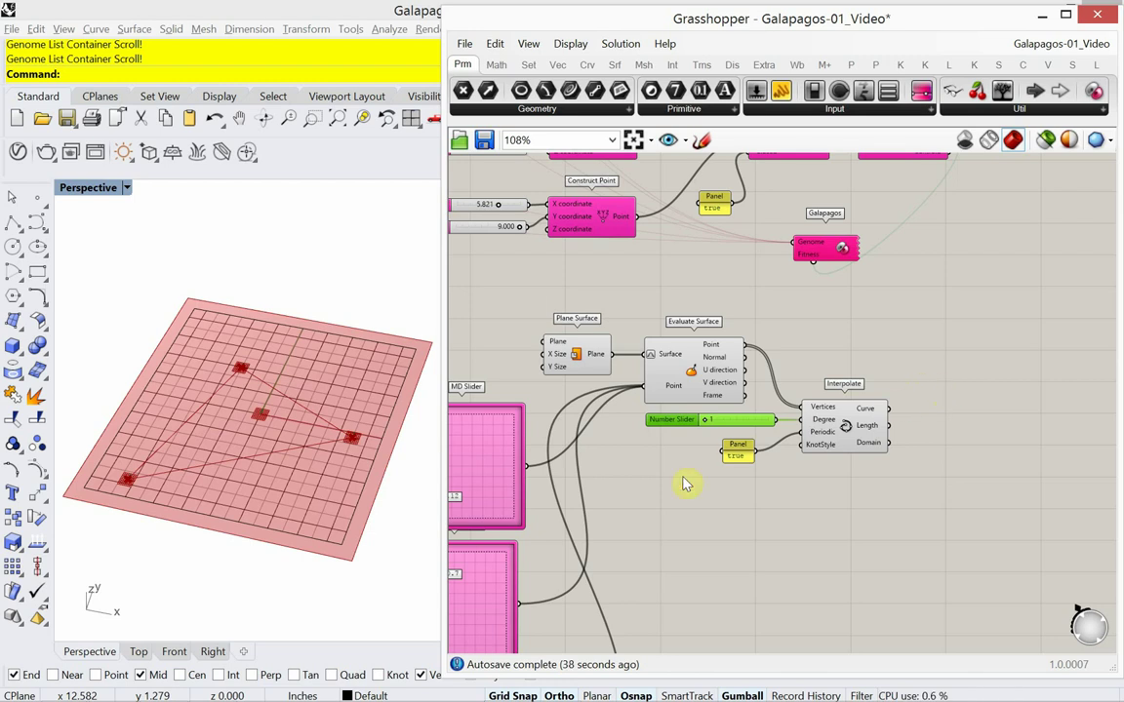
{"action": "right_click_drag", "start_coordinate": [684, 482], "coordinate": [713, 448]}
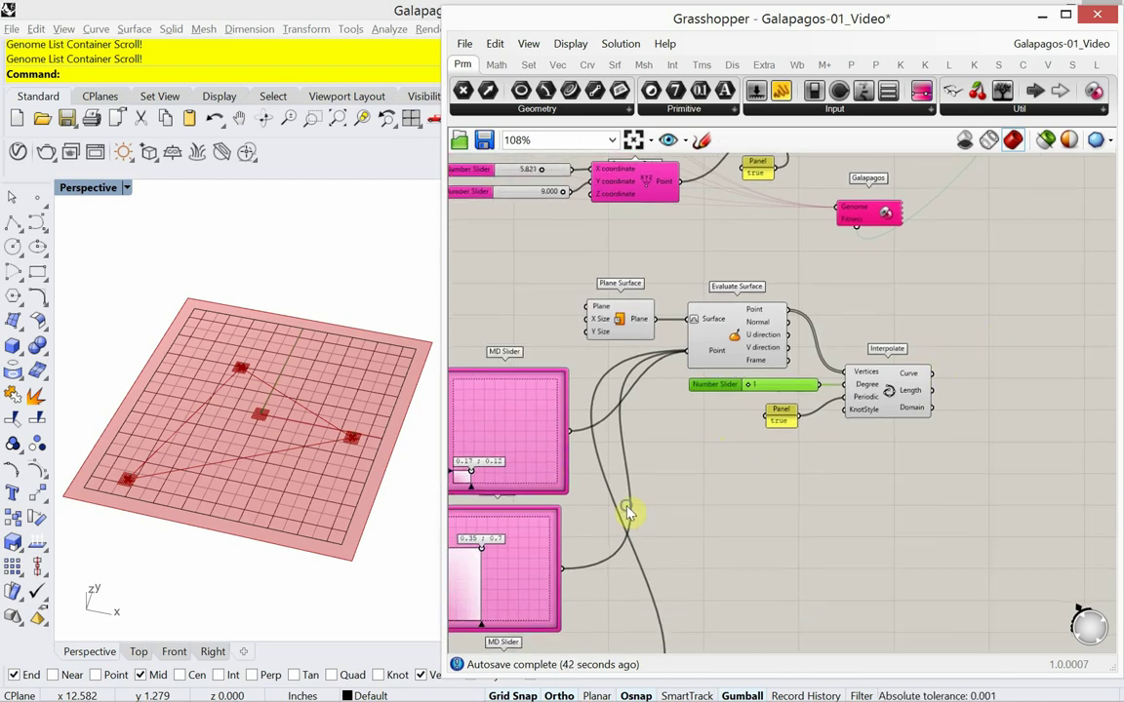
{"action": "right_click_drag", "start_coordinate": [629, 511], "coordinate": [869, 403]}
{"action": "double_click", "coordinate": [869, 401]}
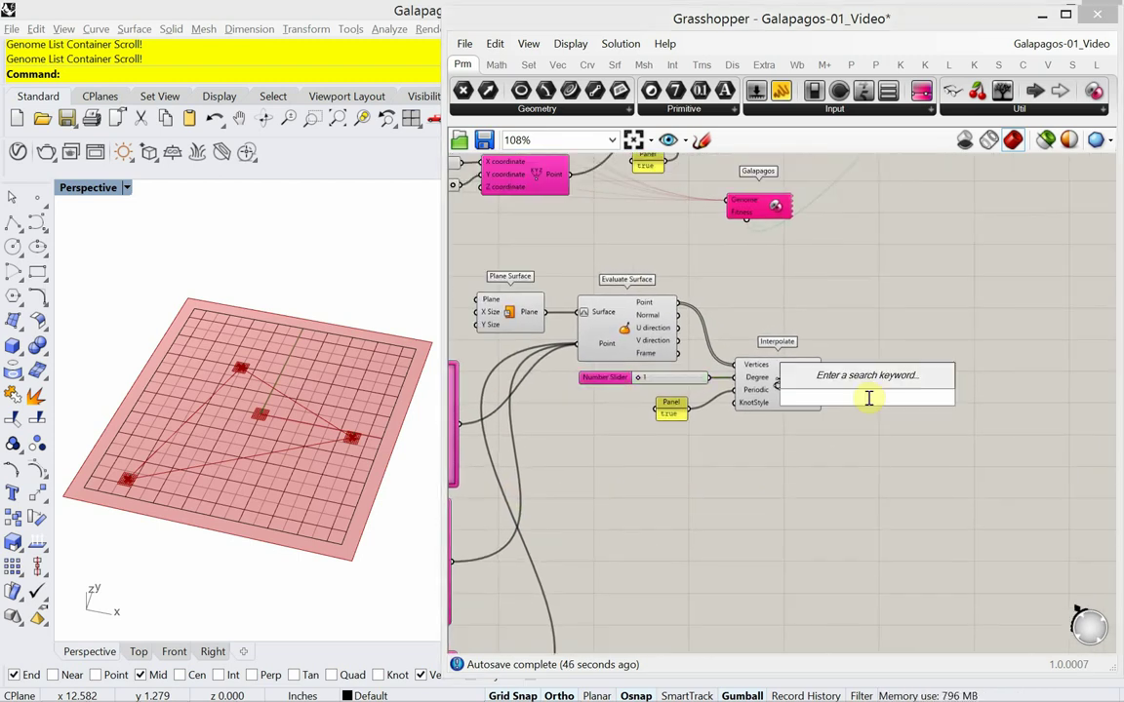
{"action": "type", "text": "bou"}
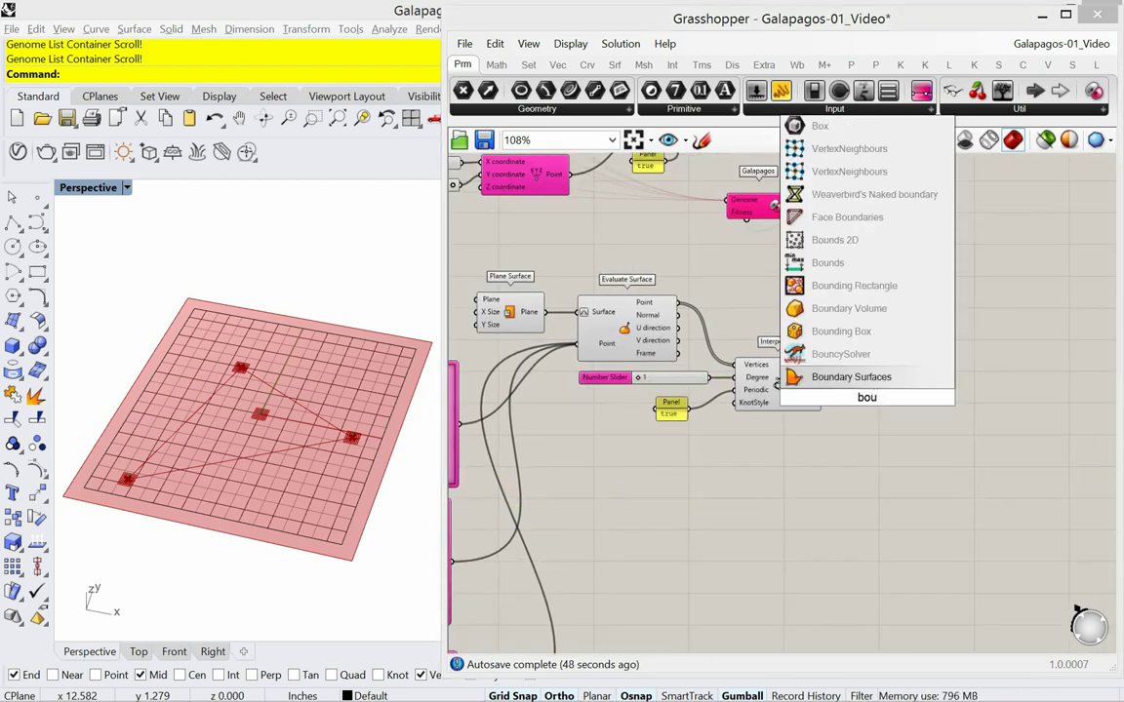
{"action": "left_click", "coordinate": [851, 331]}
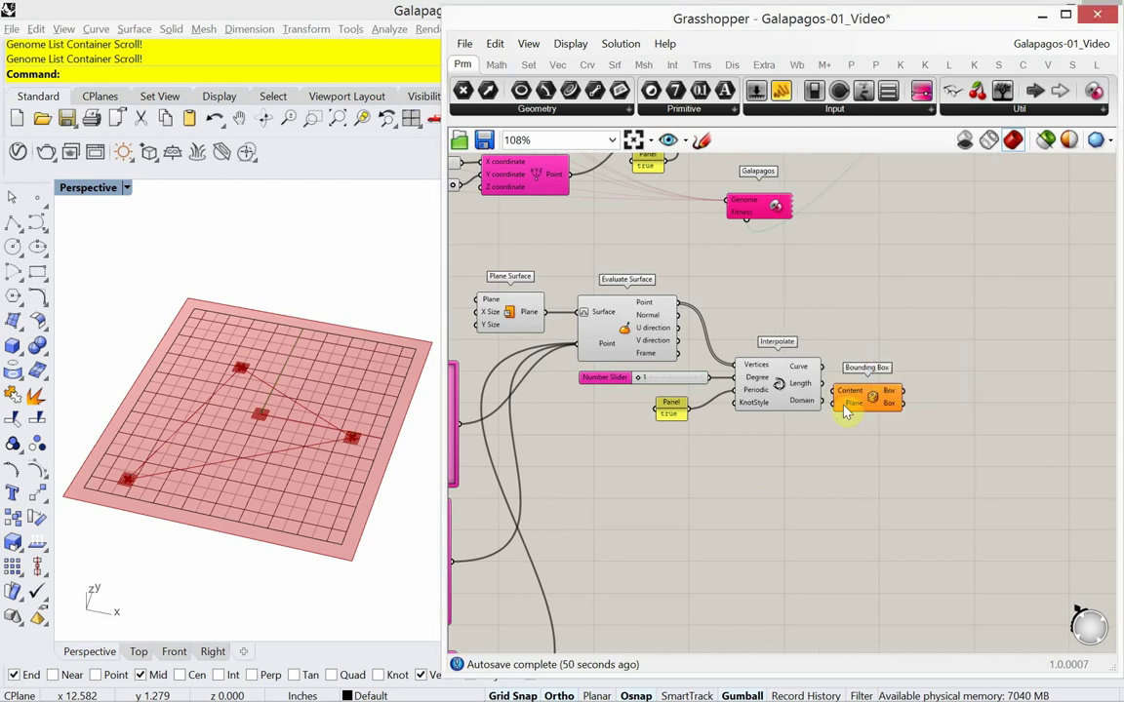
{"action": "left_click", "coordinate": [845, 408]}
{"action": "scroll", "coordinate": [851, 401], "scroll_direction": "up", "scroll_amount": 3}
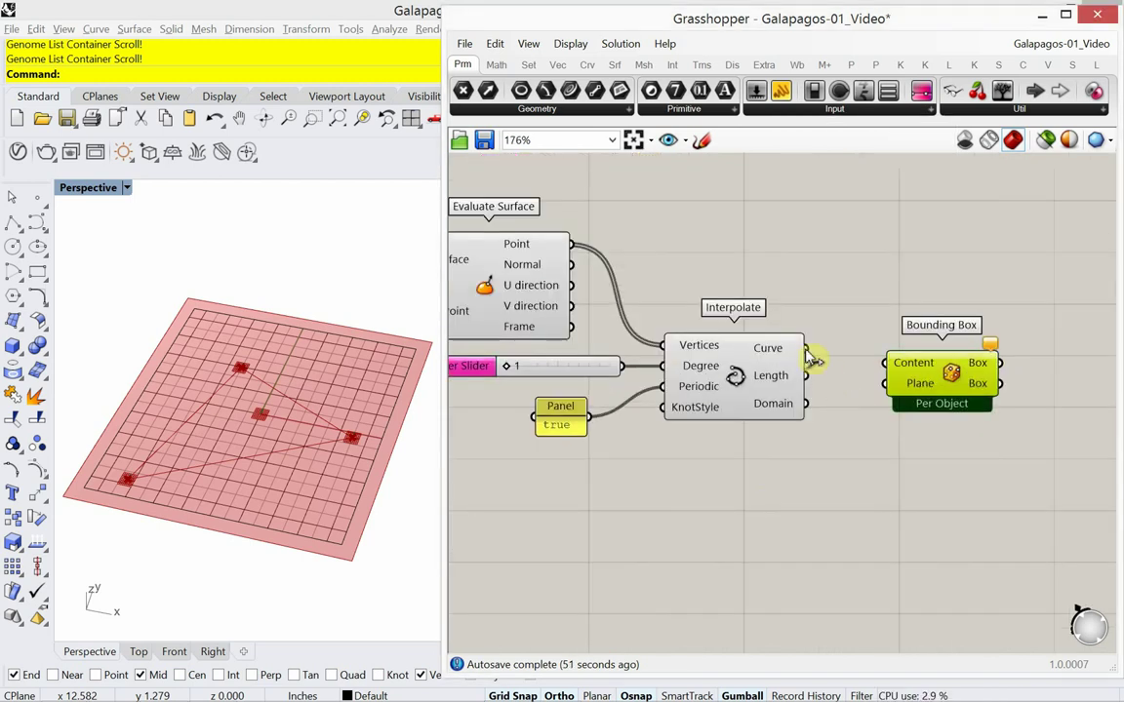
{"action": "left_click_drag", "start_coordinate": [808, 353], "coordinate": [951, 369]}
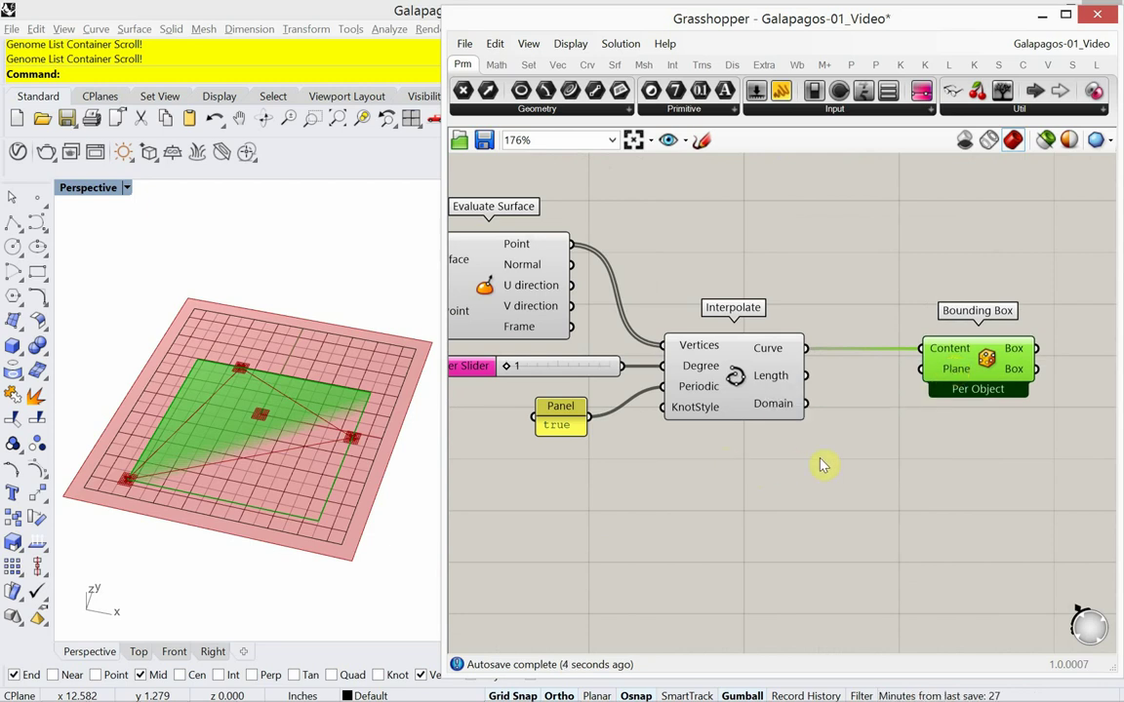
- Hide the viewport preview of the Plane Surface and Evaluate Surface components
{"action": "scroll", "coordinate": [820, 465], "scroll_direction": "down", "scroll_amount": 5}
{"action": "right_click_drag", "start_coordinate": [777, 489], "coordinate": [921, 428]}
{"action": "scroll", "coordinate": [921, 377], "scroll_direction": "down", "scroll_amount": 1}
{"action": "scroll", "coordinate": [896, 389], "scroll_direction": "down", "scroll_amount": 2}
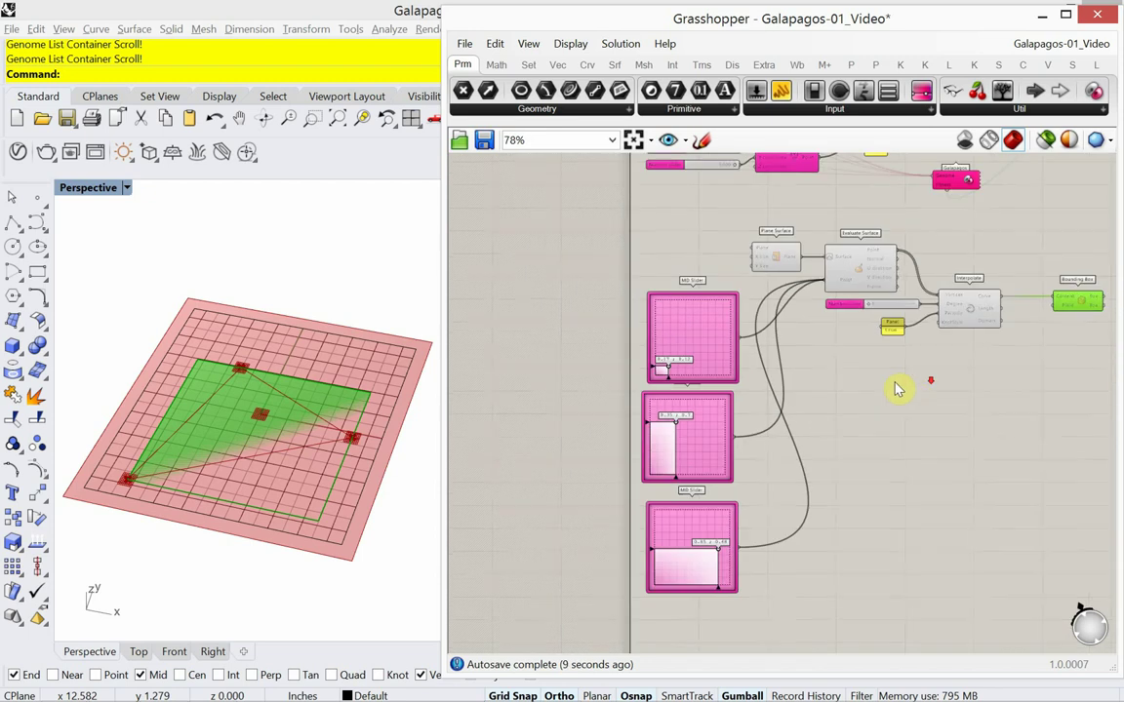
{"action": "left_click_drag", "start_coordinate": [867, 215], "coordinate": [764, 295]}
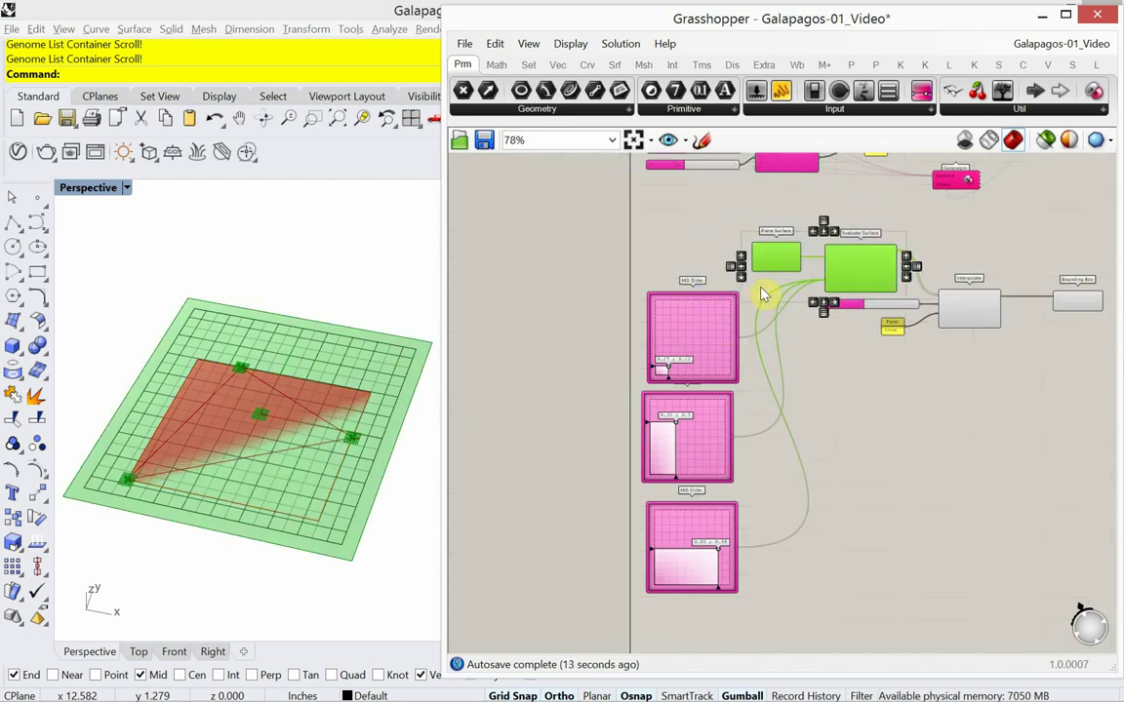
{"action": "key", "text": "ctrl+q"}
{"action": "right_click_drag", "start_coordinate": [953, 420], "coordinate": [816, 472]}
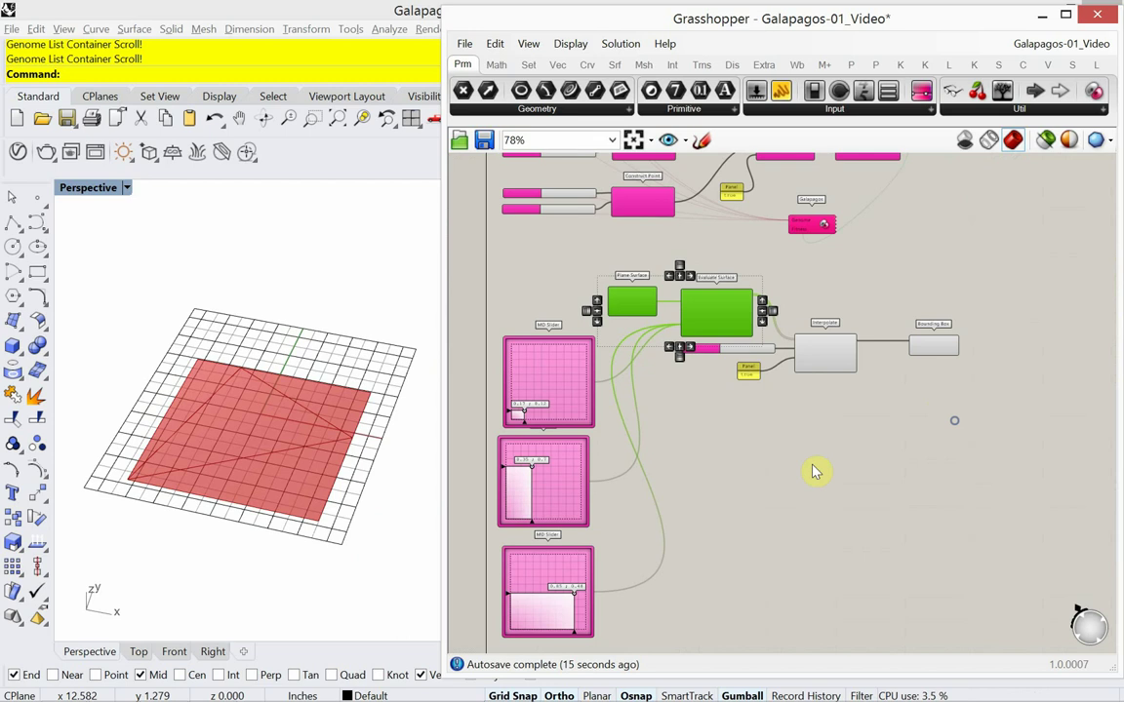
{"action": "left_click", "coordinate": [815, 472]}
- Compare the interpolated curve with its bounding box in the Perspective view by selecting Interpolate and Bounding Box in turn
{"action": "scroll", "coordinate": [815, 415], "scroll_direction": "up", "scroll_amount": 3}
{"action": "right_click_drag", "start_coordinate": [803, 426], "coordinate": [752, 459]}
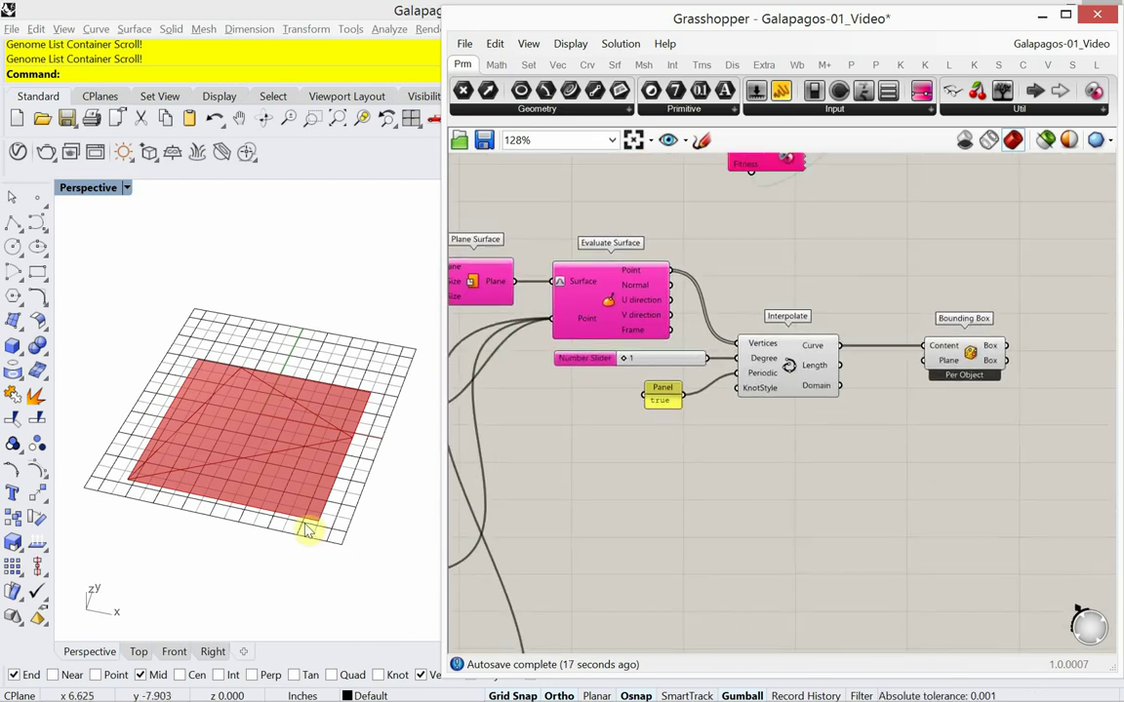
{"action": "scroll", "coordinate": [305, 529], "scroll_direction": "up", "scroll_amount": 5}
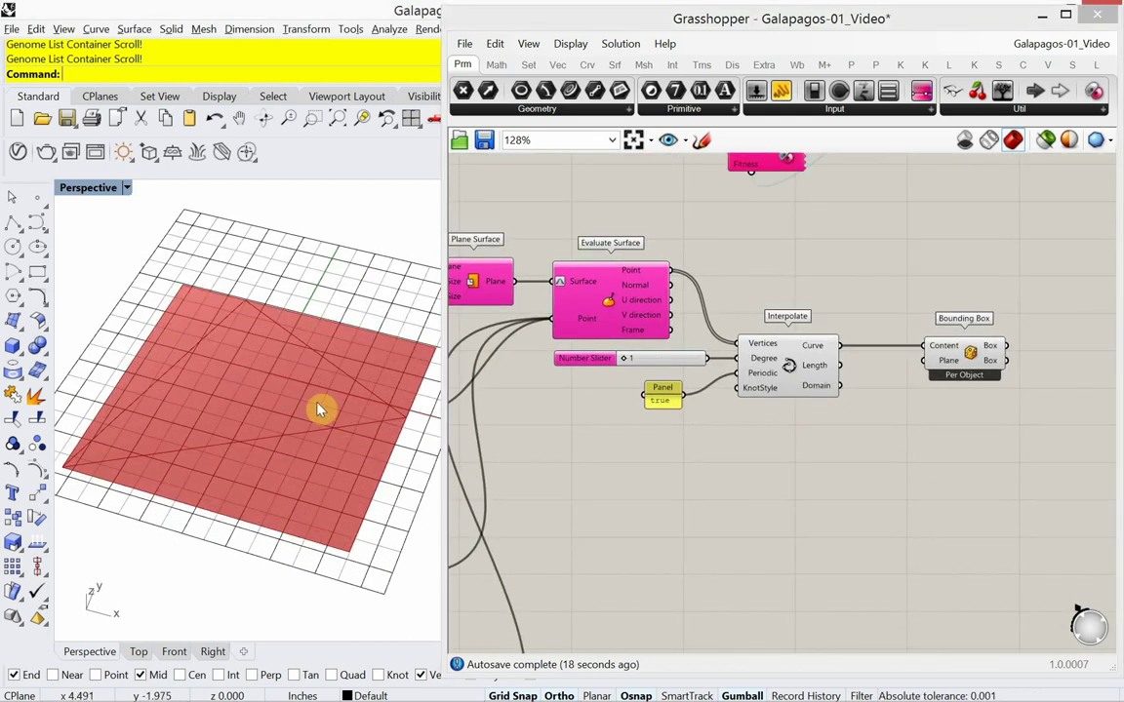
{"action": "left_click", "coordinate": [792, 371]}
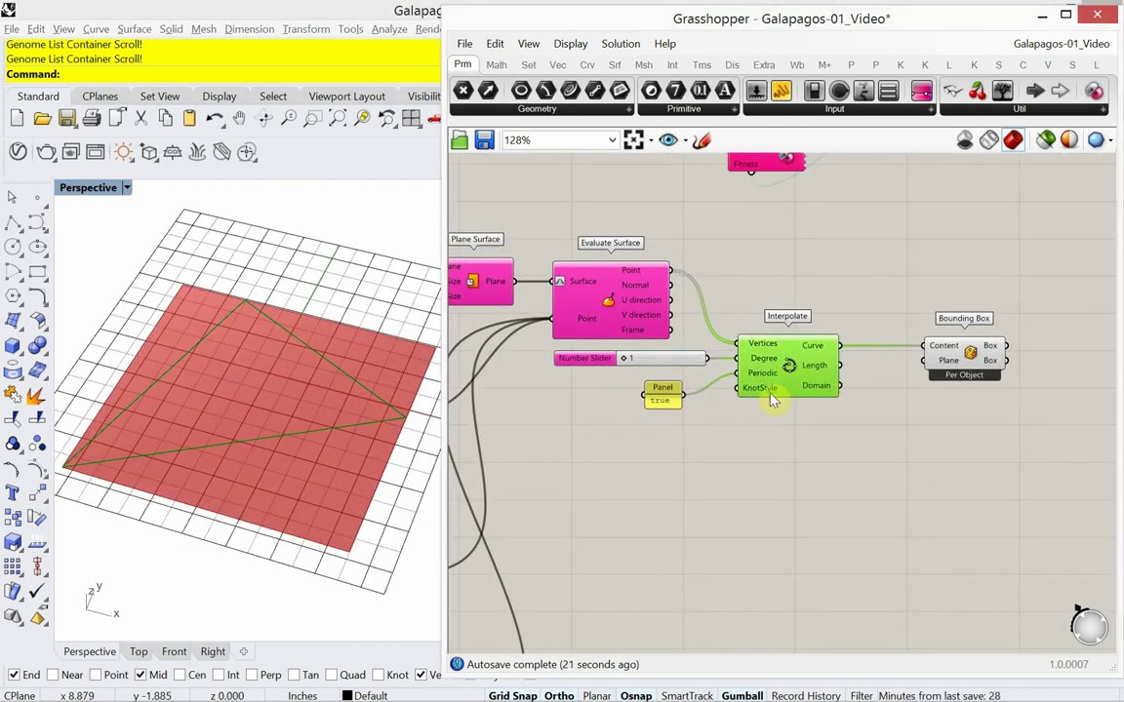
{"action": "left_click", "coordinate": [956, 361]}
- Add an Area component and connect Bounding Box's first Box output to its Geometry input
{"action": "right_click_drag", "start_coordinate": [986, 282], "coordinate": [940, 296]}
{"action": "double_click", "coordinate": [1044, 336]}
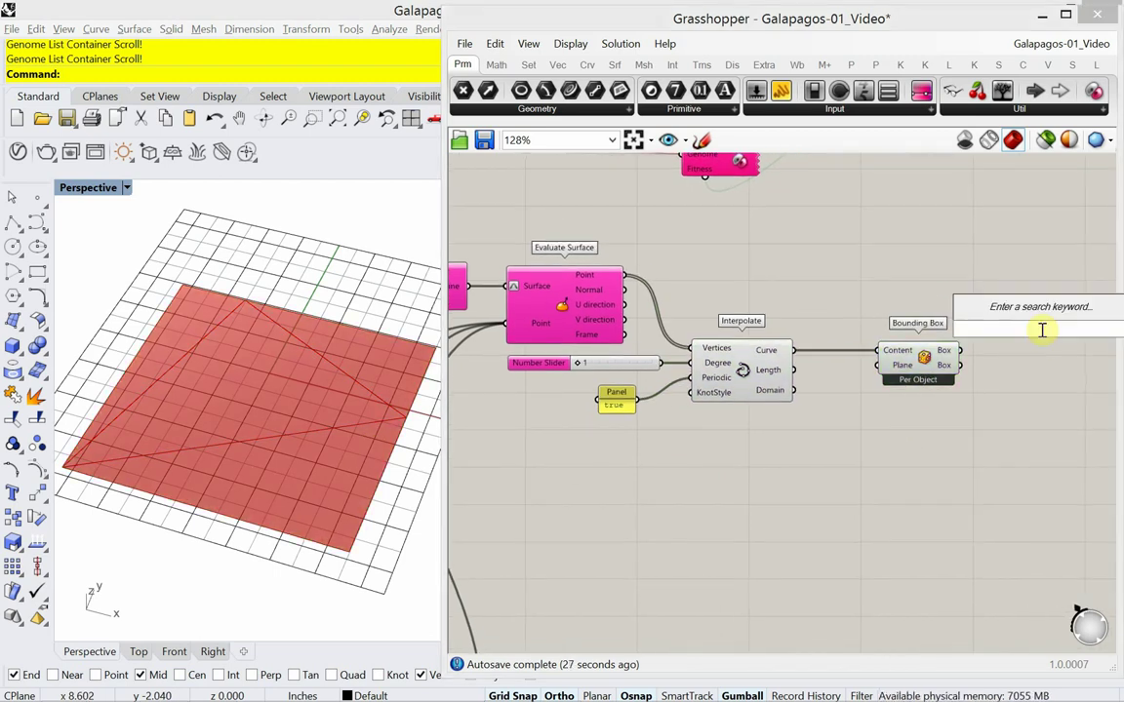
{"action": "type", "text": "area"}
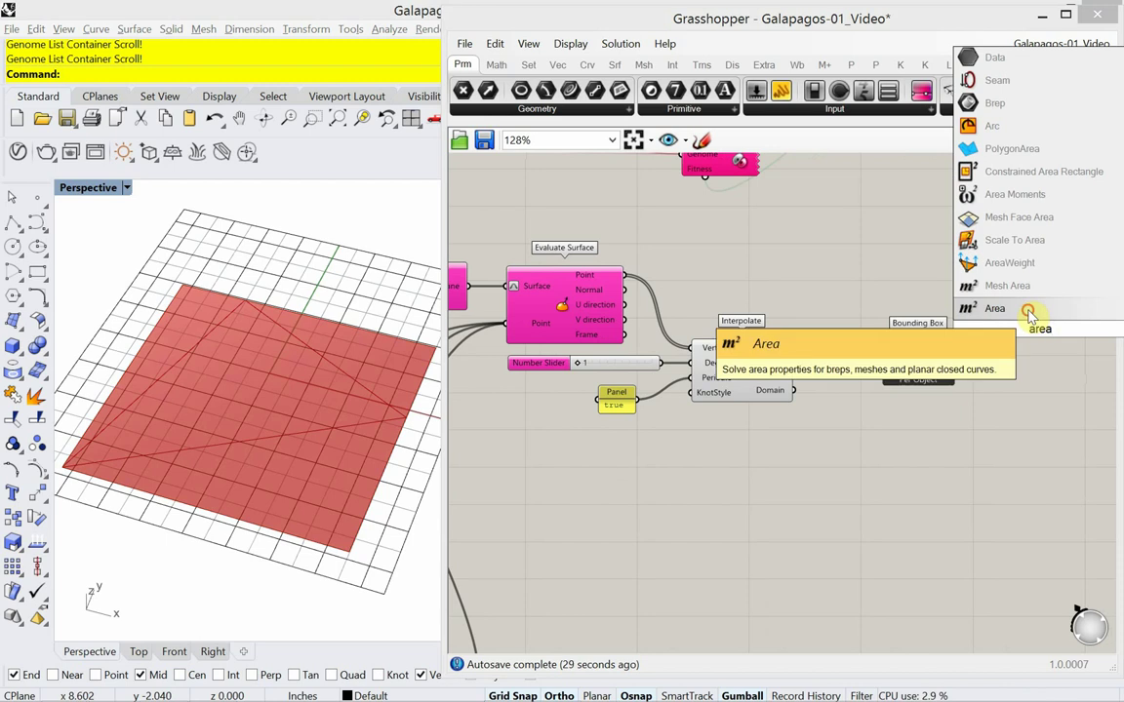
{"action": "left_click", "coordinate": [1029, 313]}
{"action": "right_click_drag", "start_coordinate": [1000, 388], "coordinate": [891, 385]}
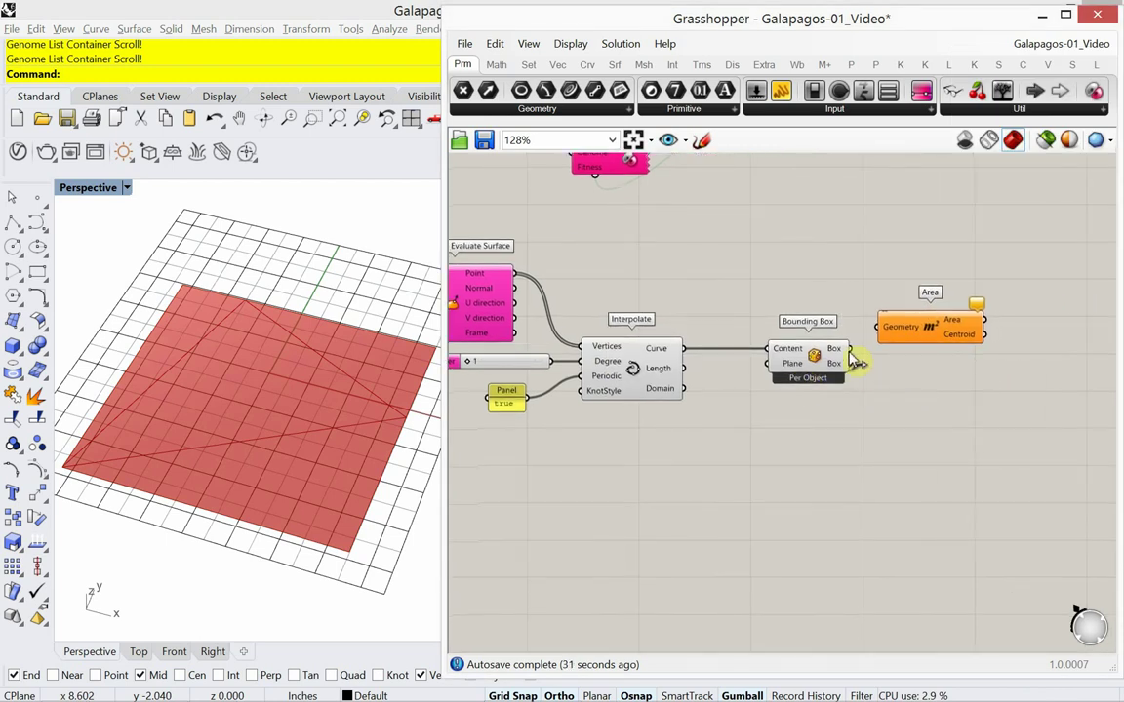
{"action": "left_click_drag", "start_coordinate": [850, 363], "coordinate": [920, 352]}
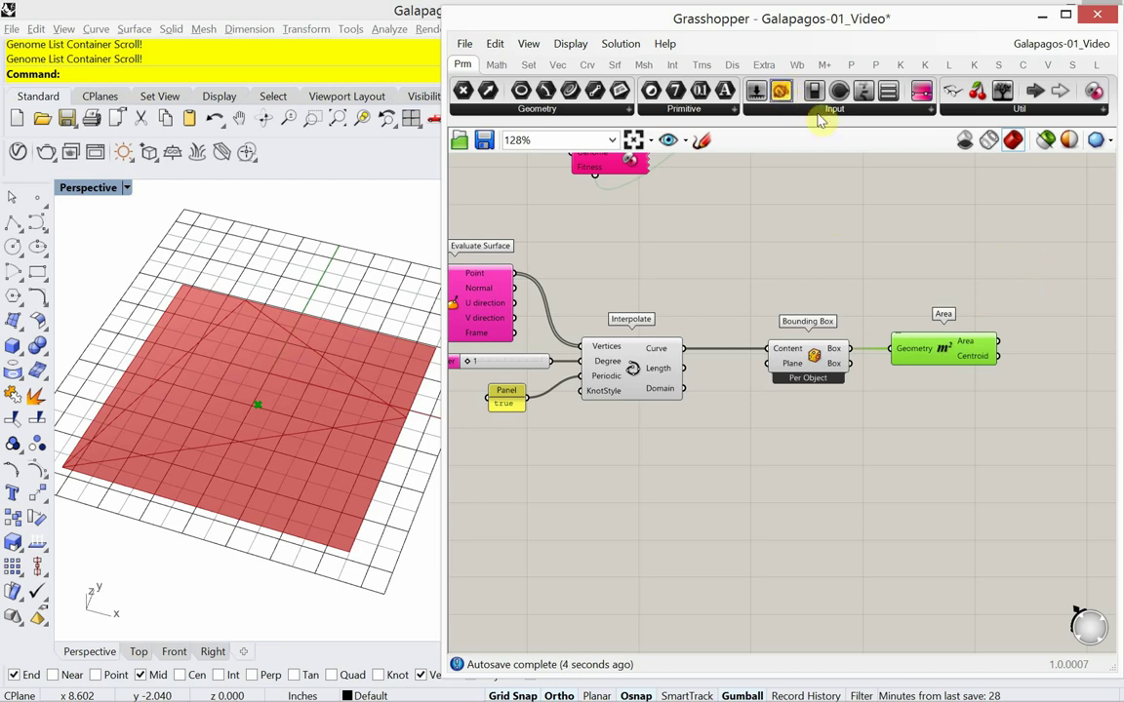
- Add a panel connected to the Area component's Area output and align it beside that component
{"action": "left_click_drag", "start_coordinate": [780, 91], "coordinate": [1056, 277]}
{"action": "left_click_drag", "start_coordinate": [997, 341], "coordinate": [998, 279]}
{"action": "right_click_drag", "start_coordinate": [1021, 335], "coordinate": [961, 323]}
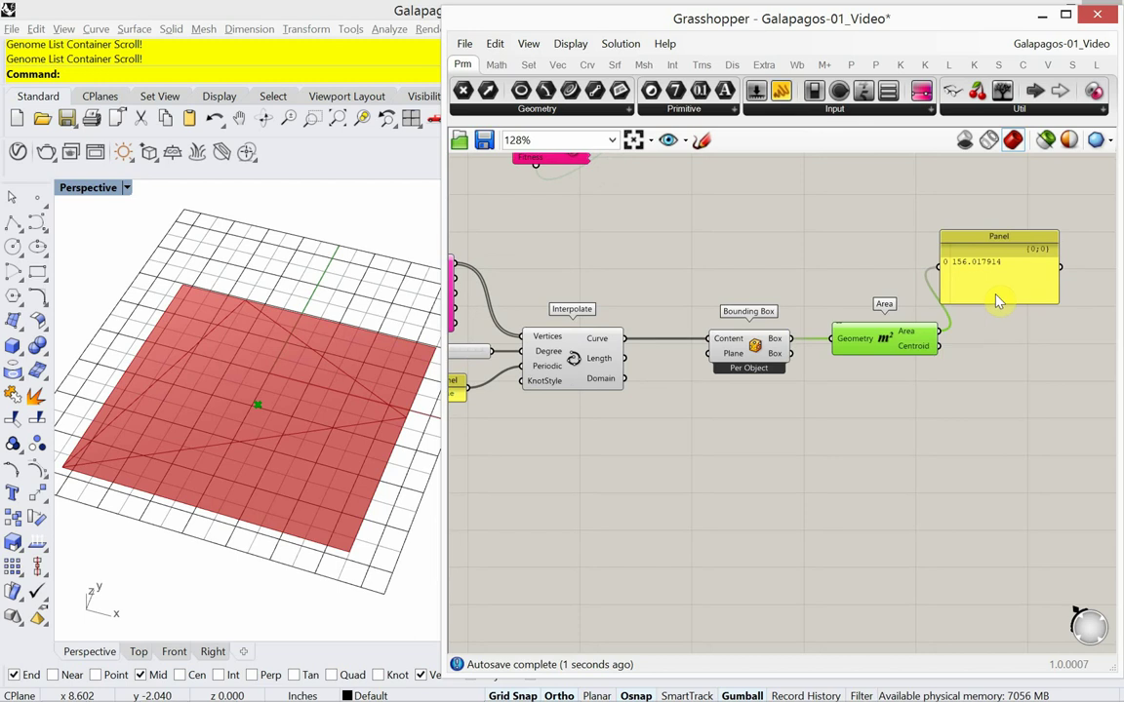
{"action": "left_click_drag", "start_coordinate": [997, 301], "coordinate": [1033, 364]}
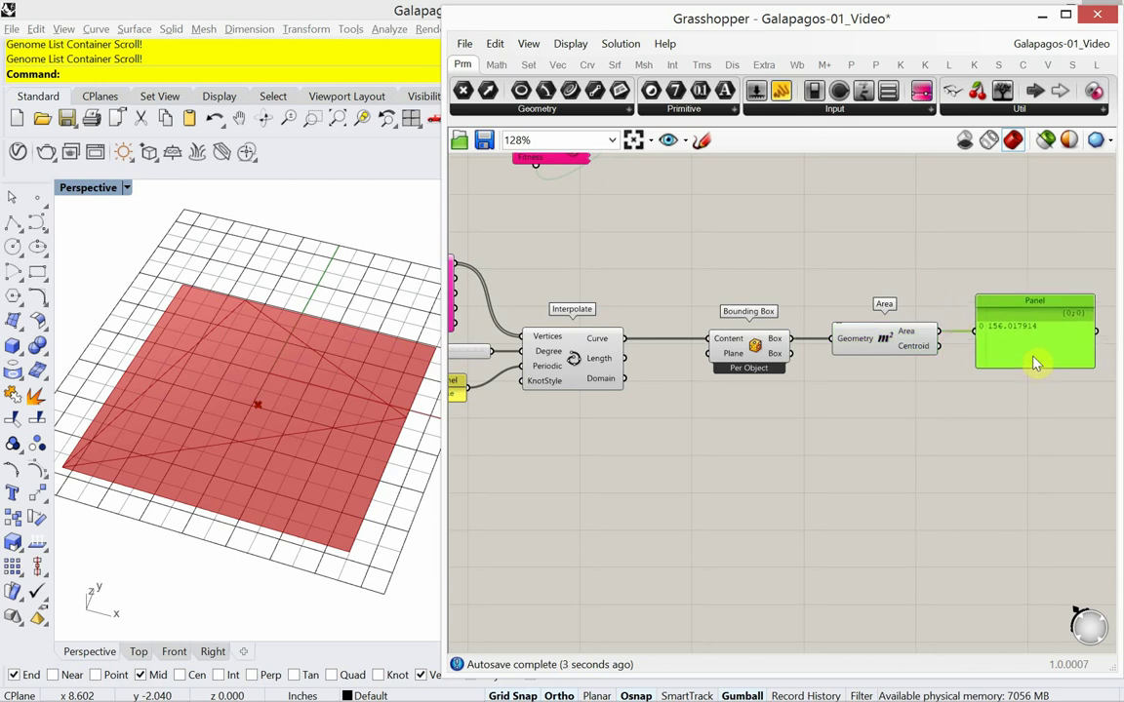
{"action": "scroll", "coordinate": [1000, 369], "scroll_direction": "down", "scroll_amount": 4}
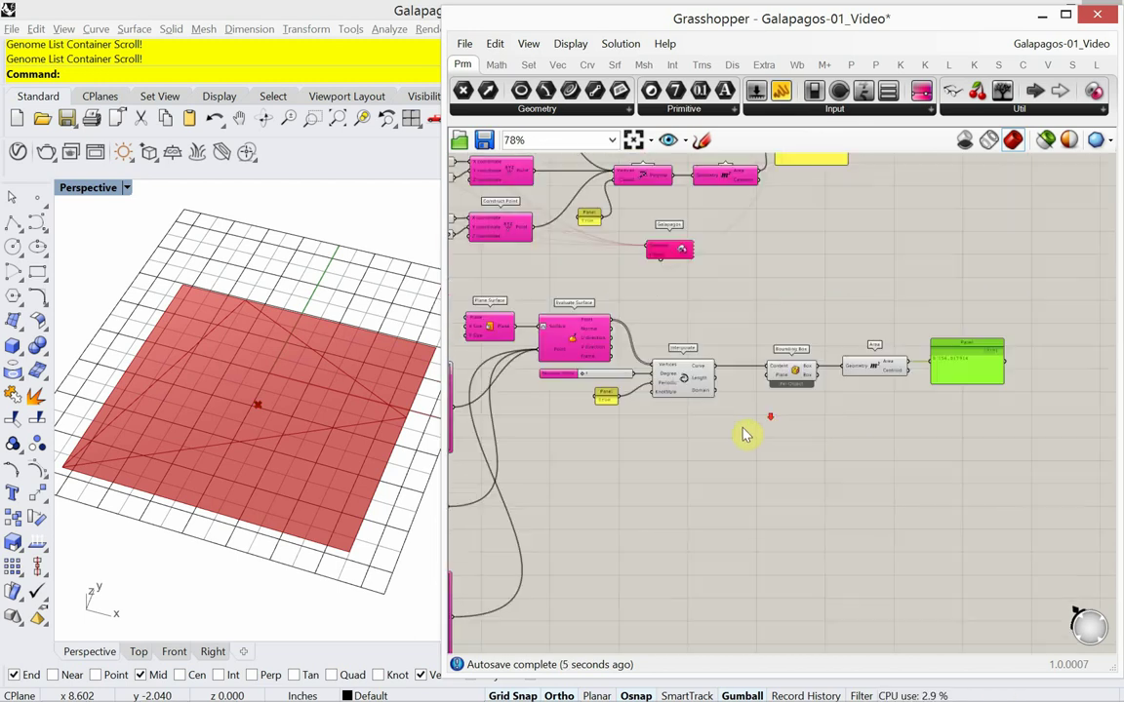
{"action": "right_click_drag", "start_coordinate": [744, 434], "coordinate": [682, 434]}
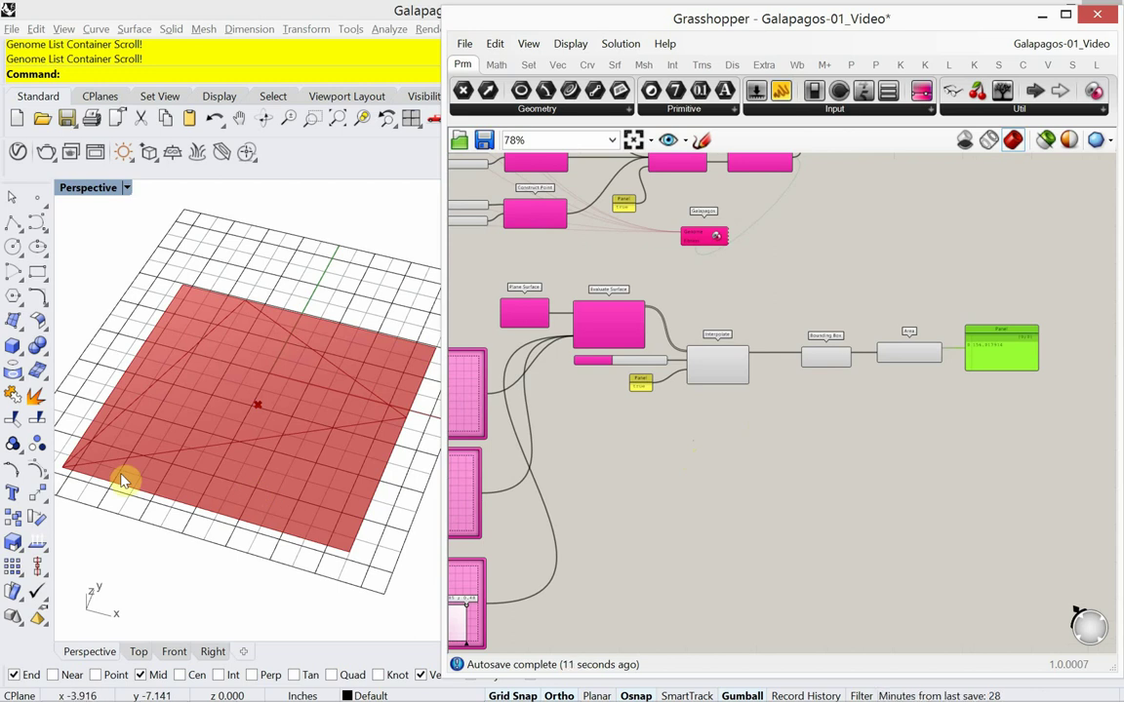
- Add a Rotate component and place it beneath the Bounding Box component
{"action": "right_click_drag", "start_coordinate": [582, 448], "coordinate": [640, 451]}
{"action": "scroll", "coordinate": [644, 449], "scroll_direction": "up", "scroll_amount": 3}
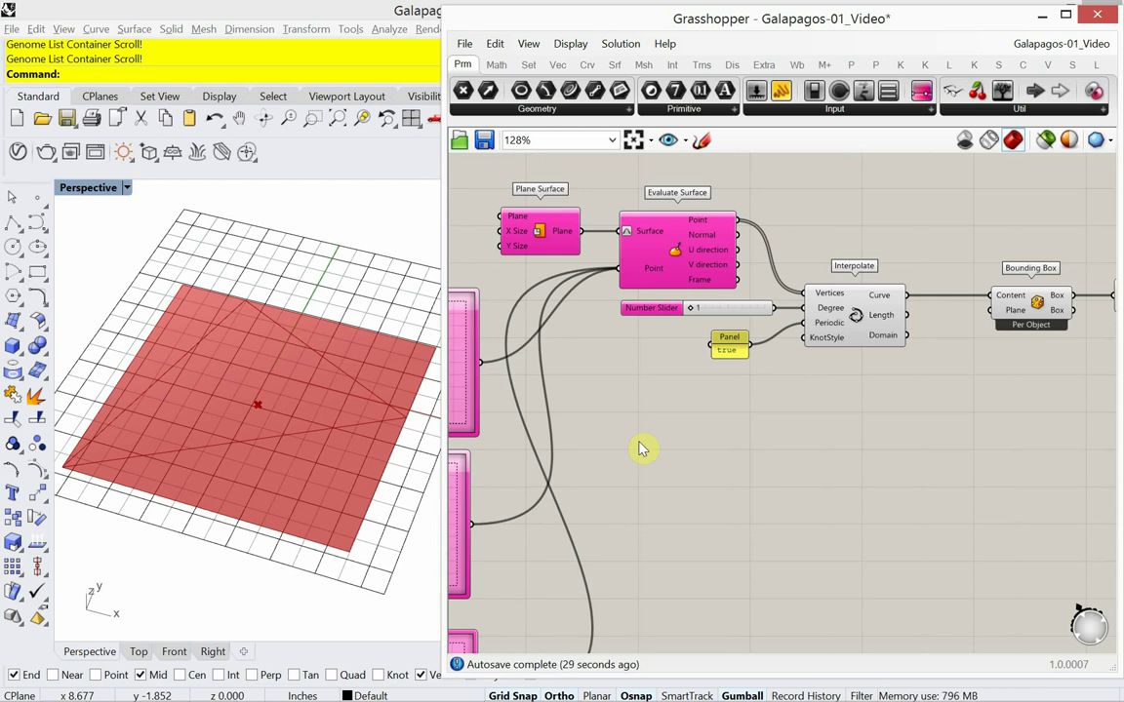
{"action": "right_click_drag", "start_coordinate": [714, 469], "coordinate": [672, 447]}
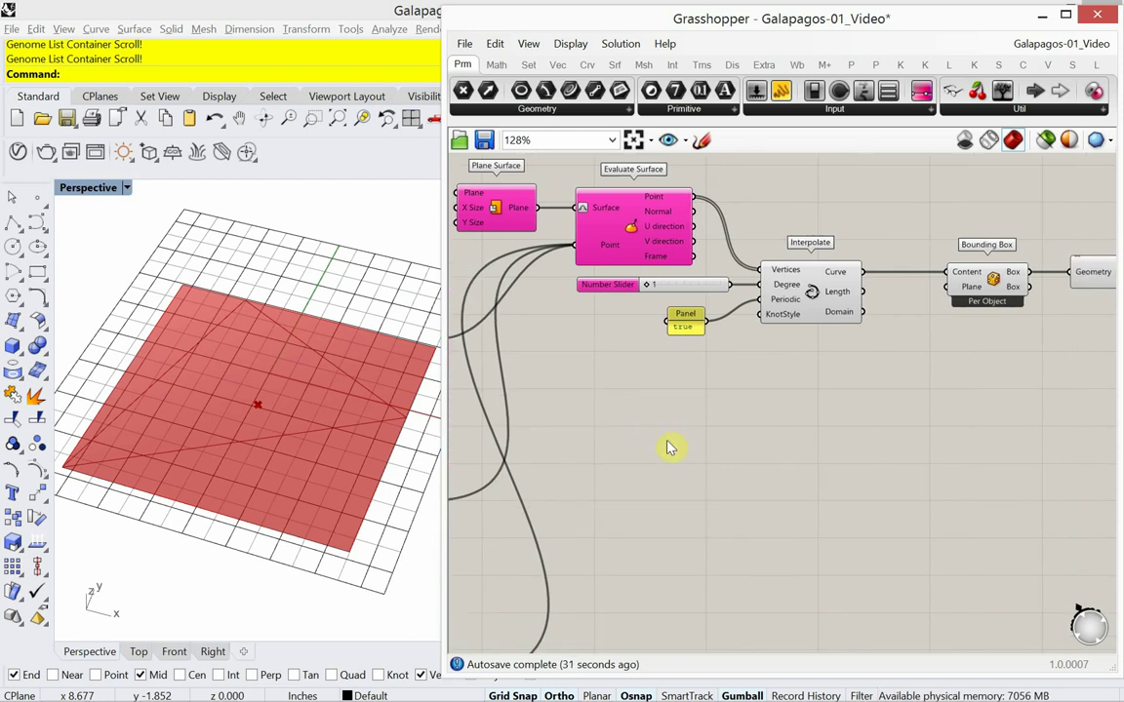
{"action": "scroll", "coordinate": [809, 457], "scroll_direction": "down", "scroll_amount": 2}
{"action": "right_click_drag", "start_coordinate": [810, 457], "coordinate": [738, 469]}
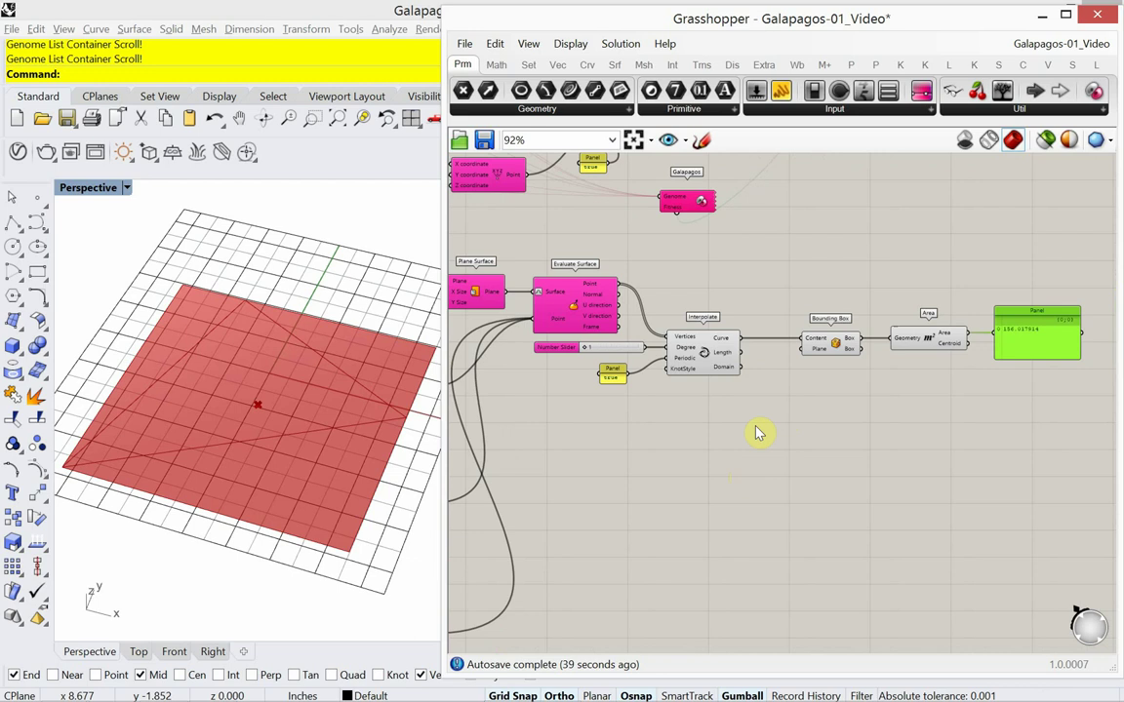
{"action": "double_click", "coordinate": [756, 427]}
{"action": "type", "text": "rotate"}
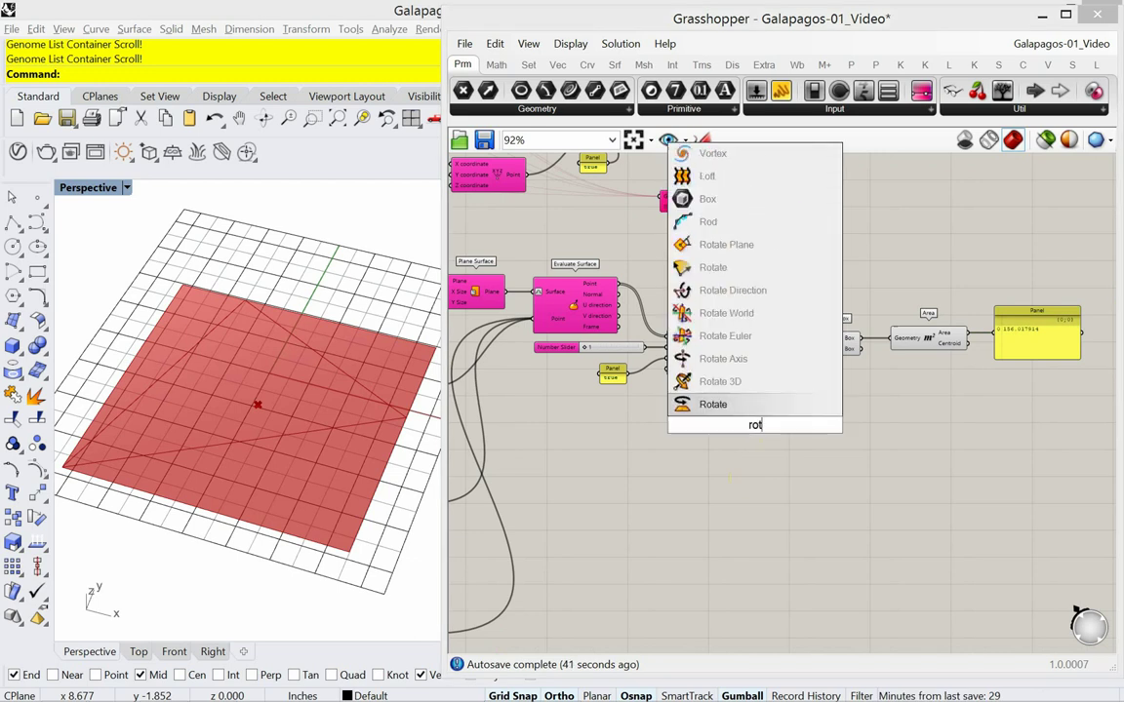
{"action": "left_click", "coordinate": [727, 404]}
{"action": "scroll", "coordinate": [680, 427], "scroll_direction": "up", "scroll_amount": 3}
{"action": "scroll", "coordinate": [679, 427], "scroll_direction": "up", "scroll_amount": 2}
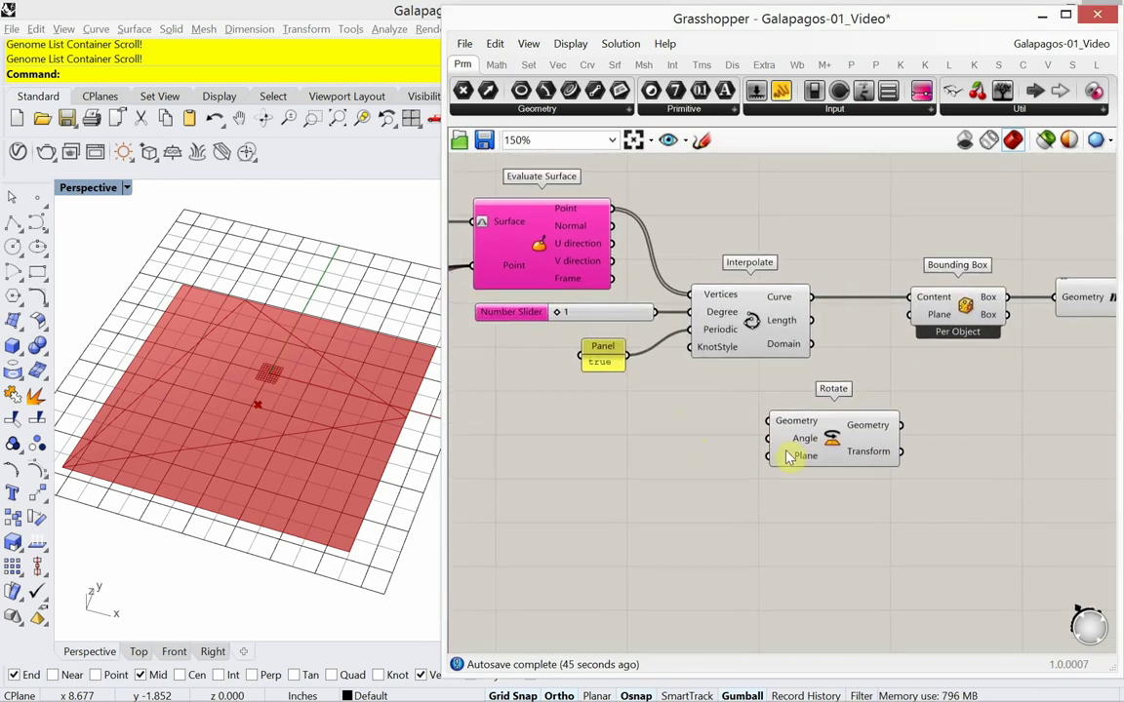
{"action": "left_click_drag", "start_coordinate": [798, 447], "coordinate": [921, 449]}
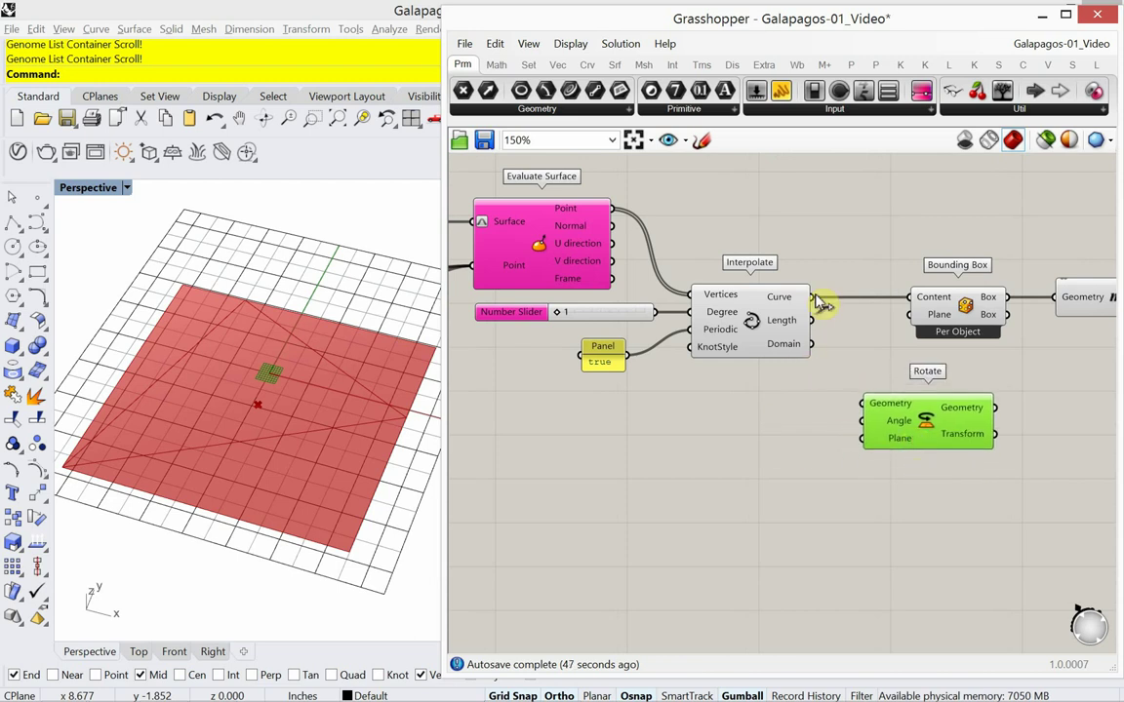
- Connect Interpolate's Curve output to Rotate's Geometry input and check the rotated curve in the Perspective view
{"action": "left_click_drag", "start_coordinate": [811, 297], "coordinate": [896, 431]}
{"action": "right_click_drag", "start_coordinate": [203, 569], "coordinate": [169, 543]}
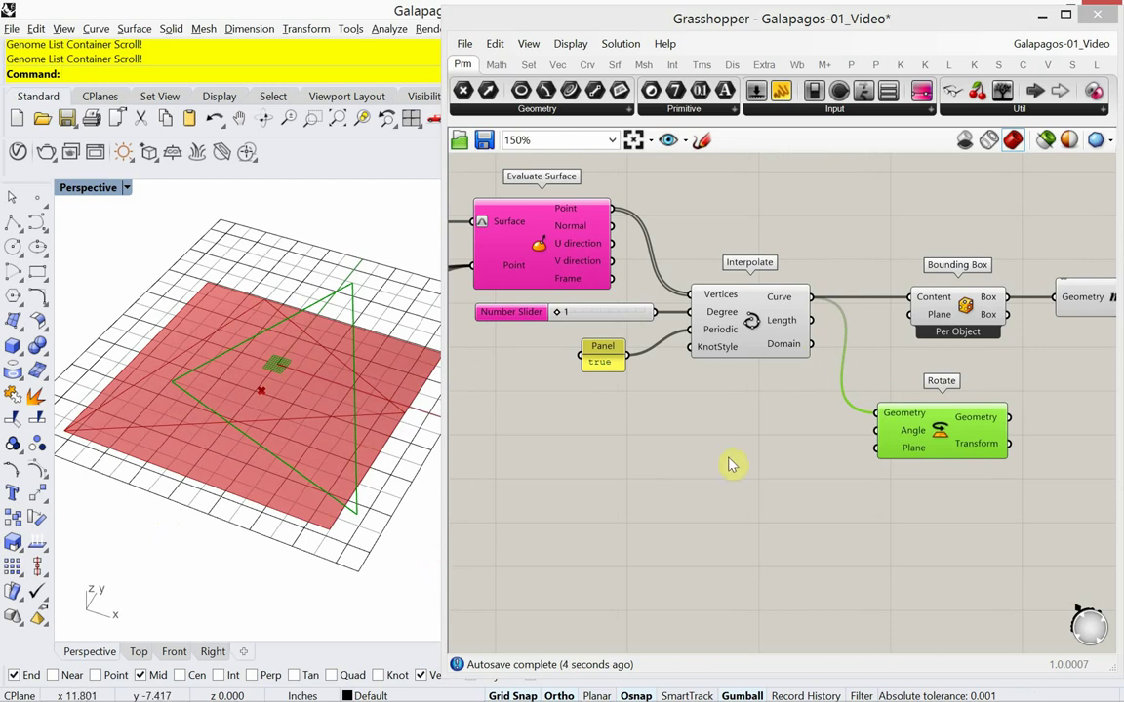
{"action": "left_click", "coordinate": [256, 385]}
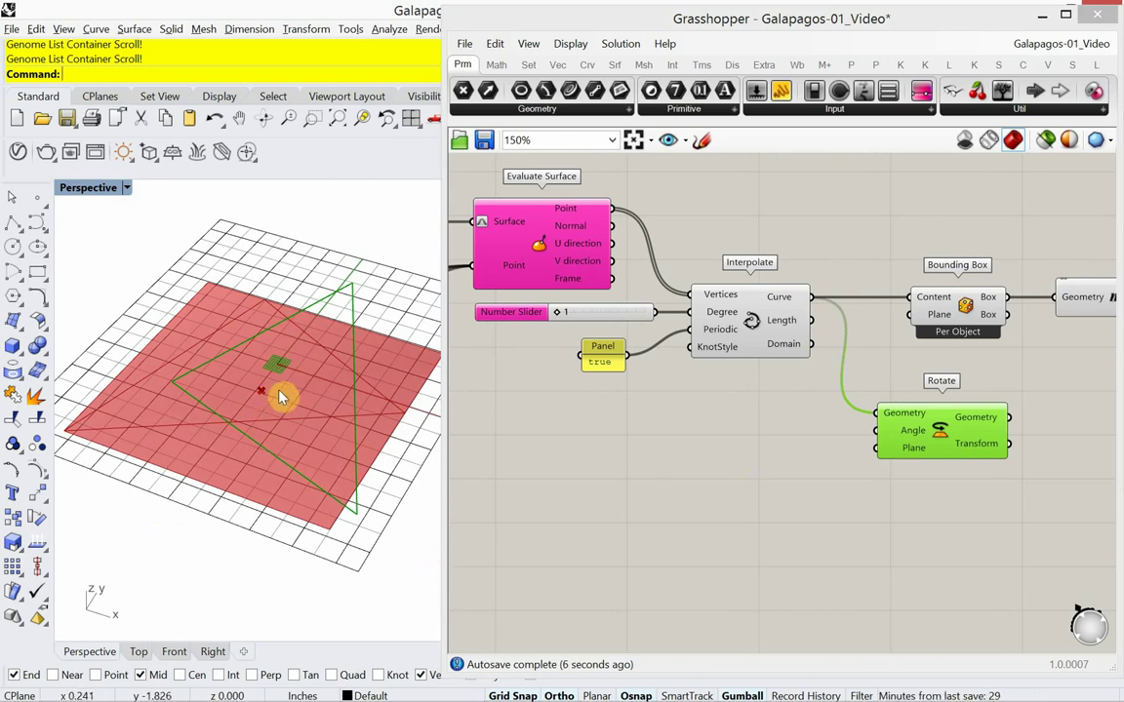
- Add an Area component fed by Interpolate's Curve output and connect its Centroid output to Rotate's Plane input
{"action": "double_click", "coordinate": [659, 464]}
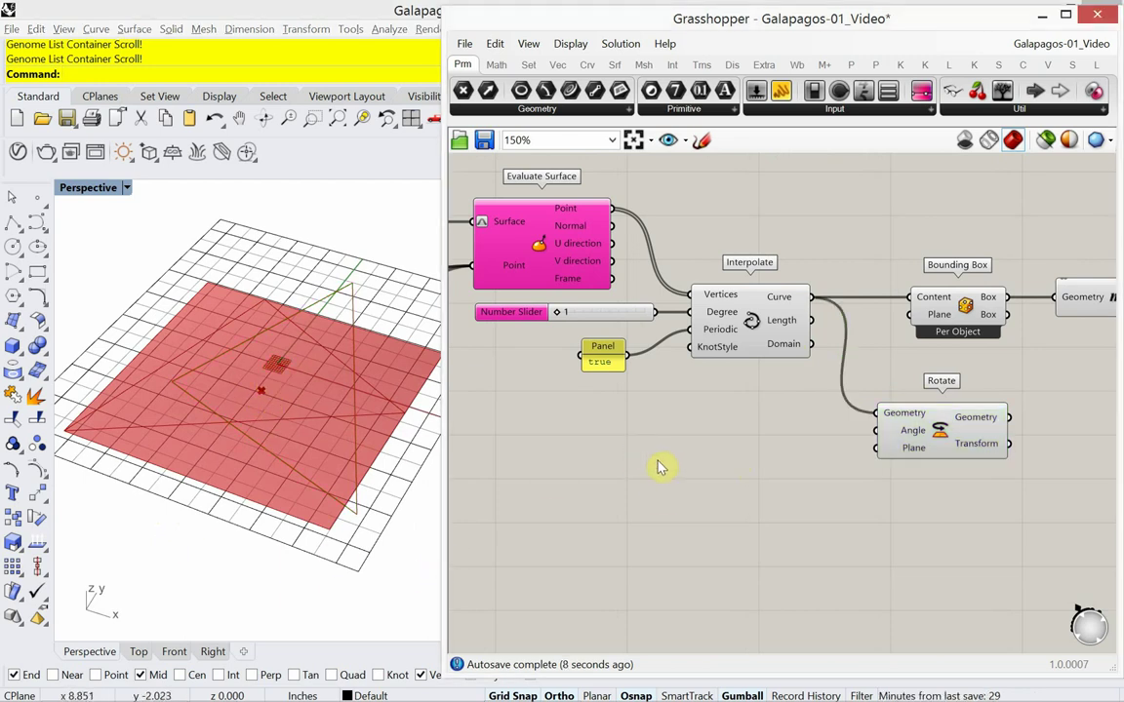
{"action": "type", "text": "area"}
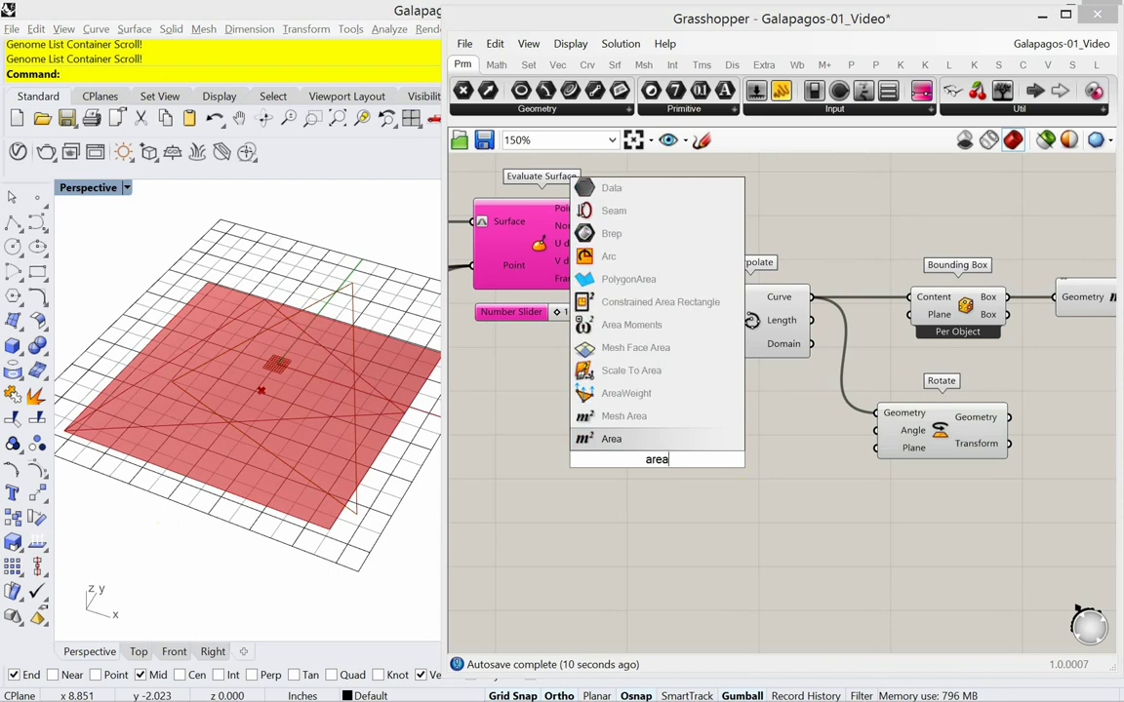
{"action": "left_click", "coordinate": [660, 447]}
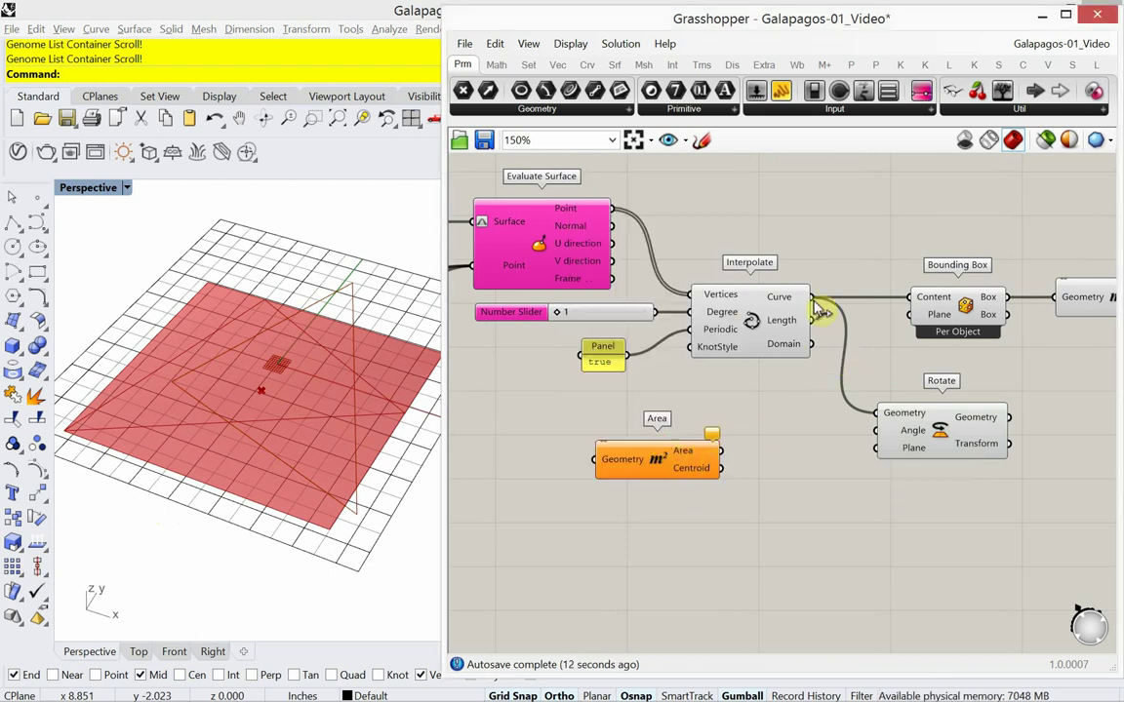
{"action": "left_click_drag", "start_coordinate": [811, 297], "coordinate": [776, 489]}
{"action": "left_click_drag", "start_coordinate": [933, 450], "coordinate": [990, 458]}
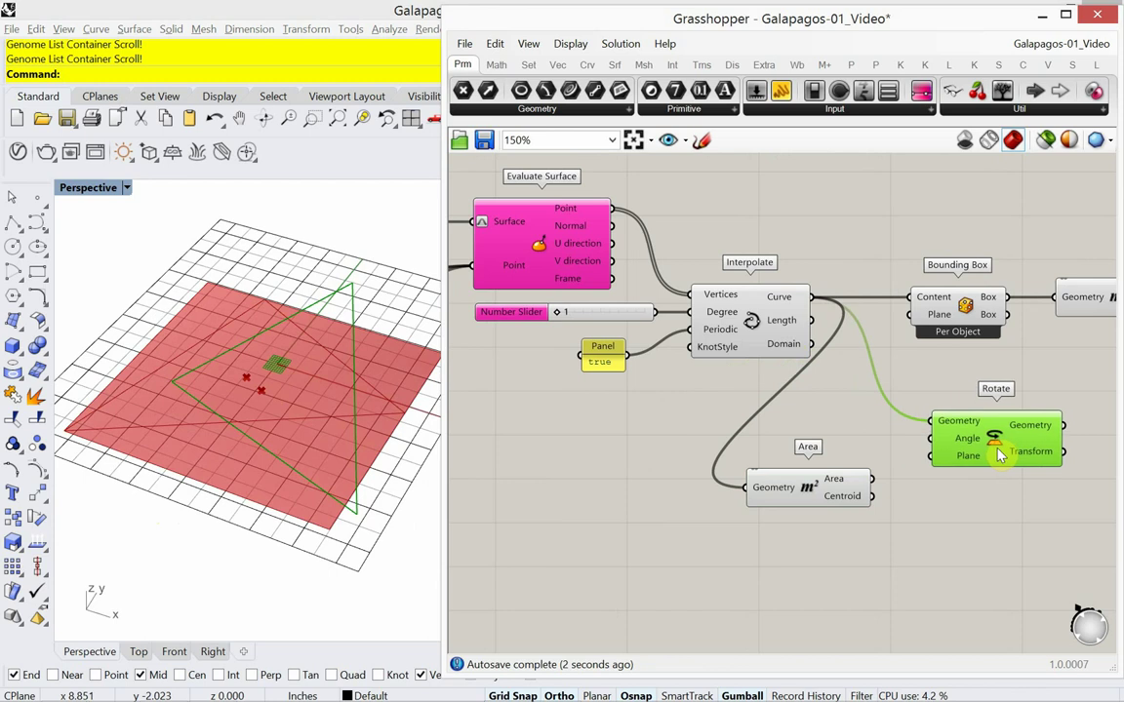
{"action": "left_click_drag", "start_coordinate": [873, 496], "coordinate": [932, 455]}
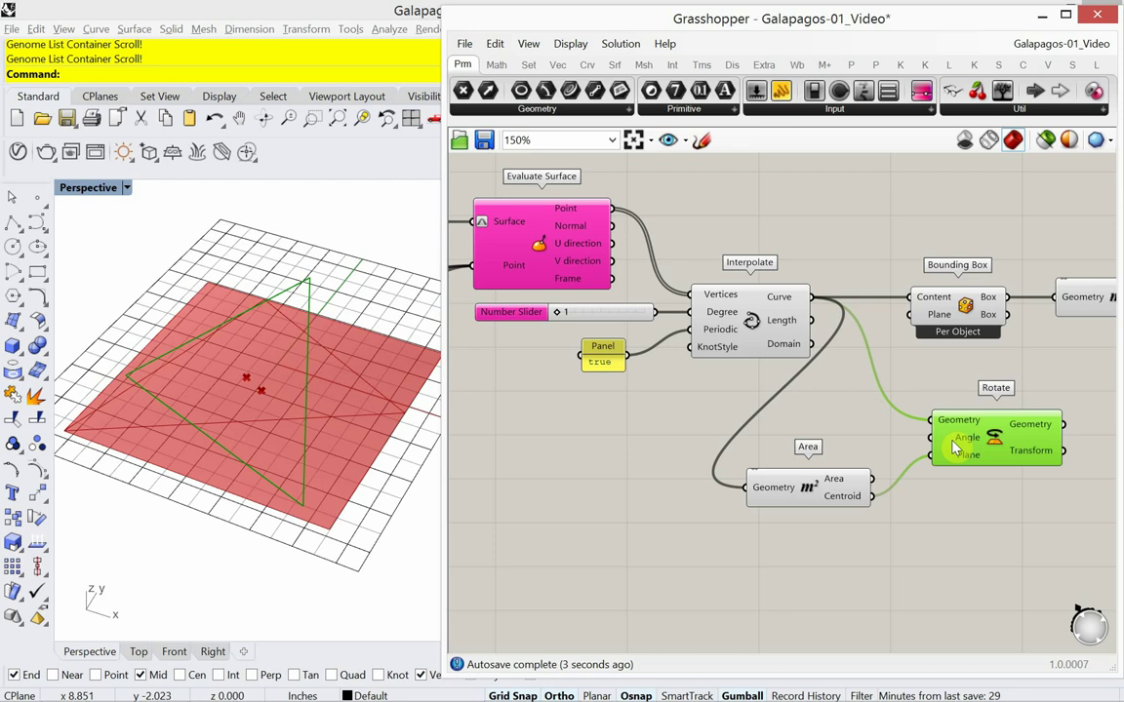
- Add a Radians component and place it just above the new Area component, ahead of Rotate
{"action": "mouse_move", "coordinate": [956, 447]}
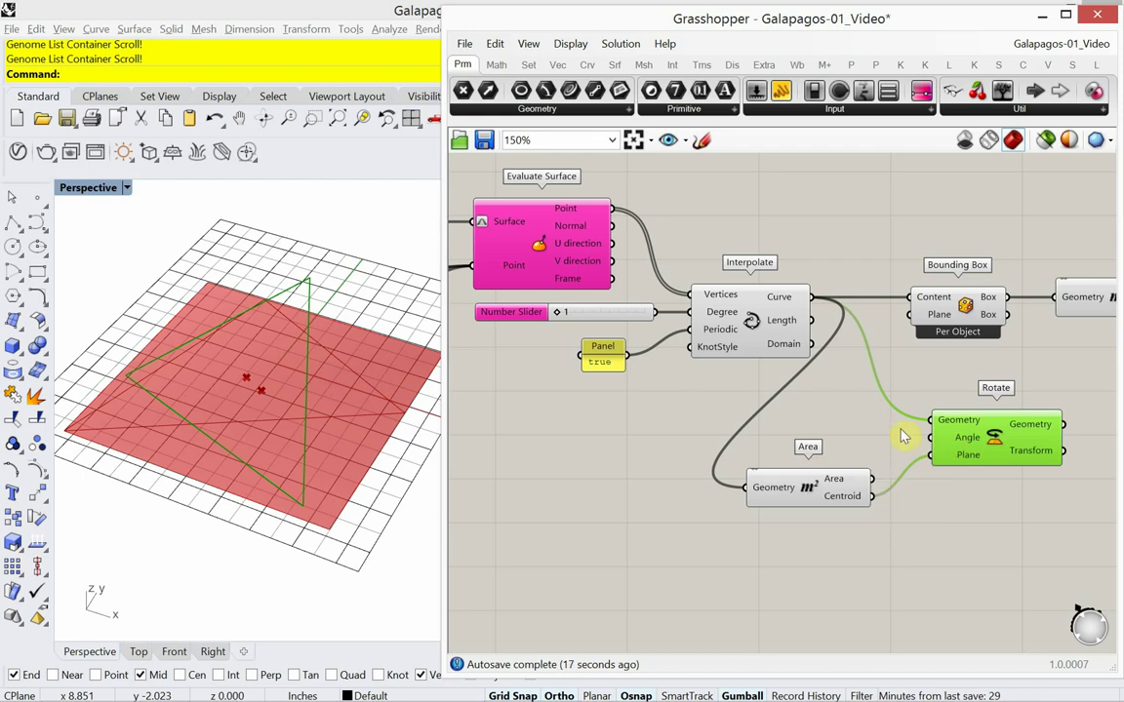
{"action": "left_click", "coordinate": [856, 446]}
{"action": "double_click", "coordinate": [855, 439]}
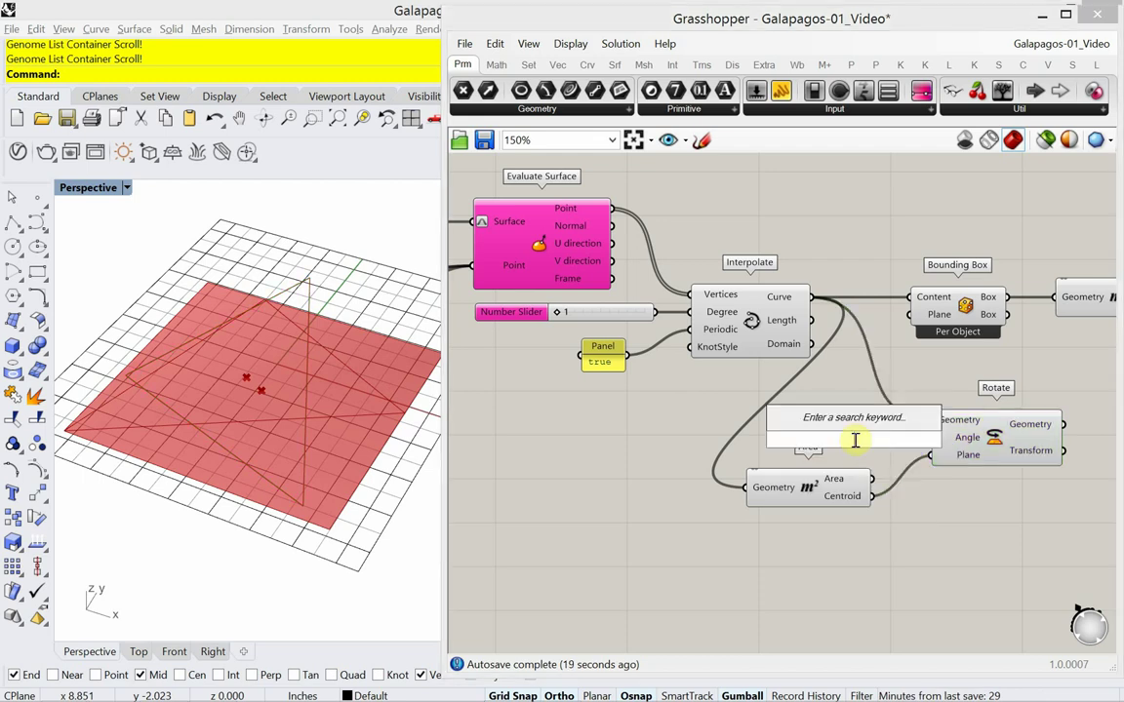
{"action": "type", "text": "radians"}
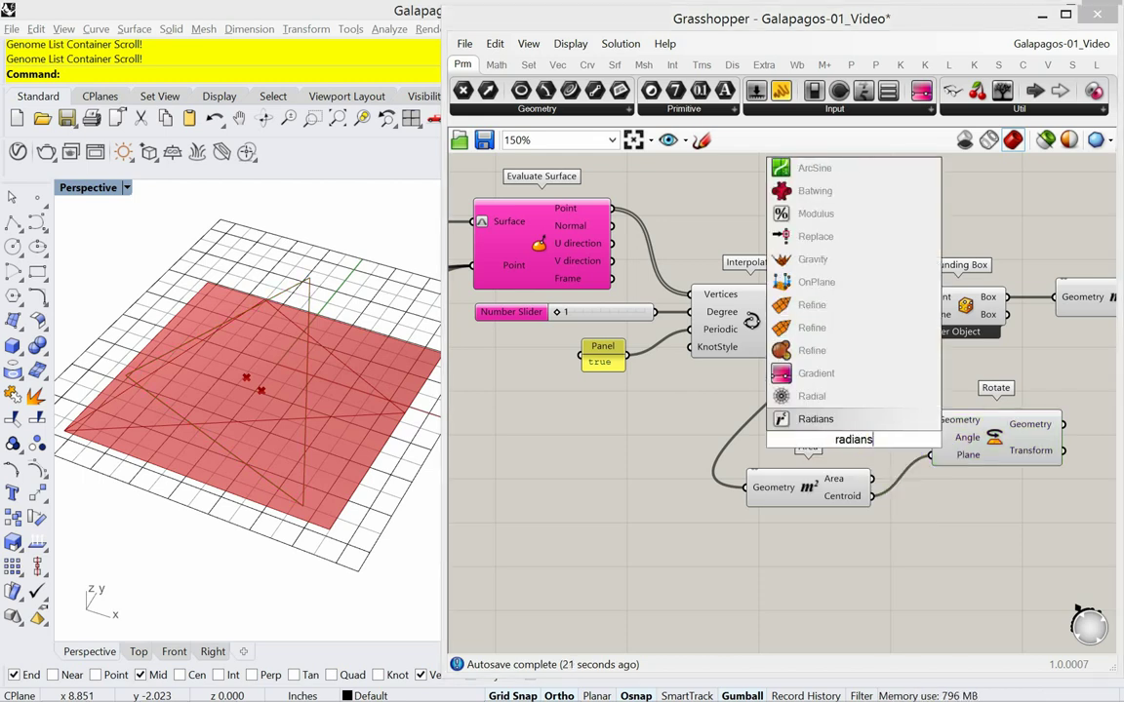
{"action": "left_click", "coordinate": [847, 423]}
{"action": "left_click_drag", "start_coordinate": [844, 450], "coordinate": [816, 433]}
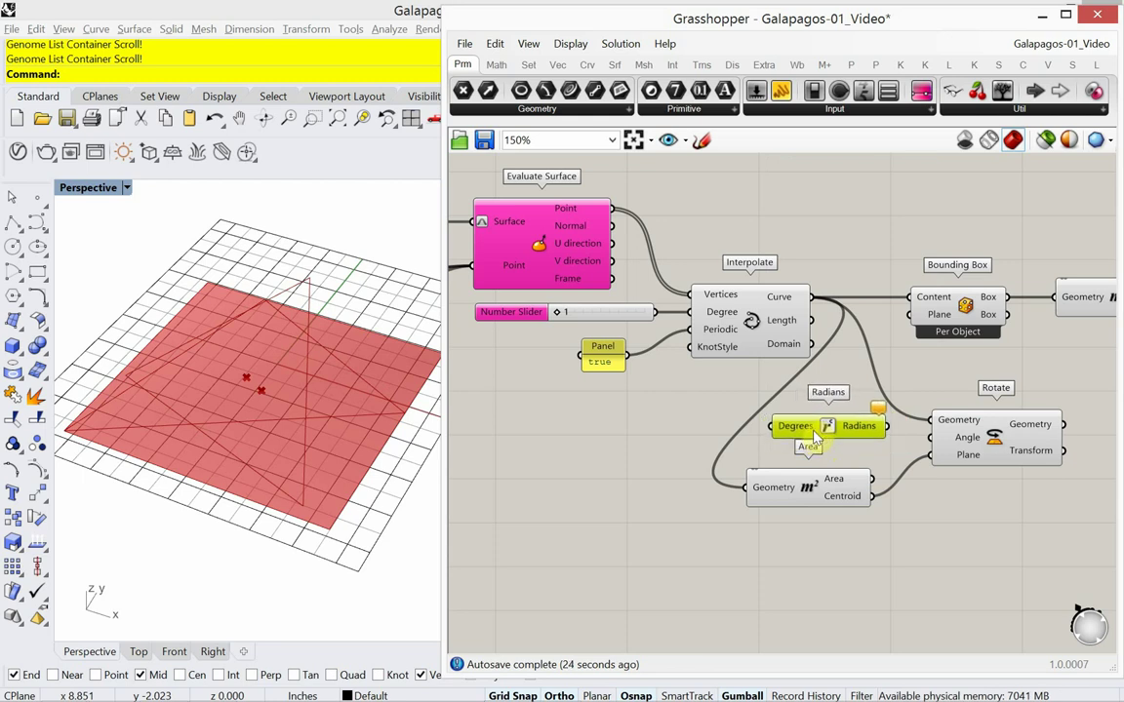
- Create a number slider ranging from 0 to 359, connect it to Radians' Degrees input and align the two
{"action": "double_click", "coordinate": [609, 469]}
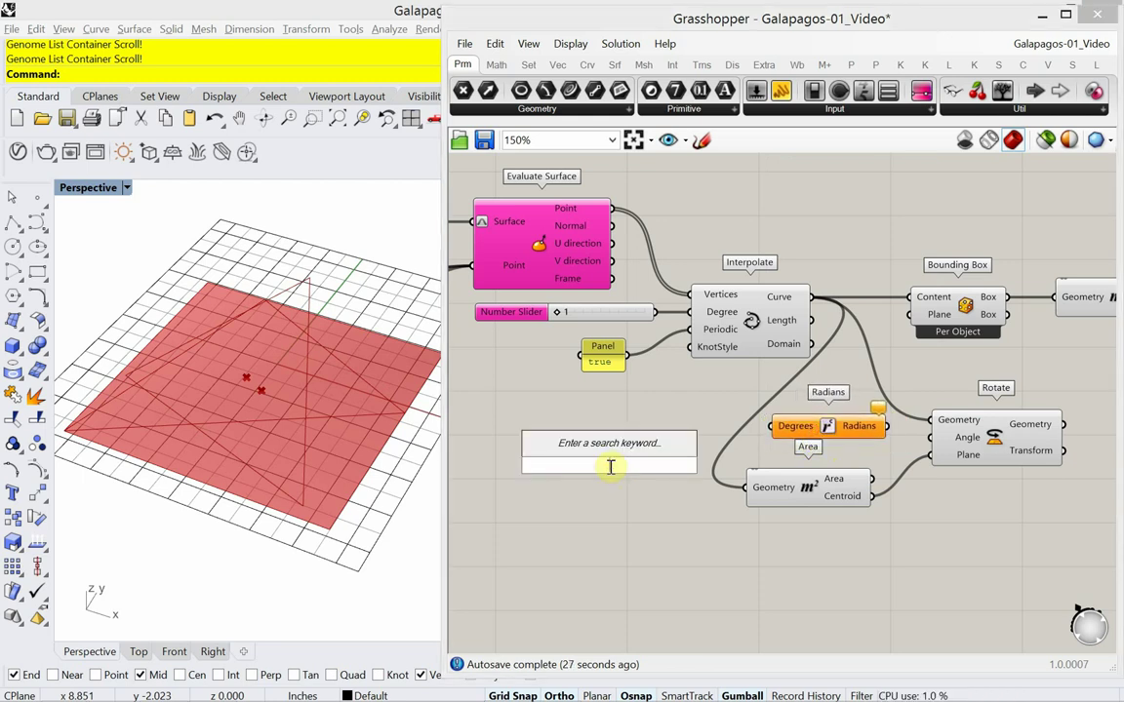
{"action": "type", "text": "59"}
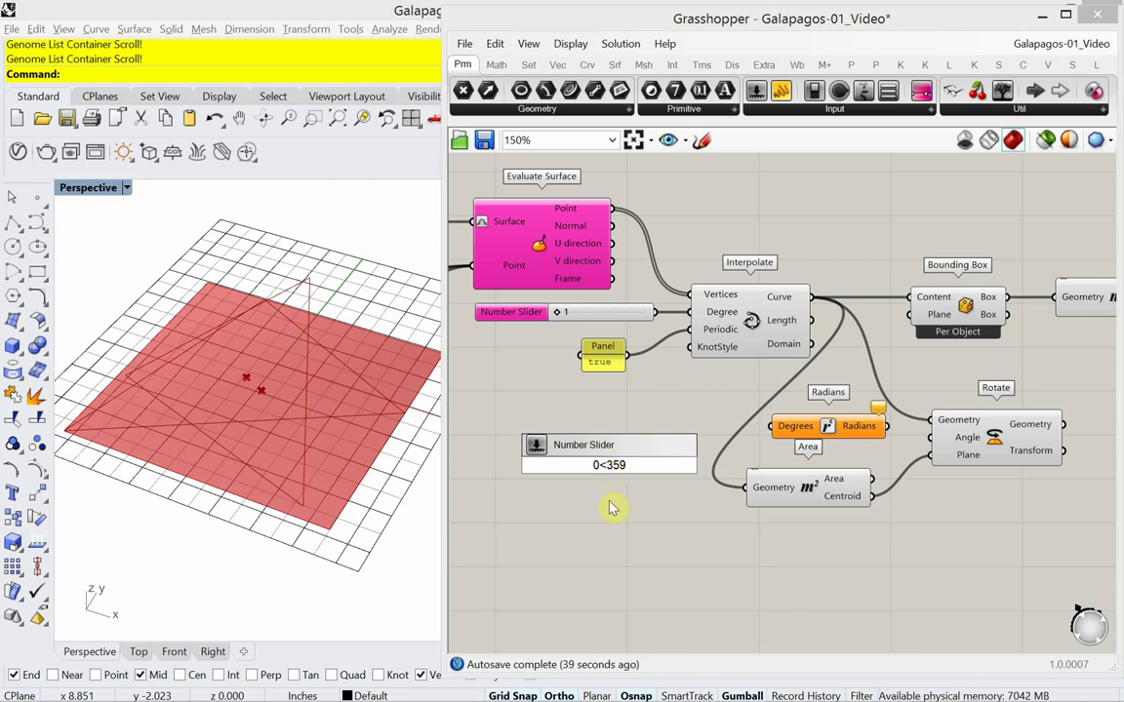
{"action": "key", "text": "Return"}
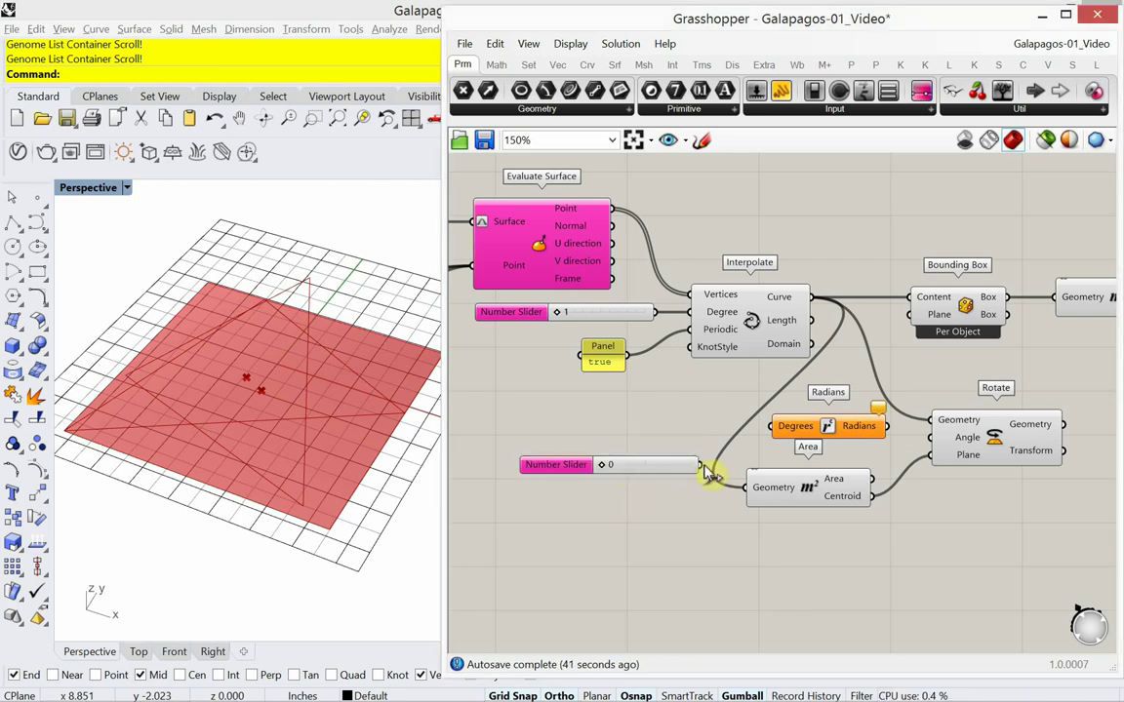
{"action": "left_click_drag", "start_coordinate": [702, 466], "coordinate": [771, 426]}
{"action": "left_click_drag", "start_coordinate": [673, 466], "coordinate": [678, 434]}
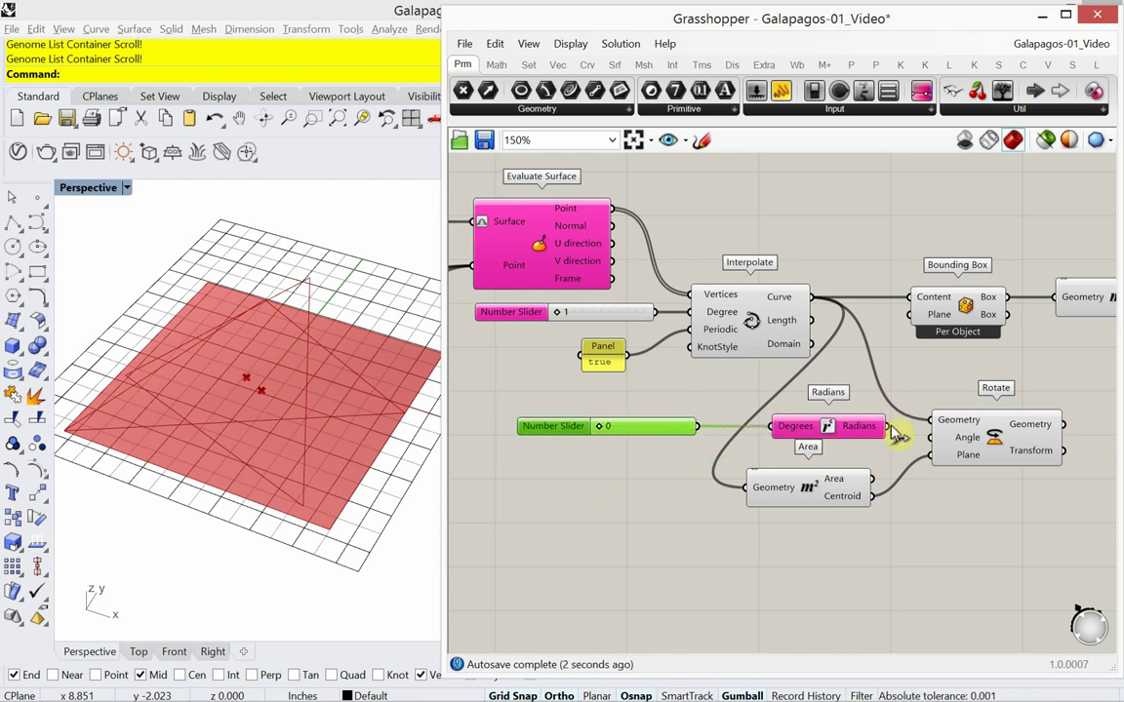
- Connect Radians' output to Rotate's Angle input, set the degrees slider to 48 and highlight the original Interpolate curve
{"action": "left_click_drag", "start_coordinate": [892, 431], "coordinate": [929, 437]}
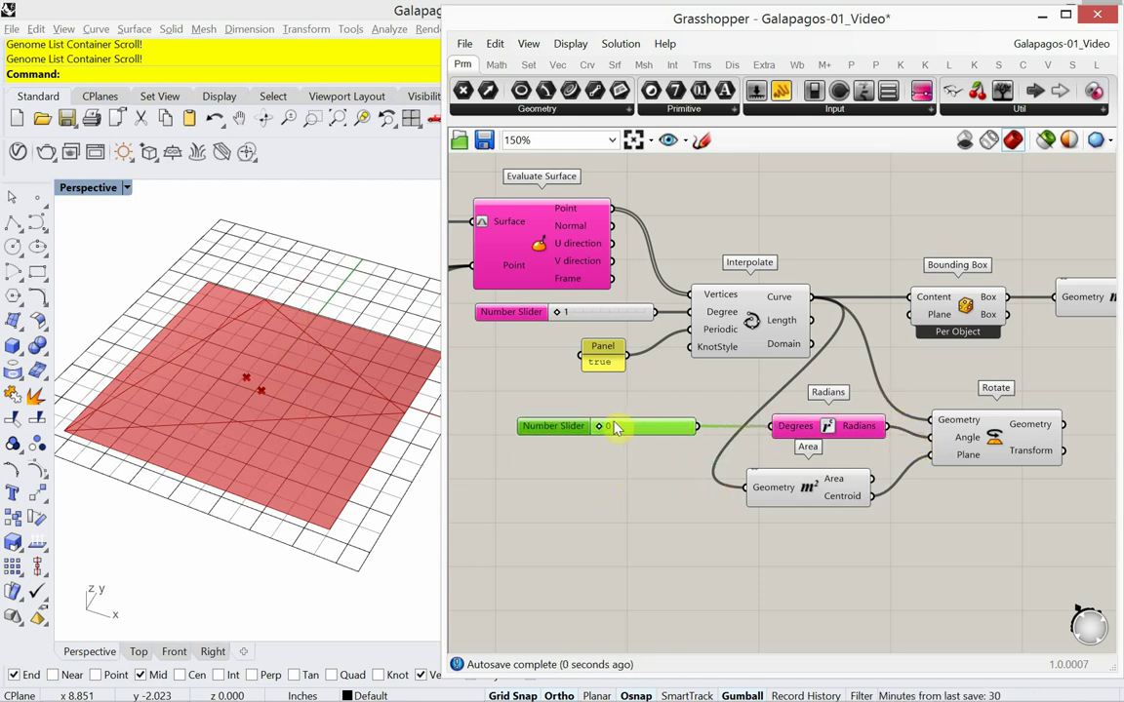
{"action": "mouse_move", "coordinate": [602, 432]}
{"action": "left_mouse_down"}
{"action": "mouse_move", "coordinate": [644, 431]}
{"action": "mouse_move", "coordinate": [613, 425]}
{"action": "left_mouse_up"}
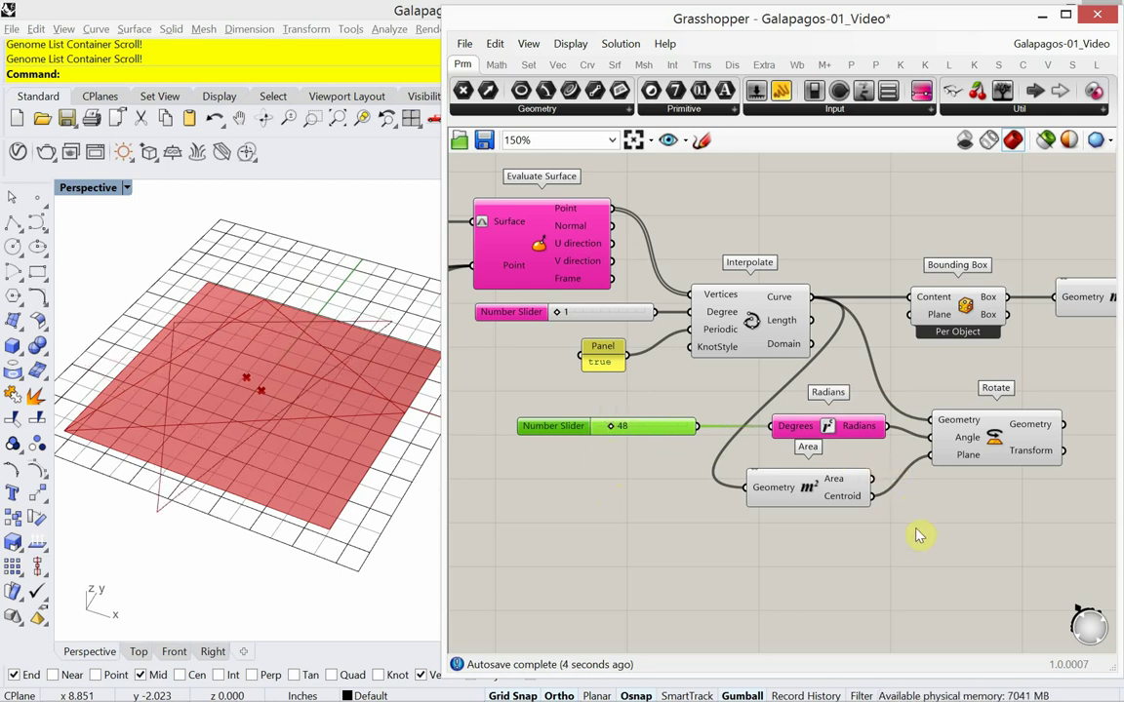
{"action": "left_click", "coordinate": [759, 348]}
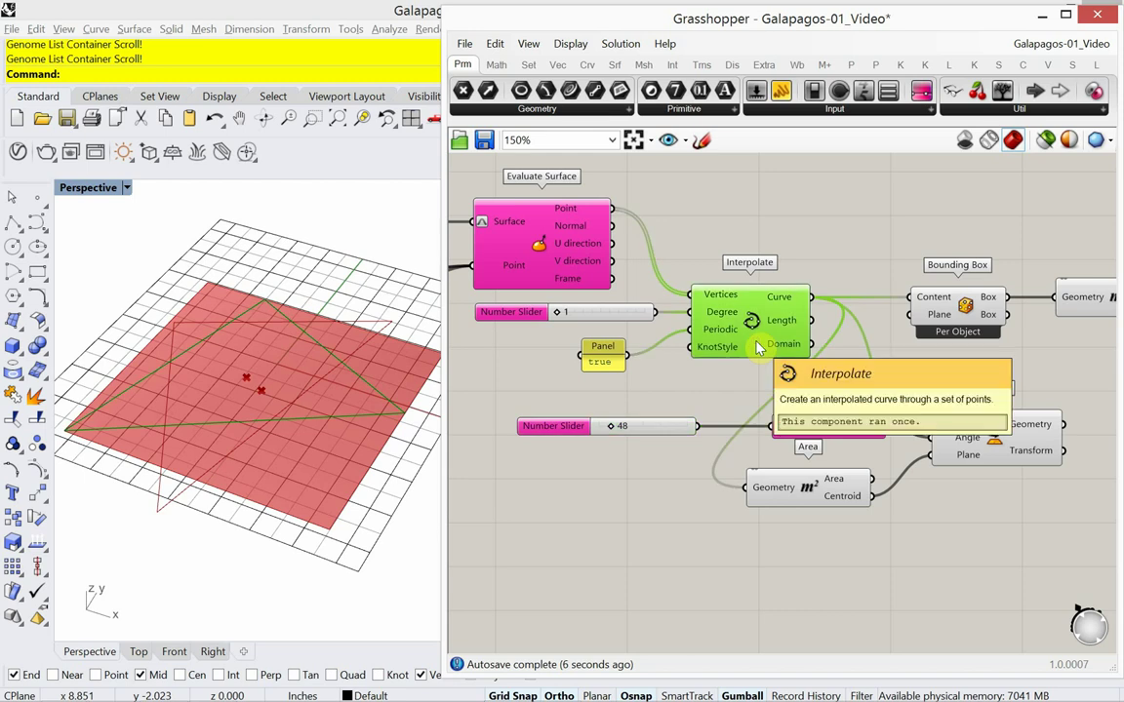
- Replace Bounding Box's Content input with Rotate's Geometry output and line up Bounding Box, Area and the panel after Rotate
{"action": "right_click_drag", "start_coordinate": [903, 482], "coordinate": [685, 517]}
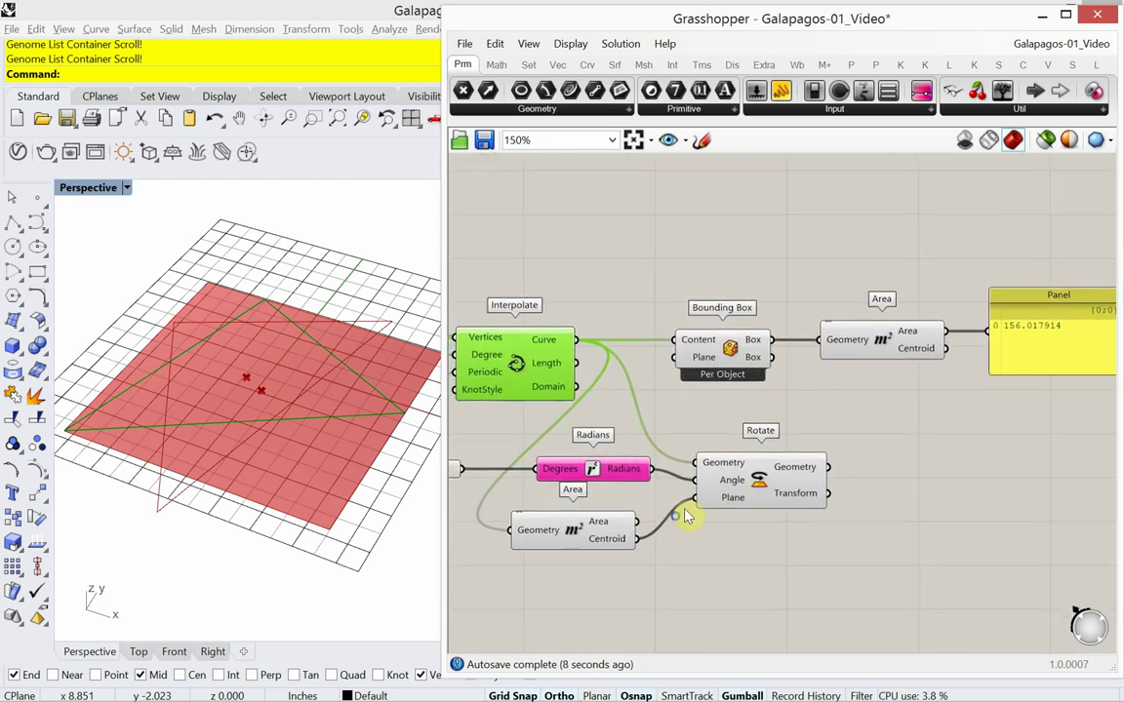
{"action": "left_click_drag", "start_coordinate": [830, 475], "coordinate": [671, 346]}
{"action": "right_click_drag", "start_coordinate": [954, 396], "coordinate": [852, 409]}
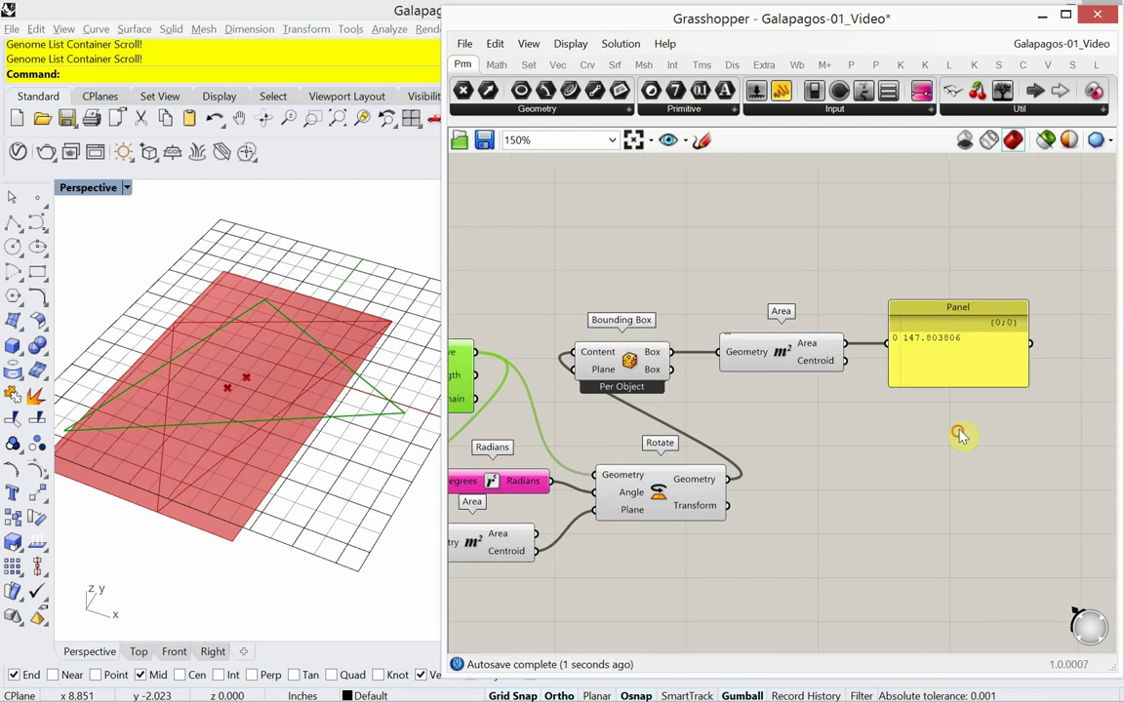
{"action": "left_click_drag", "start_coordinate": [958, 430], "coordinate": [576, 291]}
{"action": "left_click_drag", "start_coordinate": [641, 384], "coordinate": [856, 500]}
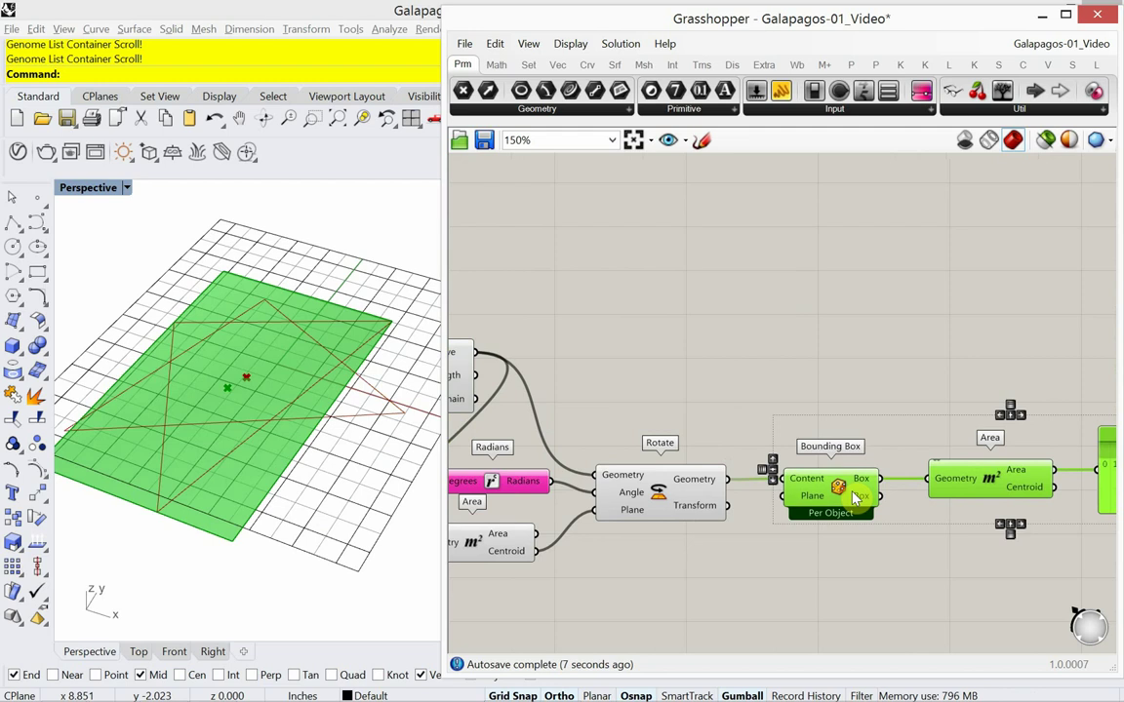
{"action": "left_click", "coordinate": [731, 388]}
- Hide the viewport preview of the Interpolate component
{"action": "right_click_drag", "start_coordinate": [732, 389], "coordinate": [877, 294]}
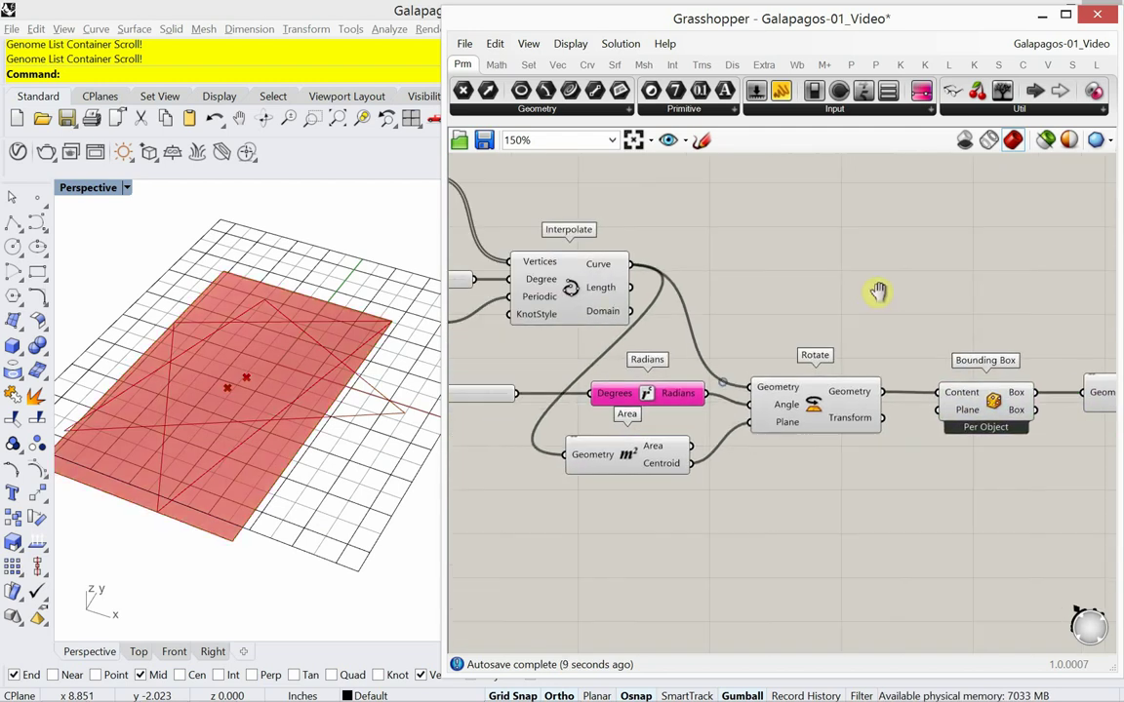
{"action": "scroll", "coordinate": [883, 295], "scroll_direction": "down", "scroll_amount": 2}
{"action": "left_click", "coordinate": [625, 308]}
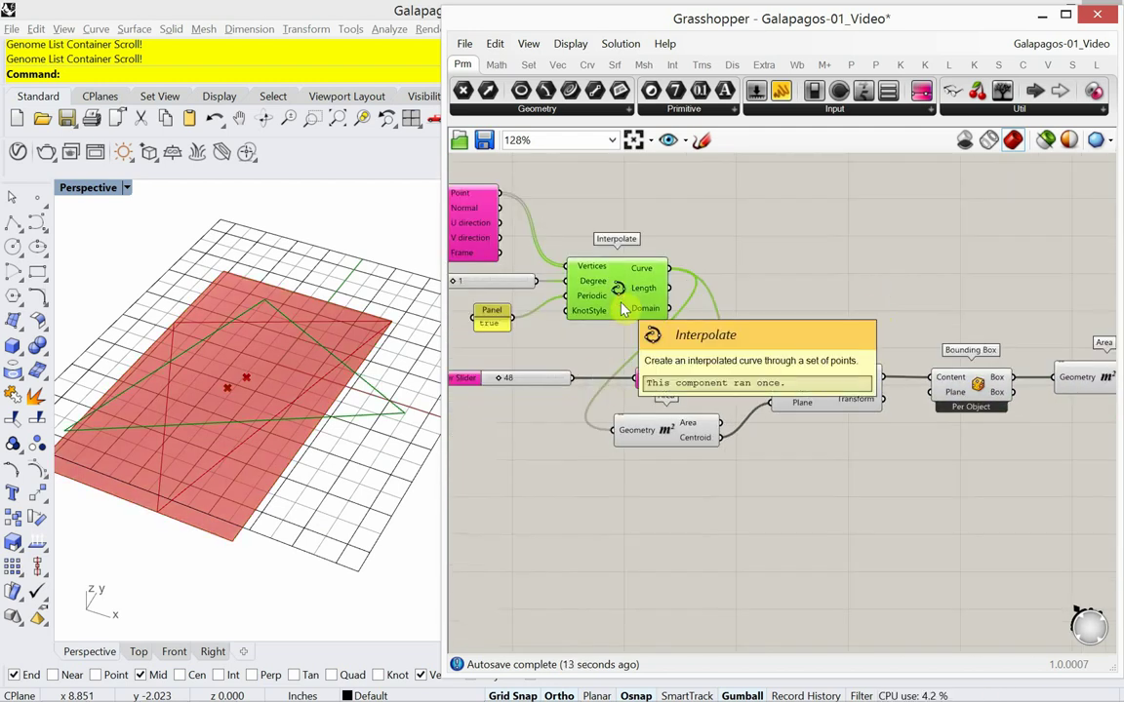
{"action": "key", "text": "ctrl+q"}
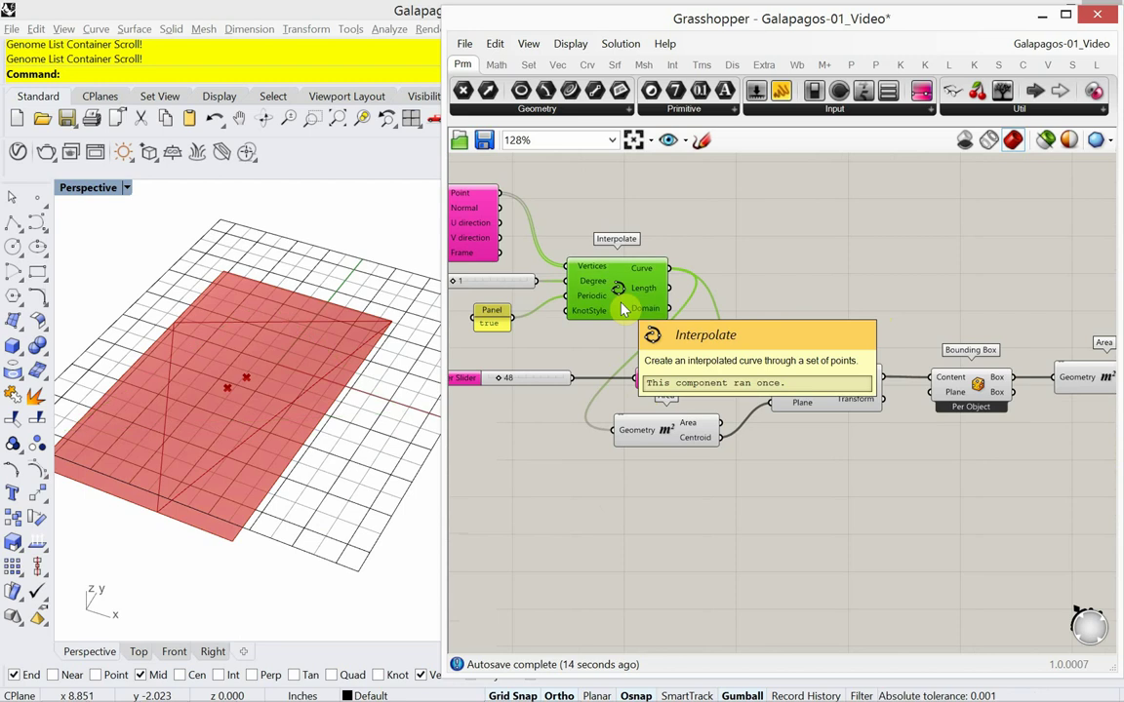
{"action": "left_click", "coordinate": [583, 497]}
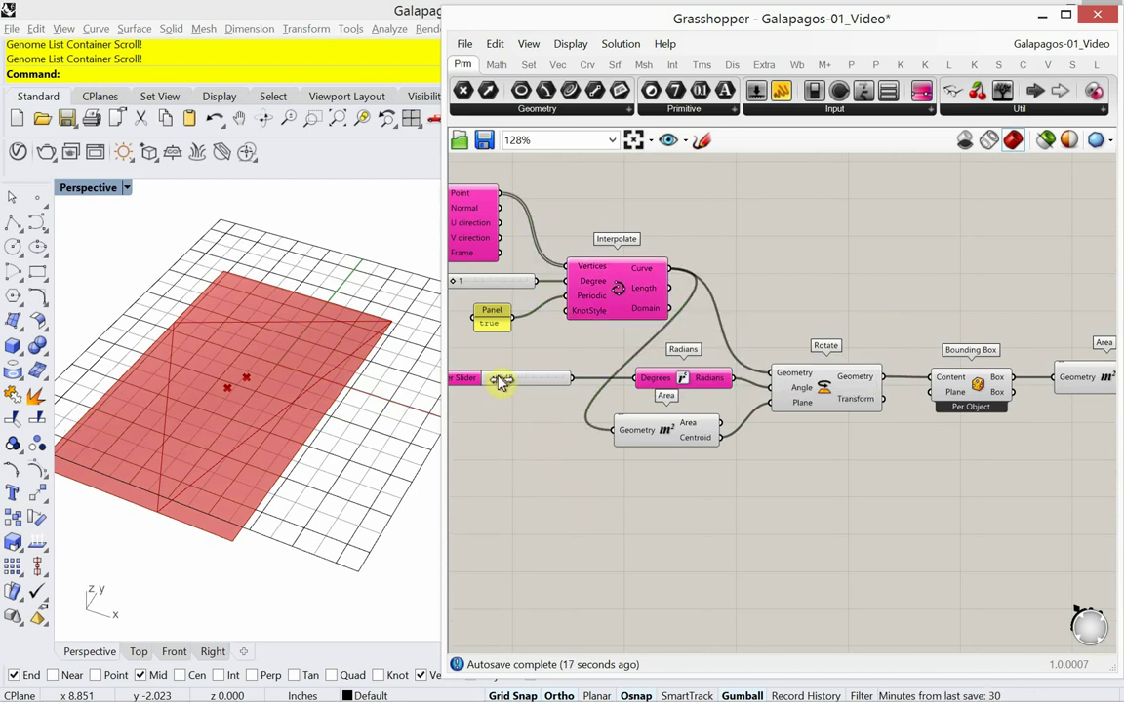
- Increase the rotation angle with the degrees slider to test its effect on the bounding-box area
{"action": "mouse_move", "coordinate": [499, 381]}
{"action": "left_mouse_down"}
{"action": "mouse_move", "coordinate": [582, 383]}
{"action": "mouse_move", "coordinate": [497, 394]}
{"action": "left_mouse_up"}
{"action": "scroll", "coordinate": [664, 372], "scroll_direction": "down", "scroll_amount": 2}
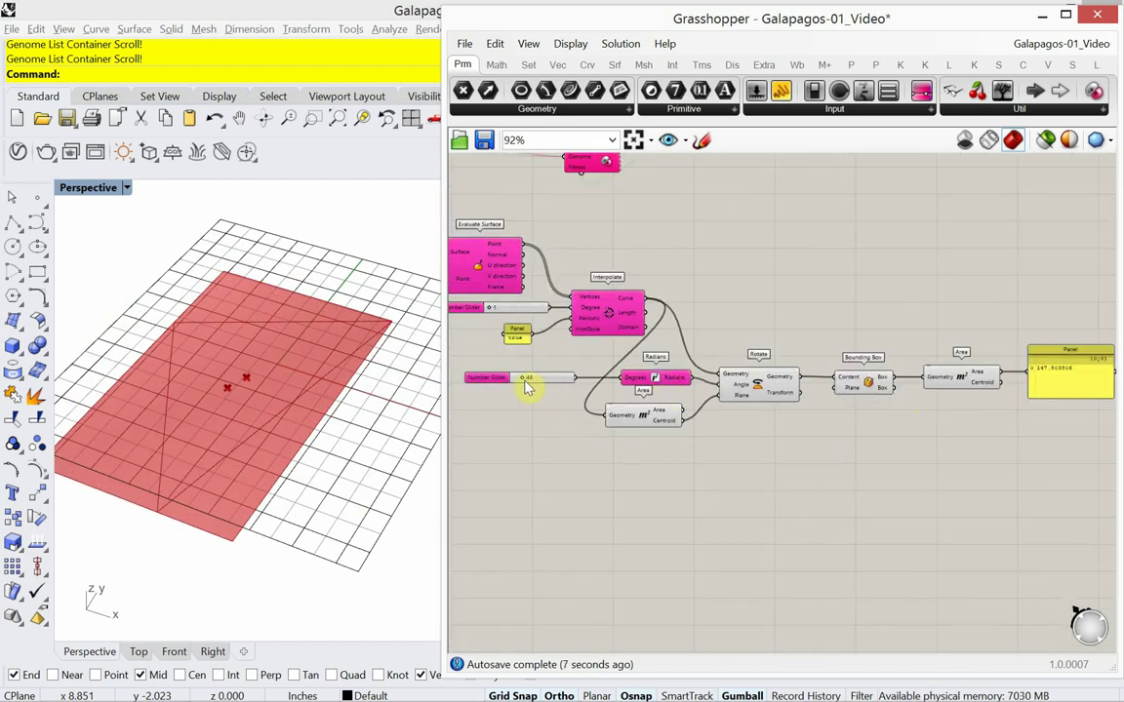
{"action": "left_click_drag", "start_coordinate": [527, 384], "coordinate": [542, 383]}
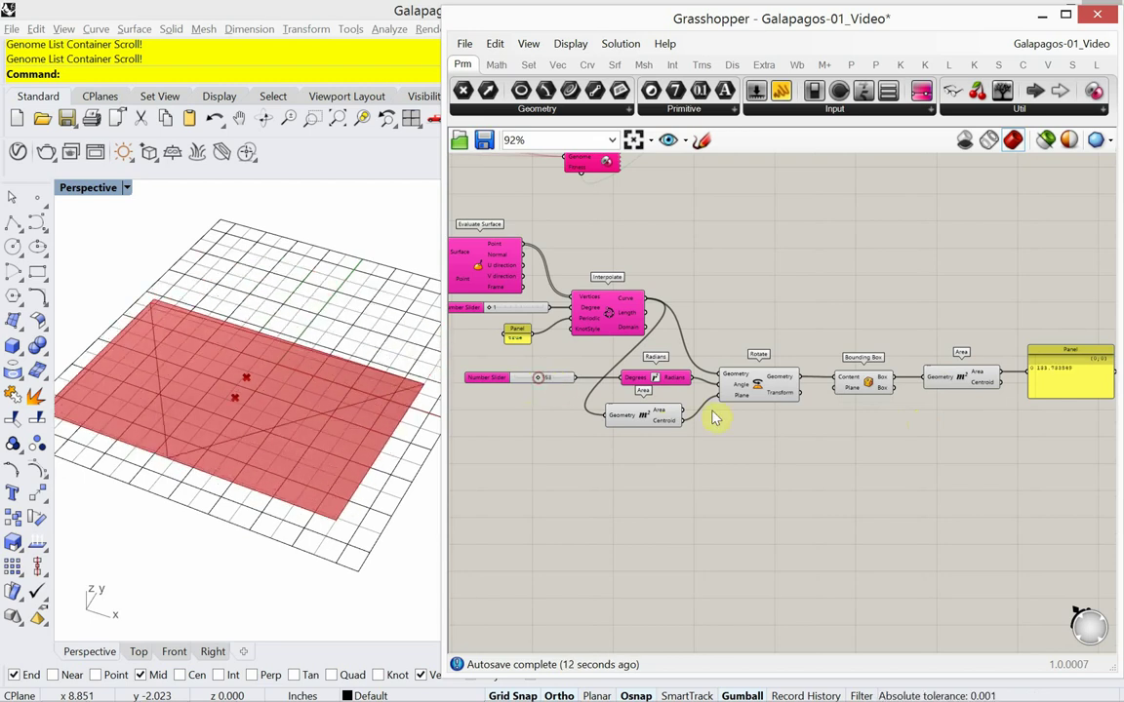
- Add a Galapagos component, connect its Fitness to the bounding box's Area output and place it below Rotate
{"action": "left_click_drag", "start_coordinate": [1091, 91], "coordinate": [1024, 432]}
{"action": "scroll", "coordinate": [975, 458], "scroll_direction": "up", "scroll_amount": 4}
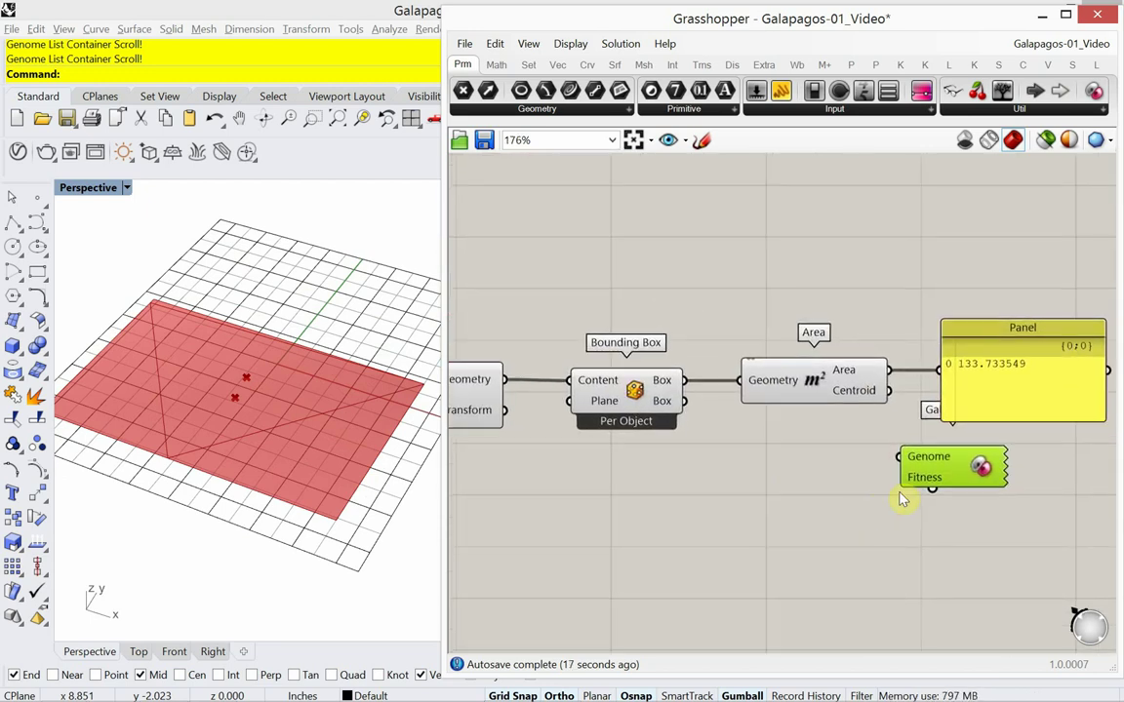
{"action": "left_click_drag", "start_coordinate": [938, 467], "coordinate": [888, 371]}
{"action": "scroll", "coordinate": [864, 517], "scroll_direction": "down", "scroll_amount": 4}
{"action": "left_click_drag", "start_coordinate": [878, 524], "coordinate": [682, 570]}
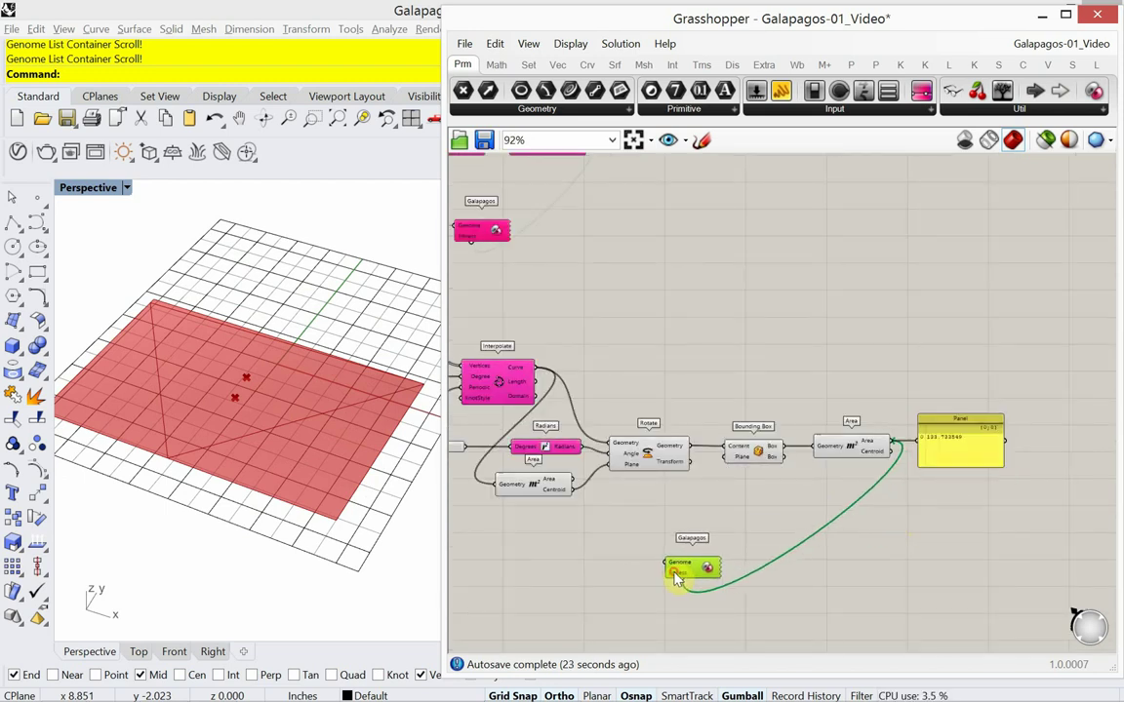
- Connect the Genome input of the new Galapagos component to the number slider that drives the rotation angle in degrees
{"action": "right_click_drag", "start_coordinate": [595, 556], "coordinate": [745, 531]}
{"action": "scroll", "coordinate": [653, 456], "scroll_direction": "up", "scroll_amount": 2}
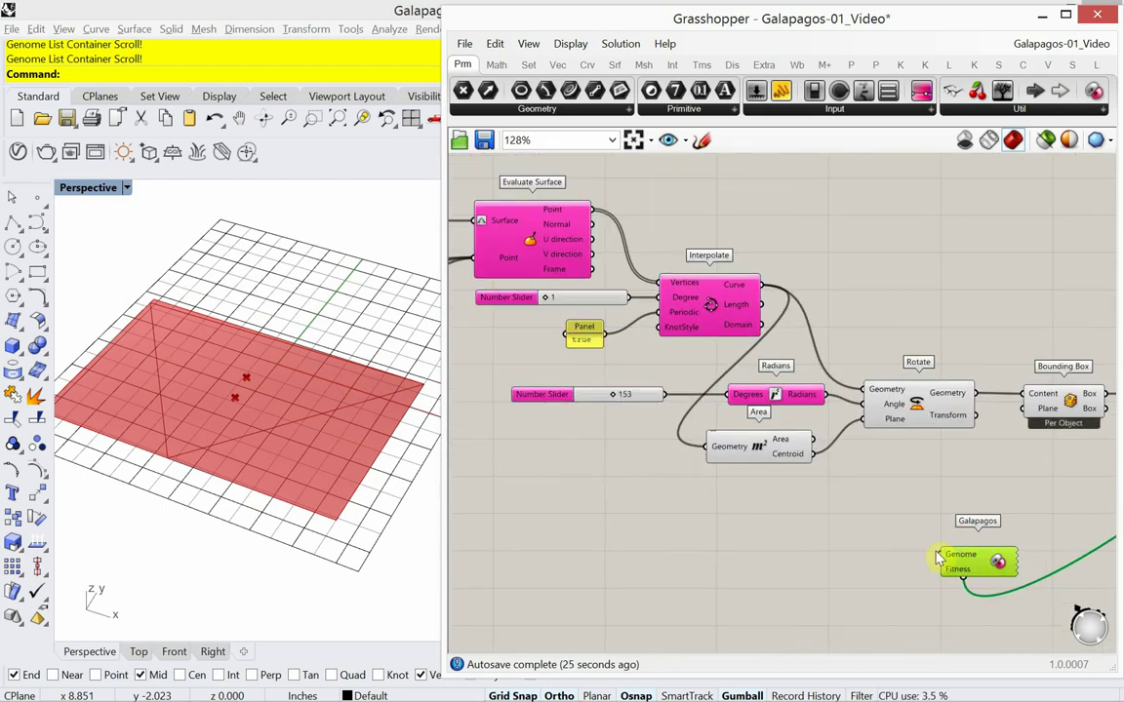
{"action": "left_click_drag", "start_coordinate": [940, 555], "coordinate": [664, 395]}
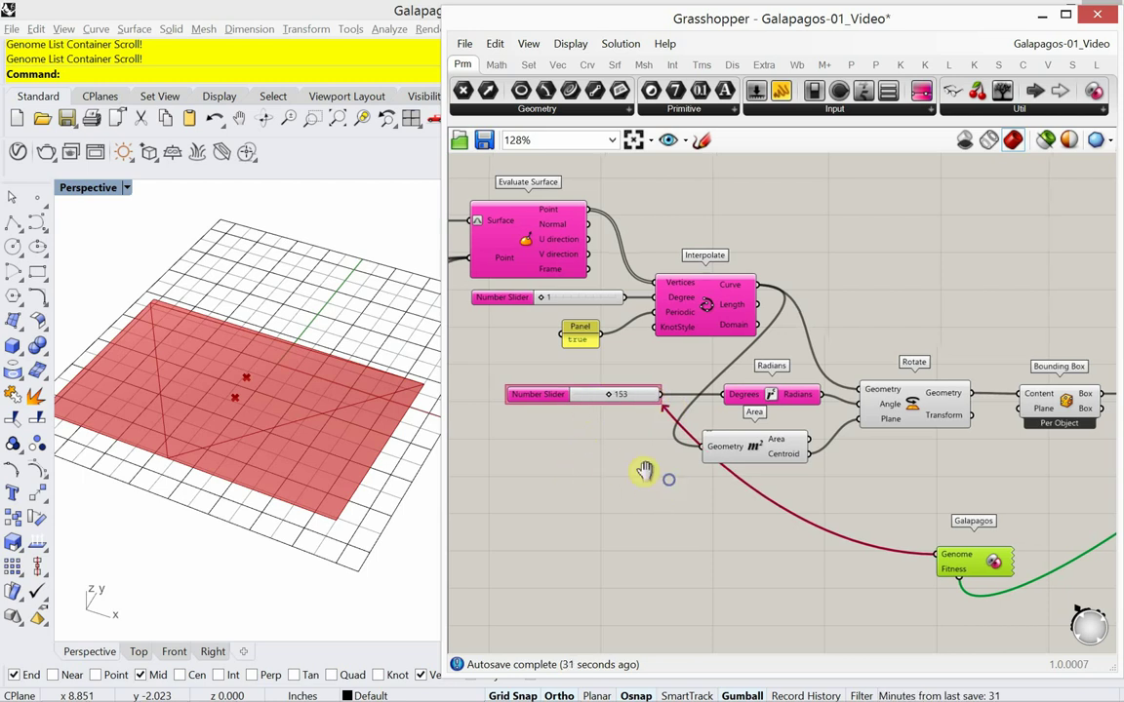
- Set the new Galapagos component's fitness to Minimize and run the evolutionary solver on the bounding-box area
{"action": "scroll", "coordinate": [610, 470], "scroll_direction": "down", "scroll_amount": 3}
{"action": "scroll", "coordinate": [825, 490], "scroll_direction": "up", "scroll_amount": 3}
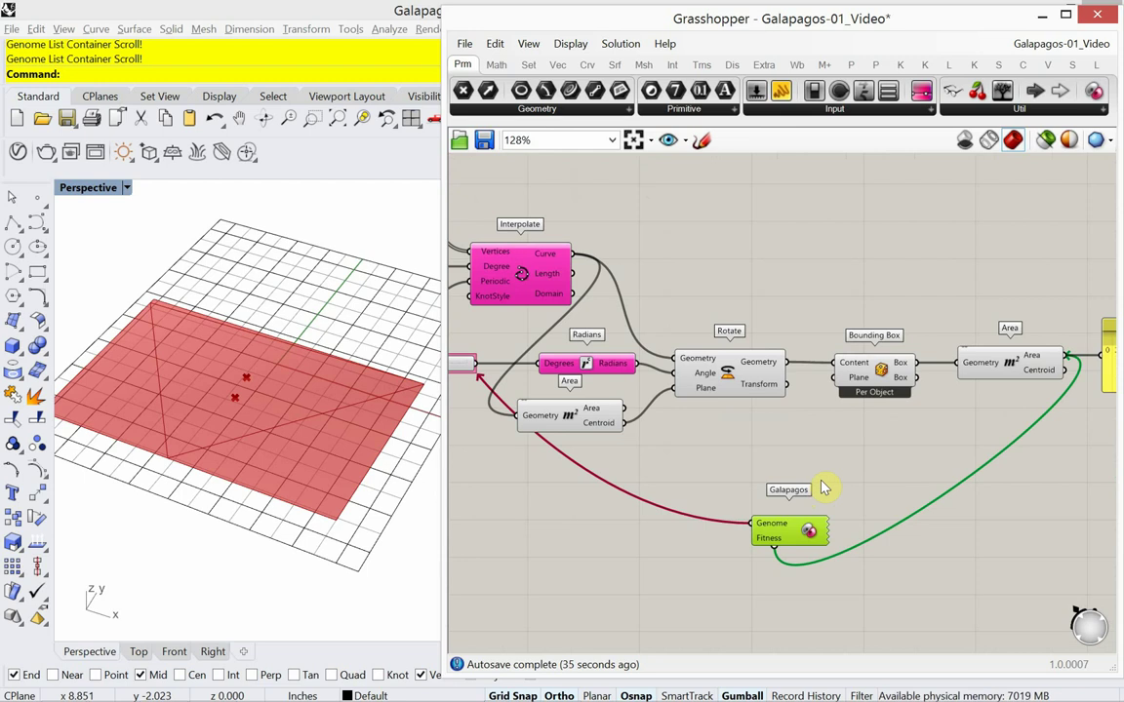
{"action": "double_click", "coordinate": [785, 534]}
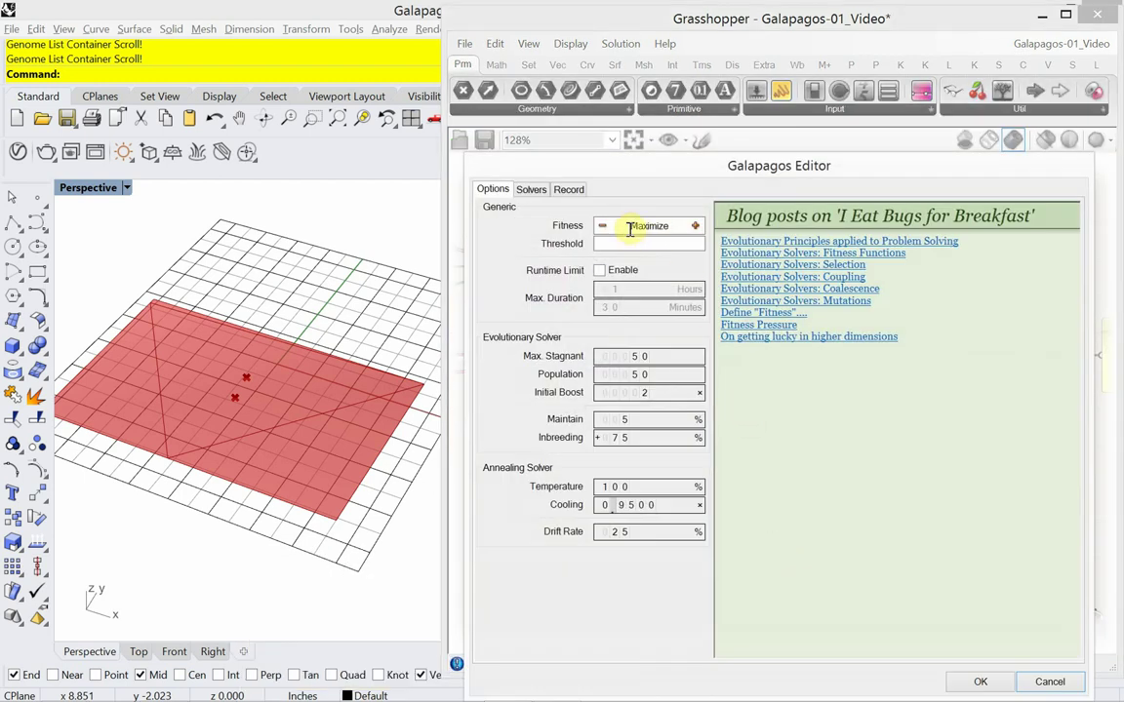
{"action": "left_click", "coordinate": [602, 230]}
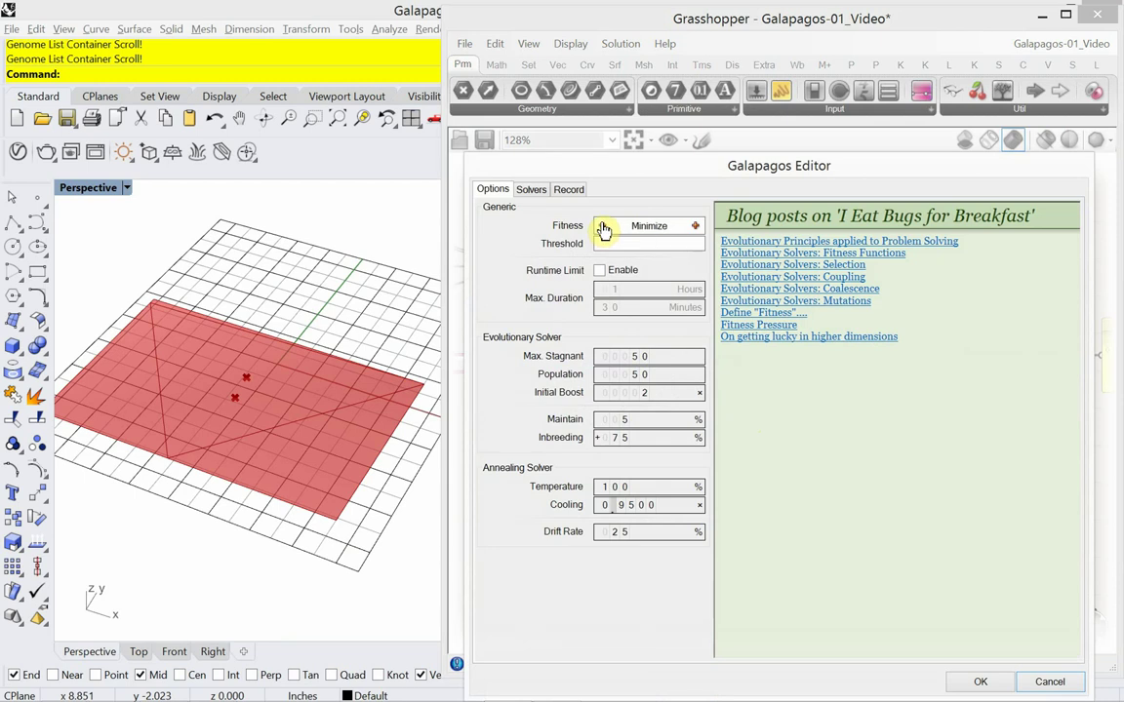
{"action": "left_click", "coordinate": [529, 191]}
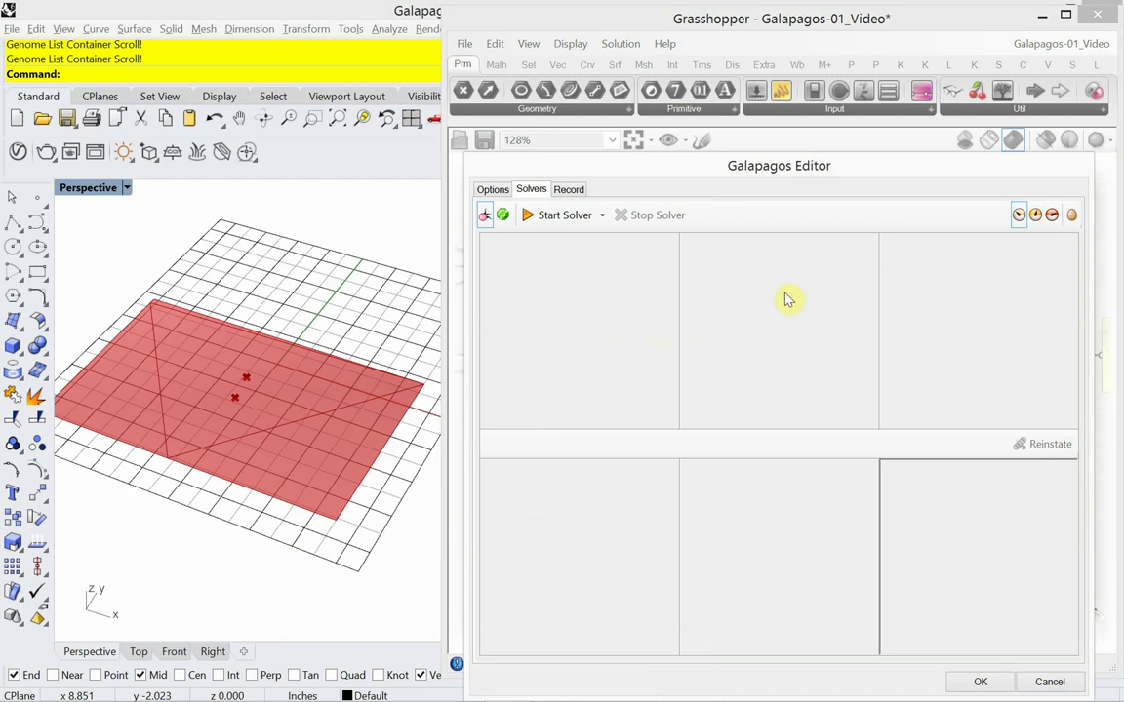
{"action": "left_click", "coordinate": [569, 217]}
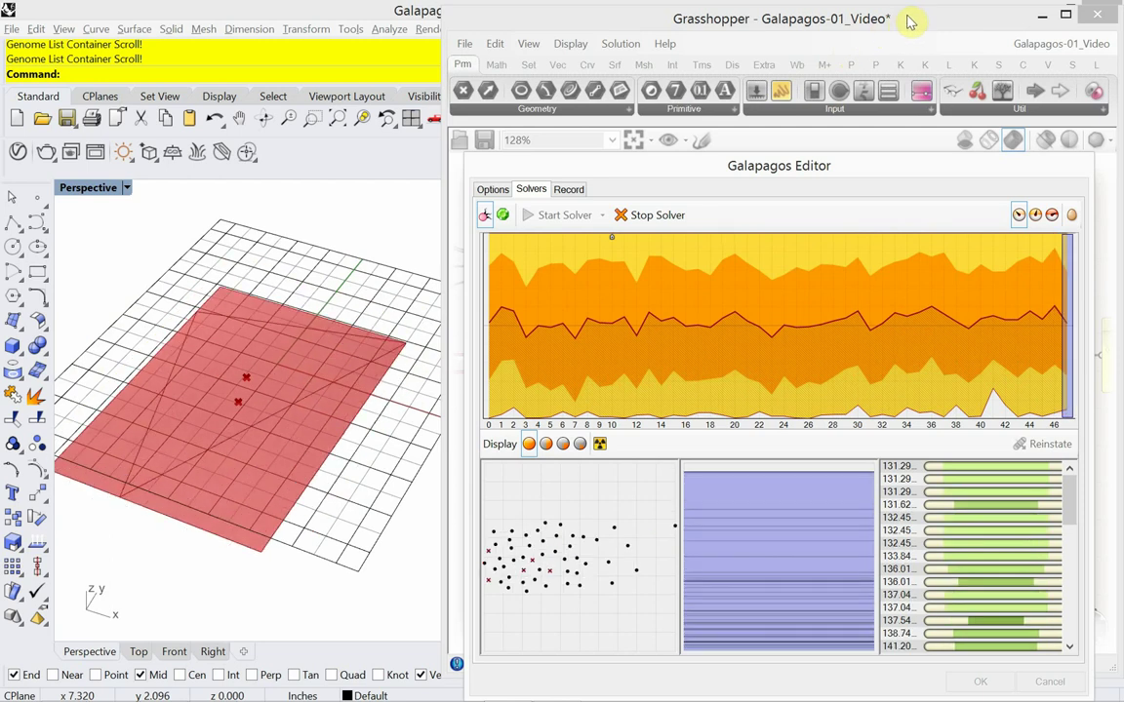
- Rearrange and resize the Grasshopper and Galapagos Editor windows so that more of the Perspective viewport is uncovered
{"action": "left_click_drag", "start_coordinate": [909, 22], "coordinate": [857, 37]}
{"action": "left_click_drag", "start_coordinate": [830, 173], "coordinate": [763, 147]}
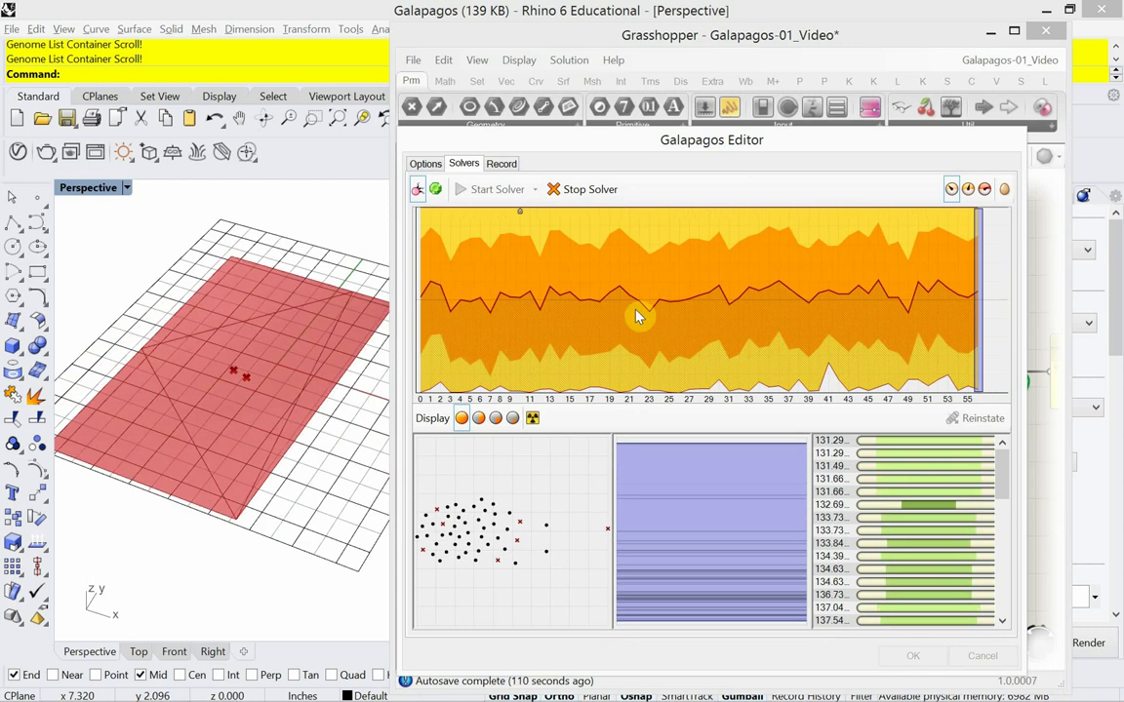
{"action": "left_click_drag", "start_coordinate": [805, 139], "coordinate": [863, 118]}
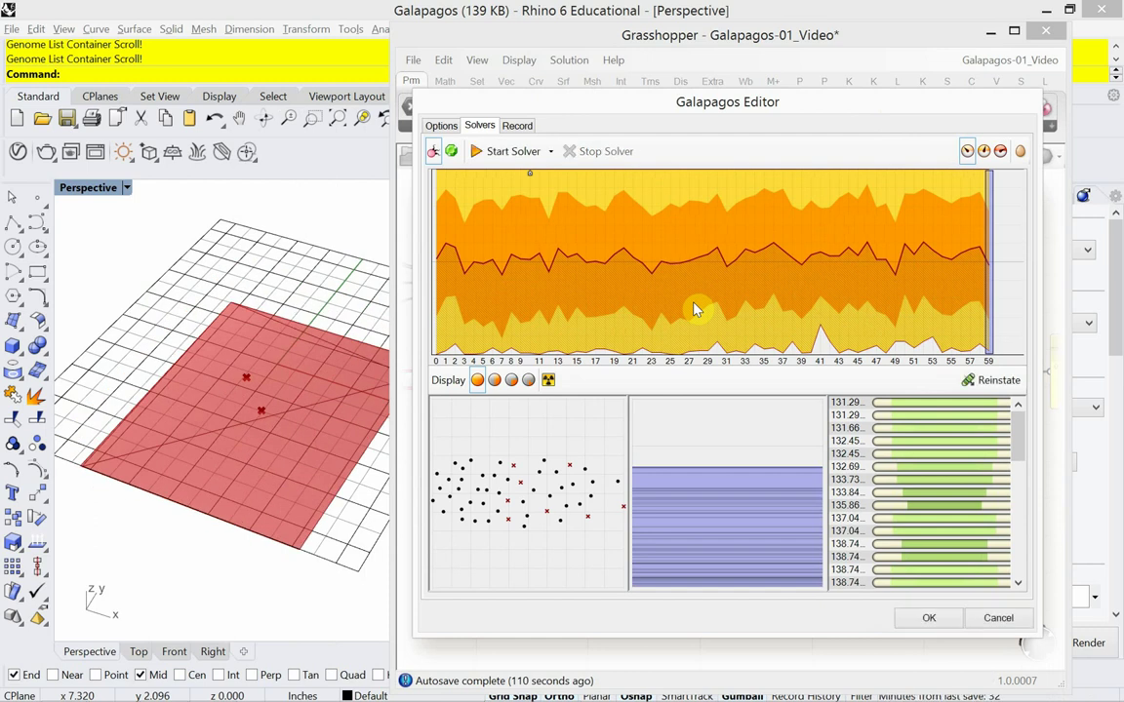
{"action": "left_click_drag", "start_coordinate": [813, 105], "coordinate": [852, 89]}
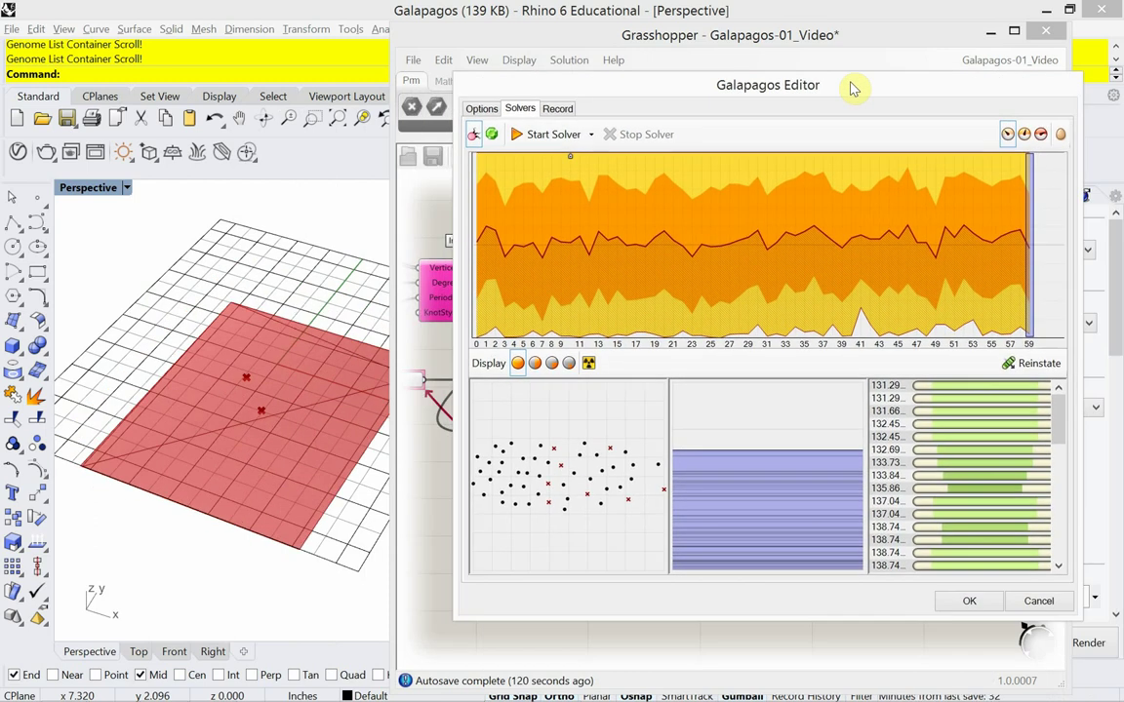
{"action": "left_click_drag", "start_coordinate": [390, 322], "coordinate": [422, 312]}
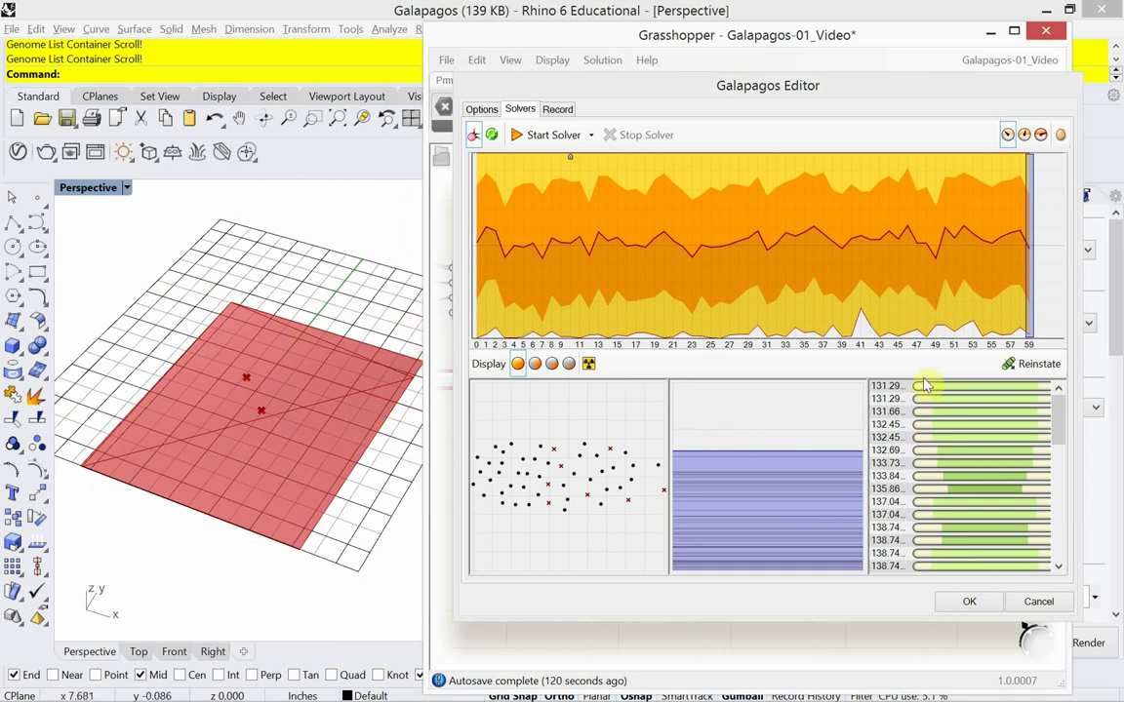
{"action": "left_click_drag", "start_coordinate": [873, 54], "coordinate": [918, 43]}
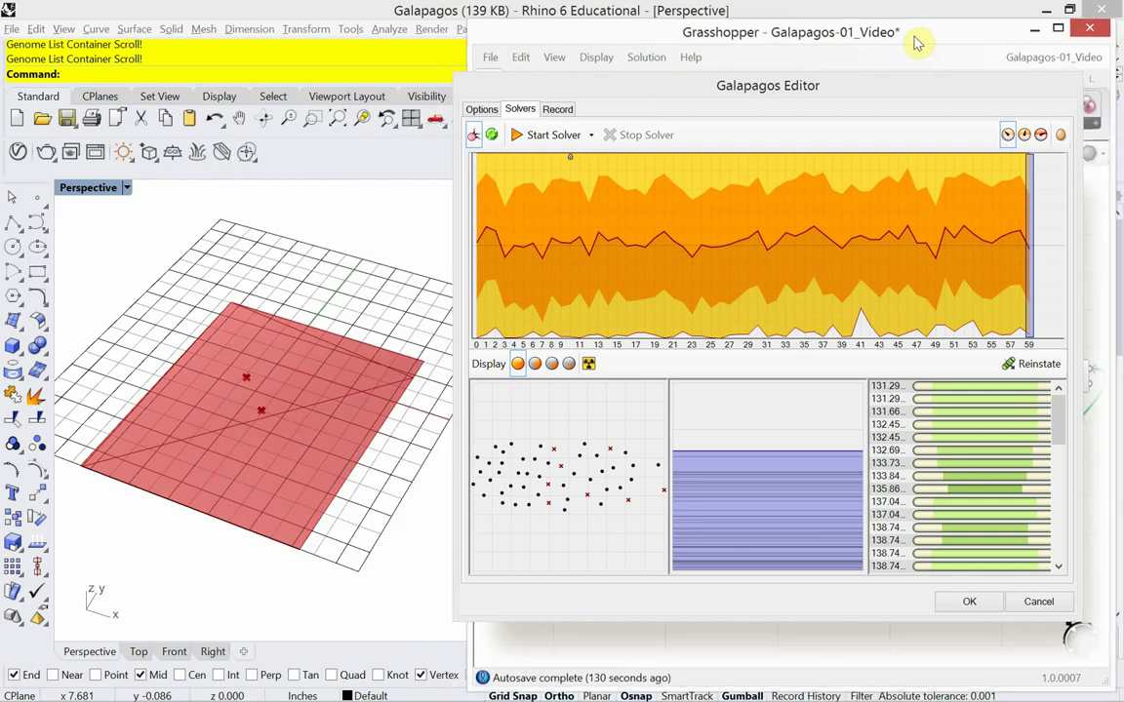
- Examine the solver's generation graph and compare the genome display filters, ending with only the top 10% of genomes displayed
{"action": "left_click", "coordinate": [672, 258]}
{"action": "left_click_drag", "start_coordinate": [624, 286], "coordinate": [1026, 259]}
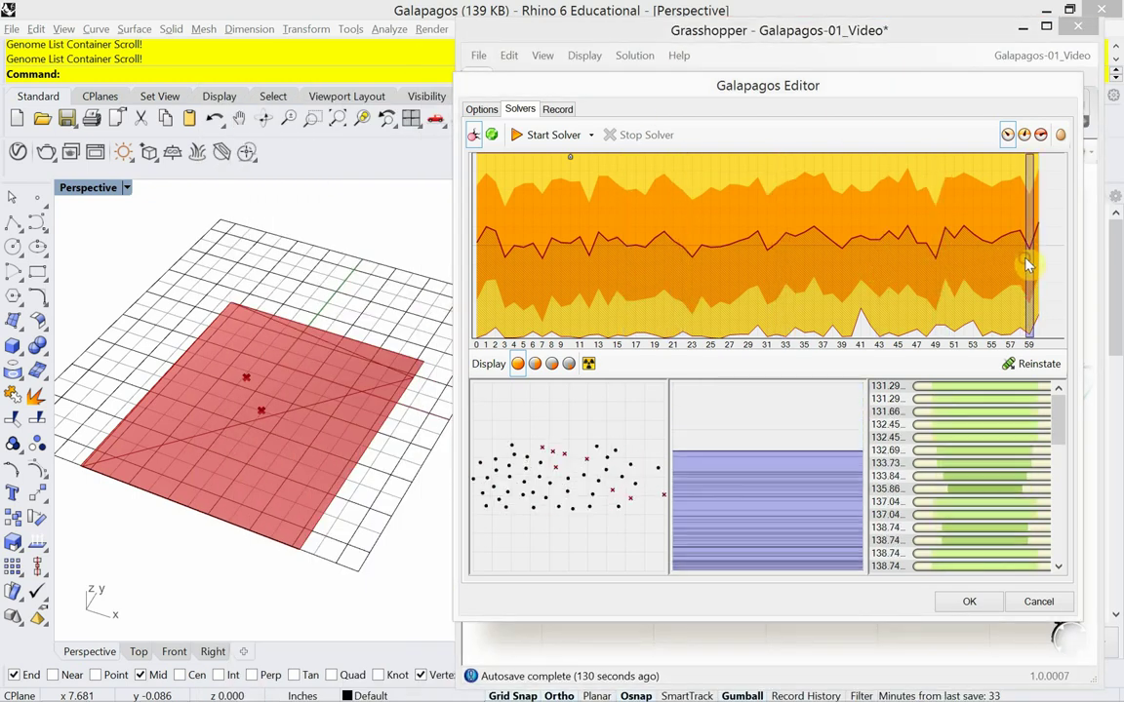
{"action": "left_click", "coordinate": [567, 367]}
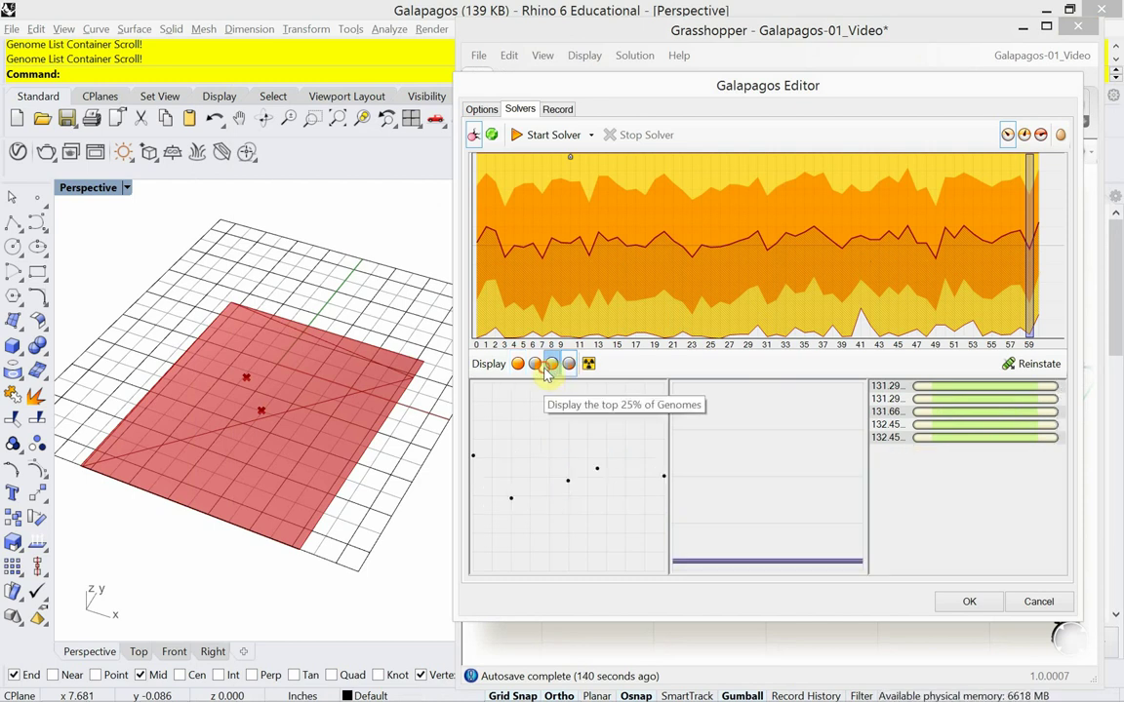
{"action": "left_click", "coordinate": [548, 373]}
{"action": "left_click", "coordinate": [535, 371]}
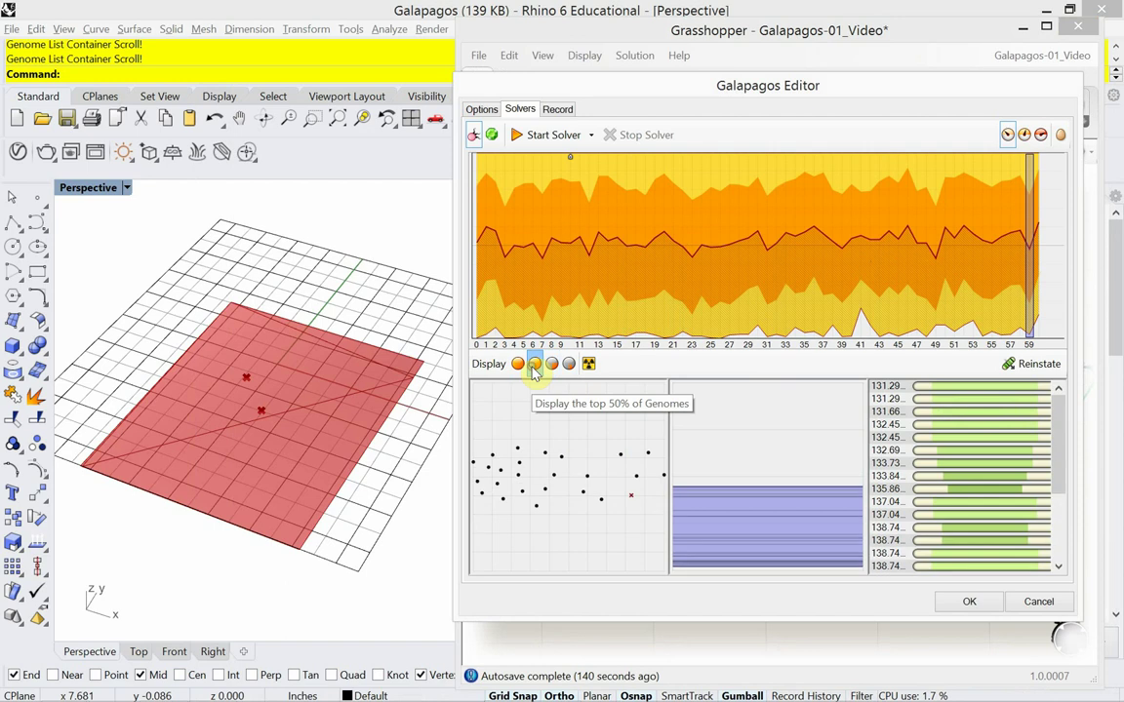
{"action": "left_click", "coordinate": [518, 365]}
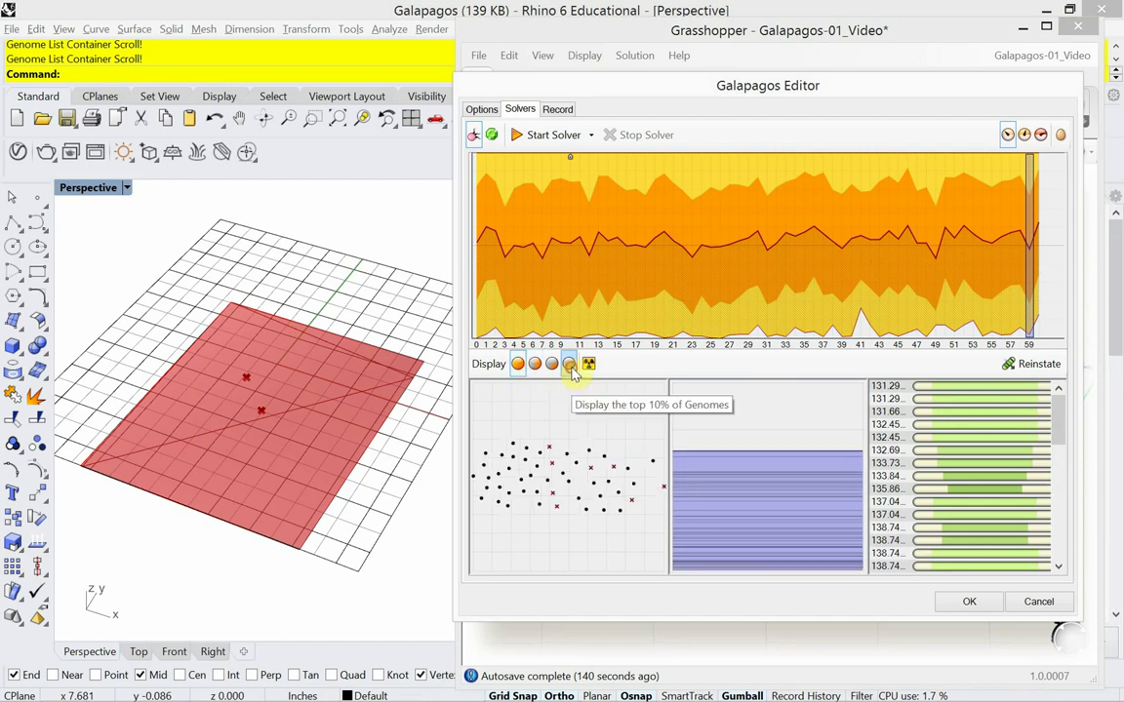
{"action": "left_click", "coordinate": [570, 365]}
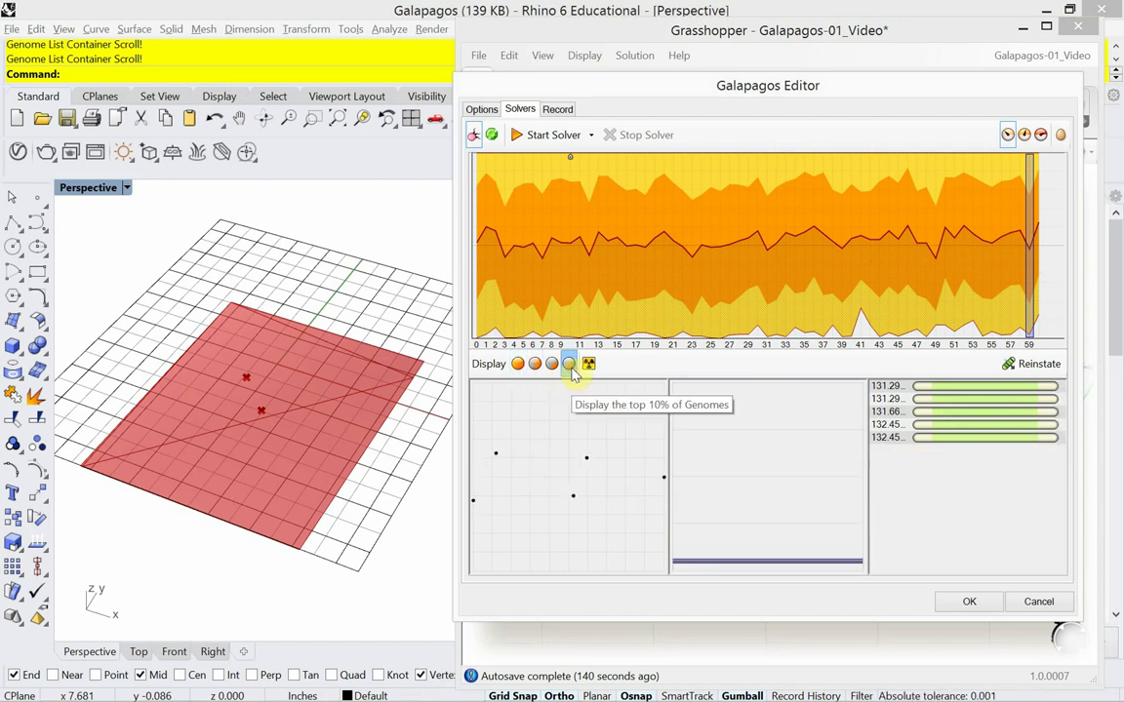
- Reinstate the top-ranked genome from the list, accept the Galapagos results and check the area panel
{"action": "left_click", "coordinate": [933, 389]}
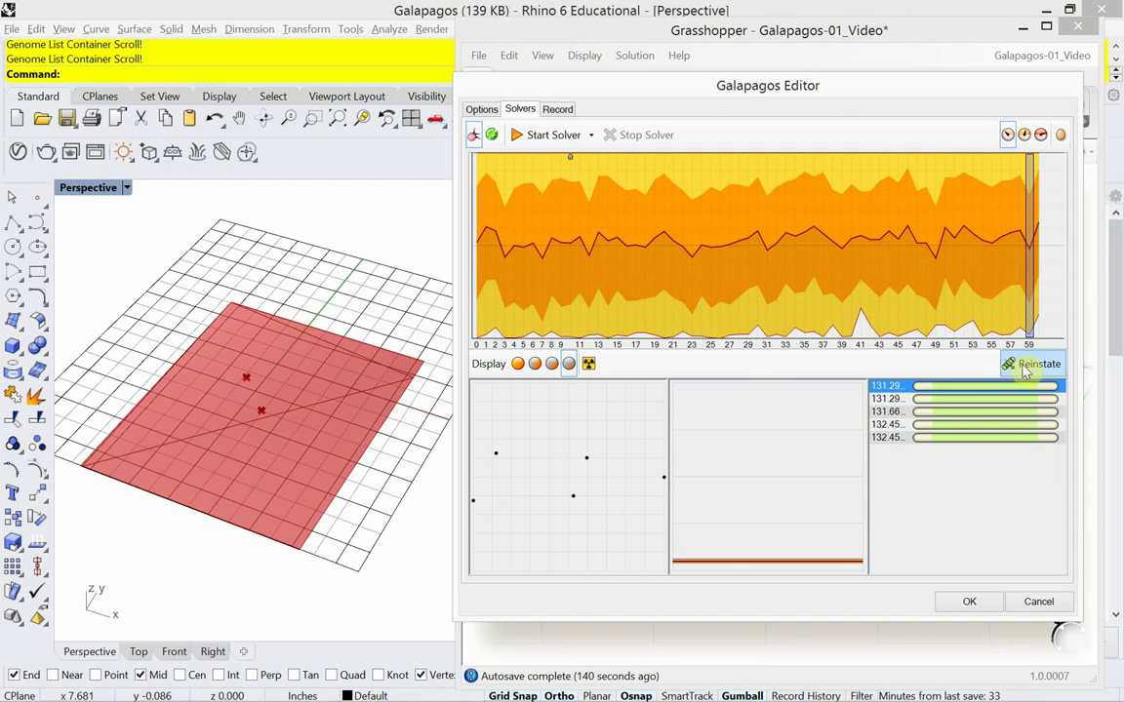
{"action": "left_click", "coordinate": [967, 600]}
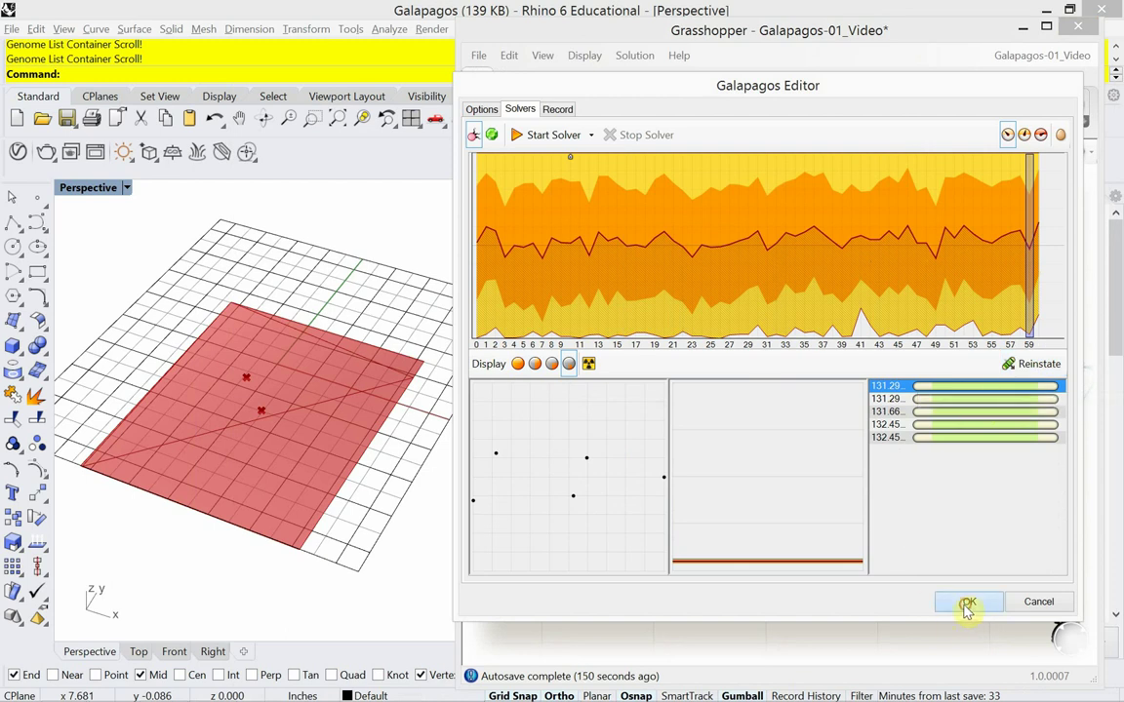
{"action": "right_click_drag", "start_coordinate": [929, 560], "coordinate": [770, 470]}
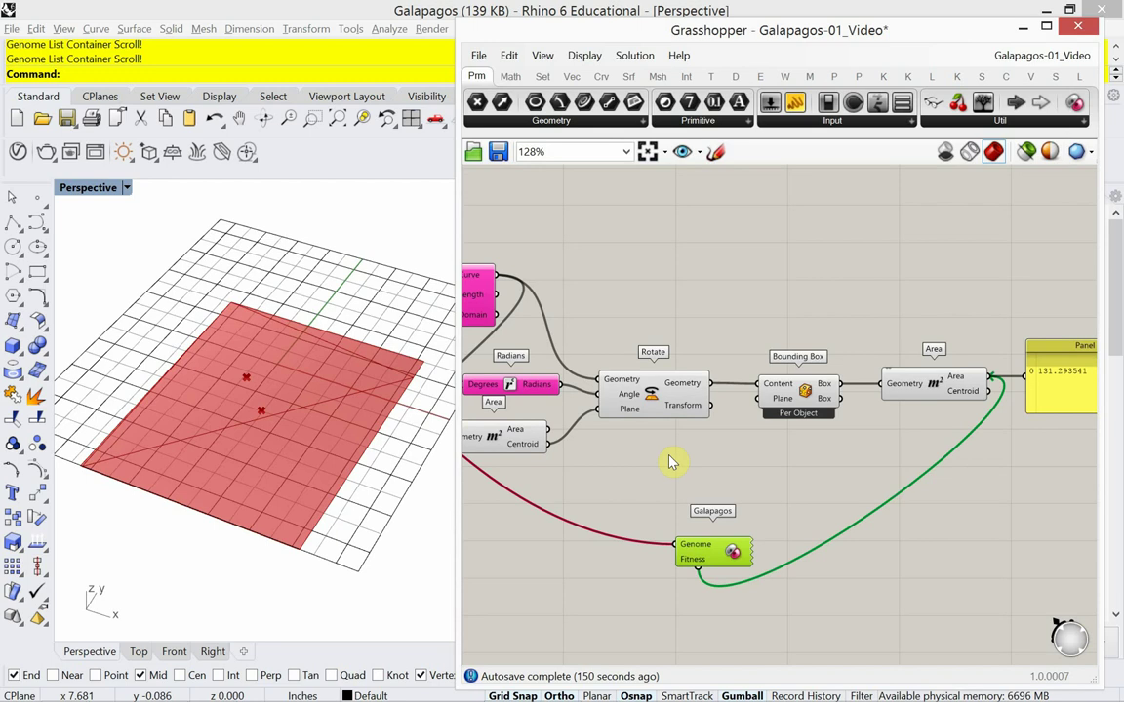
- Look over the whole definition, from the rotated bounding-box example back up to the longest-line example and the title
{"action": "right_click_drag", "start_coordinate": [644, 458], "coordinate": [715, 438]}
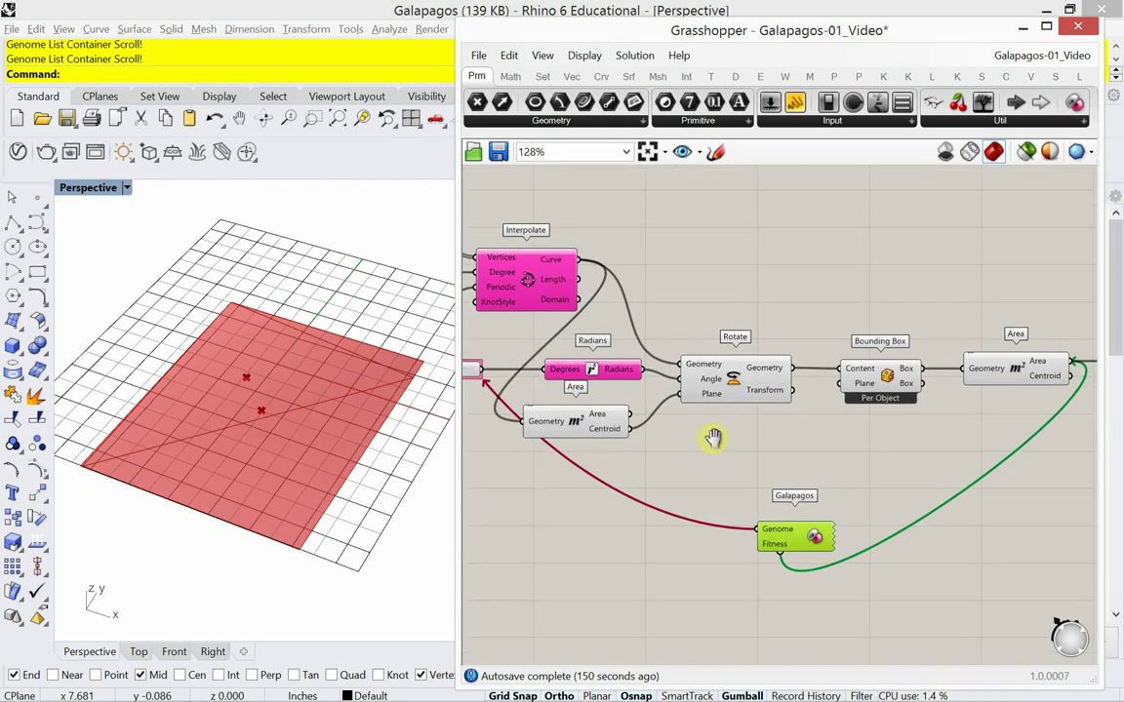
{"action": "scroll", "coordinate": [713, 452], "scroll_direction": "down", "scroll_amount": 3}
{"action": "right_click_drag", "start_coordinate": [642, 446], "coordinate": [821, 445]}
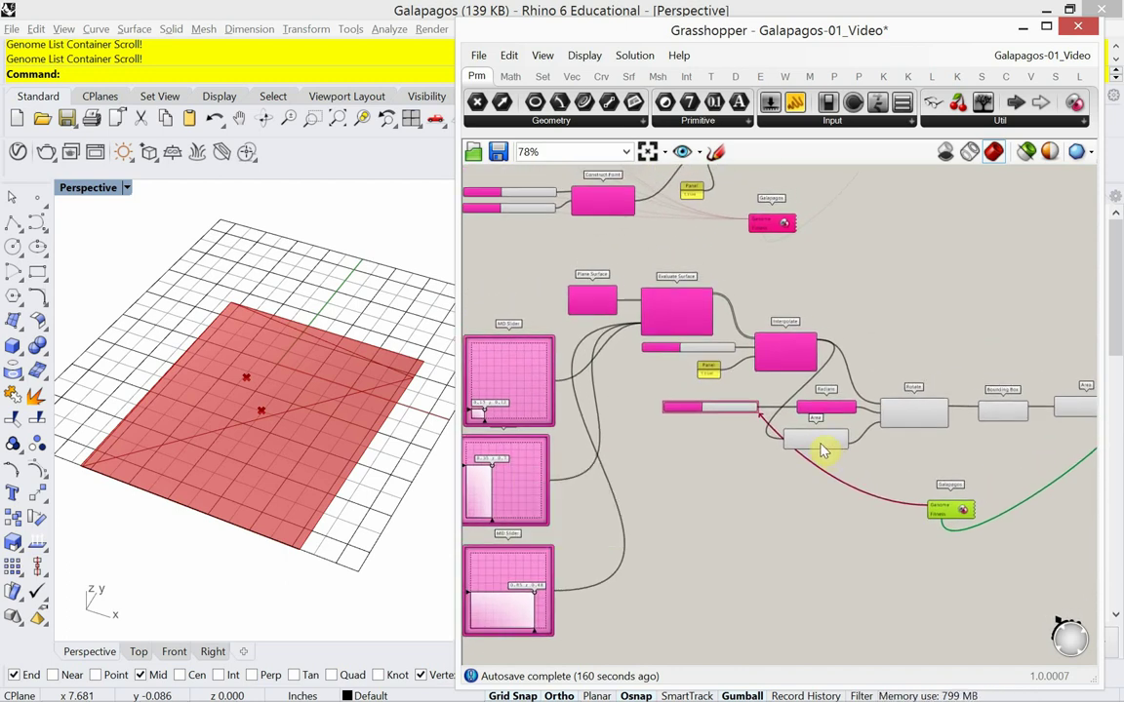
{"action": "right_click_drag", "start_coordinate": [752, 264], "coordinate": [849, 515]}
{"action": "right_click_drag", "start_coordinate": [780, 338], "coordinate": [768, 489]}
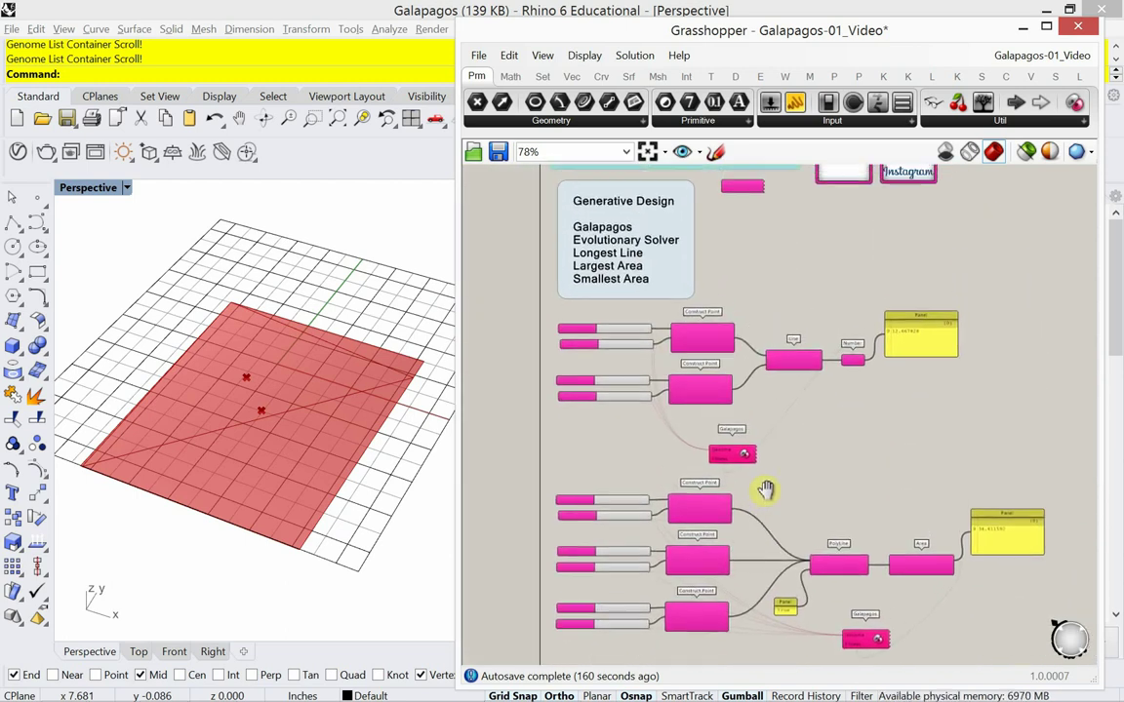
{"action": "scroll", "coordinate": [789, 307], "scroll_direction": "up", "scroll_amount": 1}
{"action": "right_click_drag", "start_coordinate": [786, 311], "coordinate": [811, 444]}
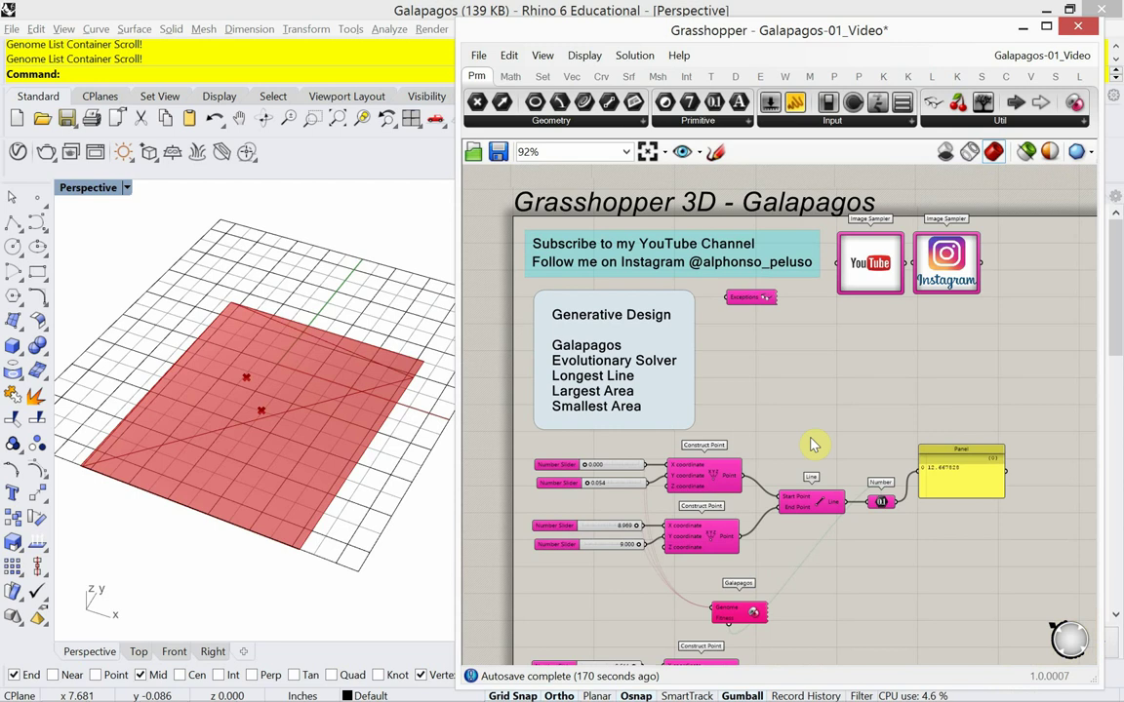